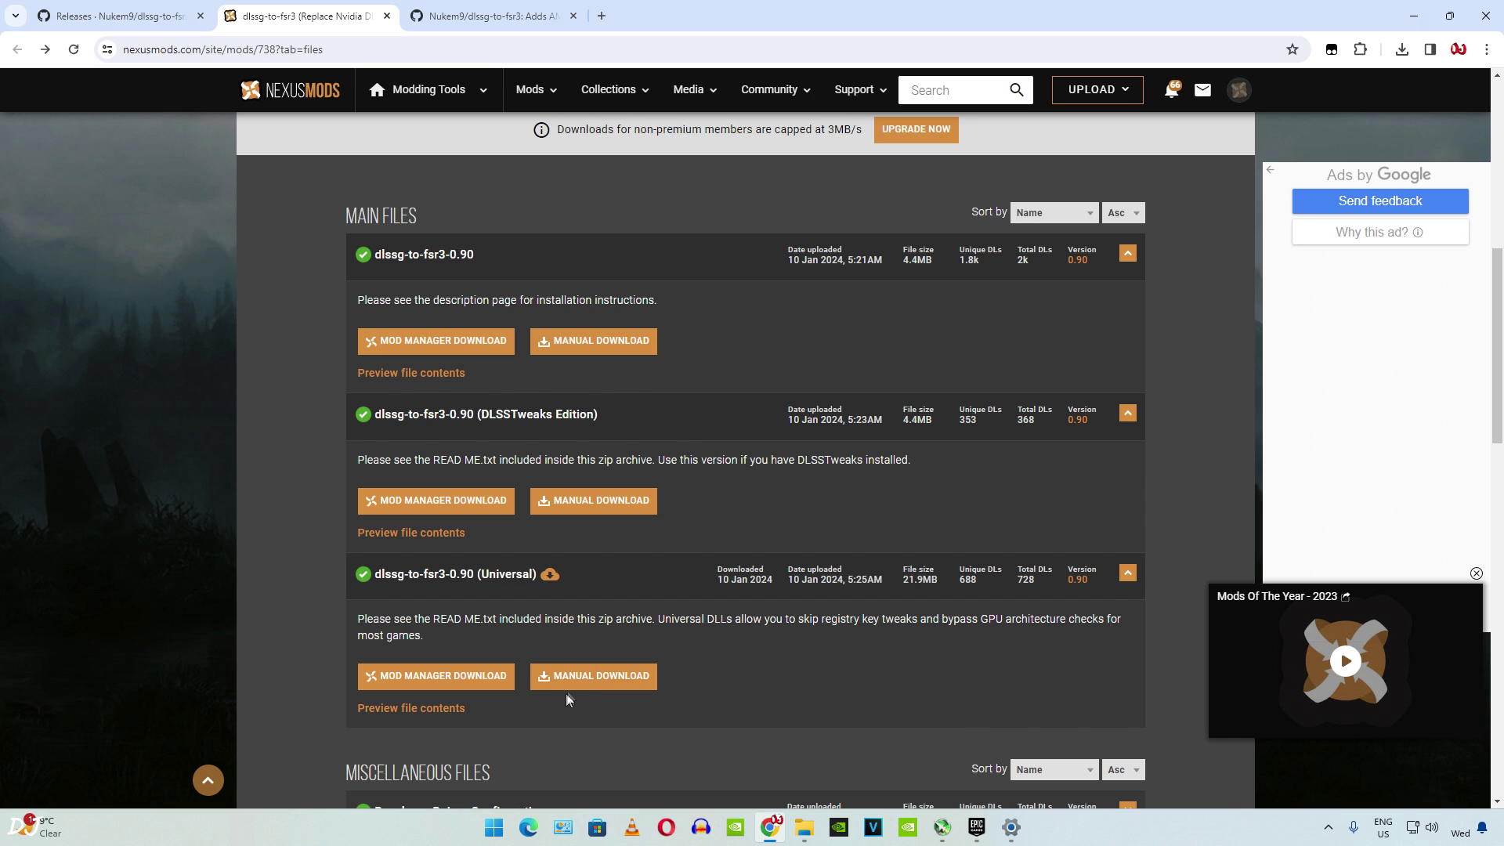
Step: Manually download dlssg-to-fsr3-0.90 (Universal) and extract all of the archive's contents into the 0.9 Universal folder
click(598, 694)
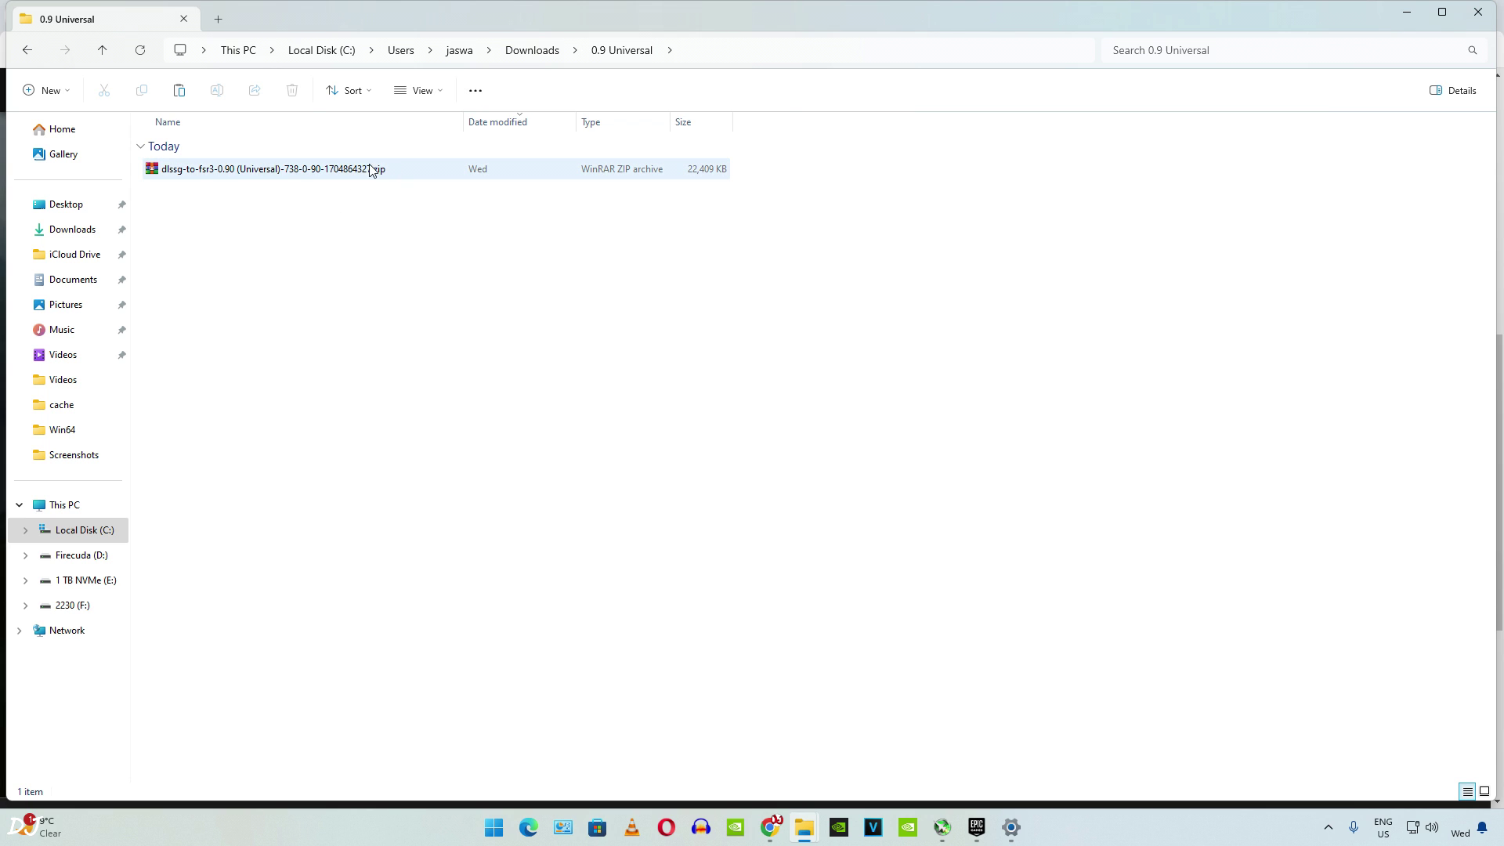
click(259, 171)
double_click(258, 171)
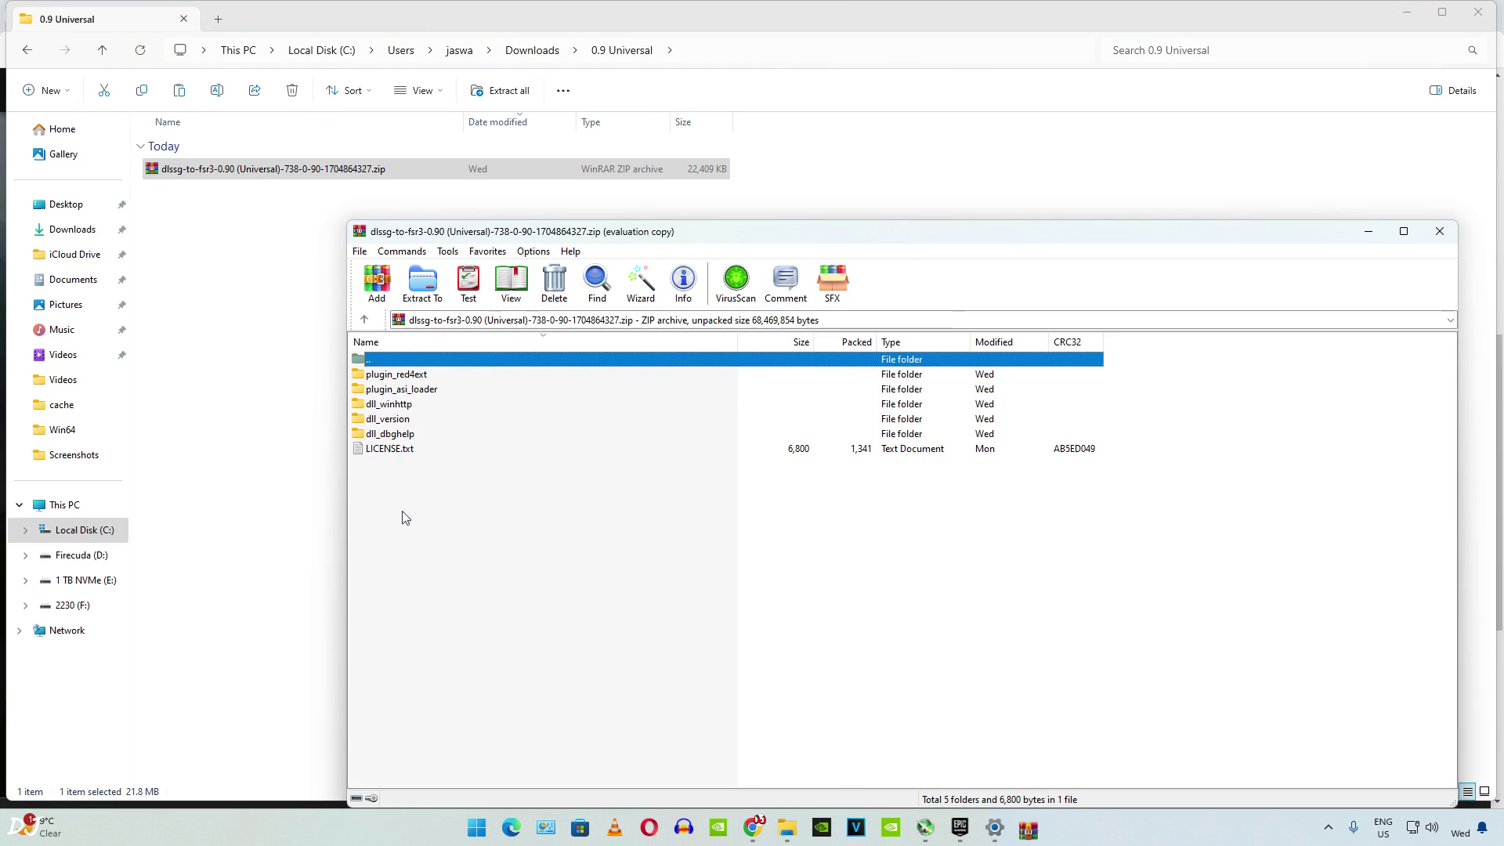
key(ctrl+a)
drag(396, 423, 311, 352)
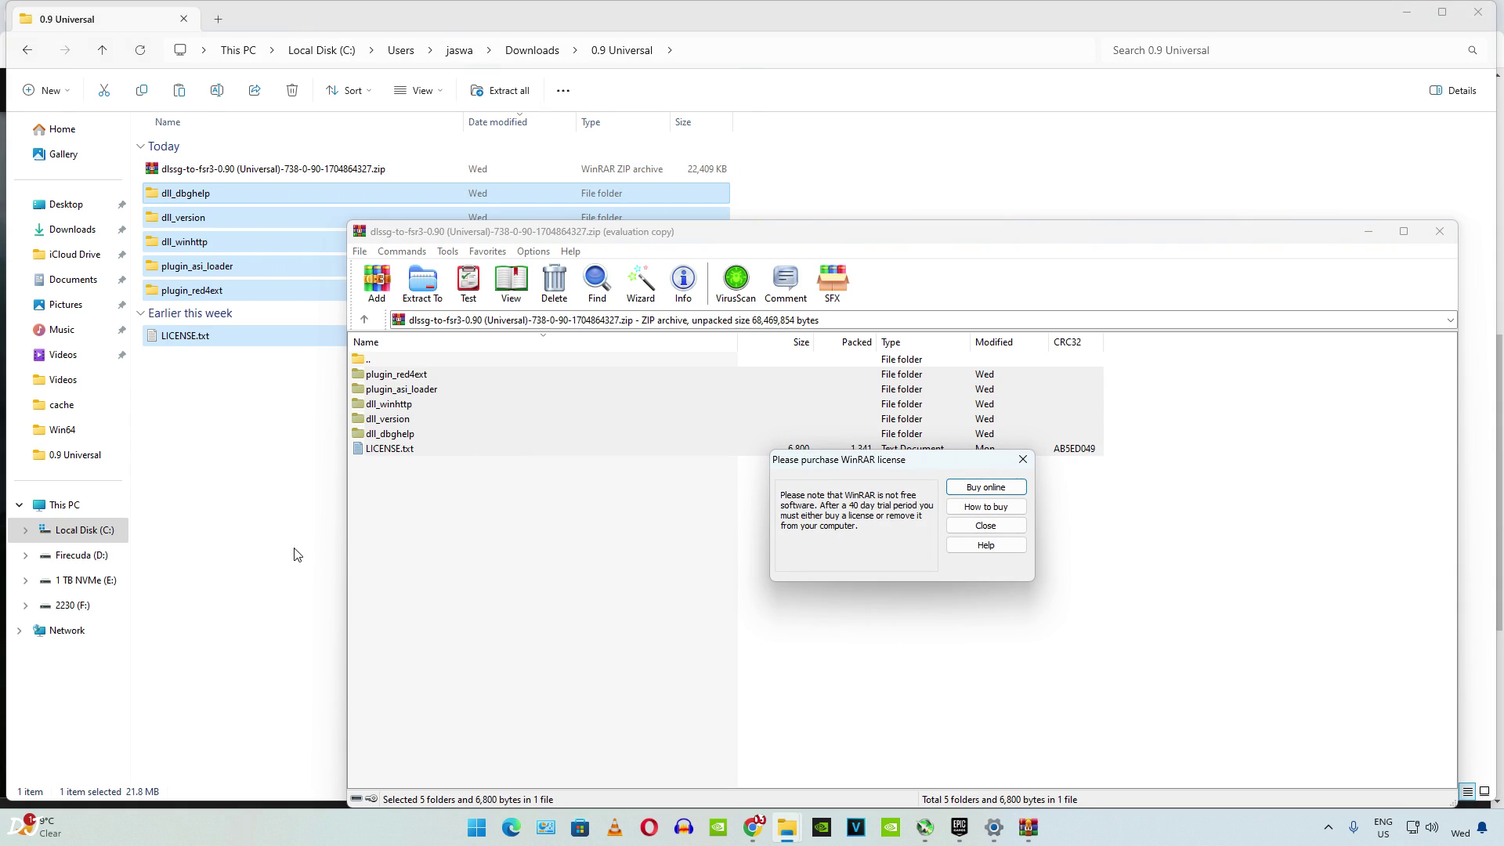
click(1021, 460)
click(1439, 231)
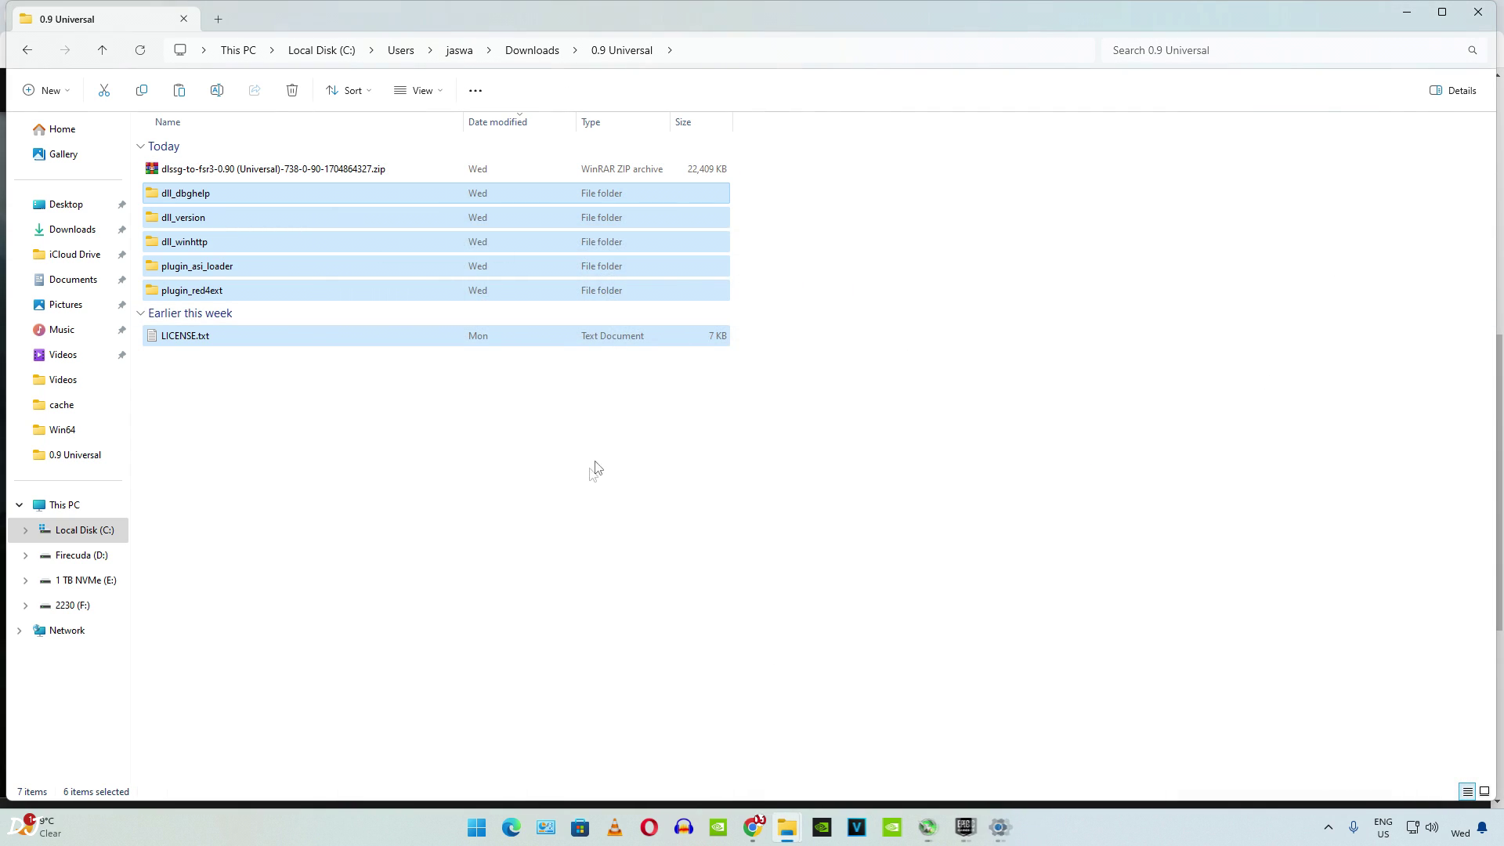
click(368, 437)
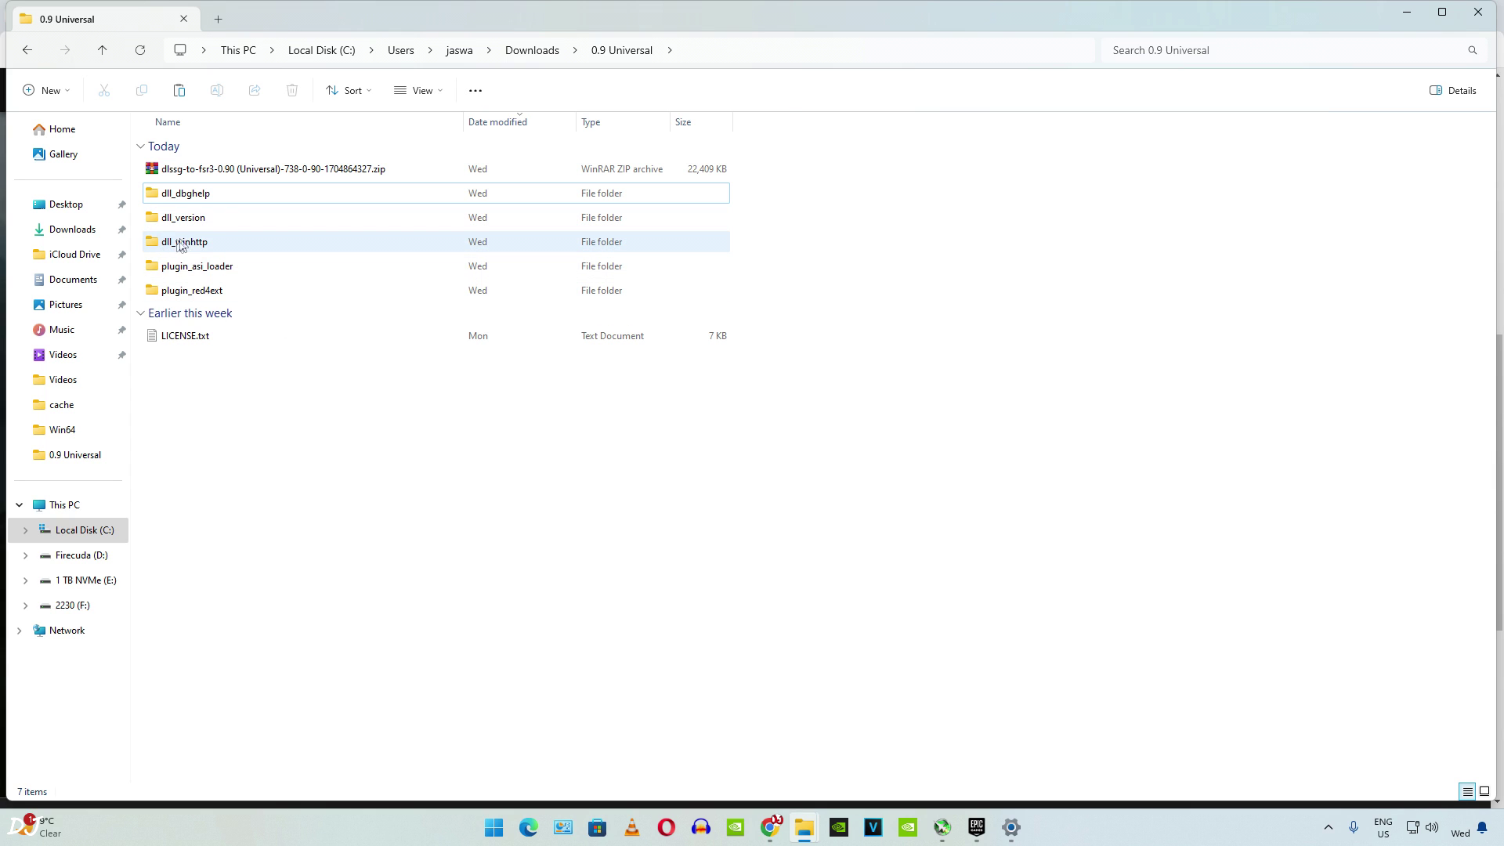
Step: Open the extracted dll_version folder and read the installation instructions in its READ ME.txt
mouse_move(229, 246)
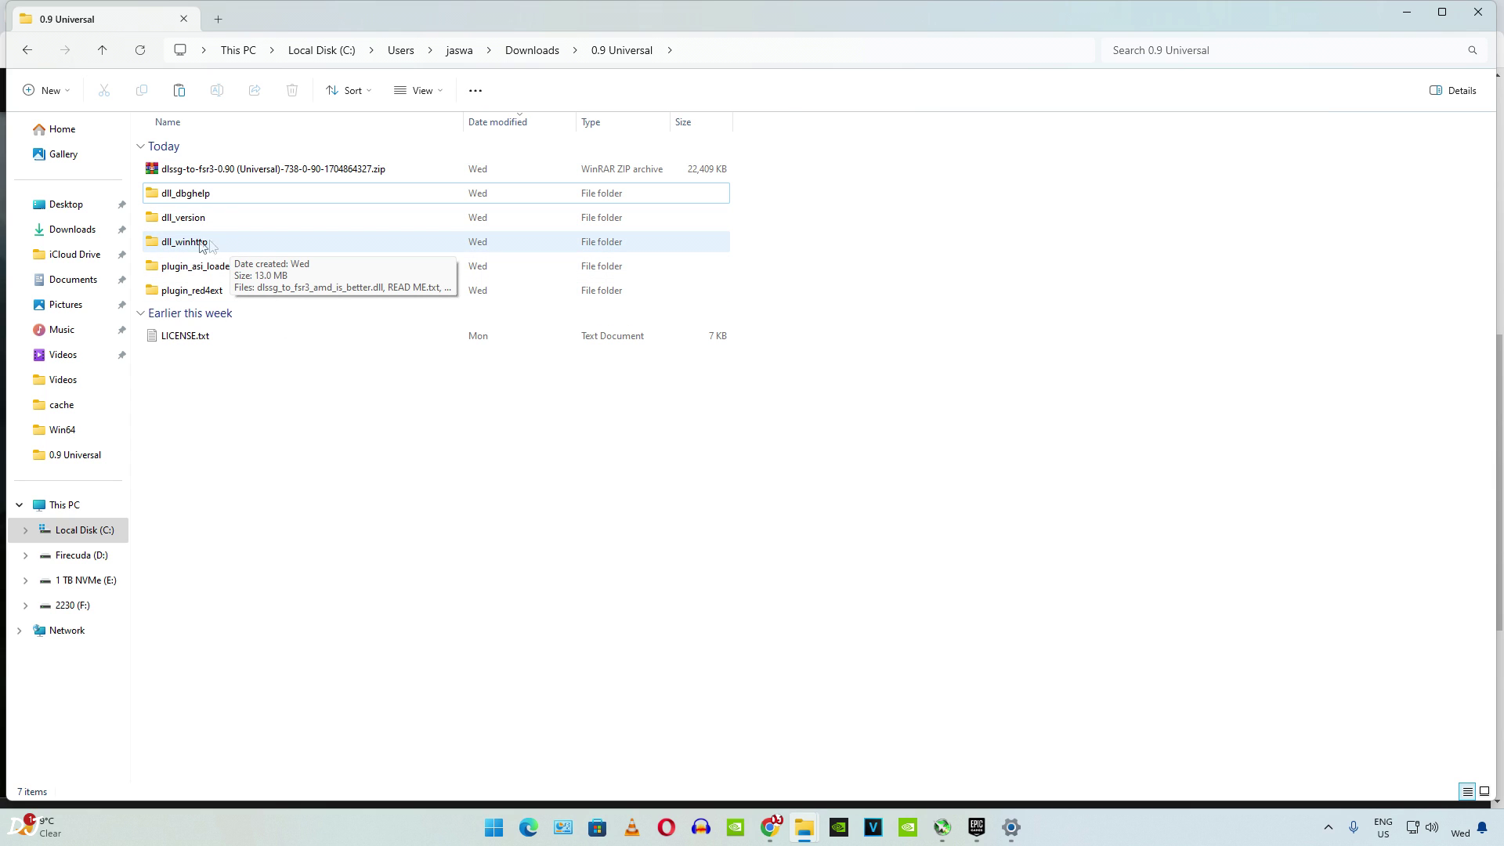
mouse_move(328, 272)
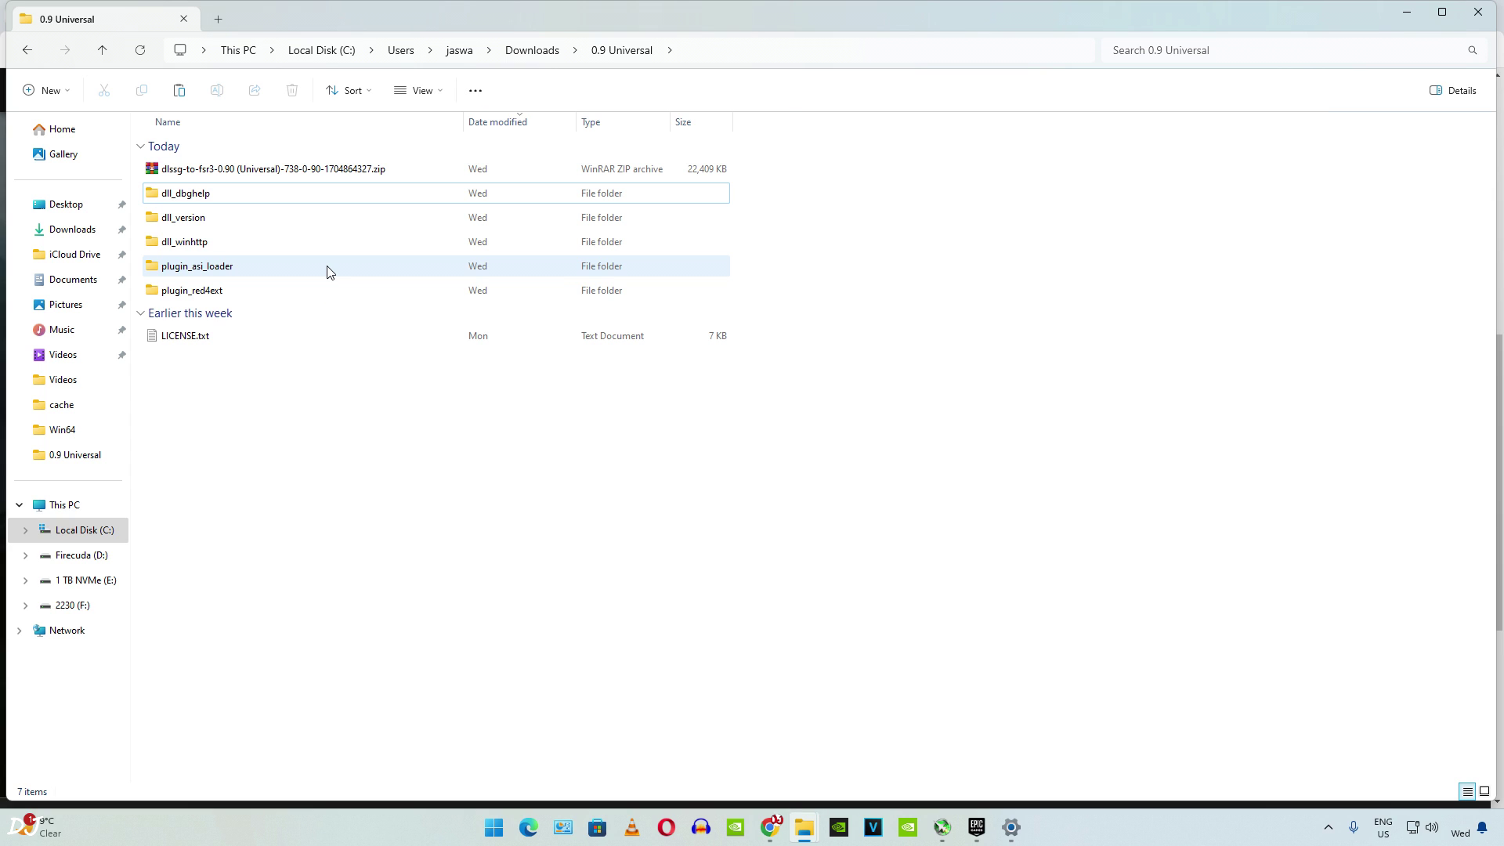
mouse_move(202, 304)
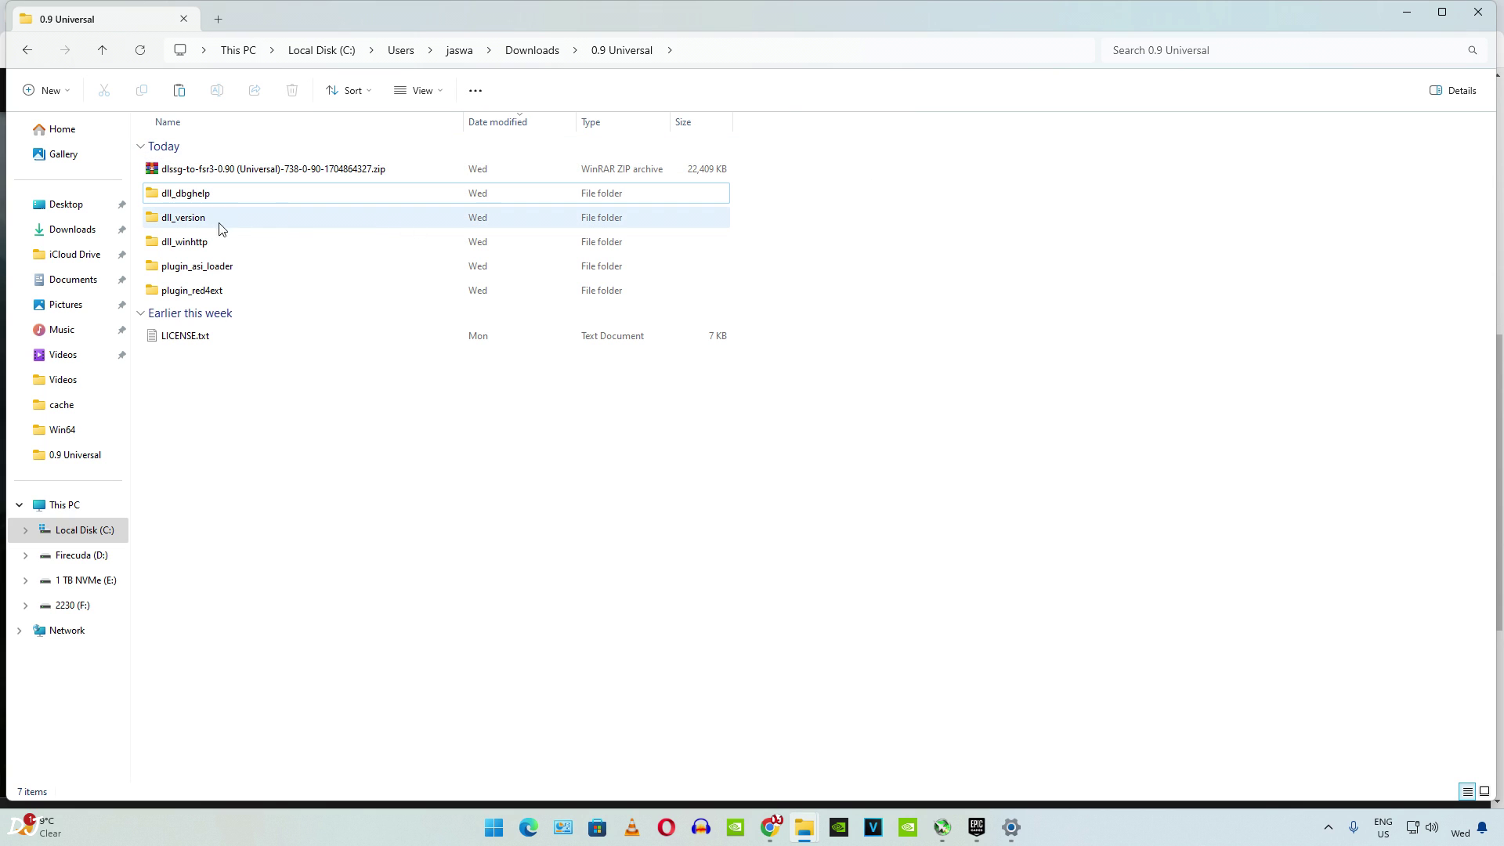
right_click(190, 225)
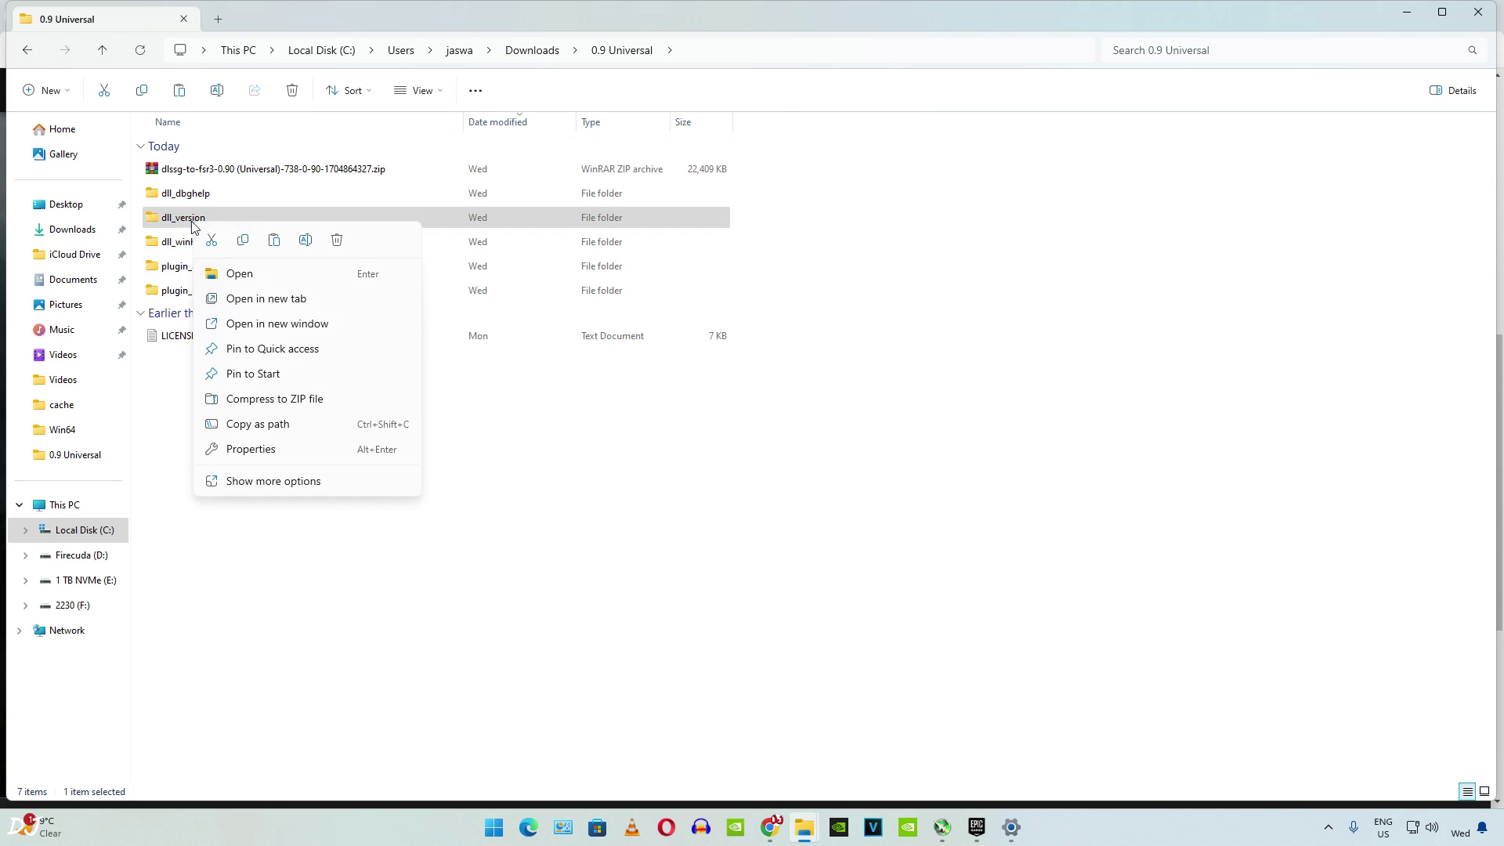
click(217, 270)
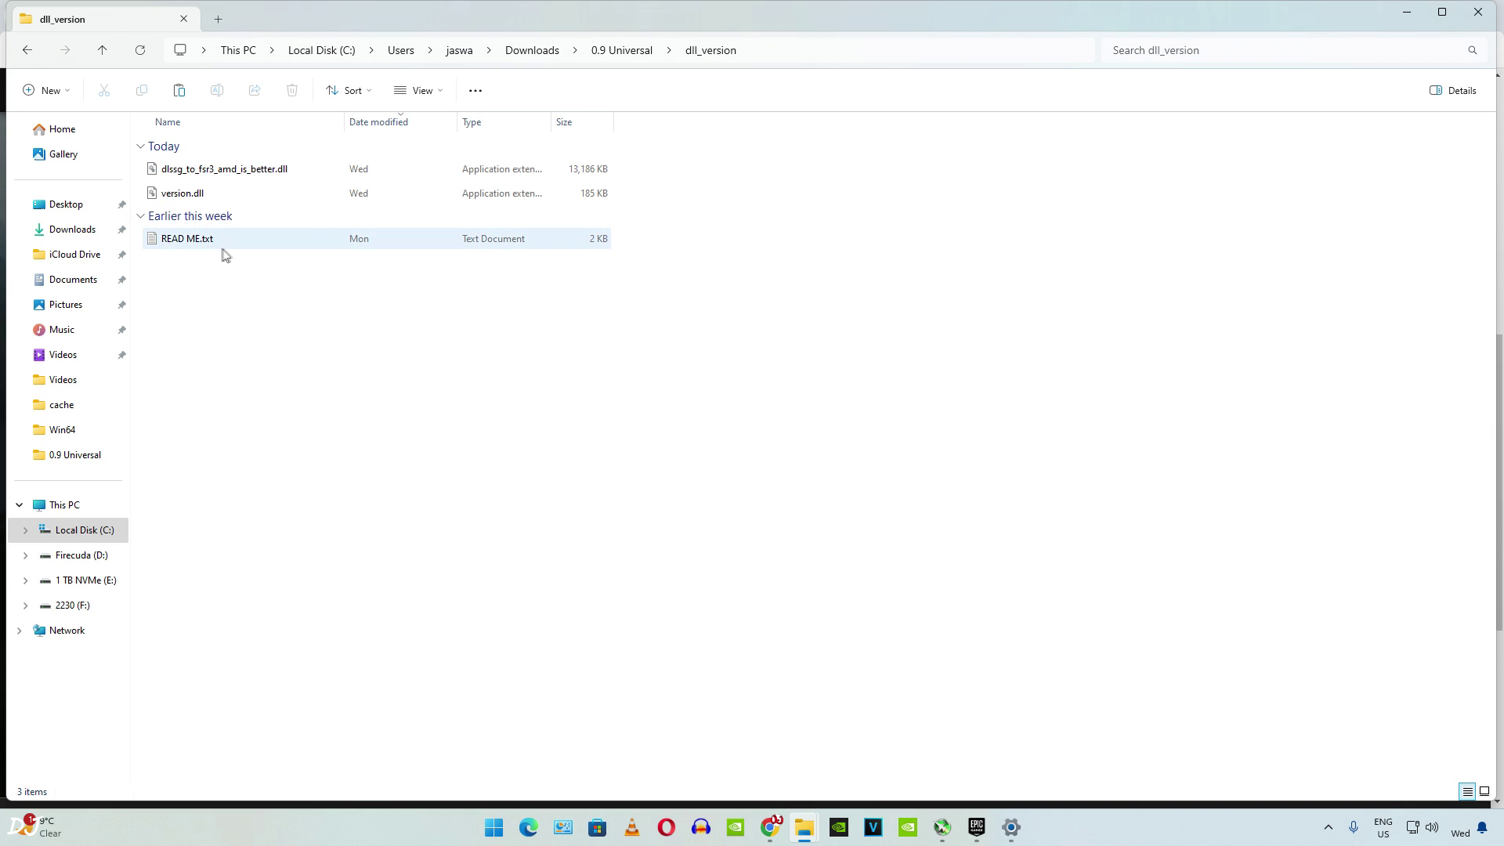
double_click(186, 243)
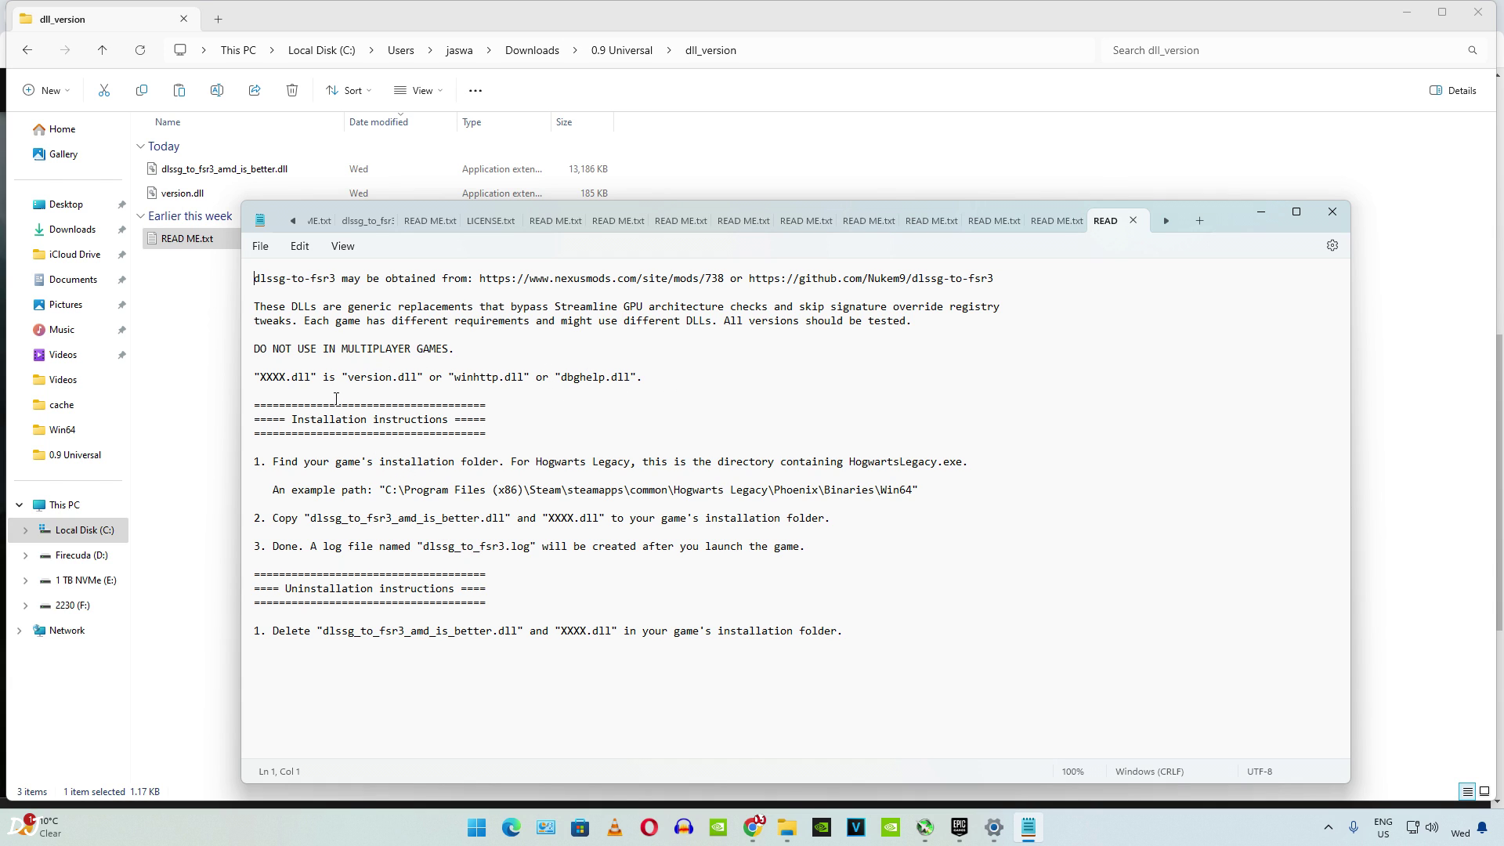
click(1332, 211)
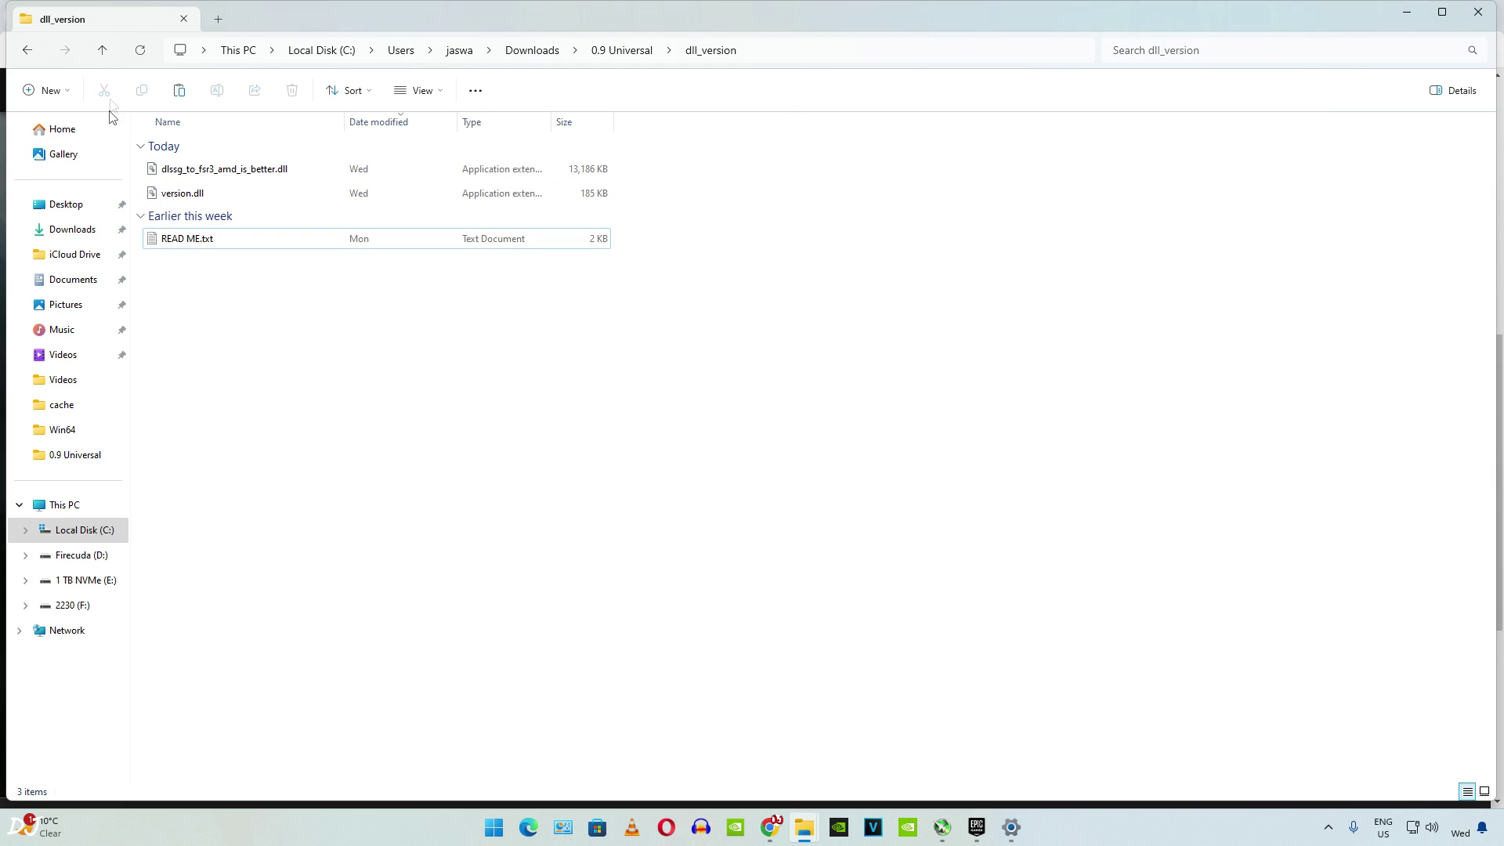
Step: Examine the contents of the dll_dbghelp, dll_winhttp and plugin_asi_loader folders
click(101, 50)
double_click(185, 192)
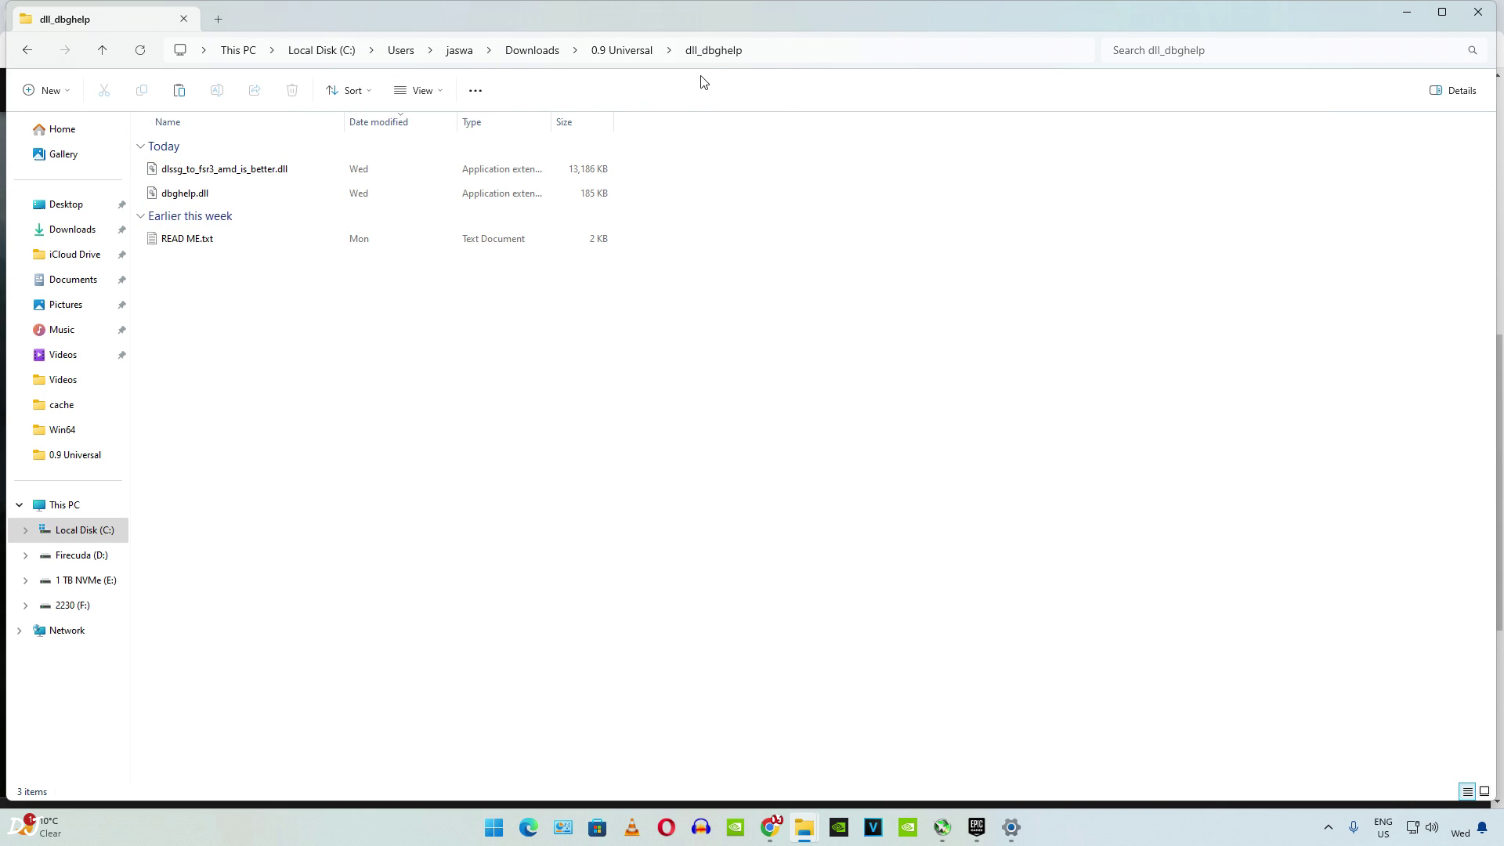
click(102, 50)
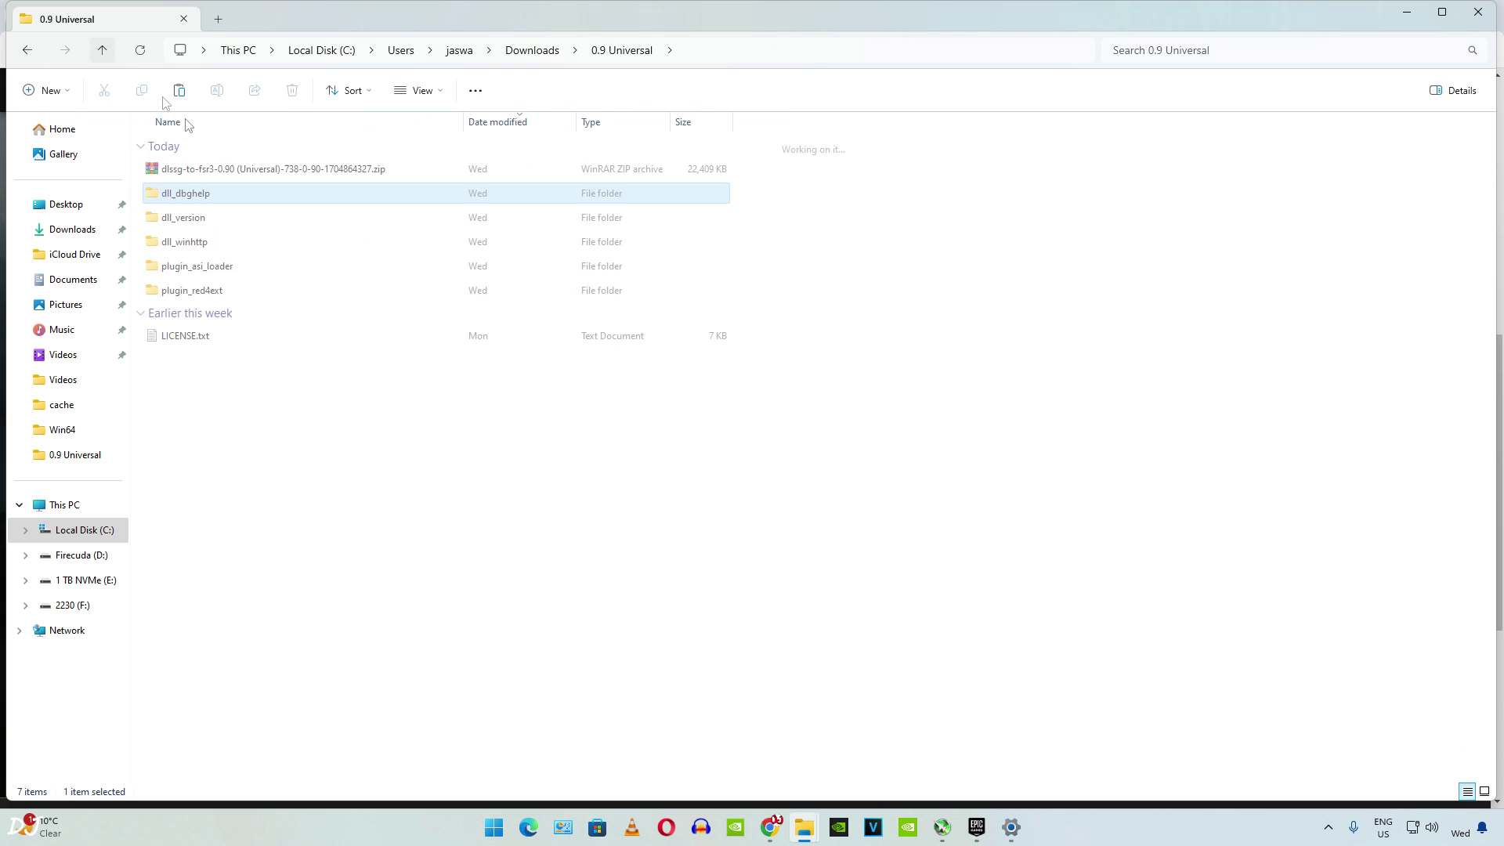
double_click(184, 241)
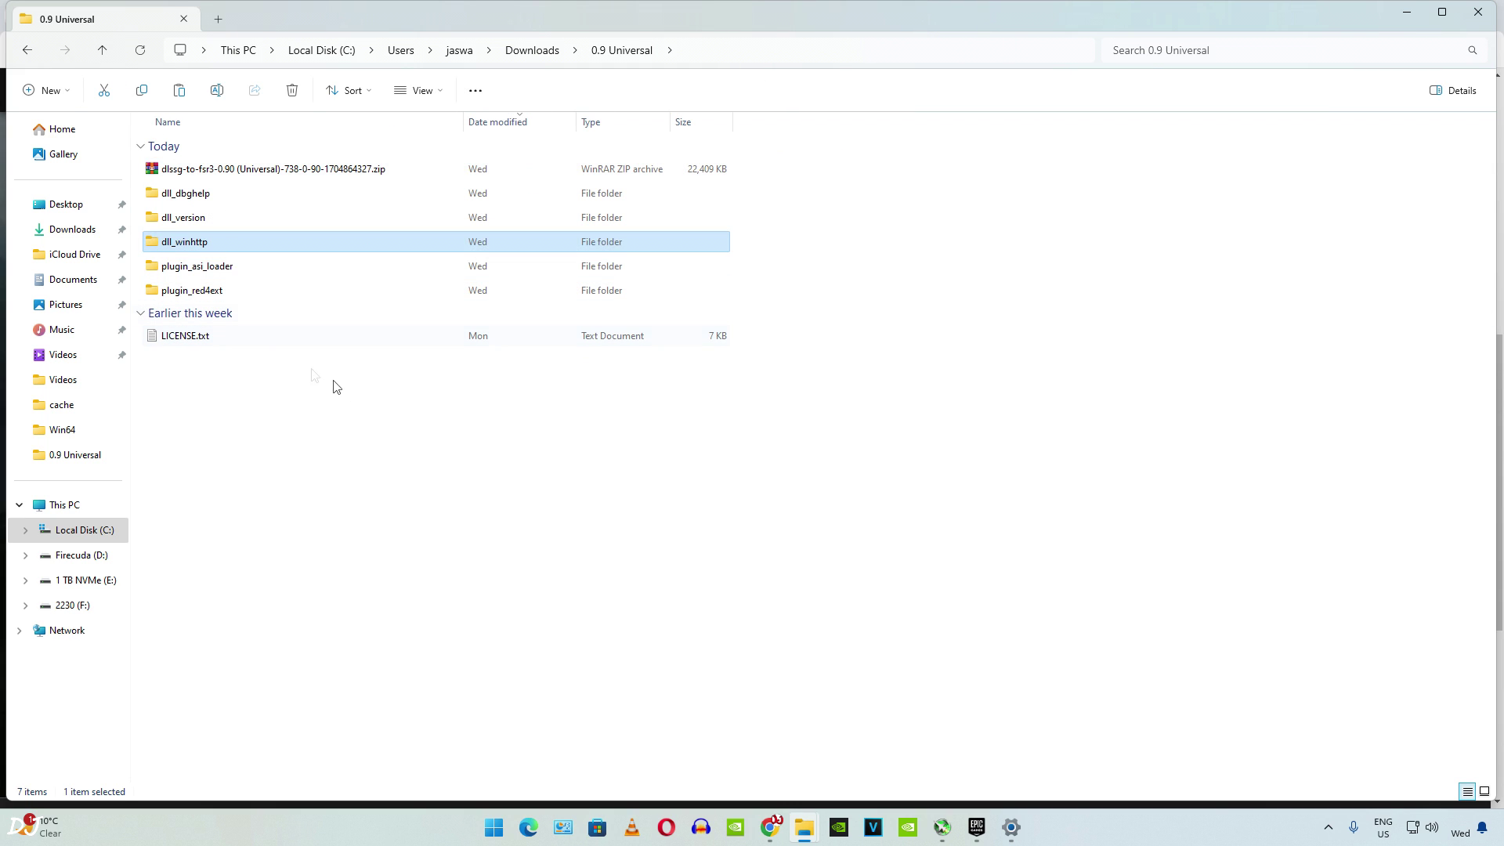
double_click(196, 268)
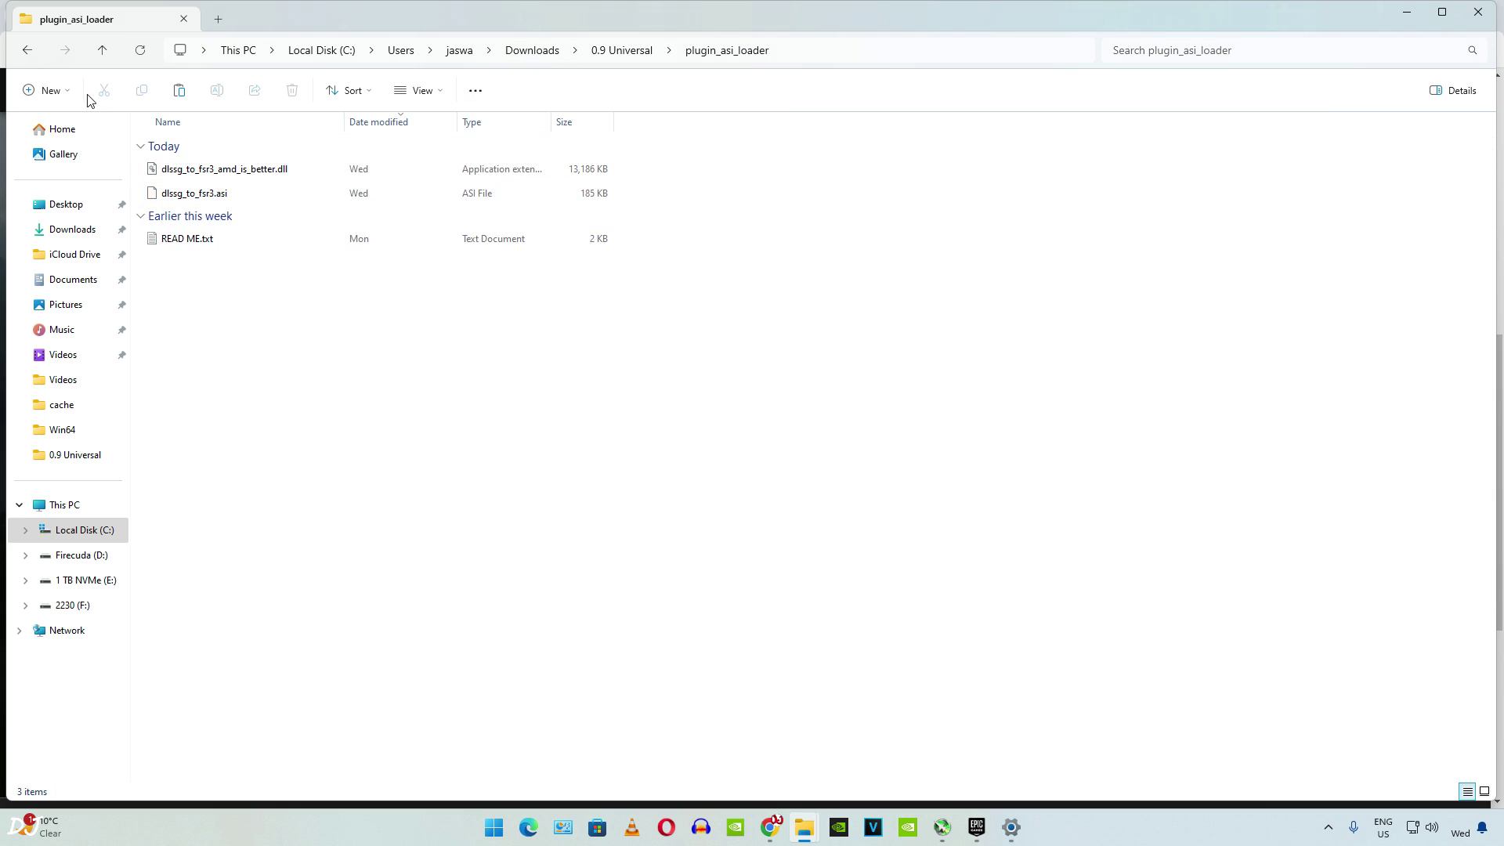
click(102, 51)
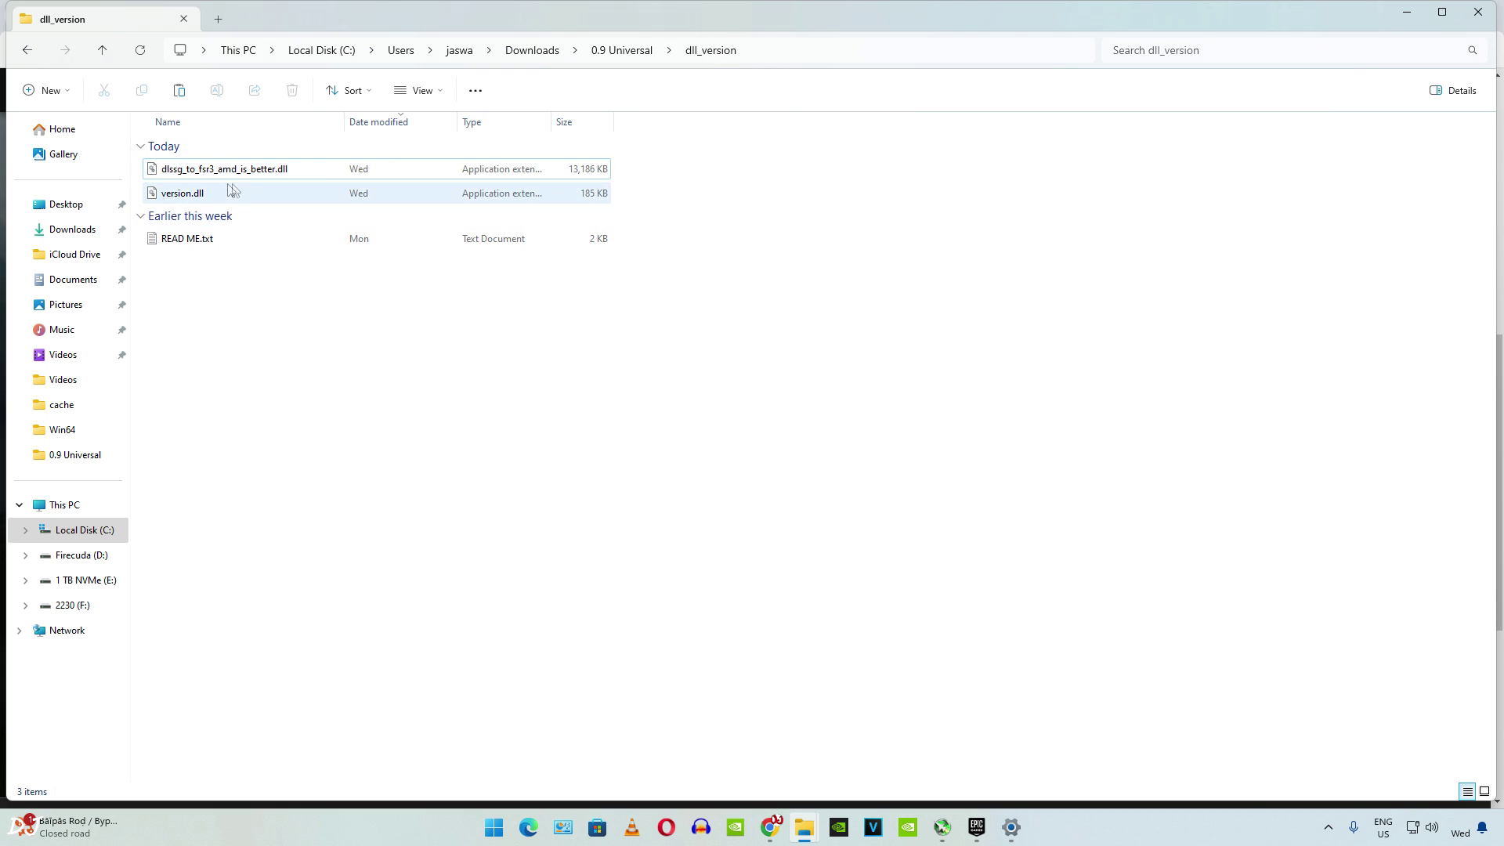
Step: Copy dlssg_to_fsr3_amd_is_better.dll and version.dll from the dll_version folder
click(201, 174)
ctrl+click(195, 194)
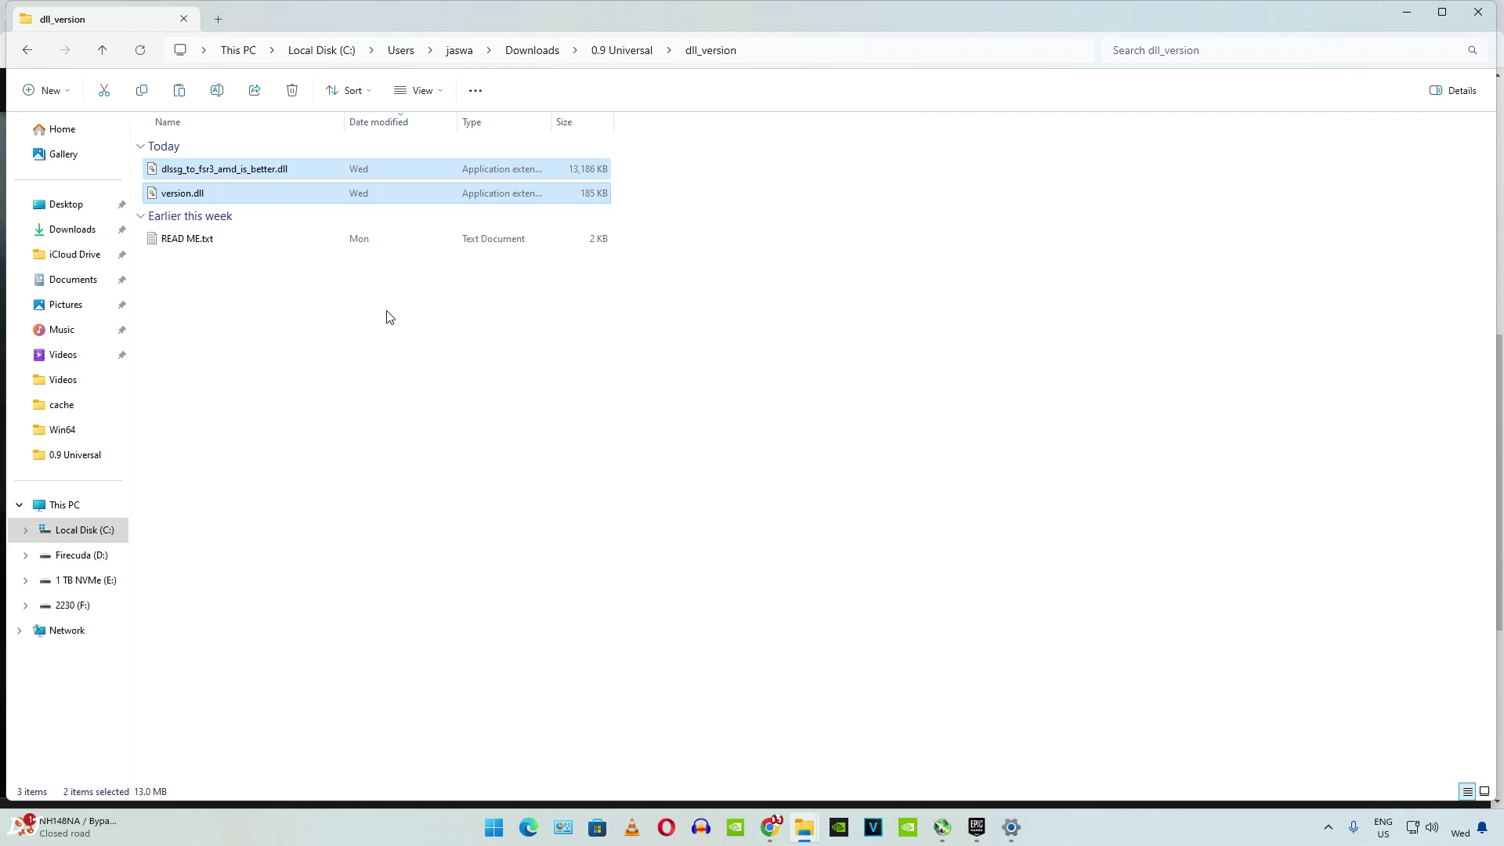
right_click(212, 174)
click(259, 193)
click(866, 705)
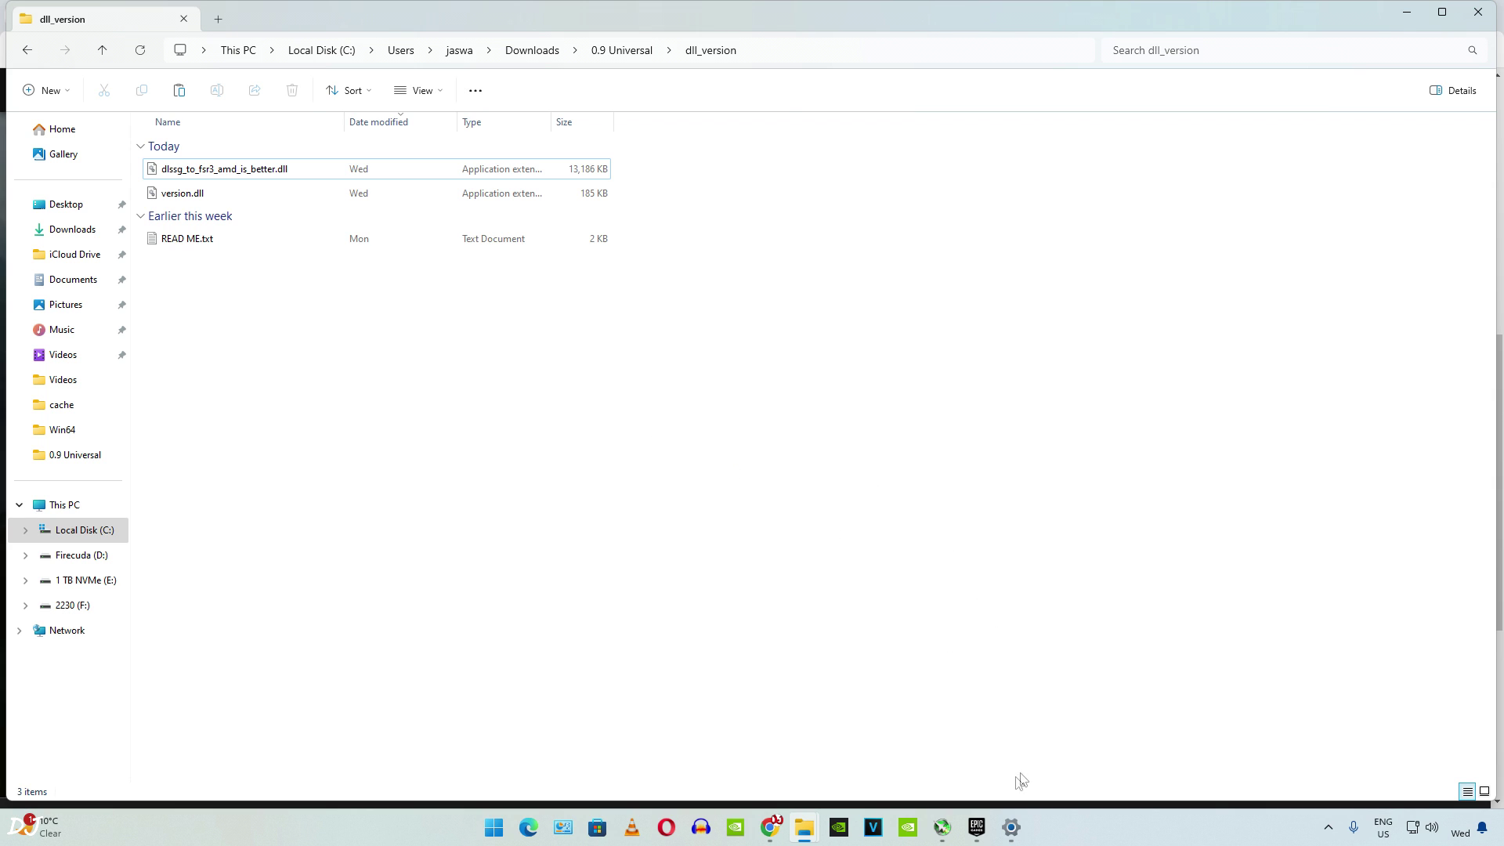
Step: Switch to the Epic Games Launcher and open the installation folder of Dying Light 2 Stay Human
click(976, 827)
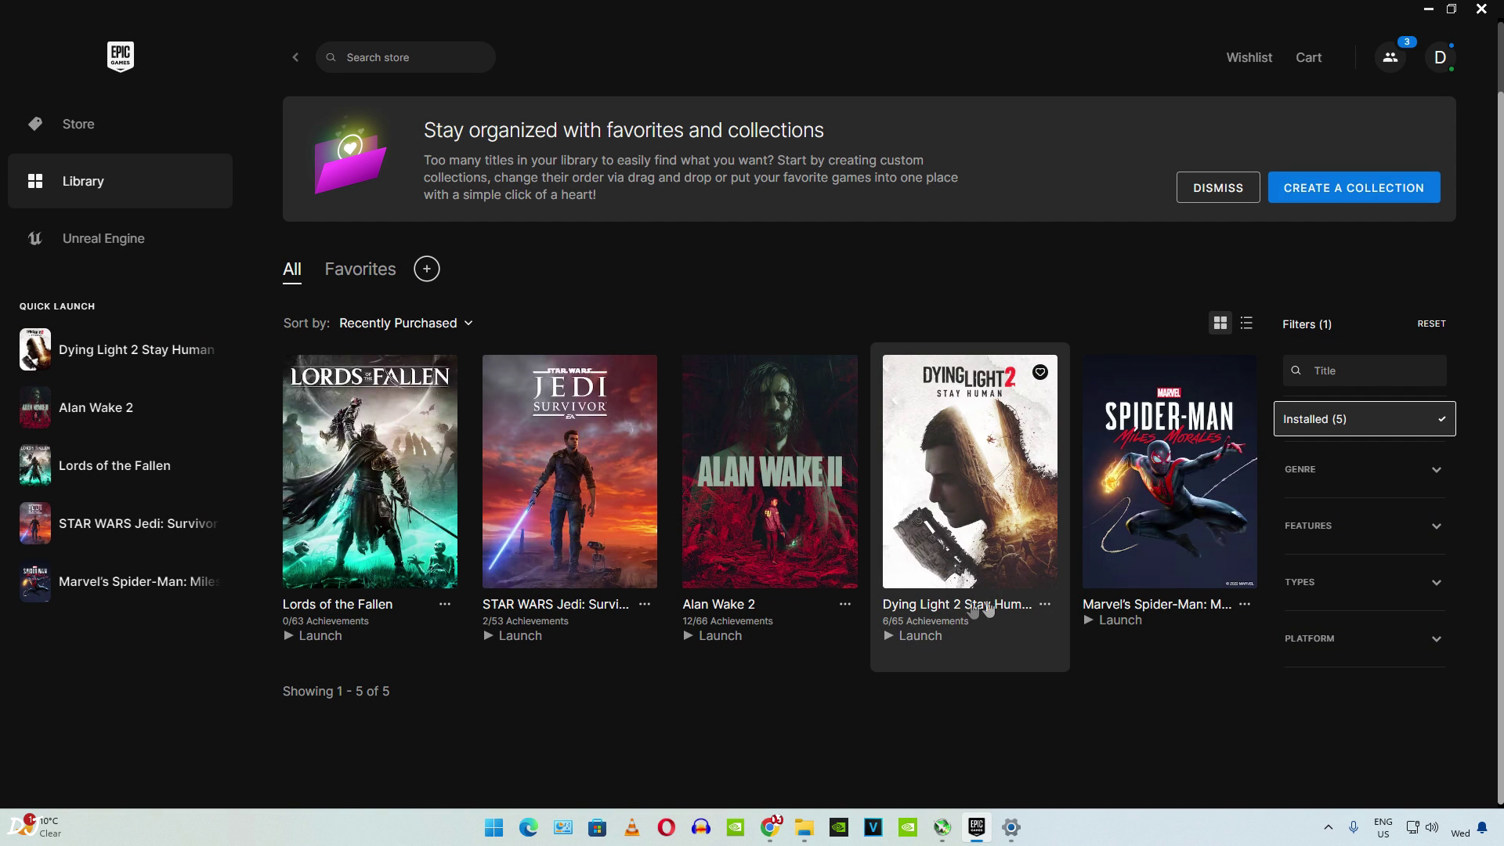
click(1045, 605)
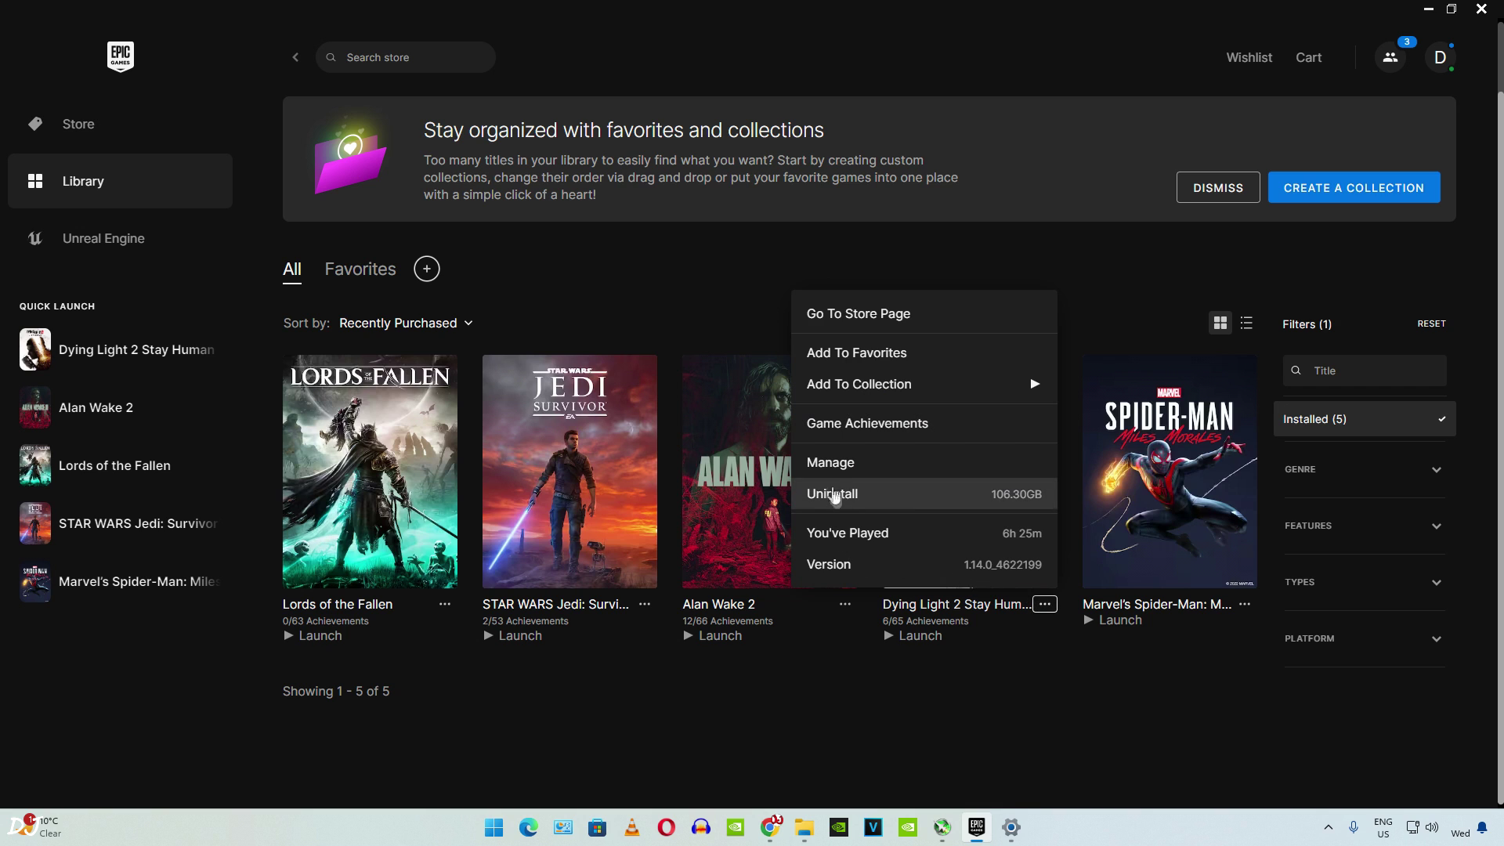
click(803, 463)
click(856, 529)
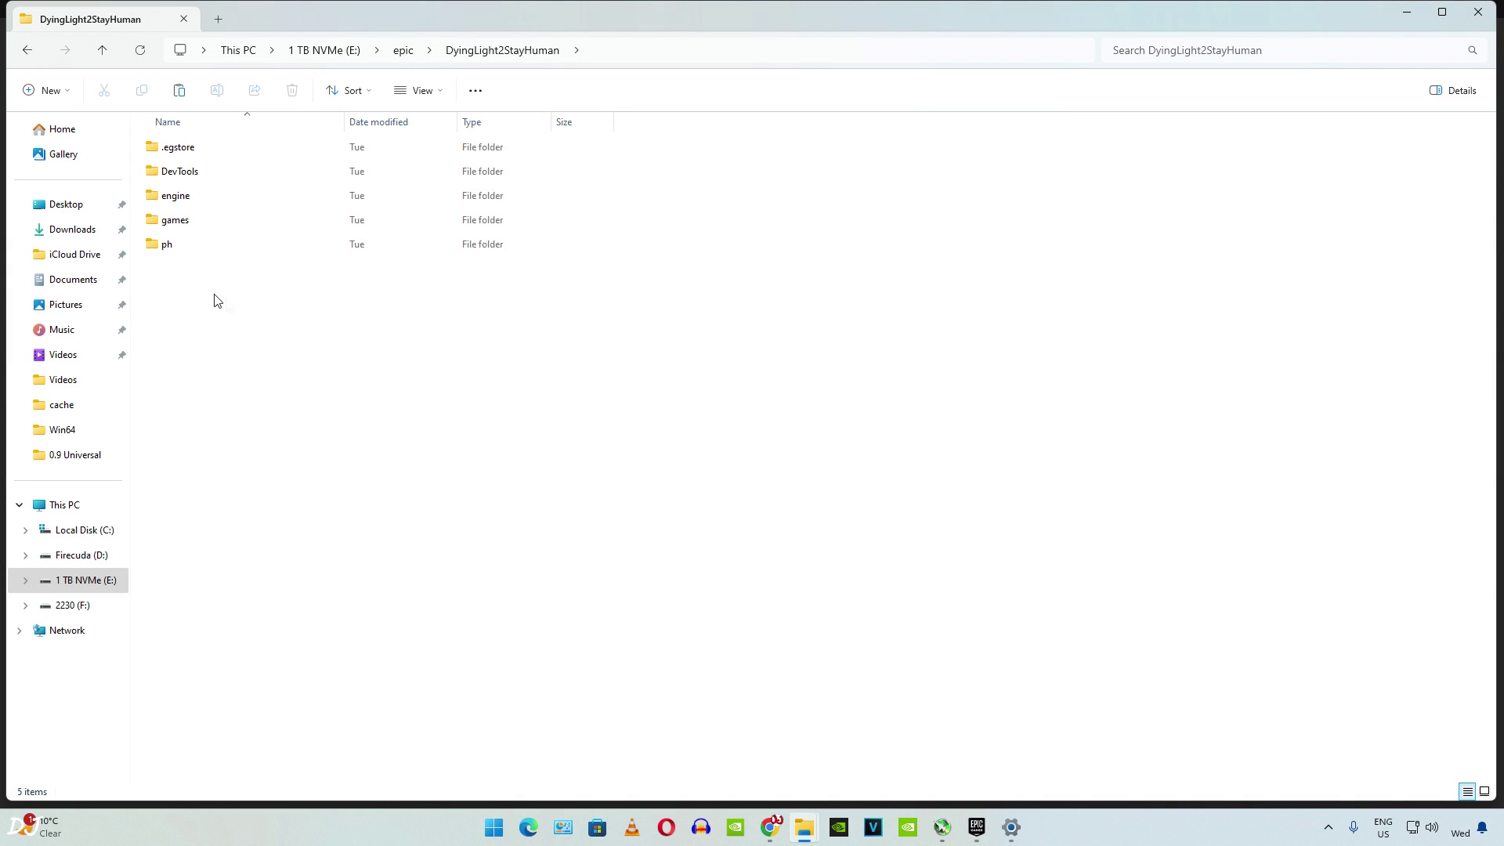
Step: Go to the ph\work\bin\x64 subfolder of the DyingLight2StayHuman folder
double_click(179, 248)
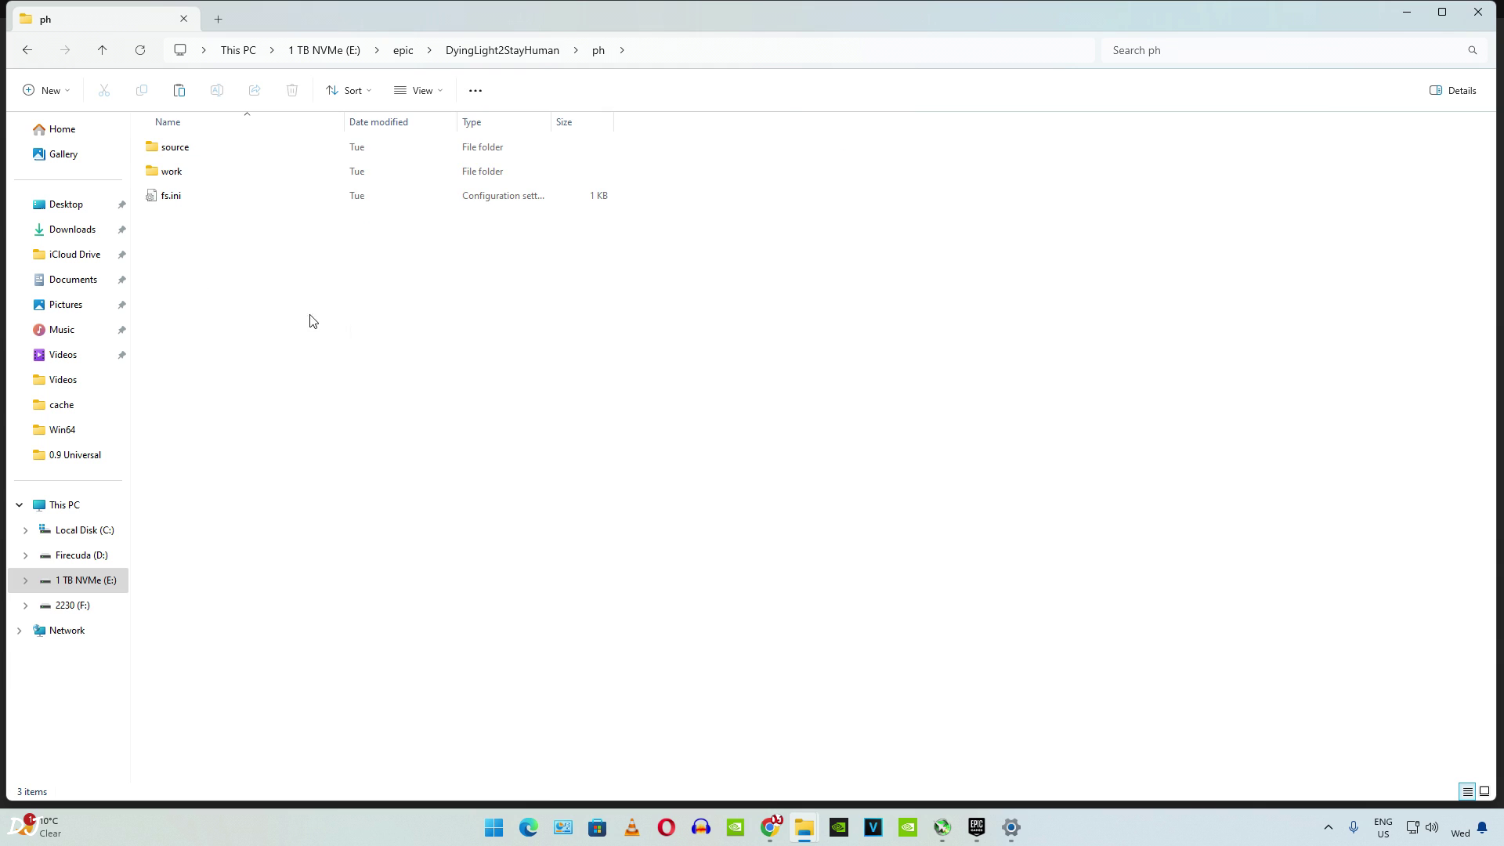
double_click(175, 172)
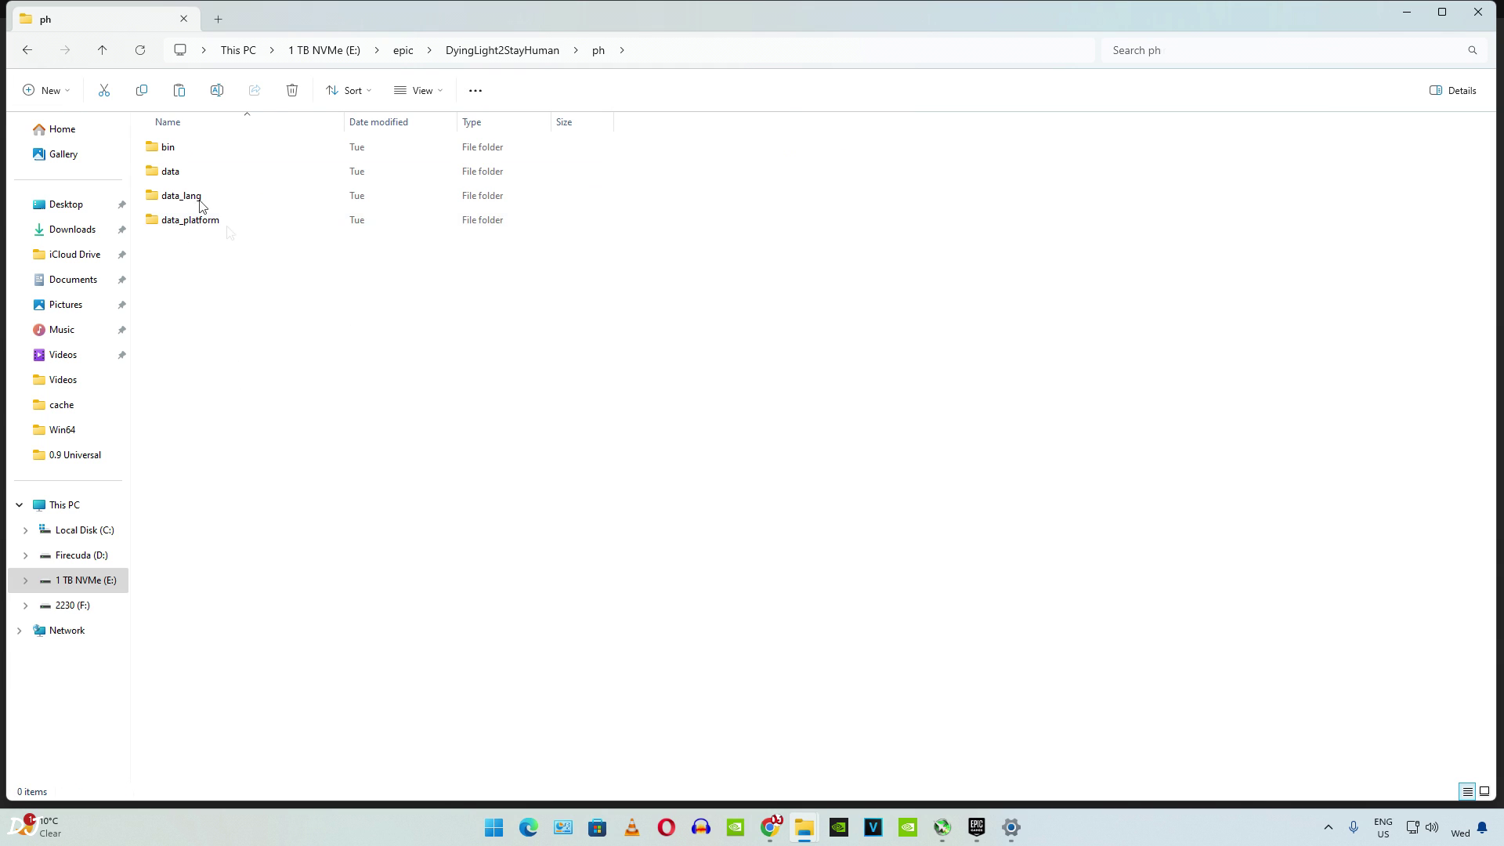
click(185, 148)
double_click(185, 149)
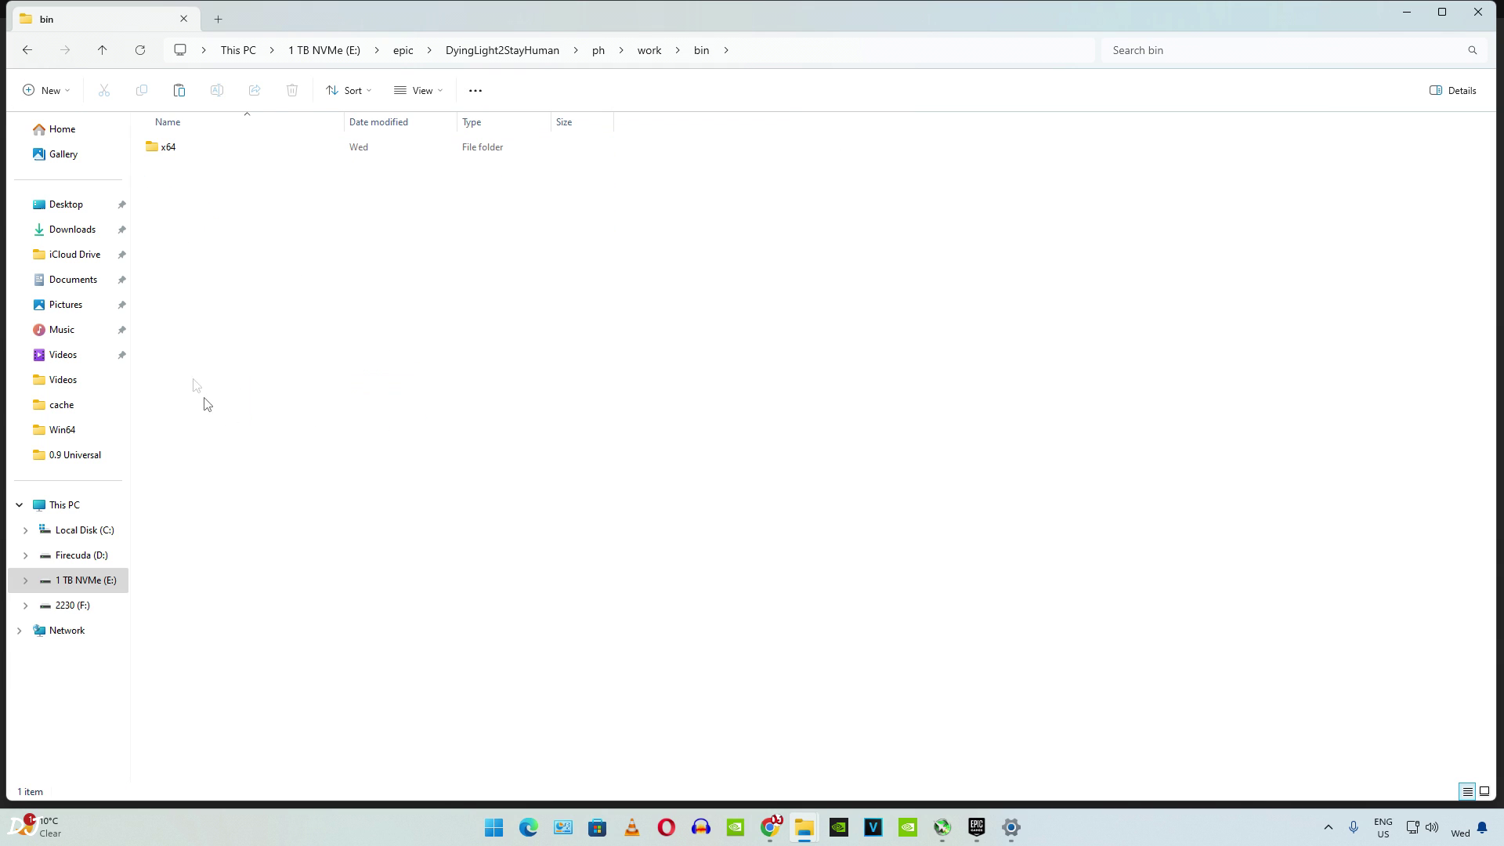
double_click(174, 150)
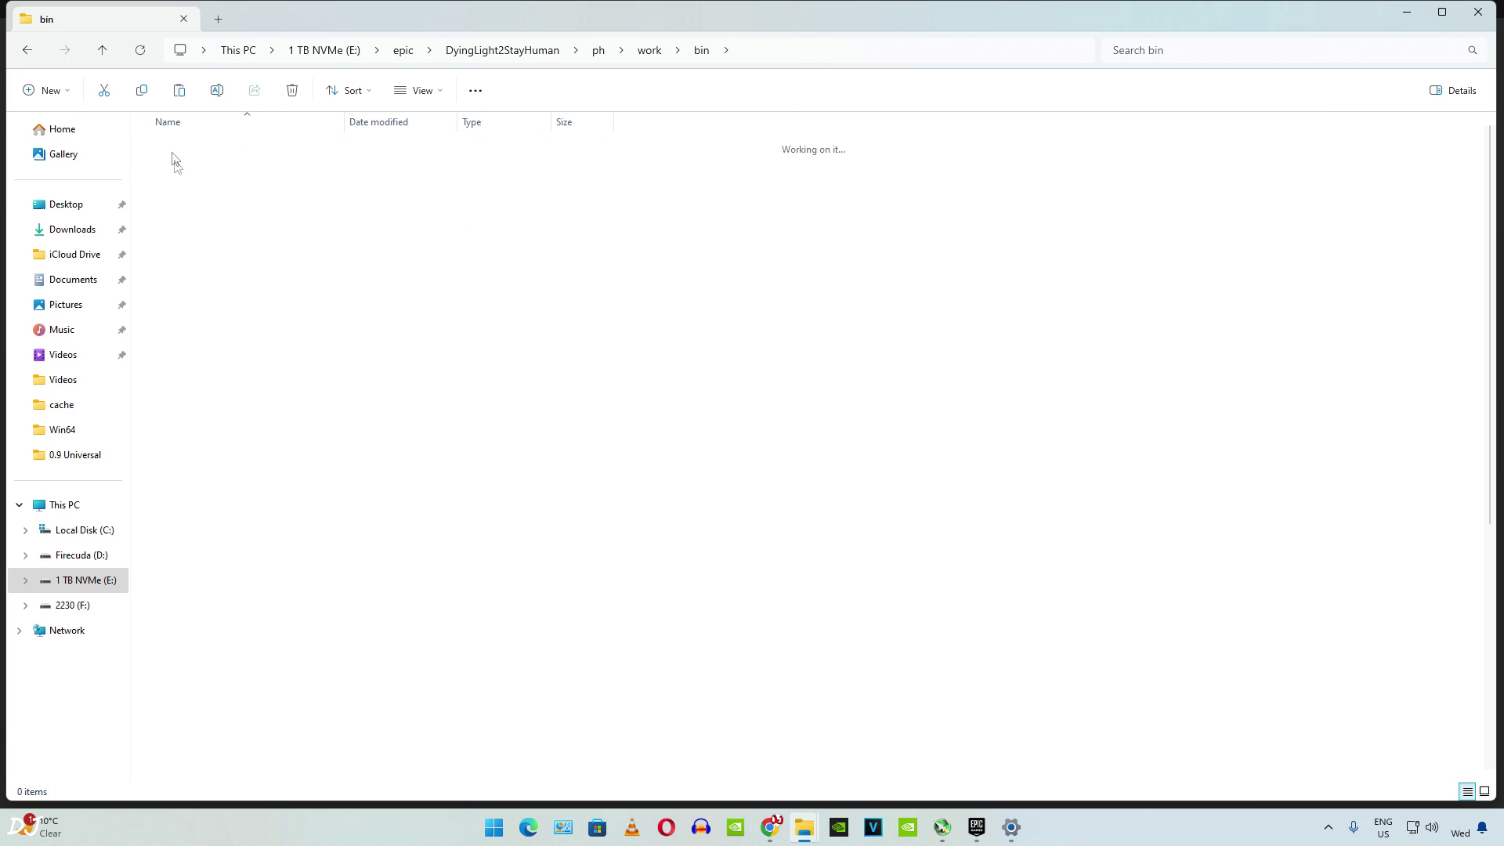
Step: Paste the two copied DLL files into the x64 folder, replacing the files with the same names
right_click(739, 224)
click(757, 239)
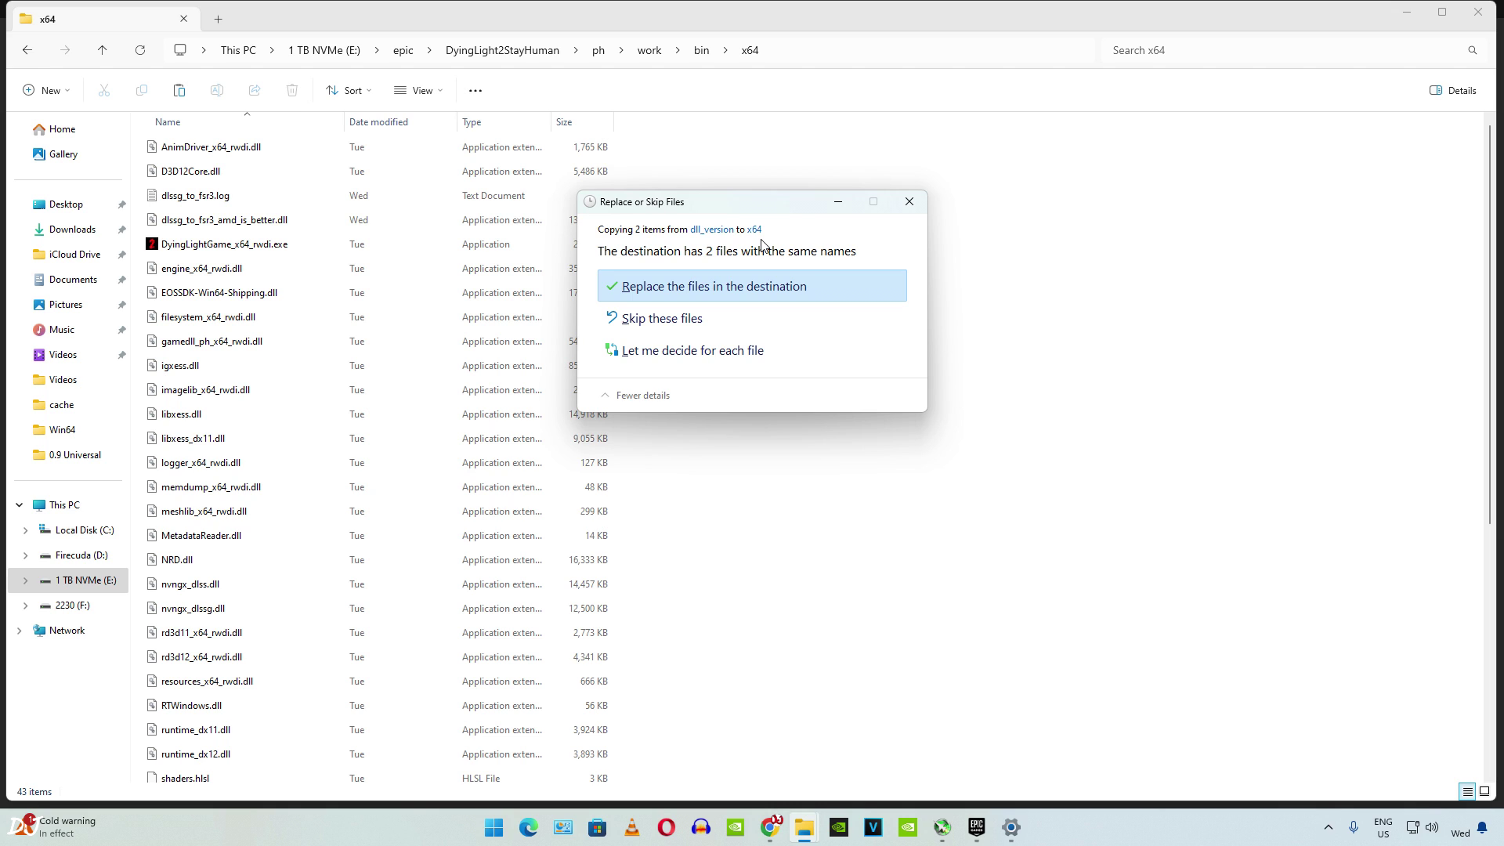
click(724, 286)
scroll(821, 505, down, 3)
scroll(821, 505, down, 3)
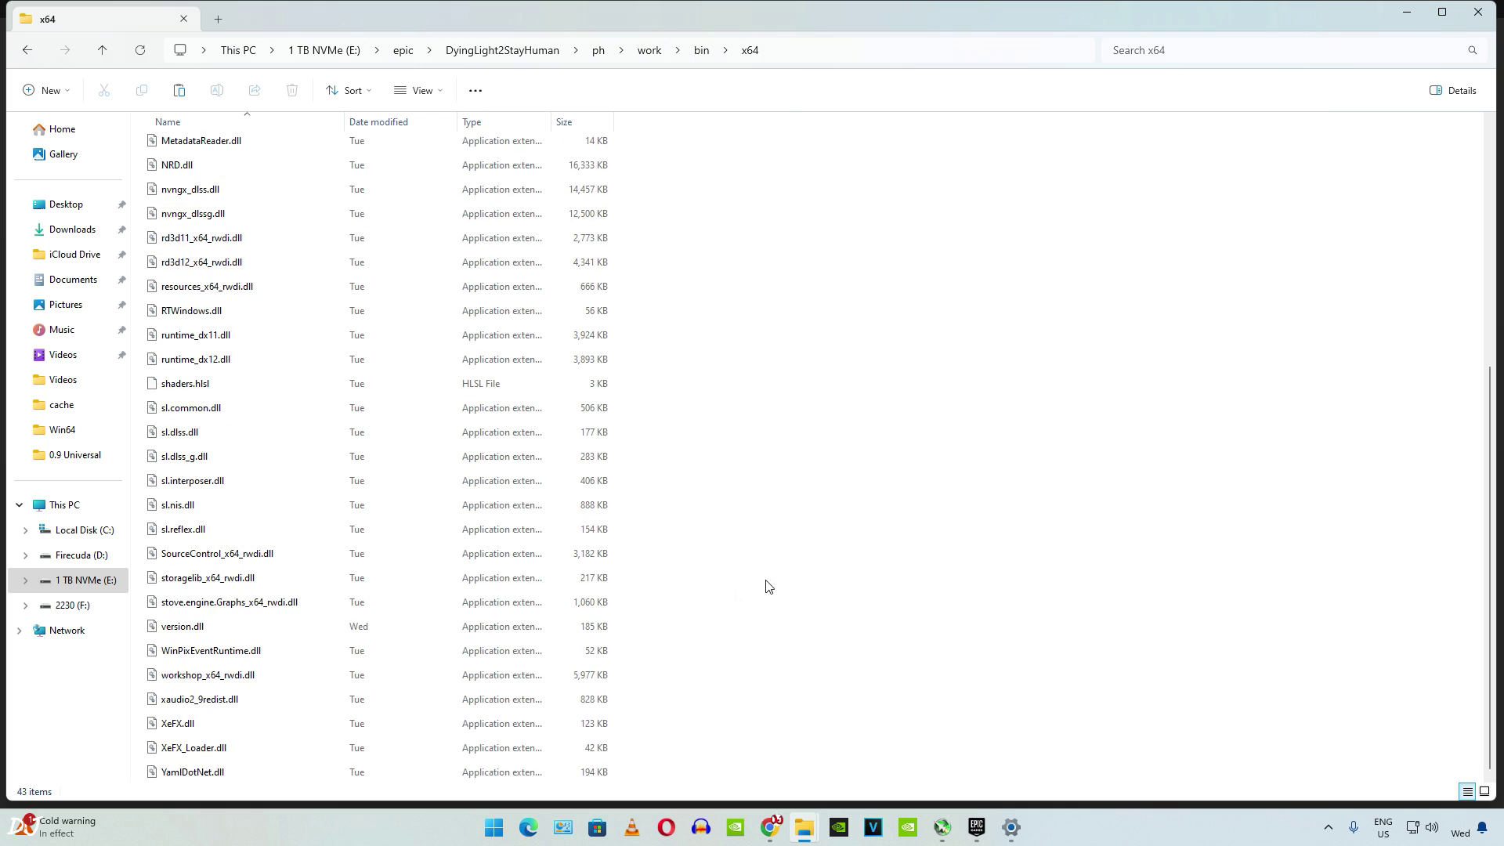
click(932, 541)
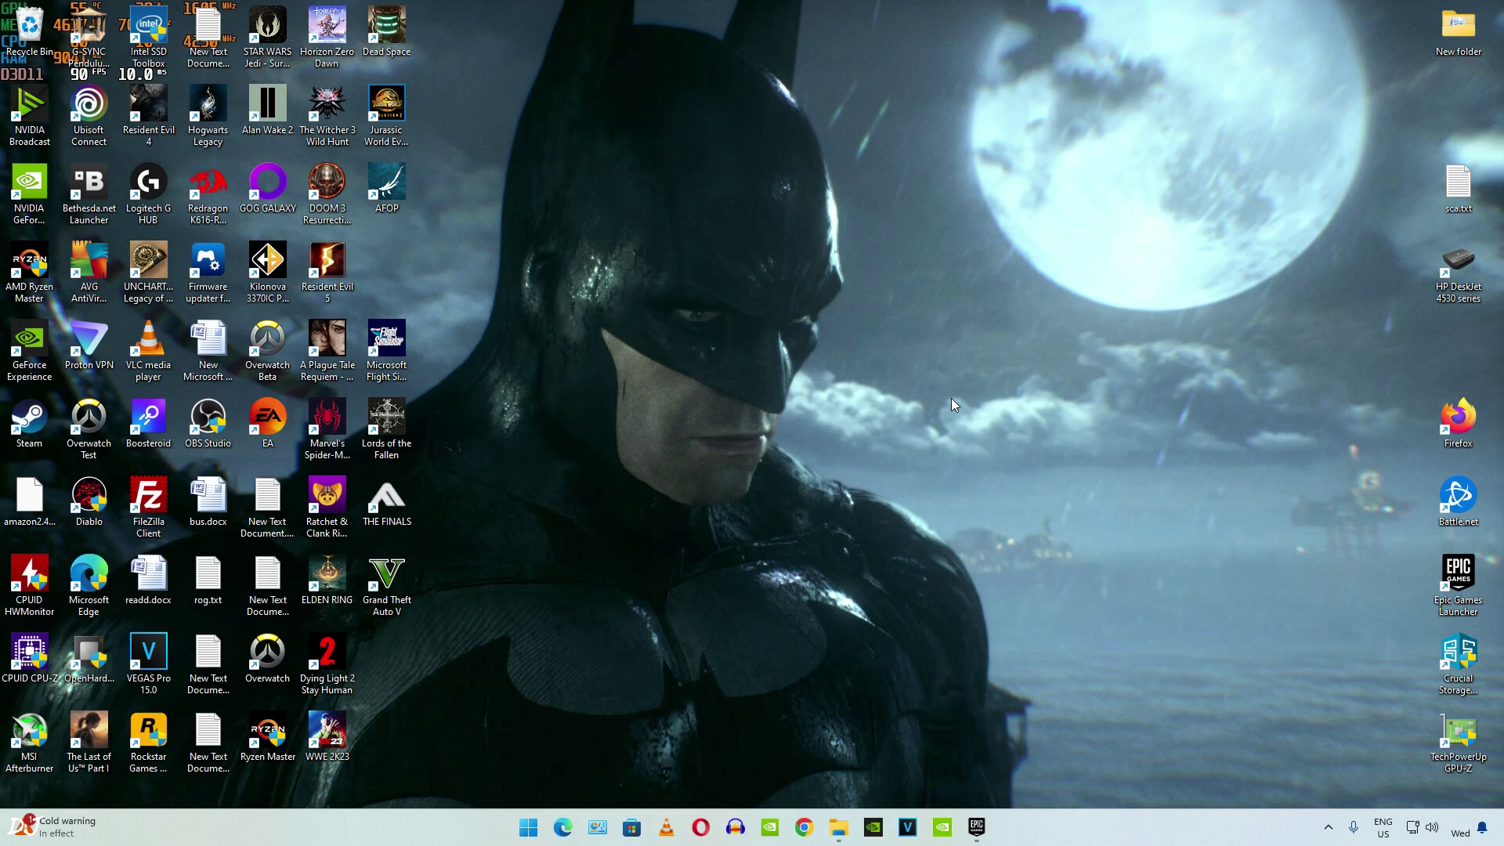
Step: Open the Windows default graphics settings from the desktop's display settings and check hardware-accelerated GPU scheduling
right_click(914, 322)
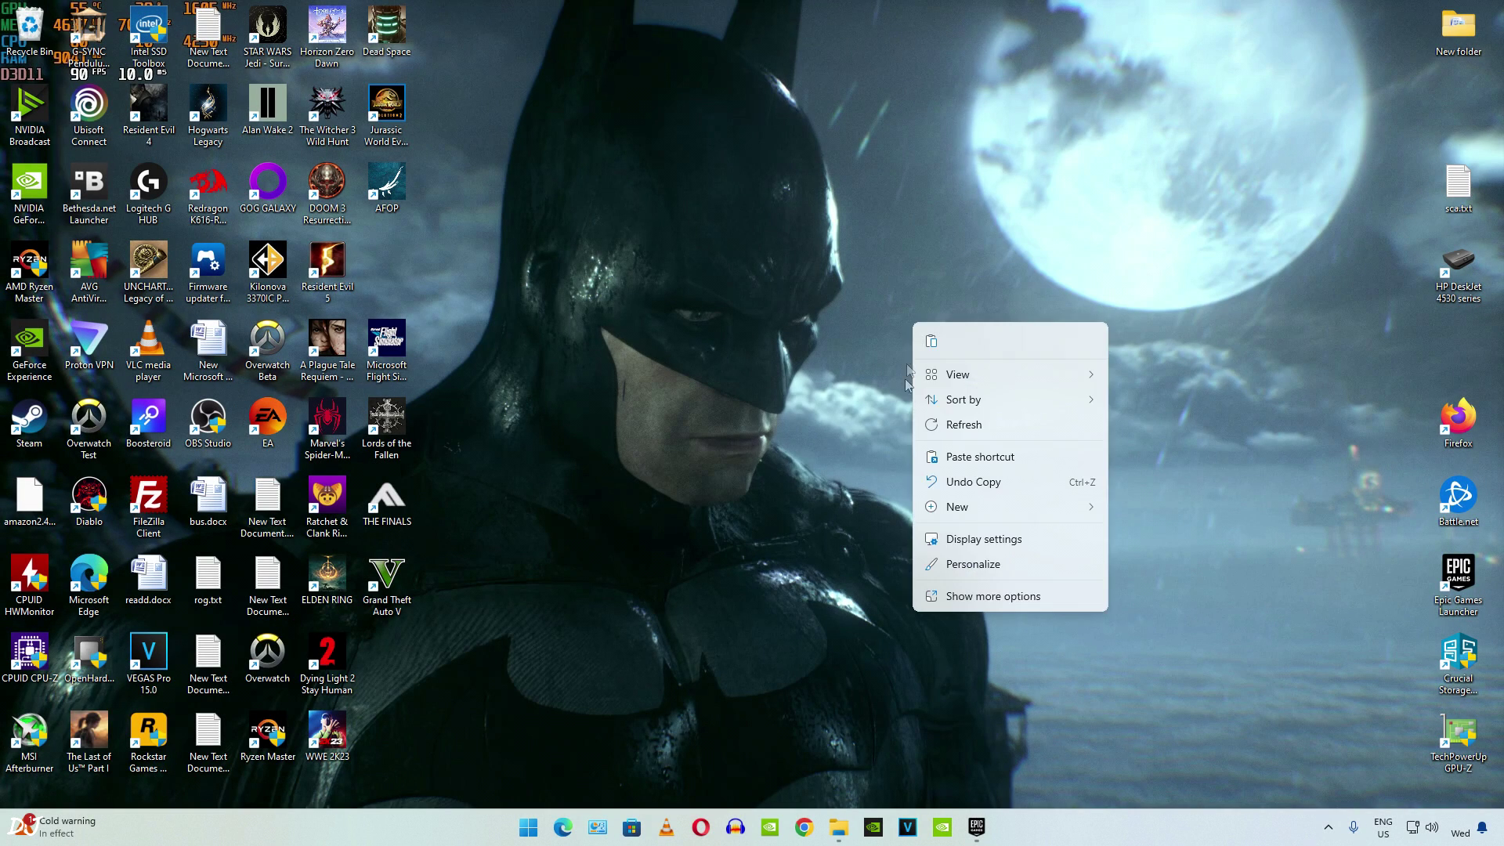
click(980, 540)
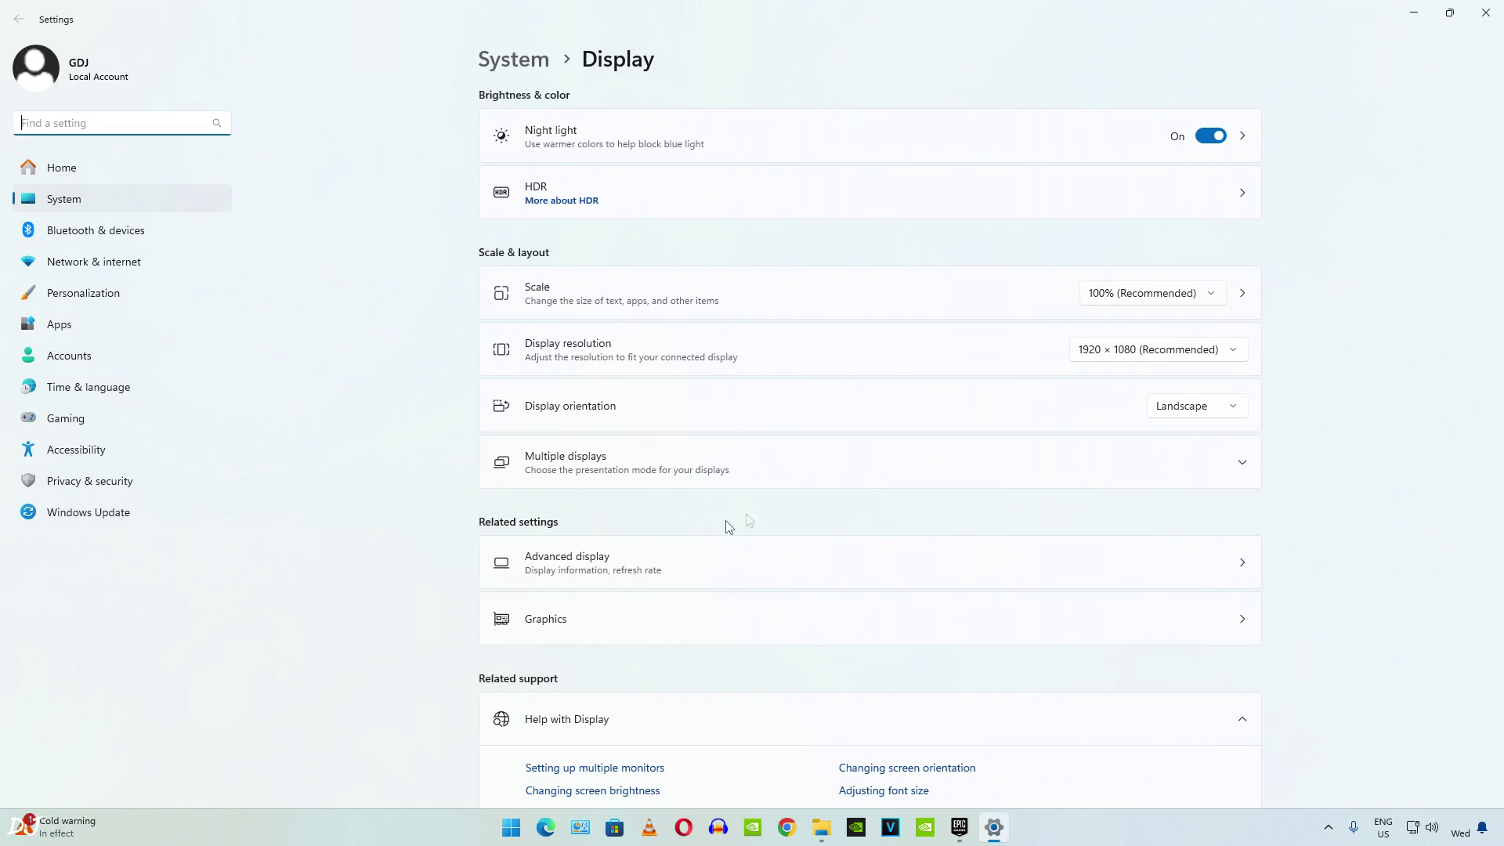
click(580, 627)
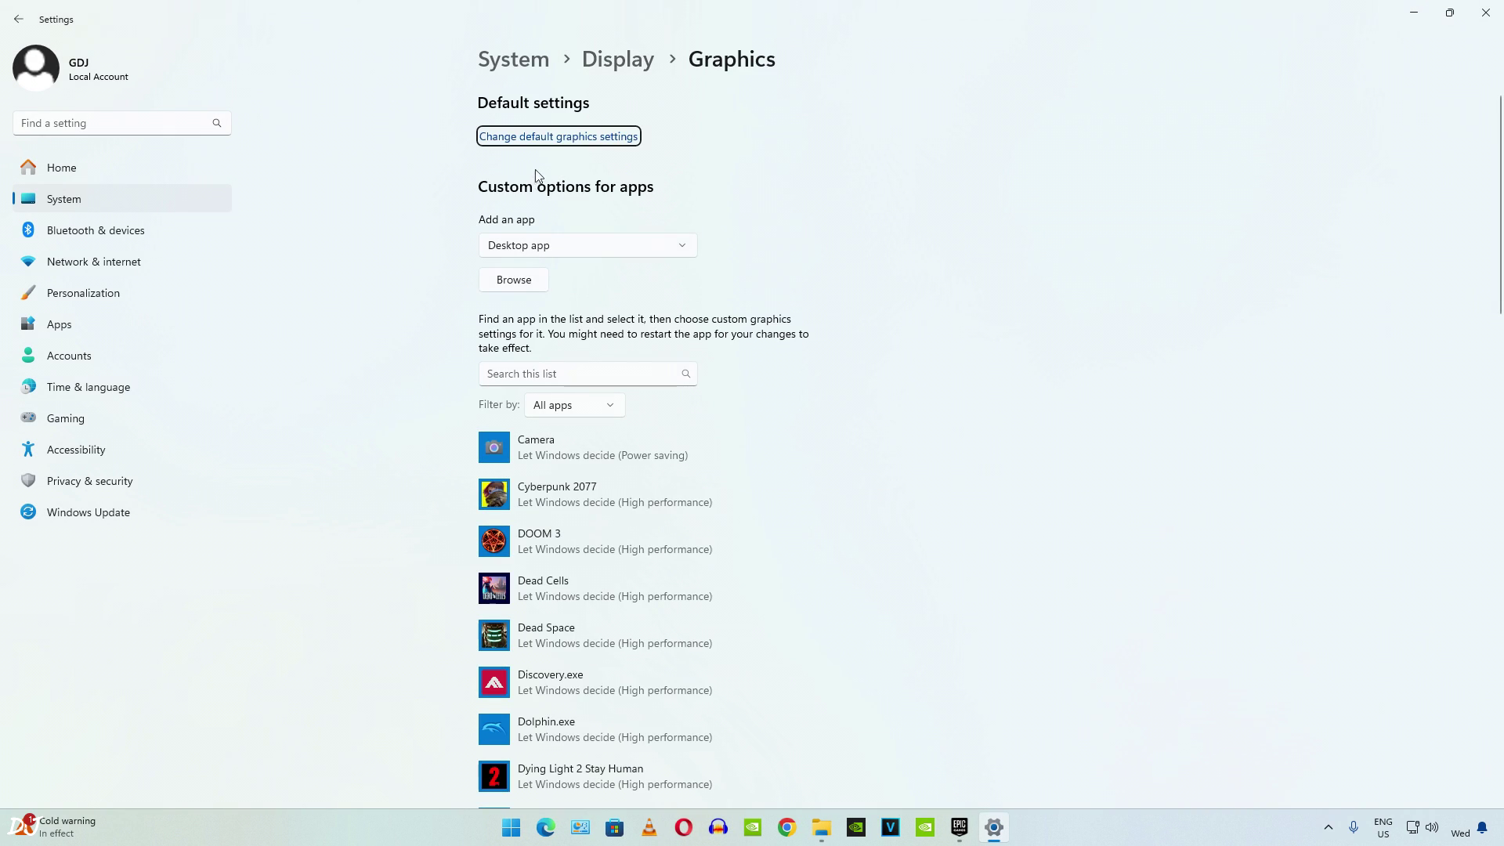
click(567, 138)
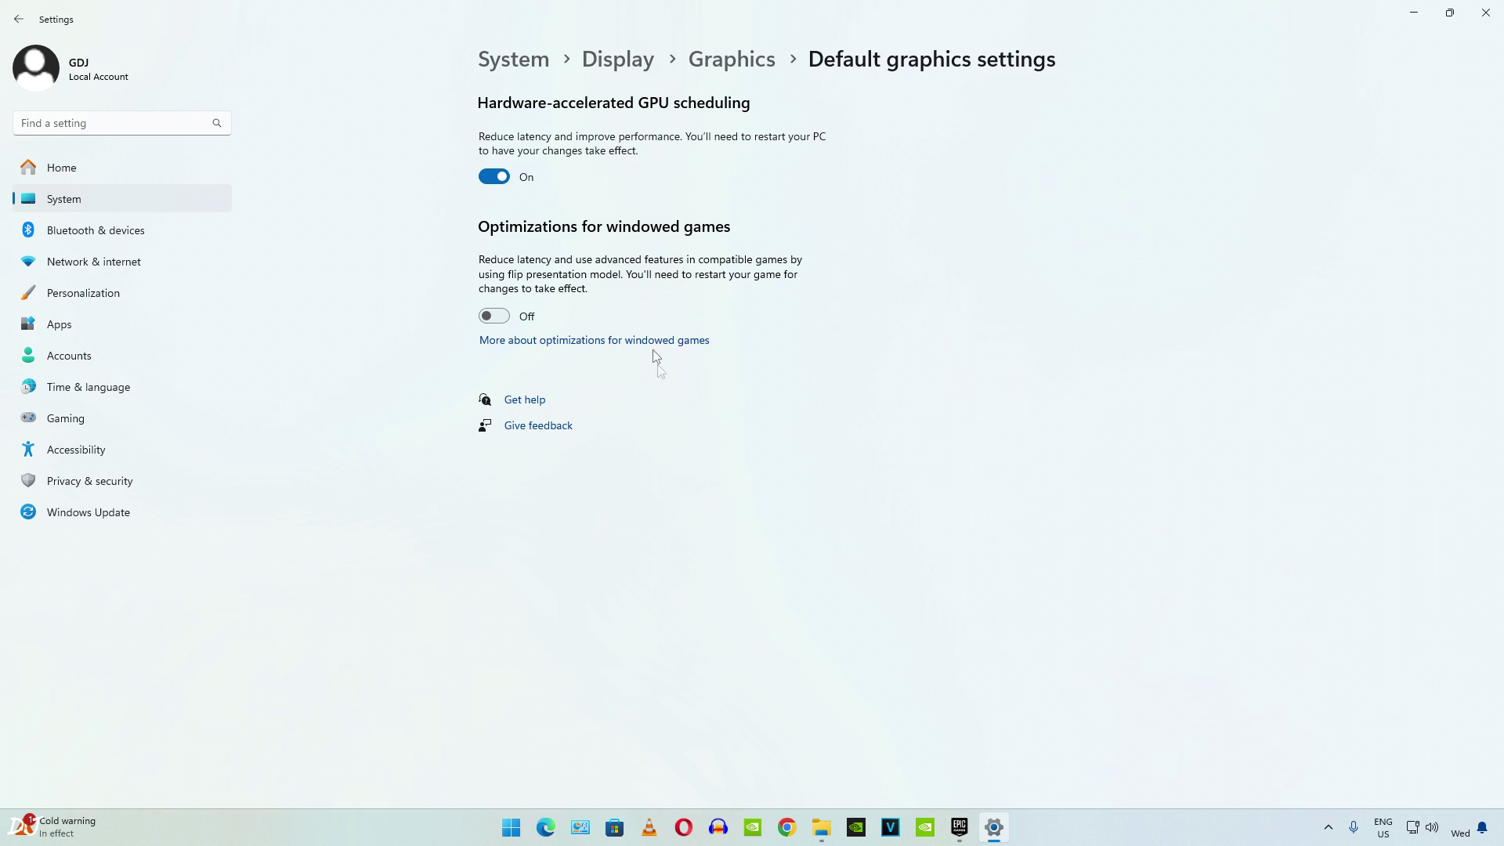
Step: Search Windows for "nv" and open the NVIDIA Control Panel
click(513, 824)
text(nv)
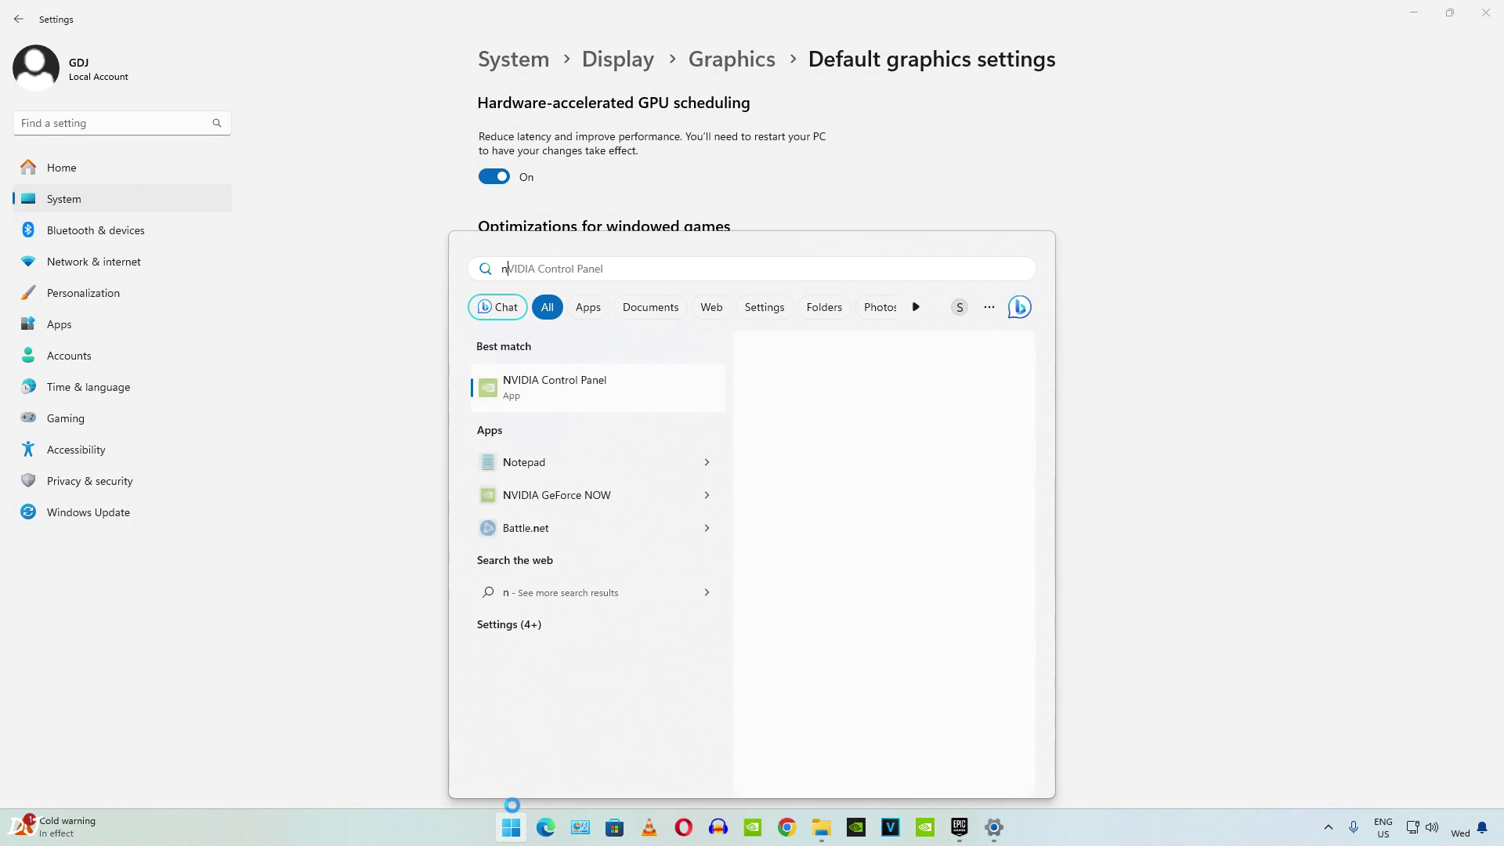
click(561, 389)
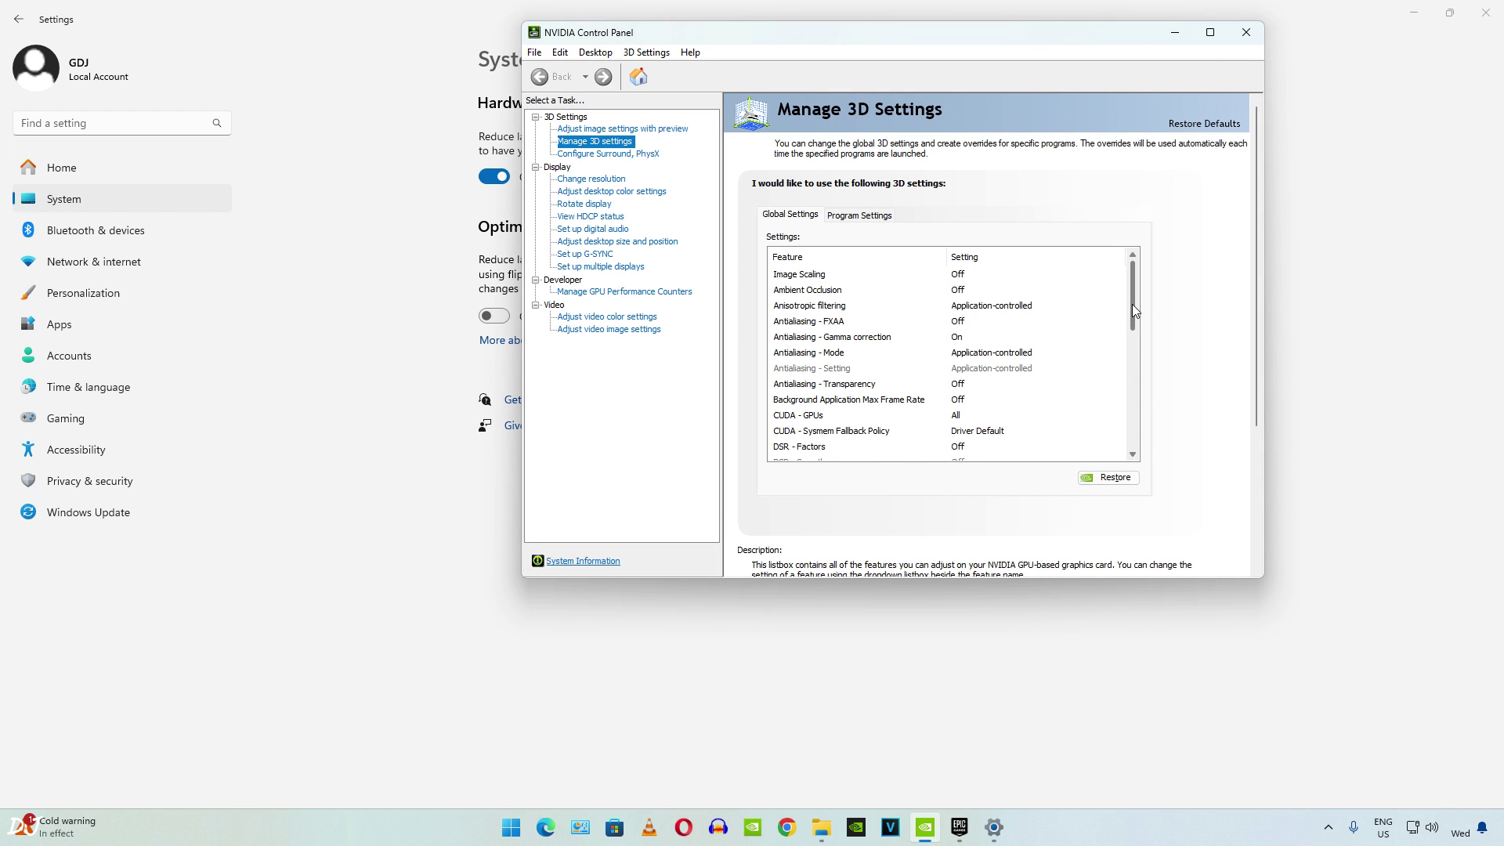
Step: Review the global 3D settings and add Dying Light 2 Stay Human as the program to customize in the program settings
scroll(1135, 310, down, 10)
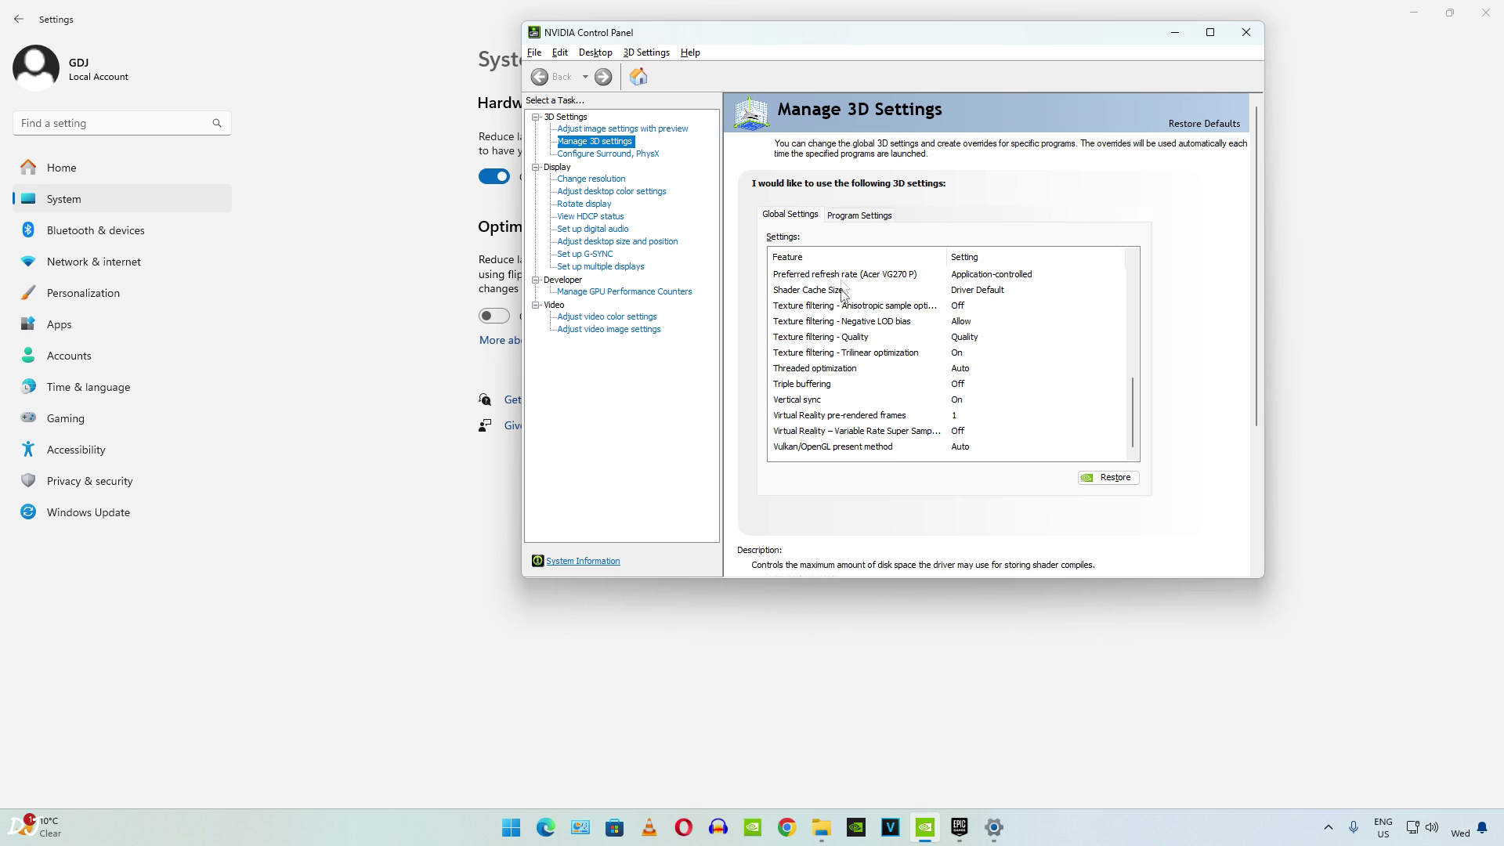
click(860, 215)
click(978, 259)
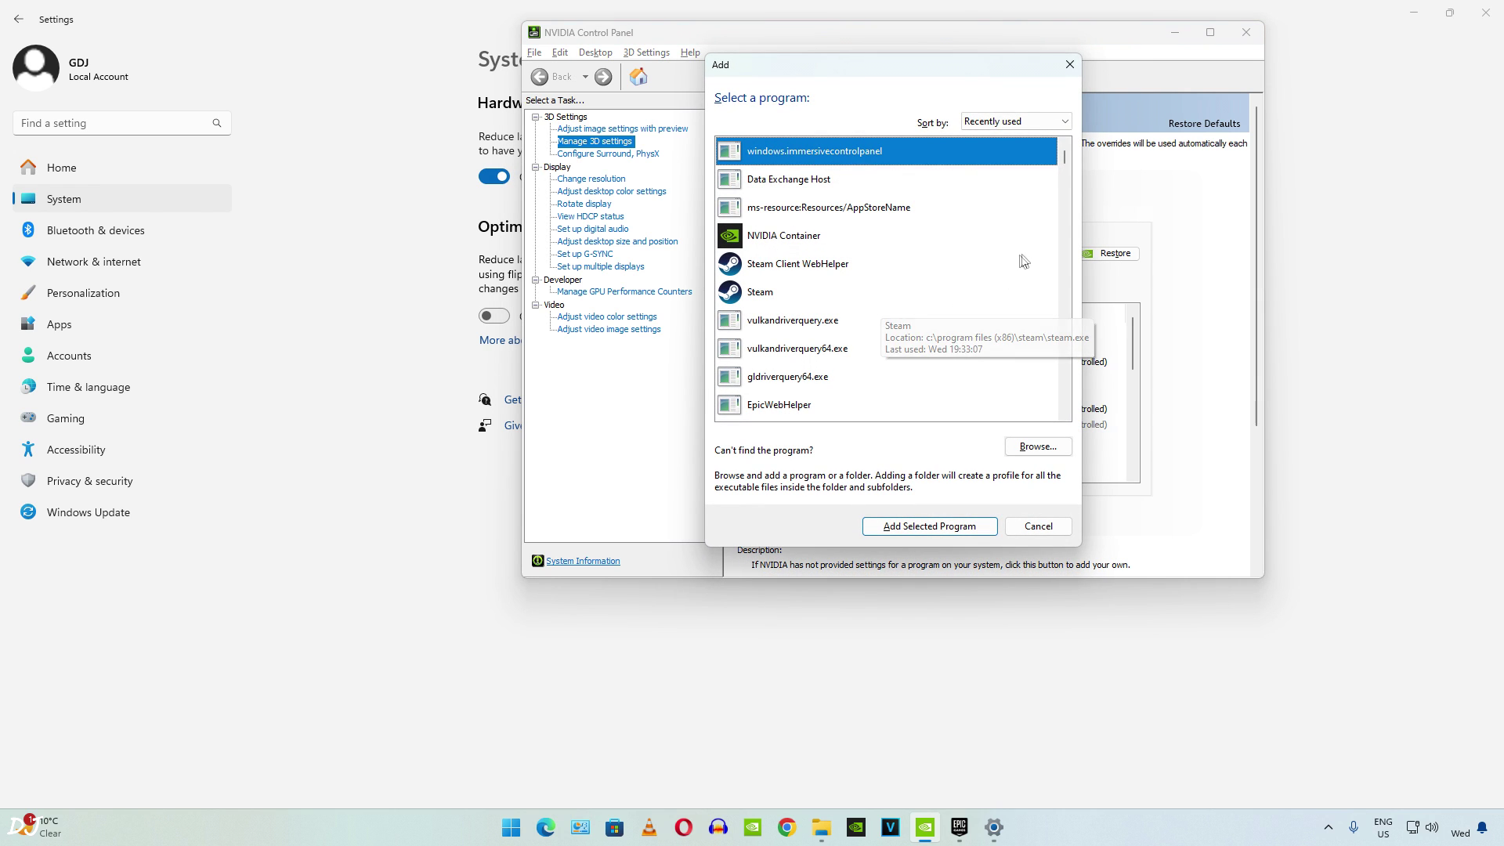
drag(1066, 158, 1073, 173)
double_click(791, 349)
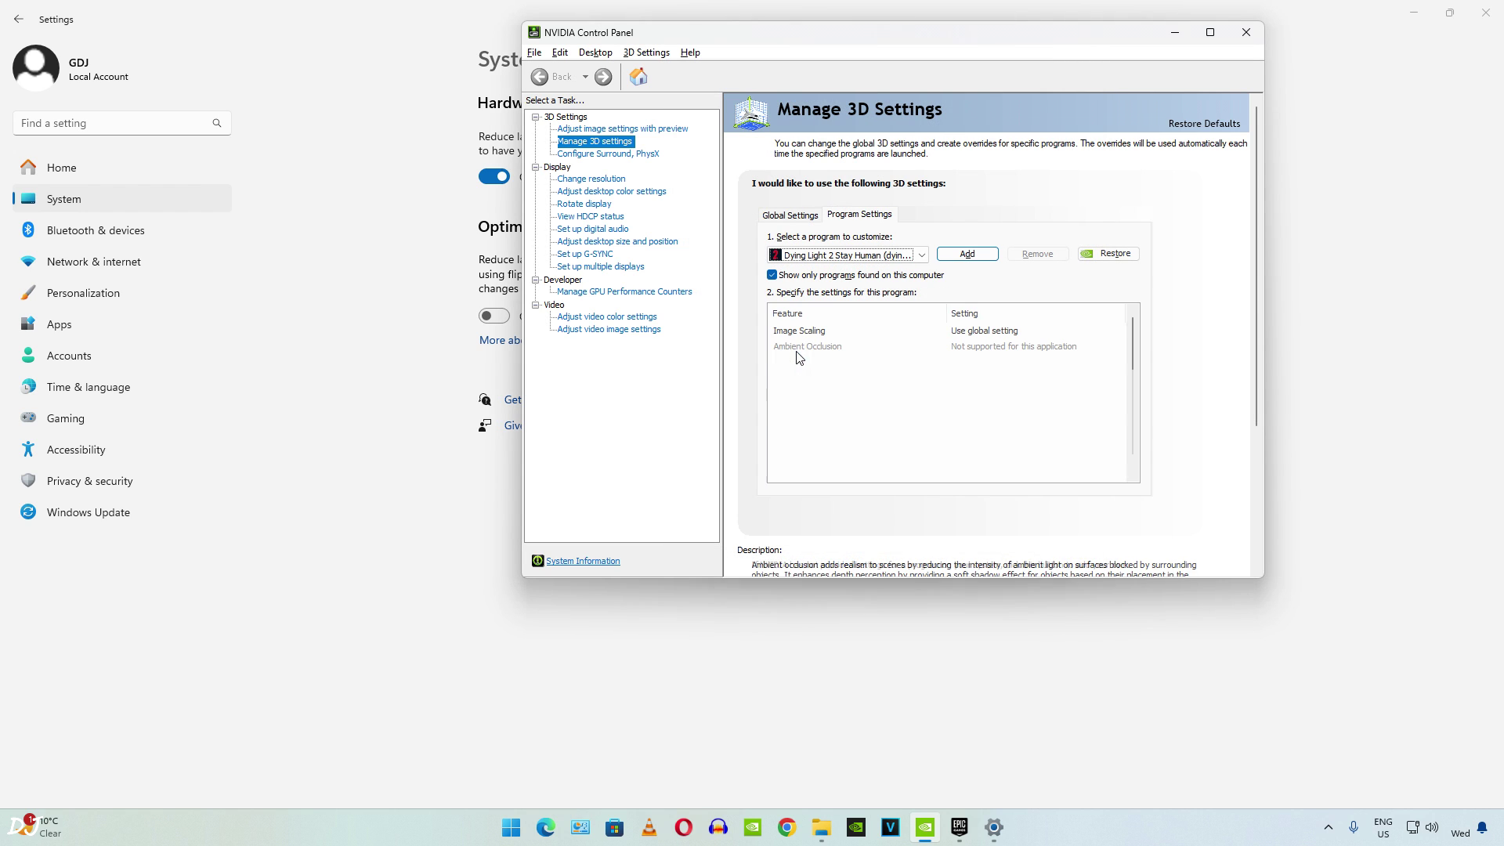
Step: Set Vertical sync to On for Dying Light 2 Stay Human, apply it and close the NVIDIA Control Panel
scroll(1131, 349, down, 12)
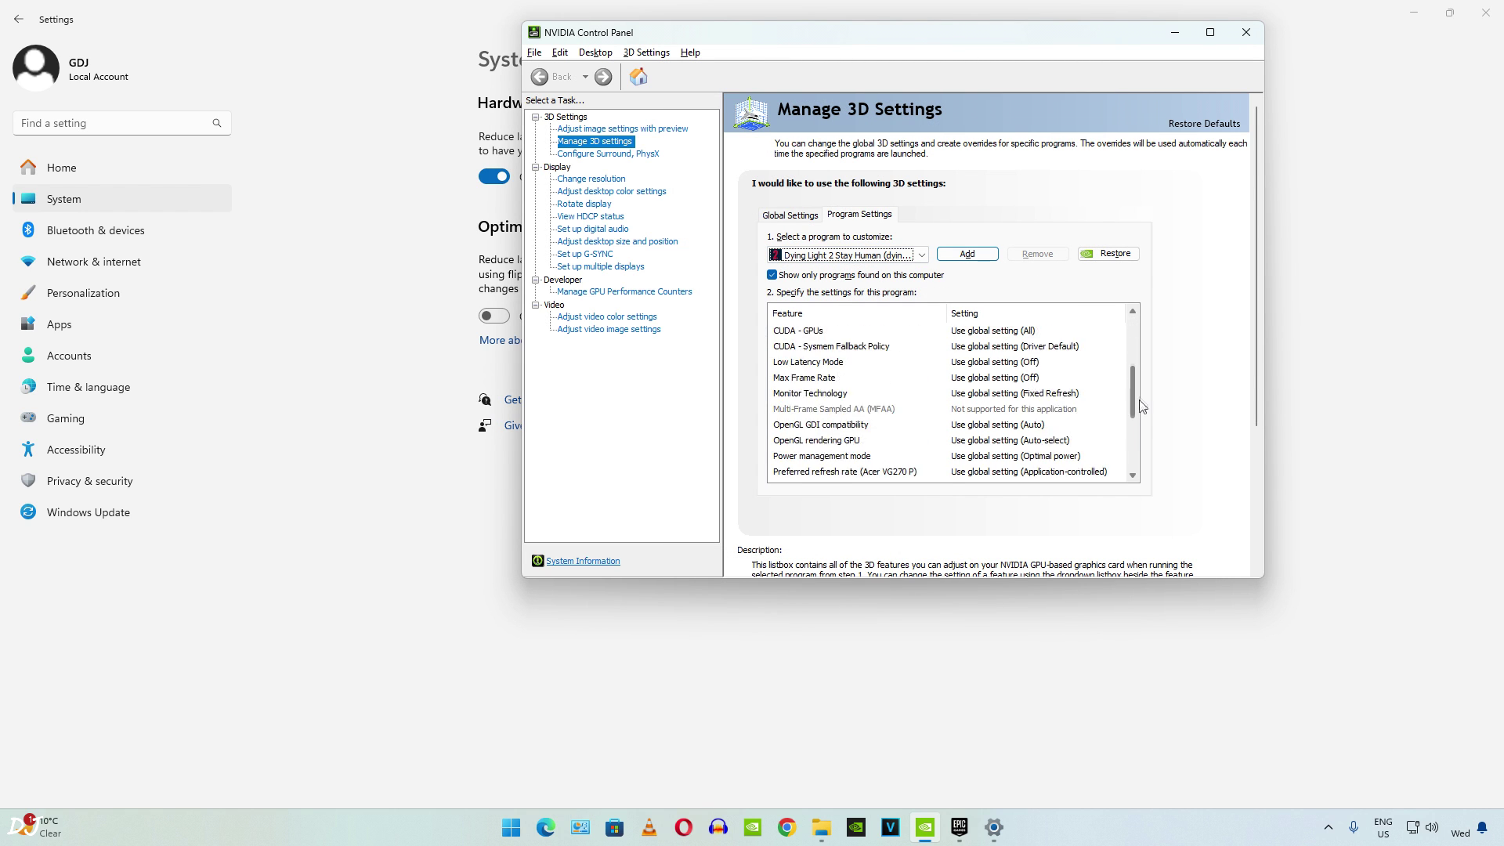
click(987, 425)
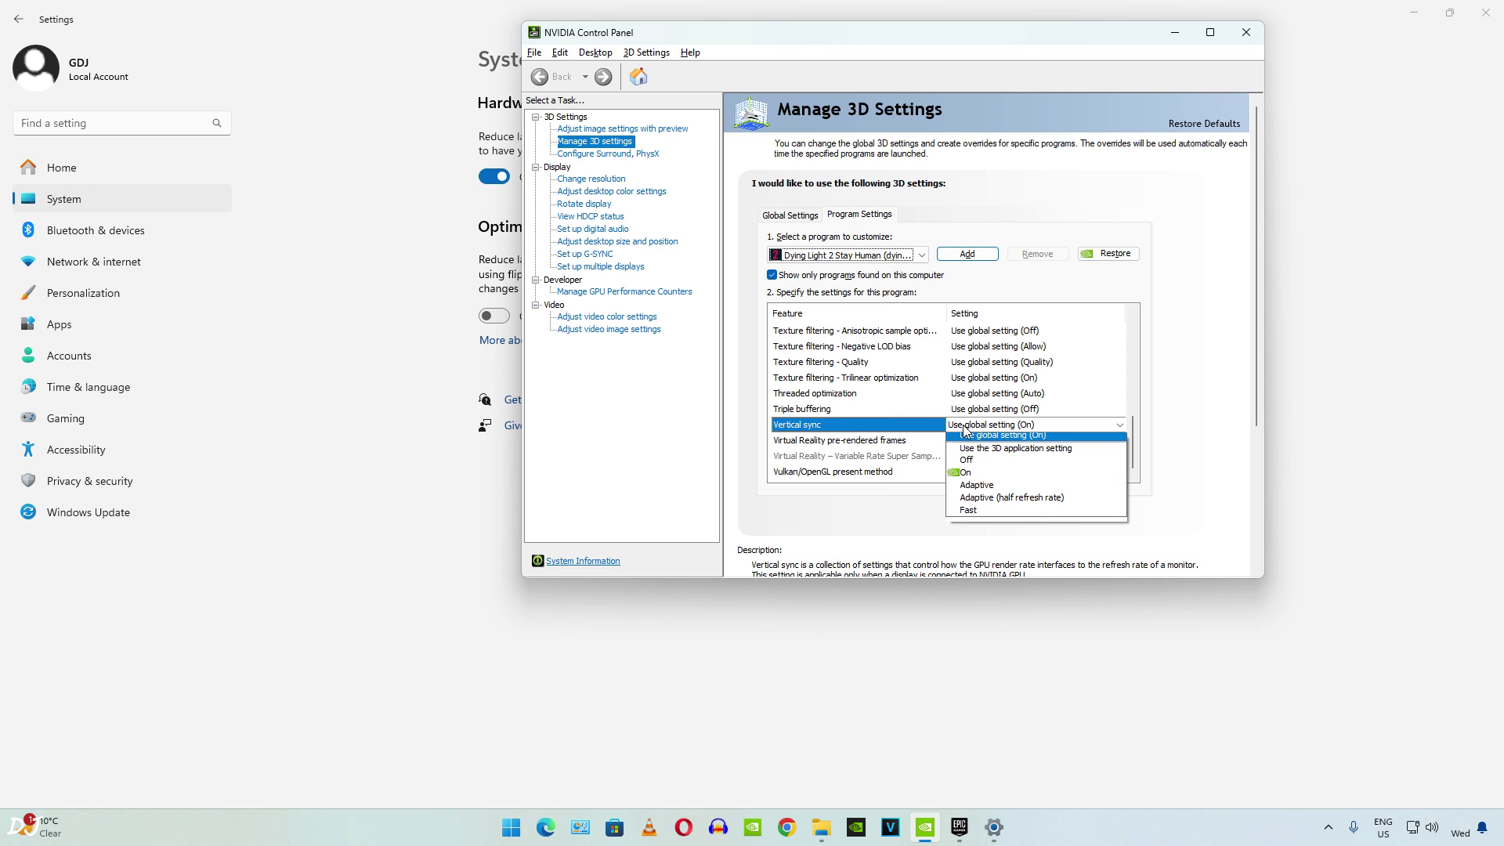
click(980, 481)
click(1144, 564)
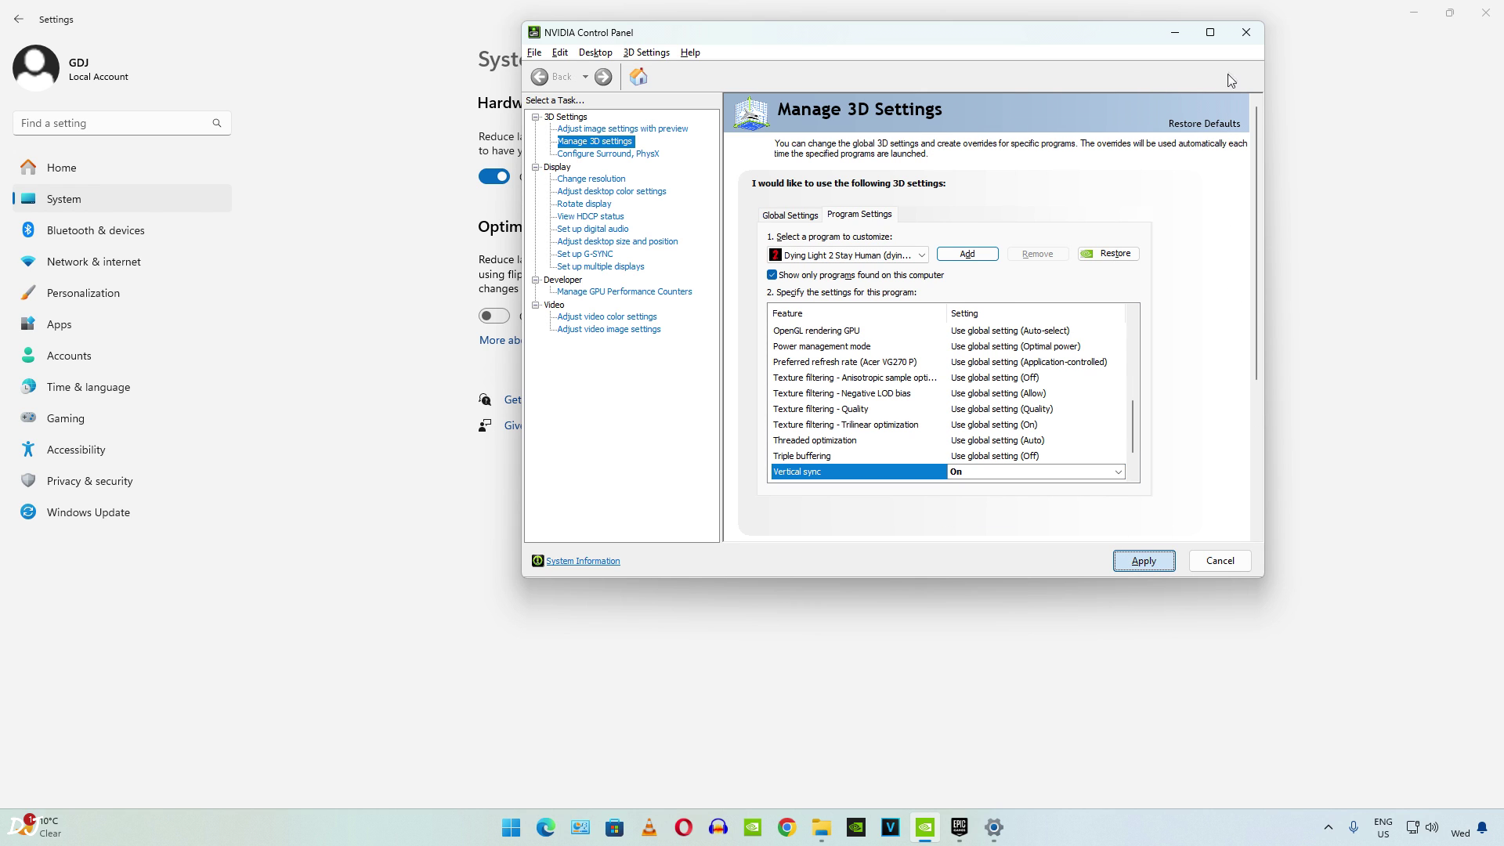
click(1246, 36)
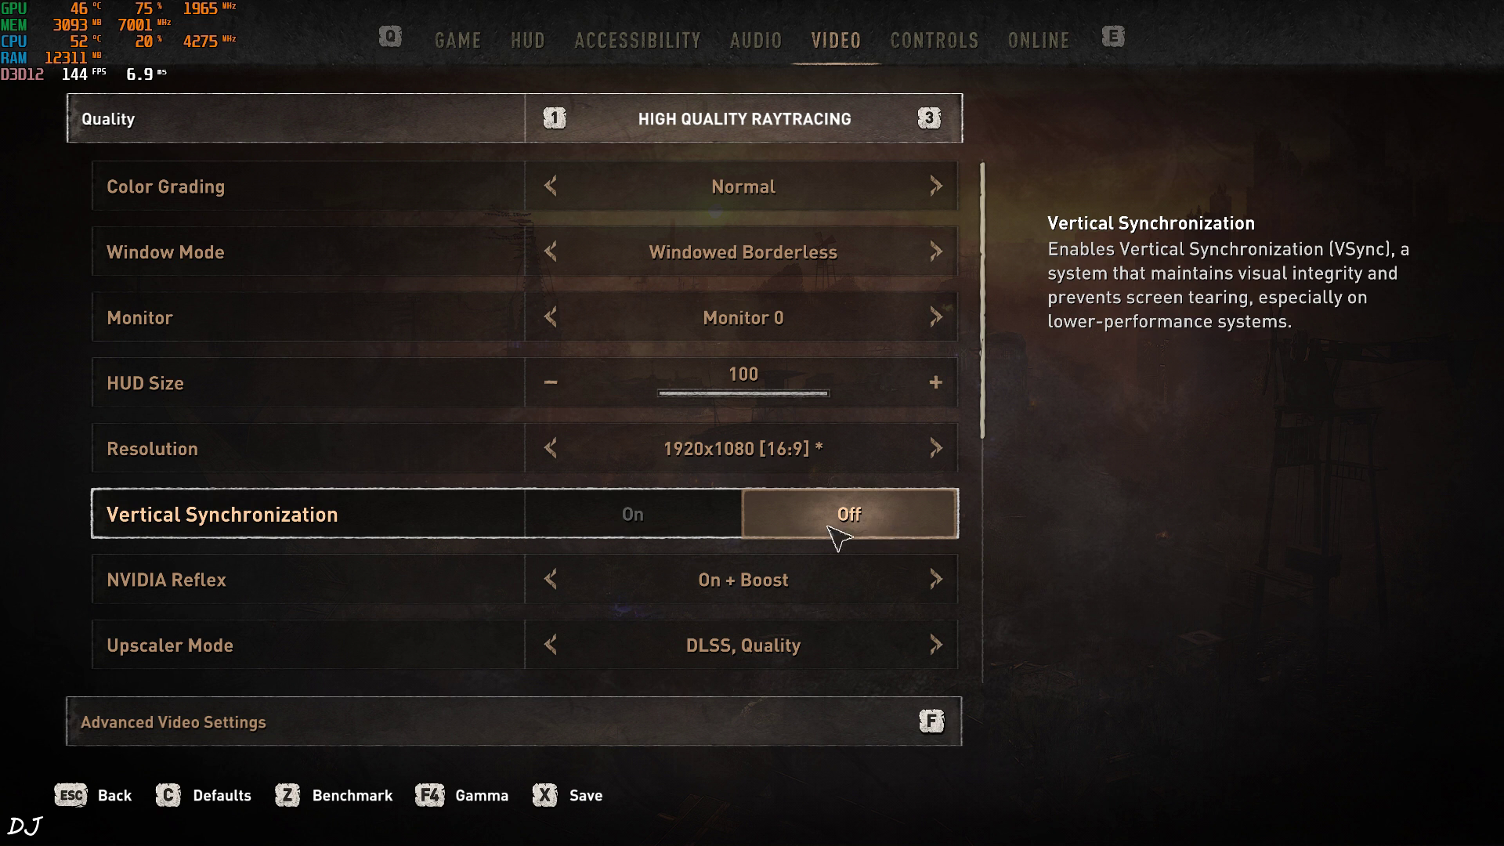
Step: In Dying Light 2's video settings, examine the Vertical Synchronization, NVIDIA Reflex, Upscaler Mode and Frame Generation options
scroll(732, 541, down, 1)
scroll(737, 537, down, 3)
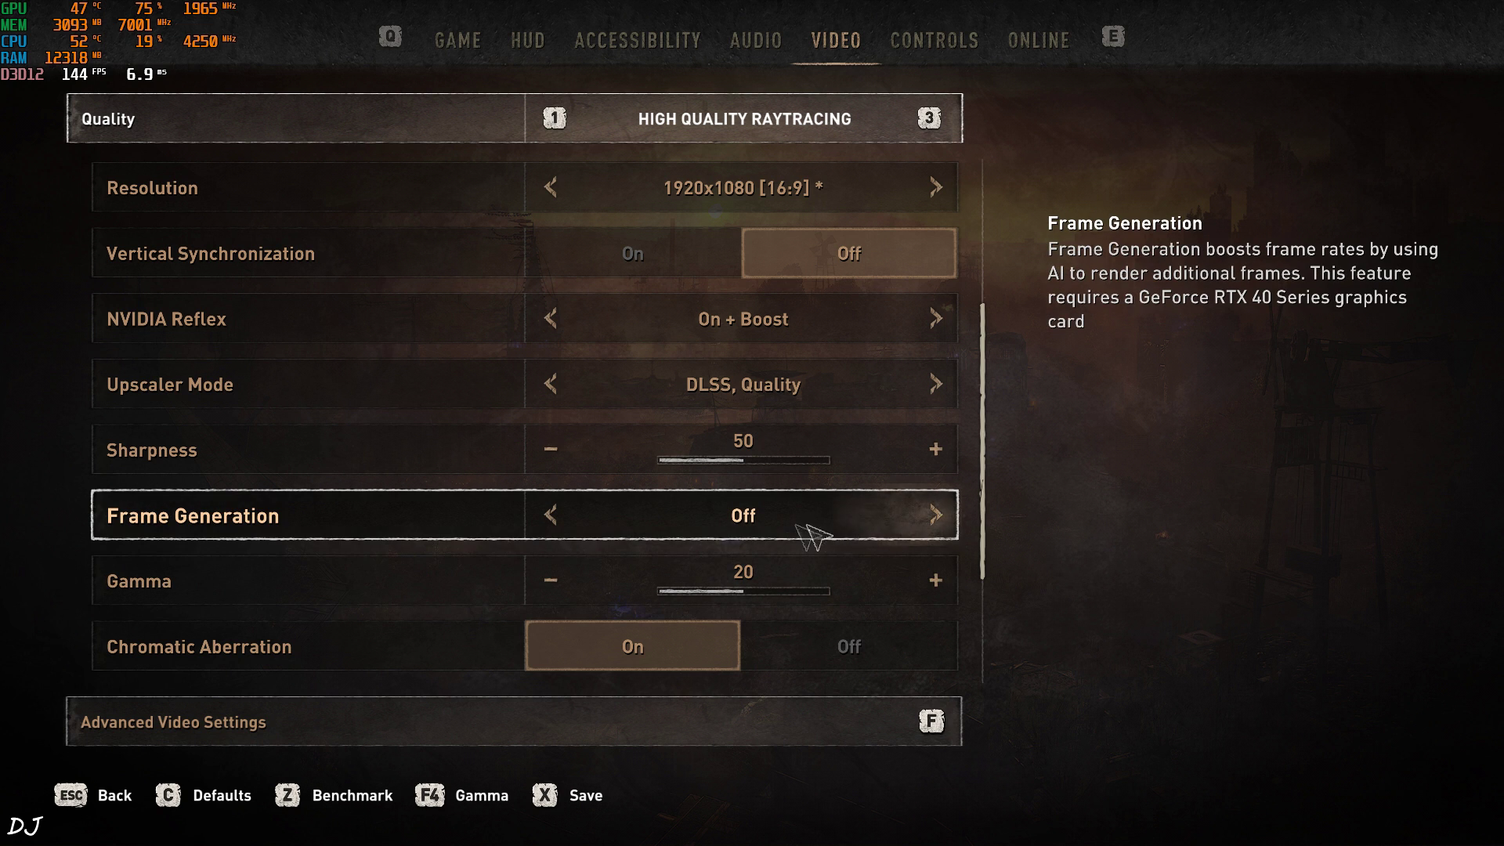
scroll(782, 577, down, 3)
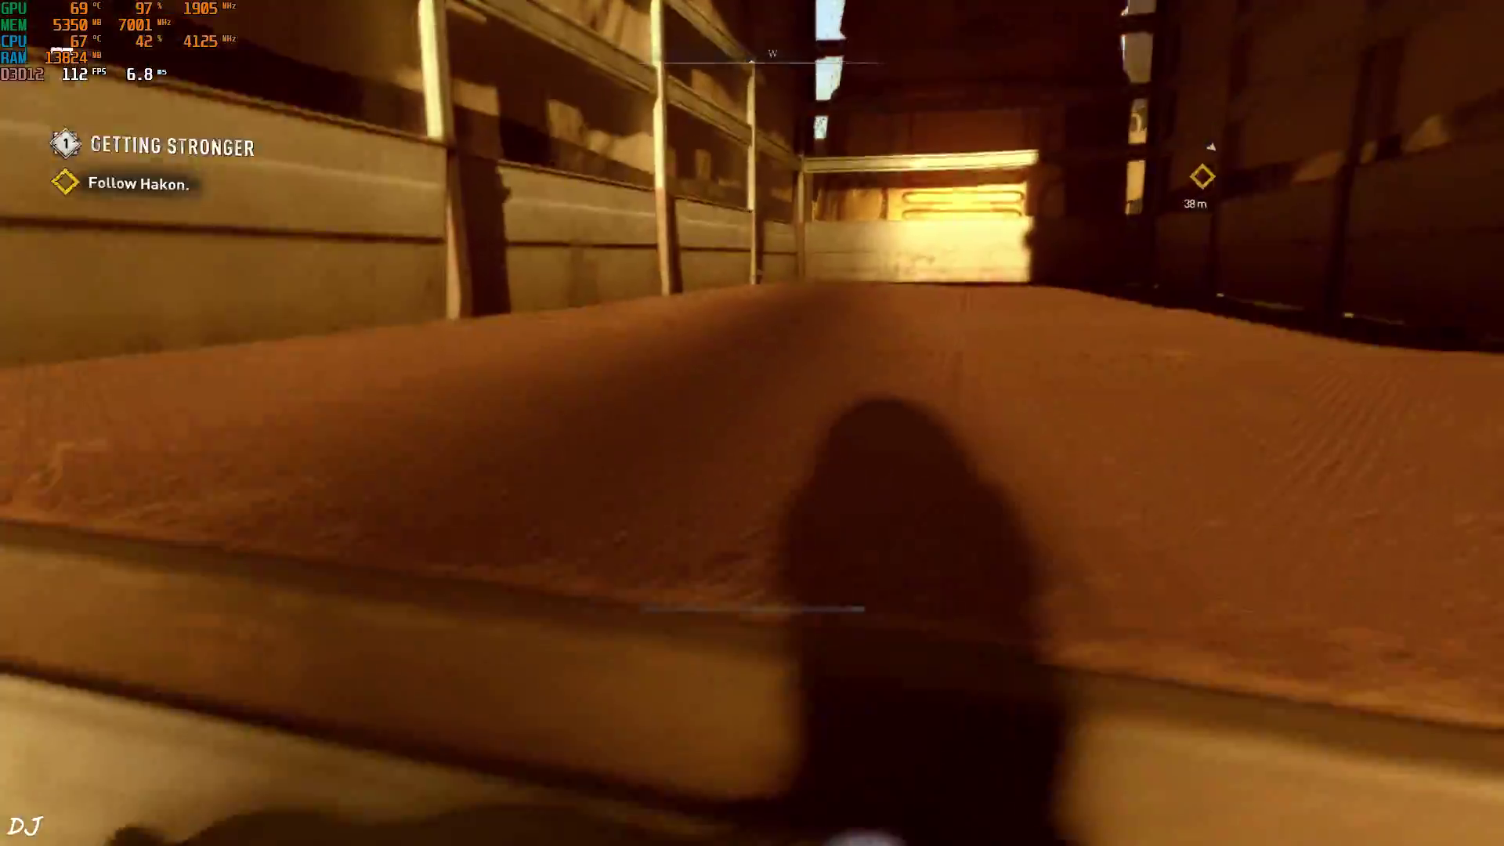
key(w)
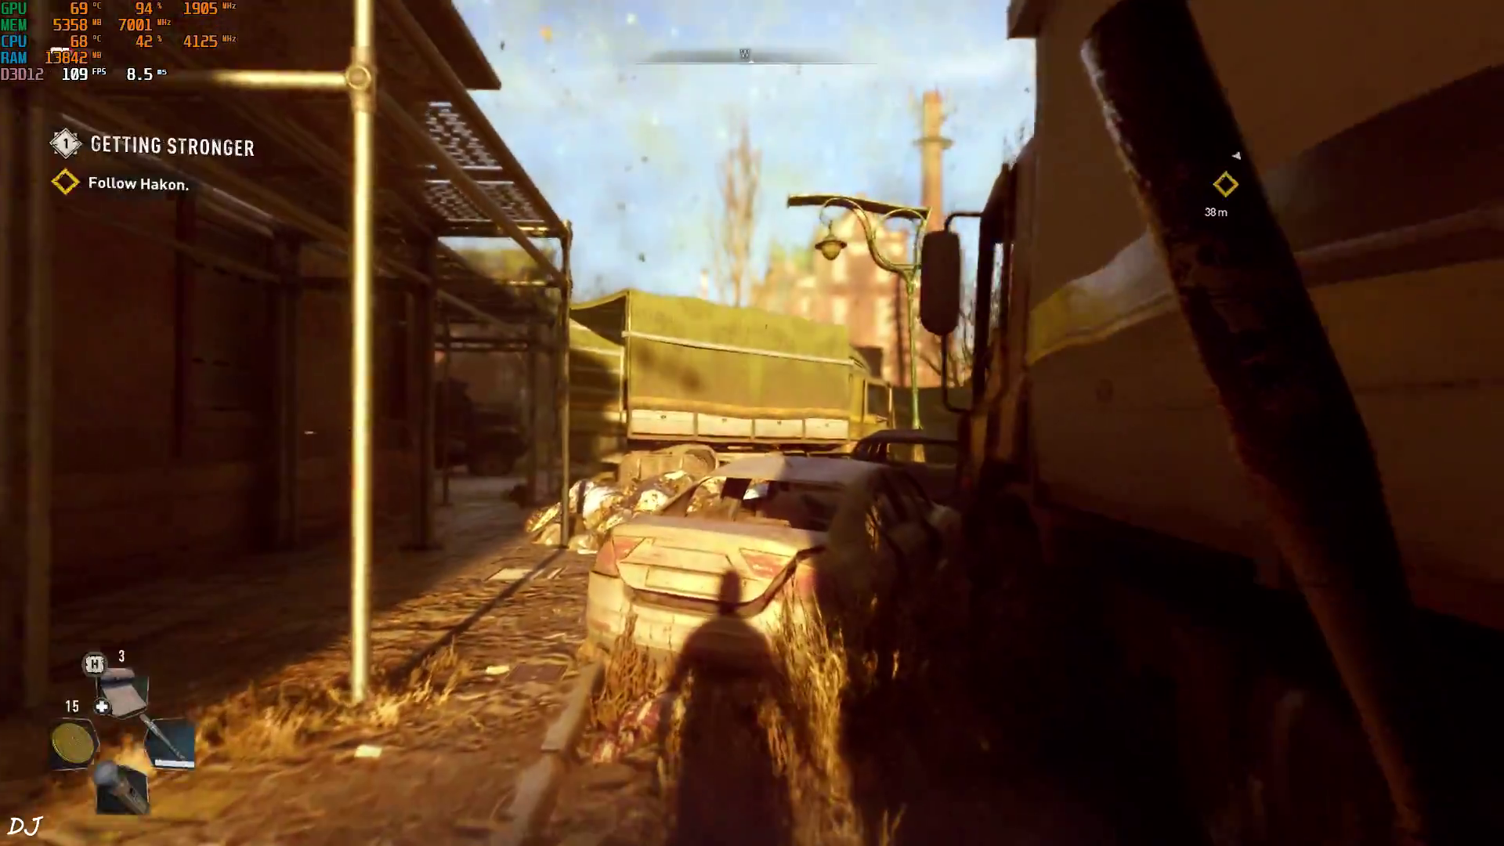
key(w)
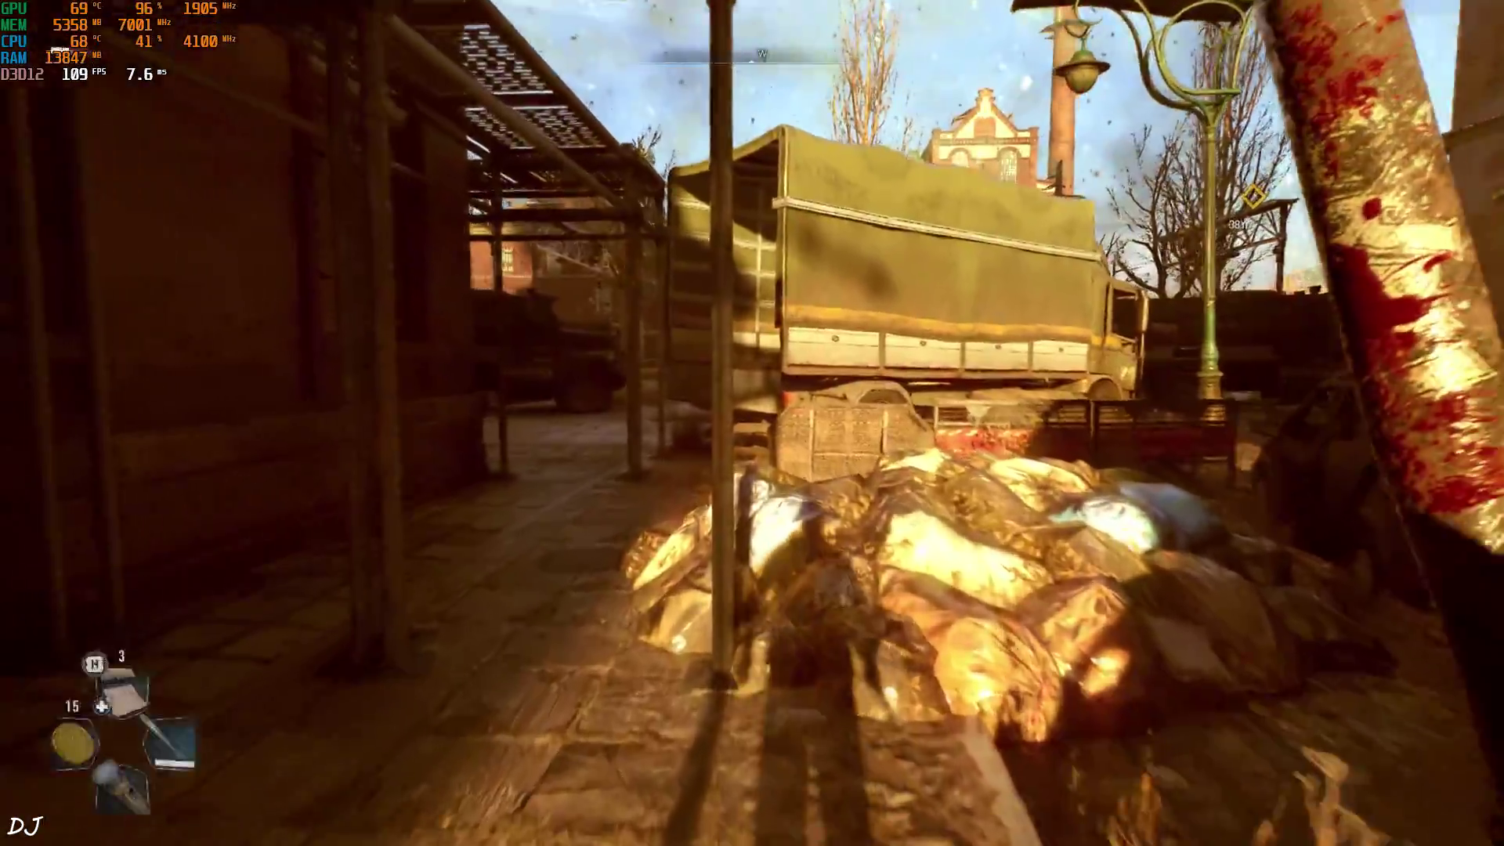
key(w)
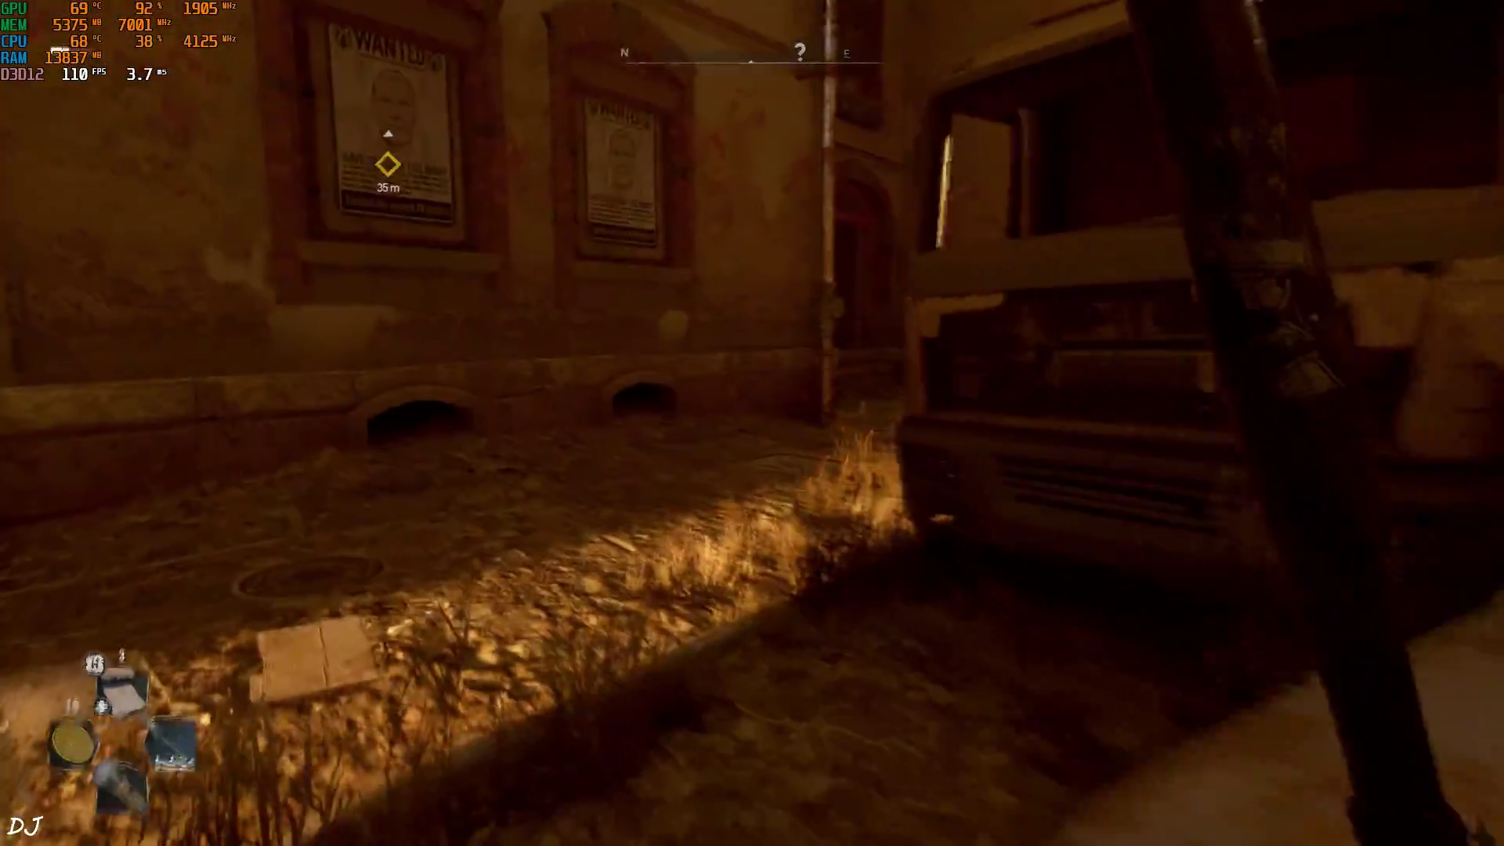
key(w)
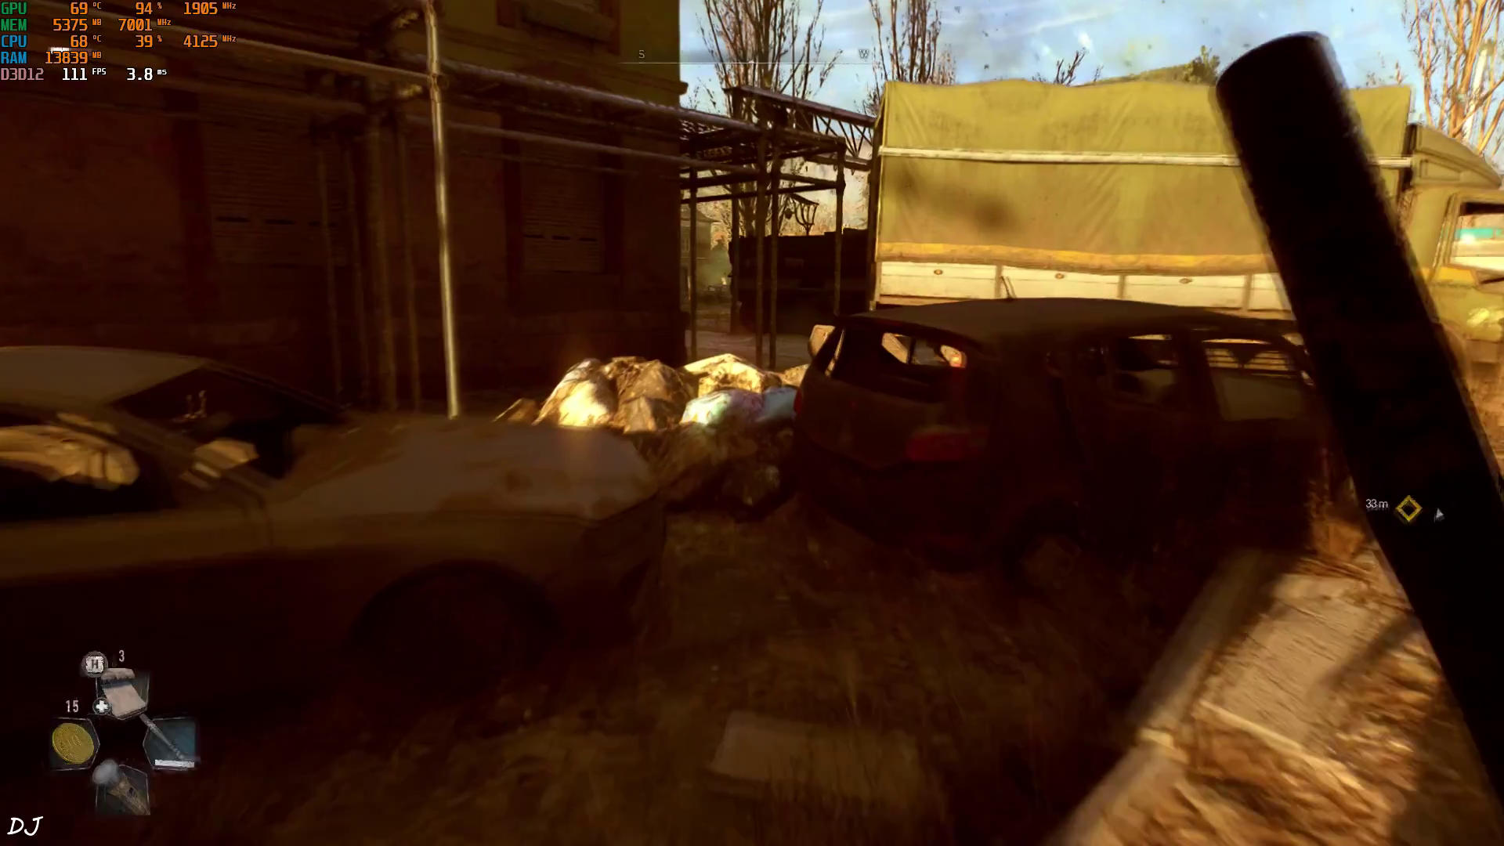
key(w)
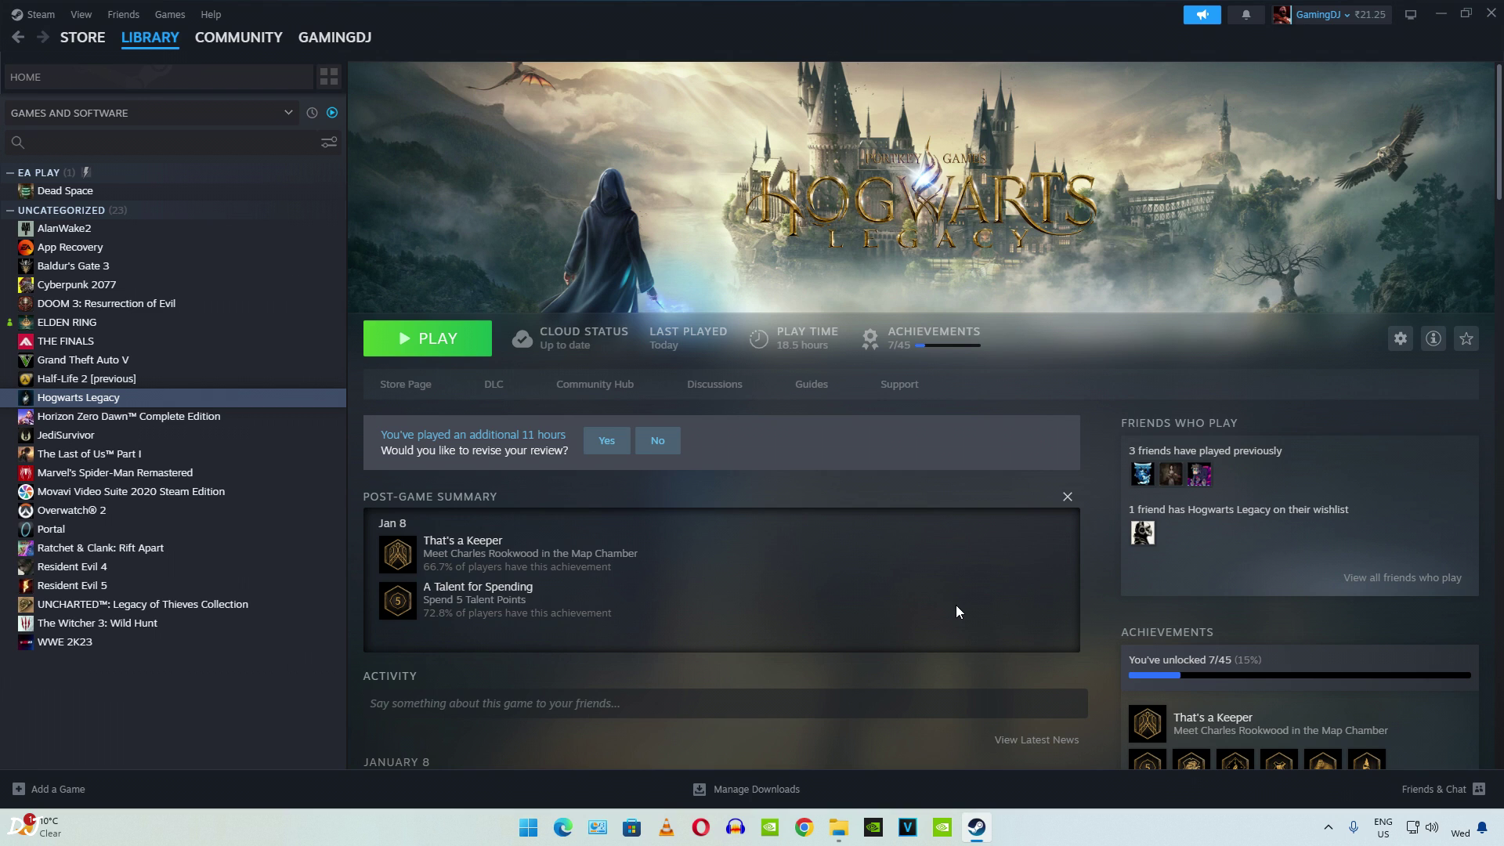
Step: Switch to File Explorer and copy dlssg_to_fsr3_amd_is_better.dll and version.dll from the dll_version folder
key(alt+Tab)
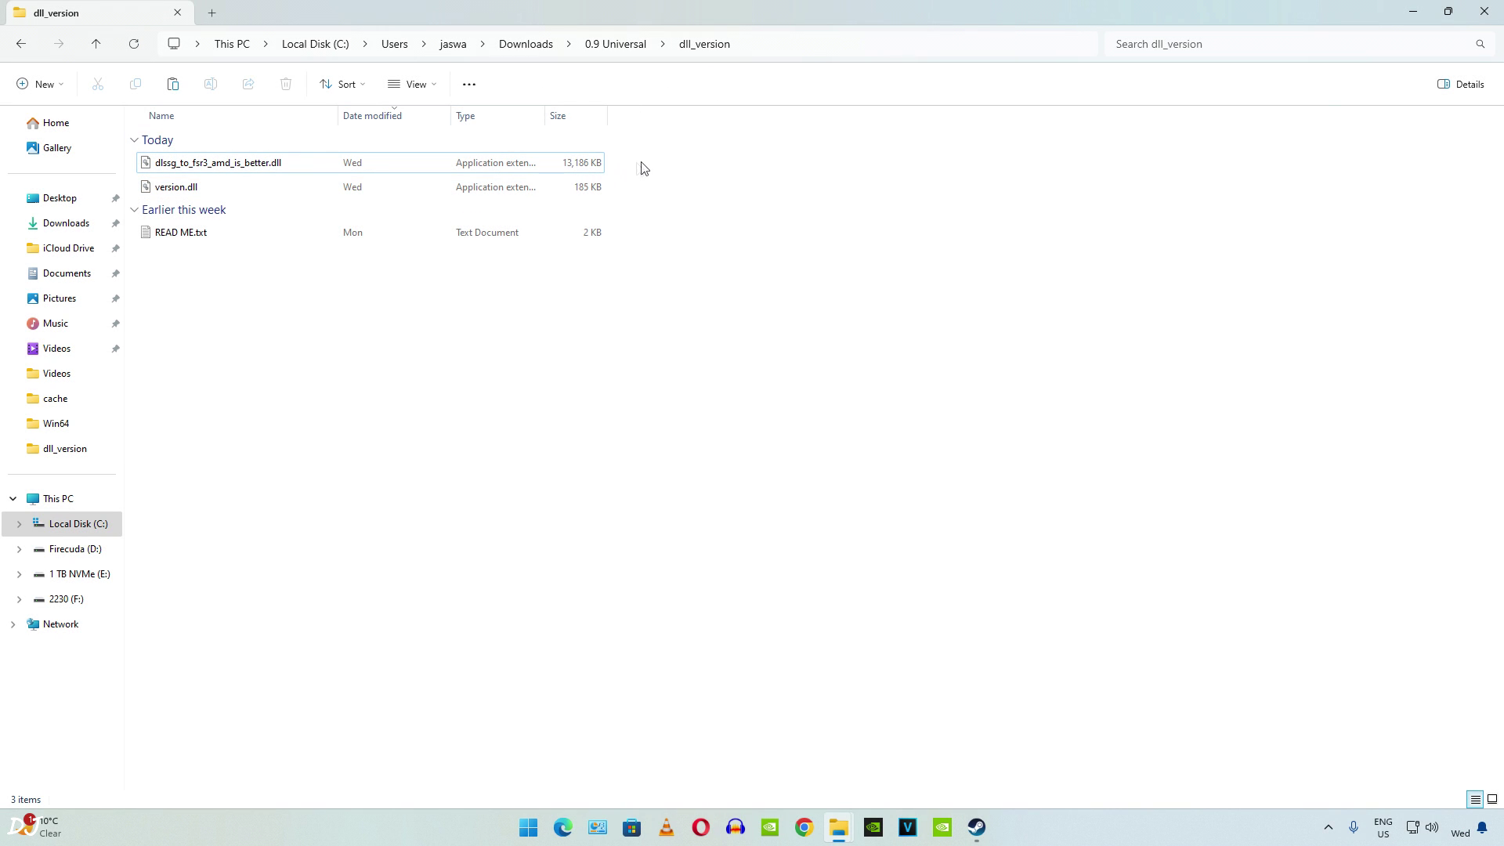
drag(641, 164, 218, 170)
right_click(218, 170)
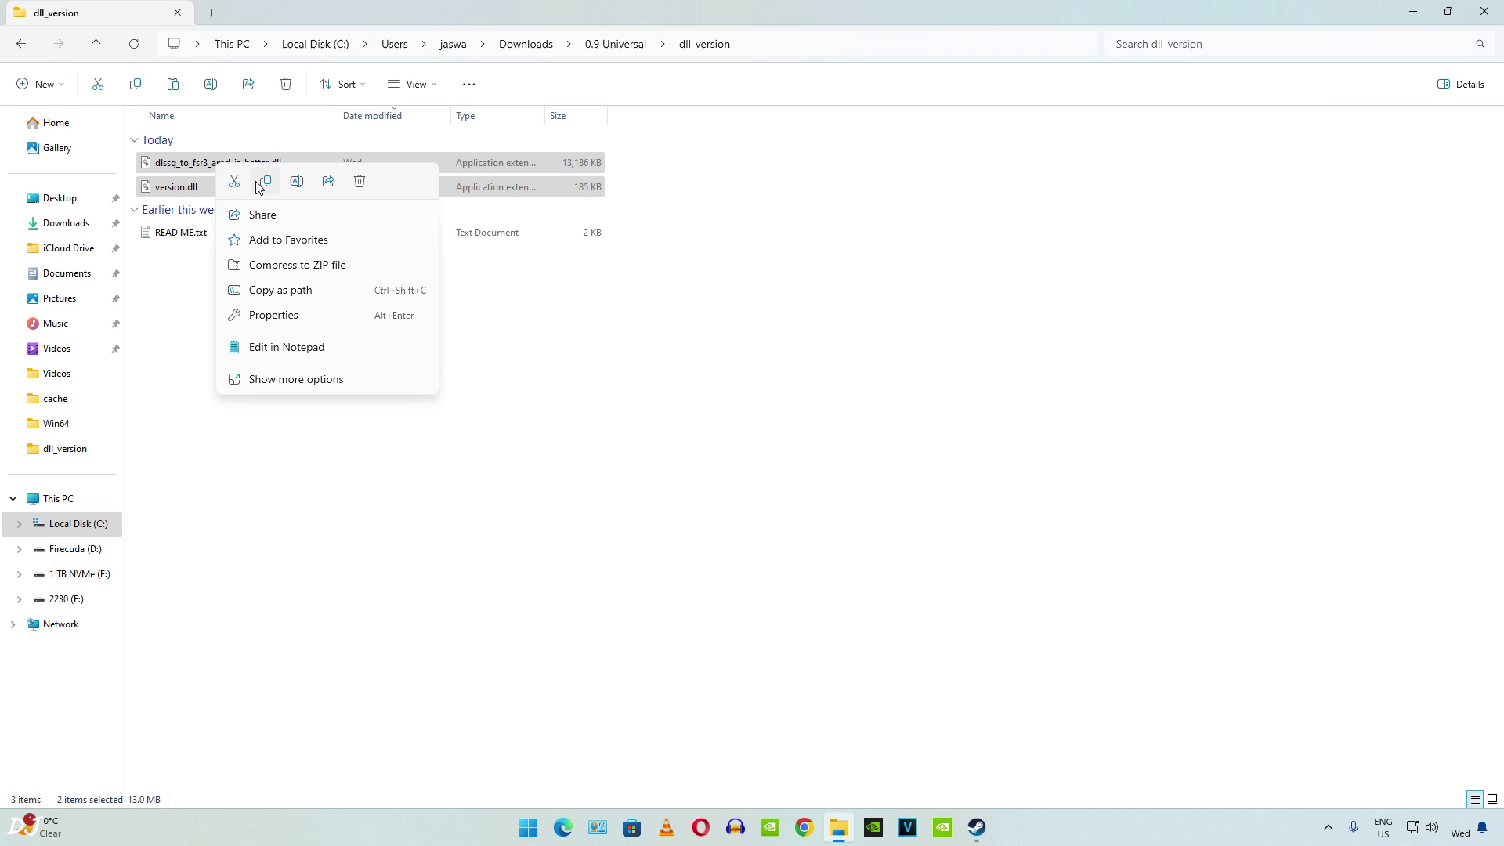
drag(412, 321, 370, 348)
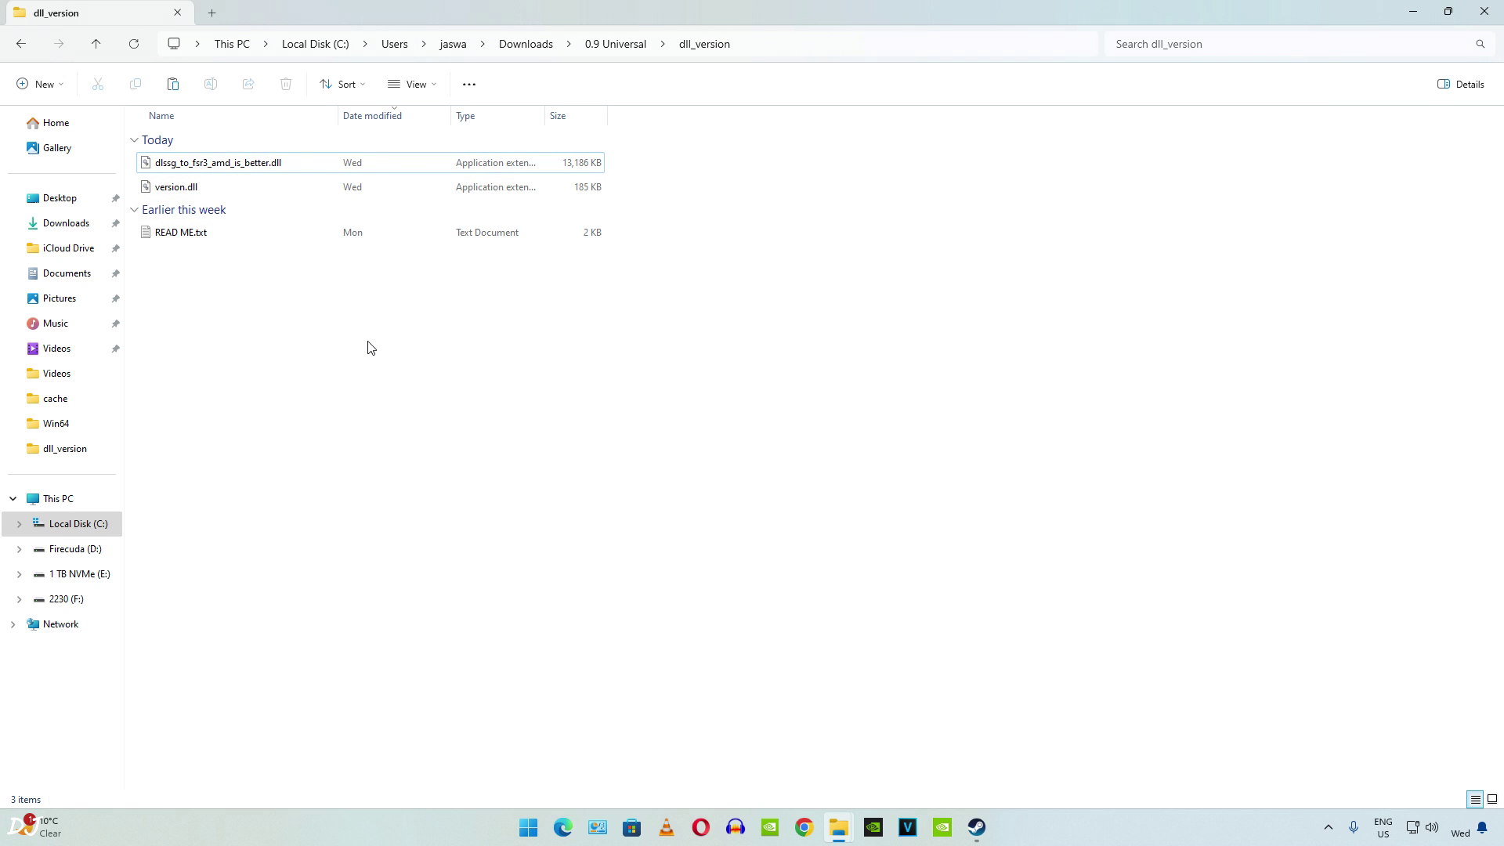
Step: Switch to Steam and open the local files folder of Hogwarts Legacy from the library
click(977, 827)
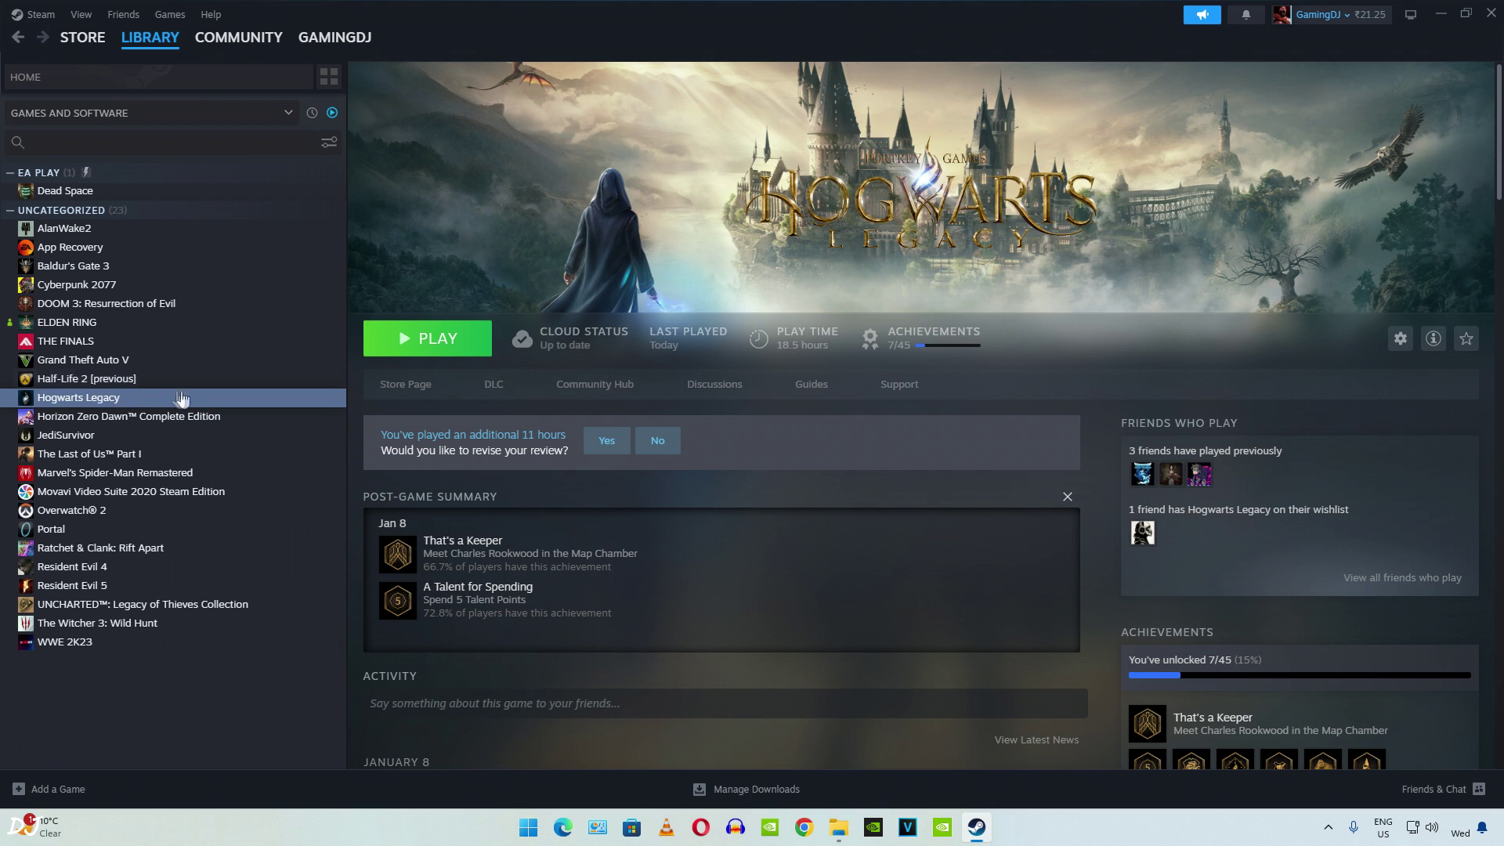
right_click(108, 402)
mouse_move(160, 489)
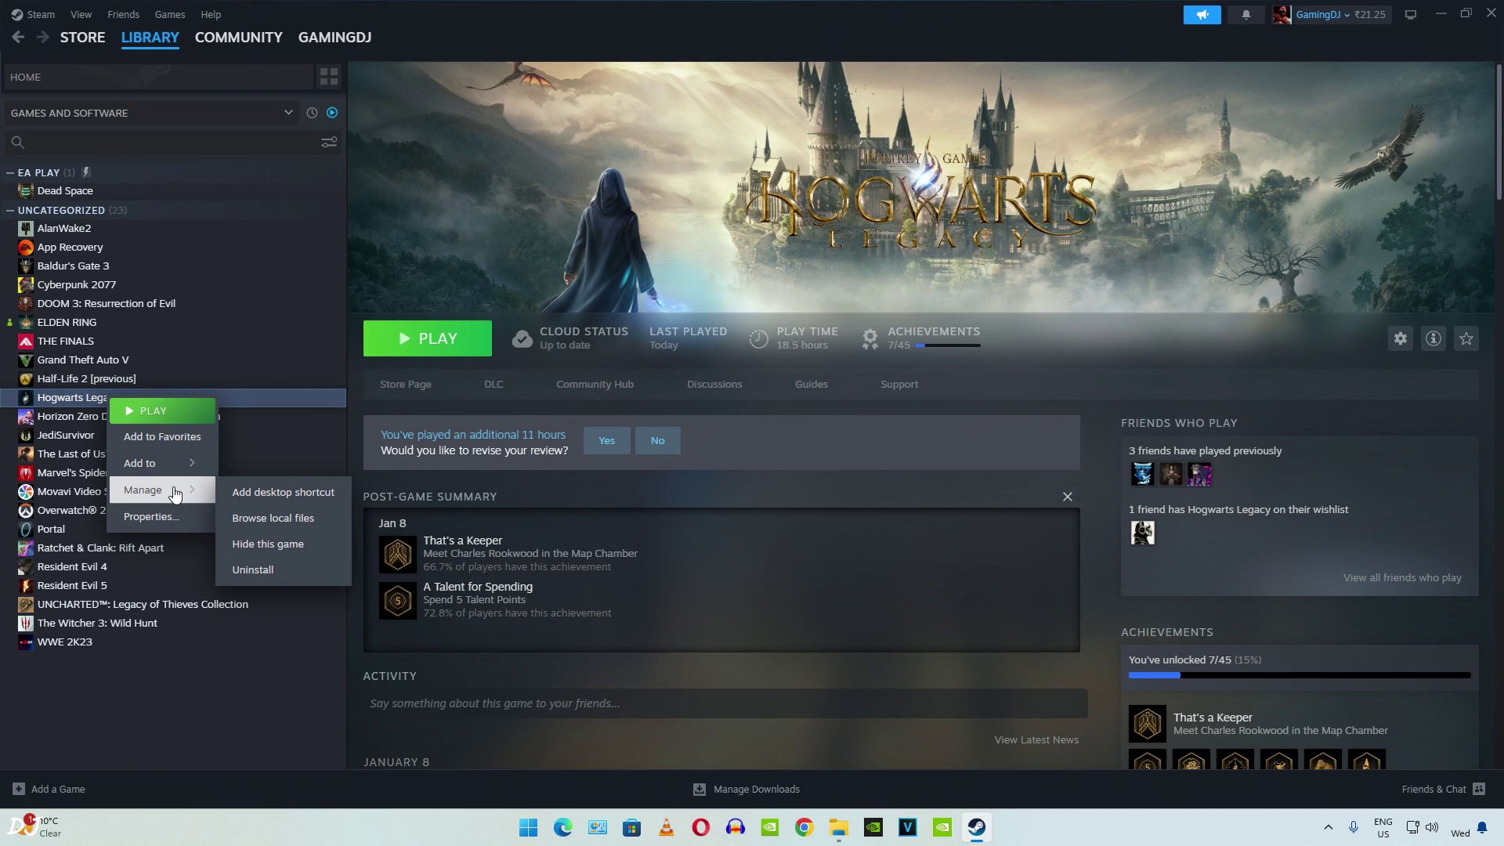
click(303, 519)
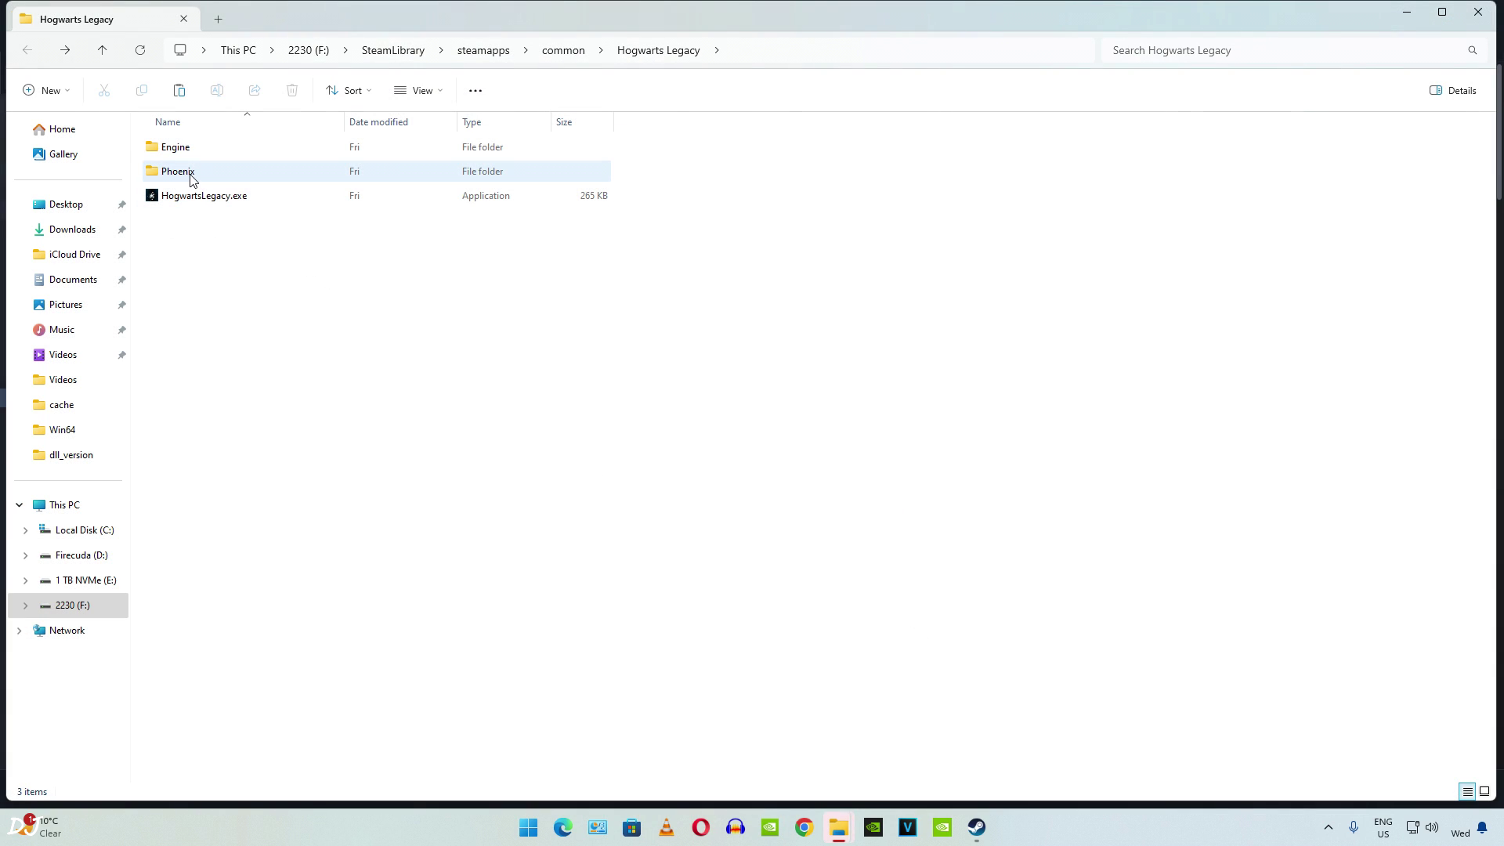
Step: Paste the two copied DLL files into the Phoenix\Binaries\Win64 subfolder of Hogwarts Legacy
double_click(190, 175)
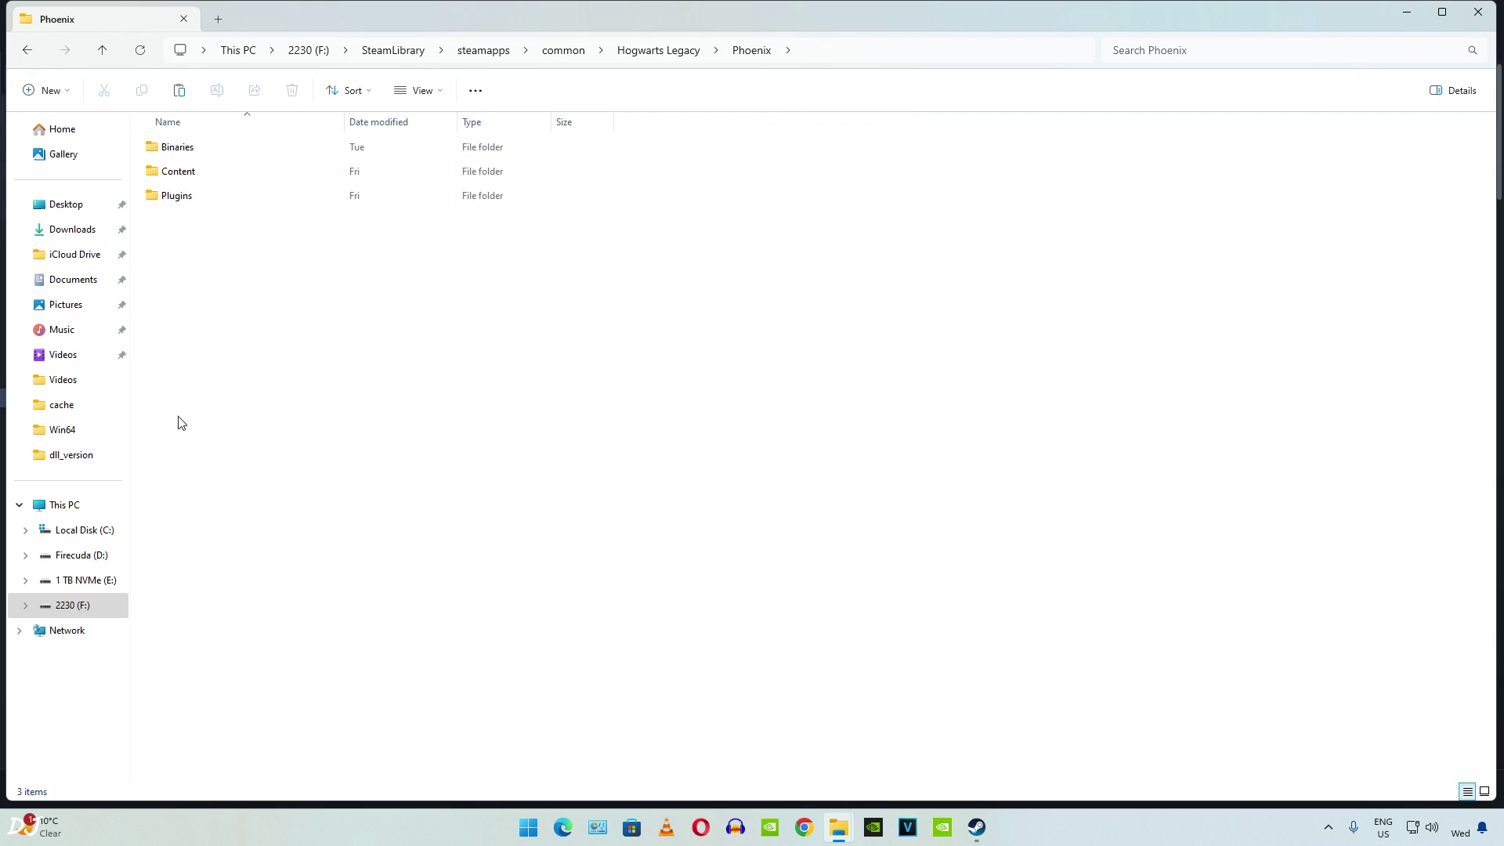
double_click(182, 153)
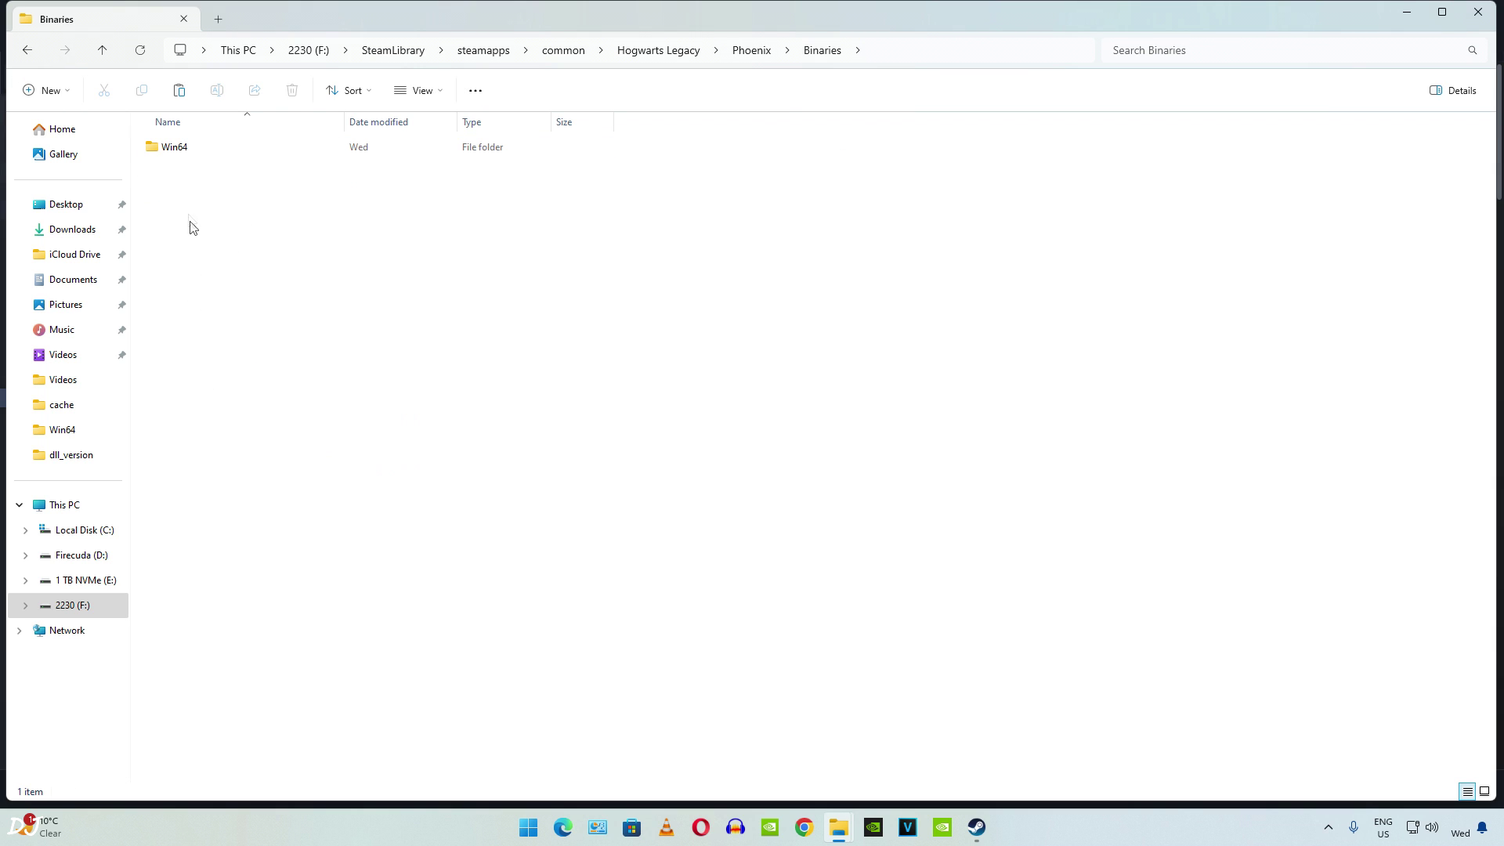
double_click(181, 148)
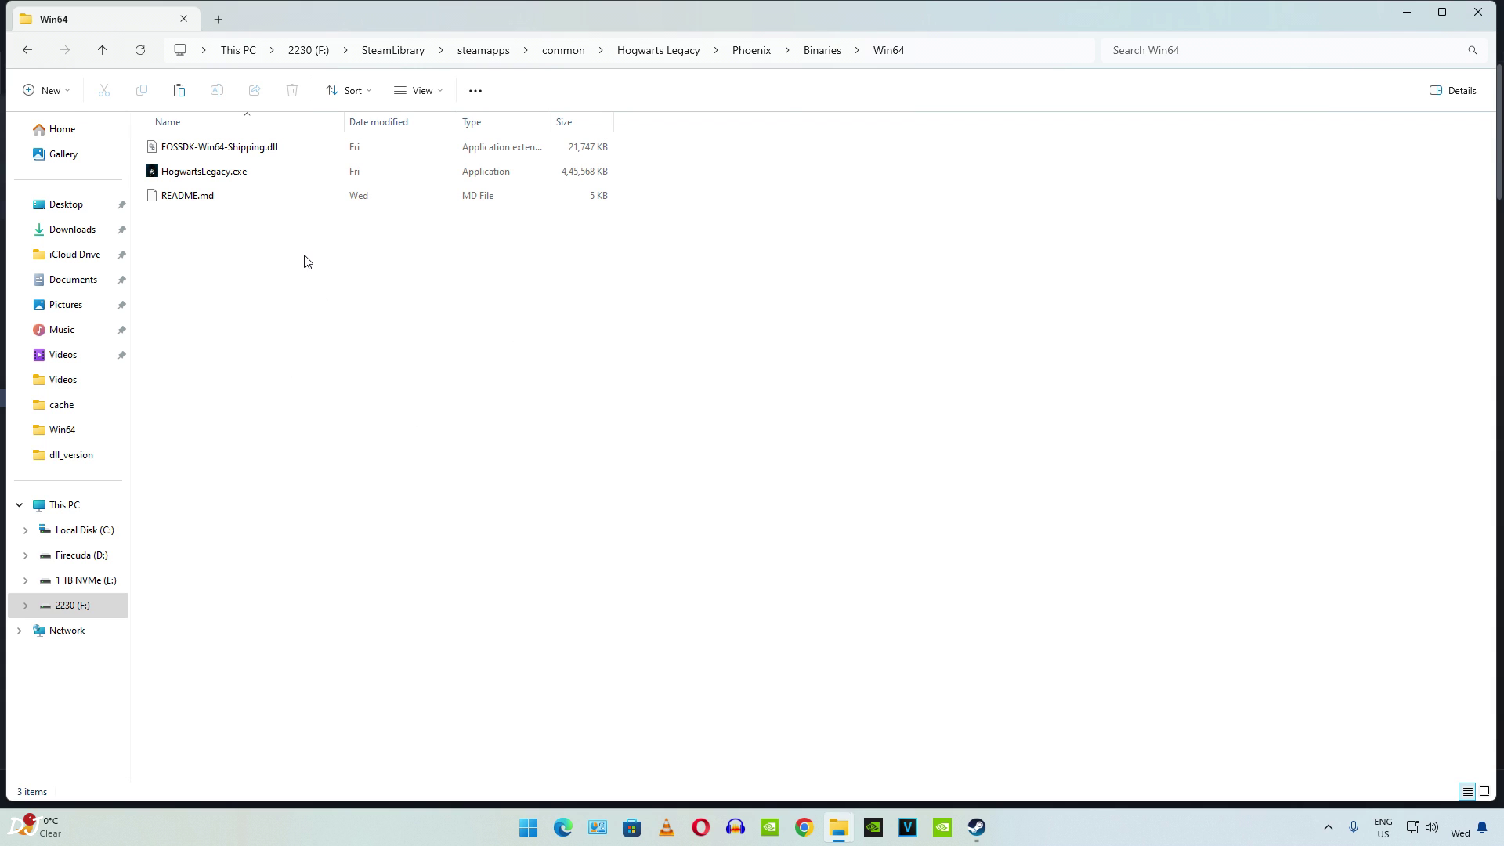
key(ctrl+v)
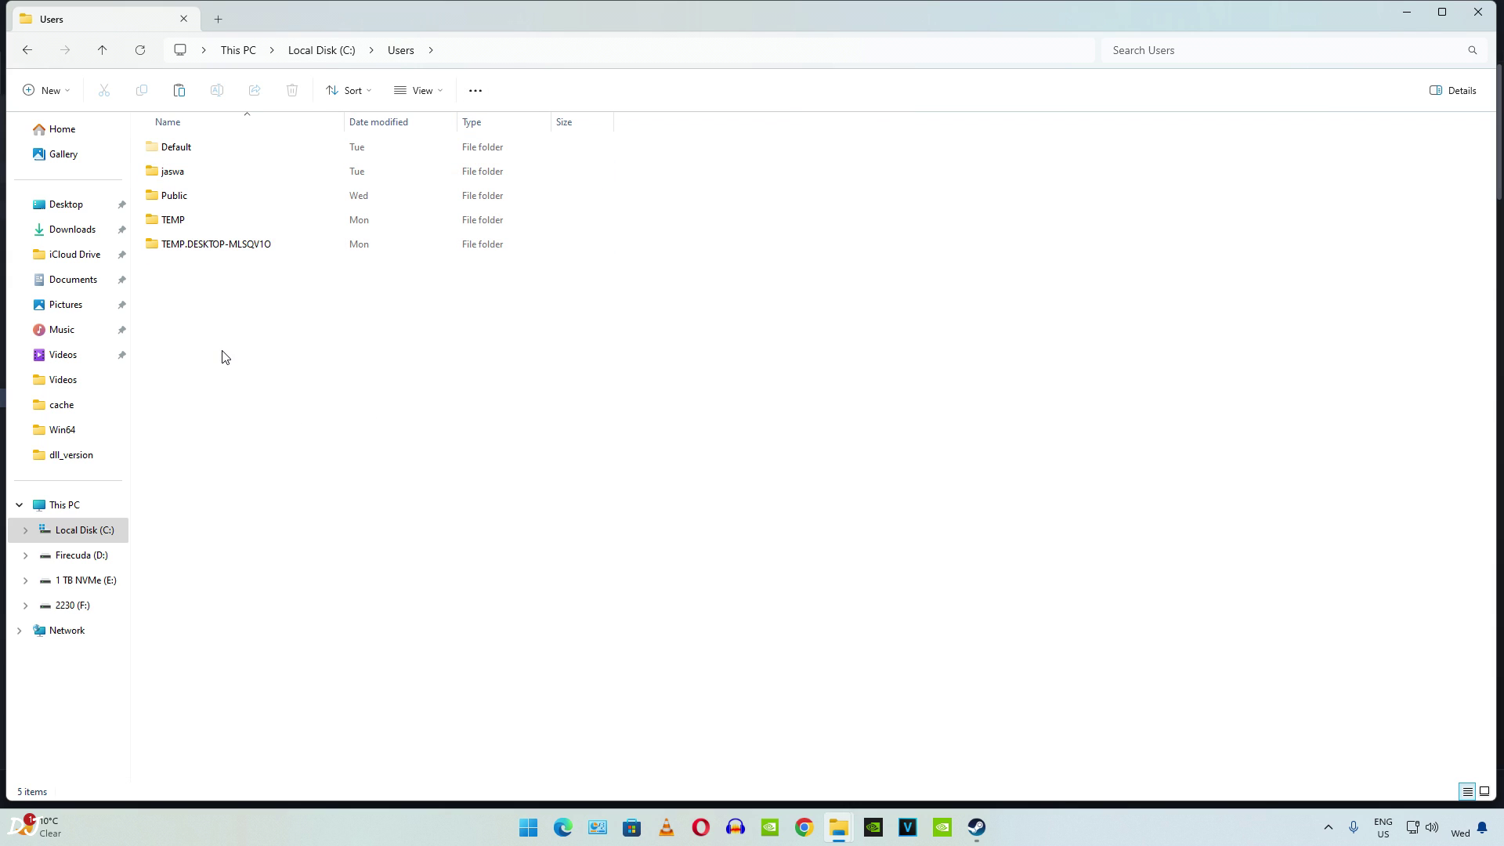
Step: In the personal user folder on drive C, check that hidden items are shown and go to AppData\Local
double_click(192, 171)
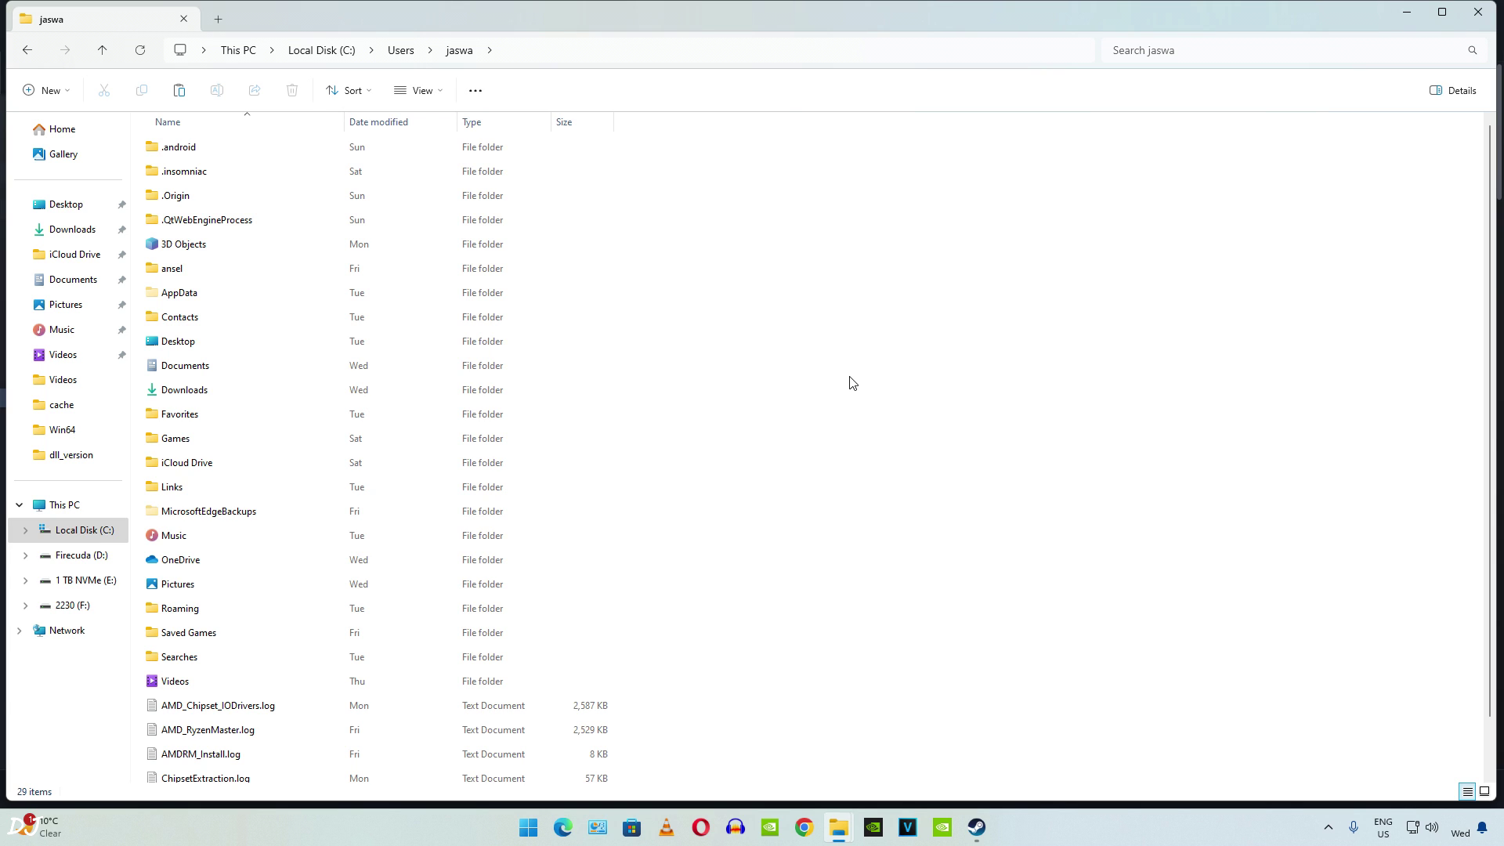
click(441, 97)
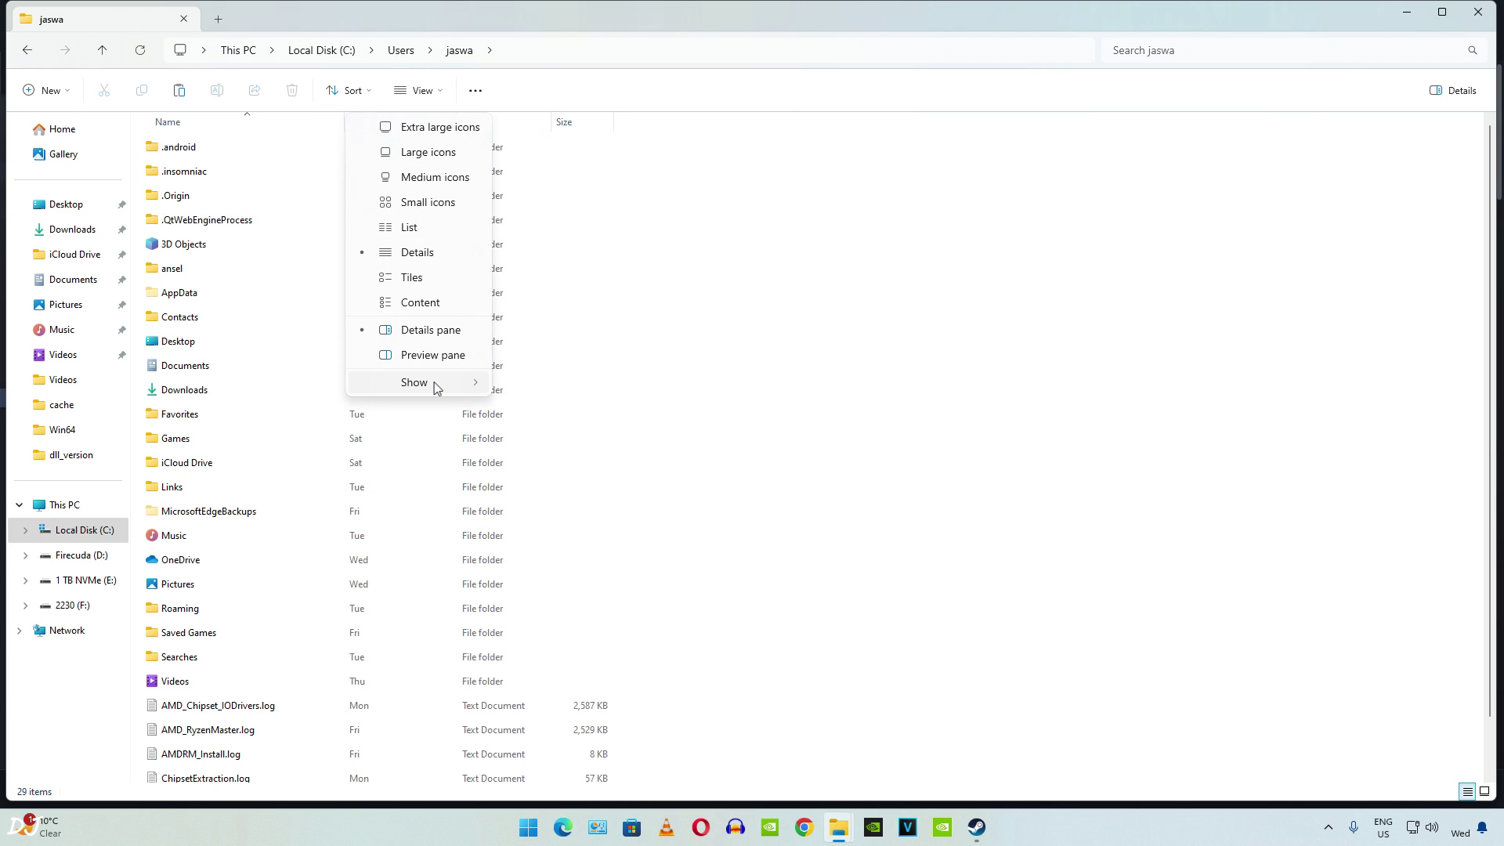
mouse_move(434, 382)
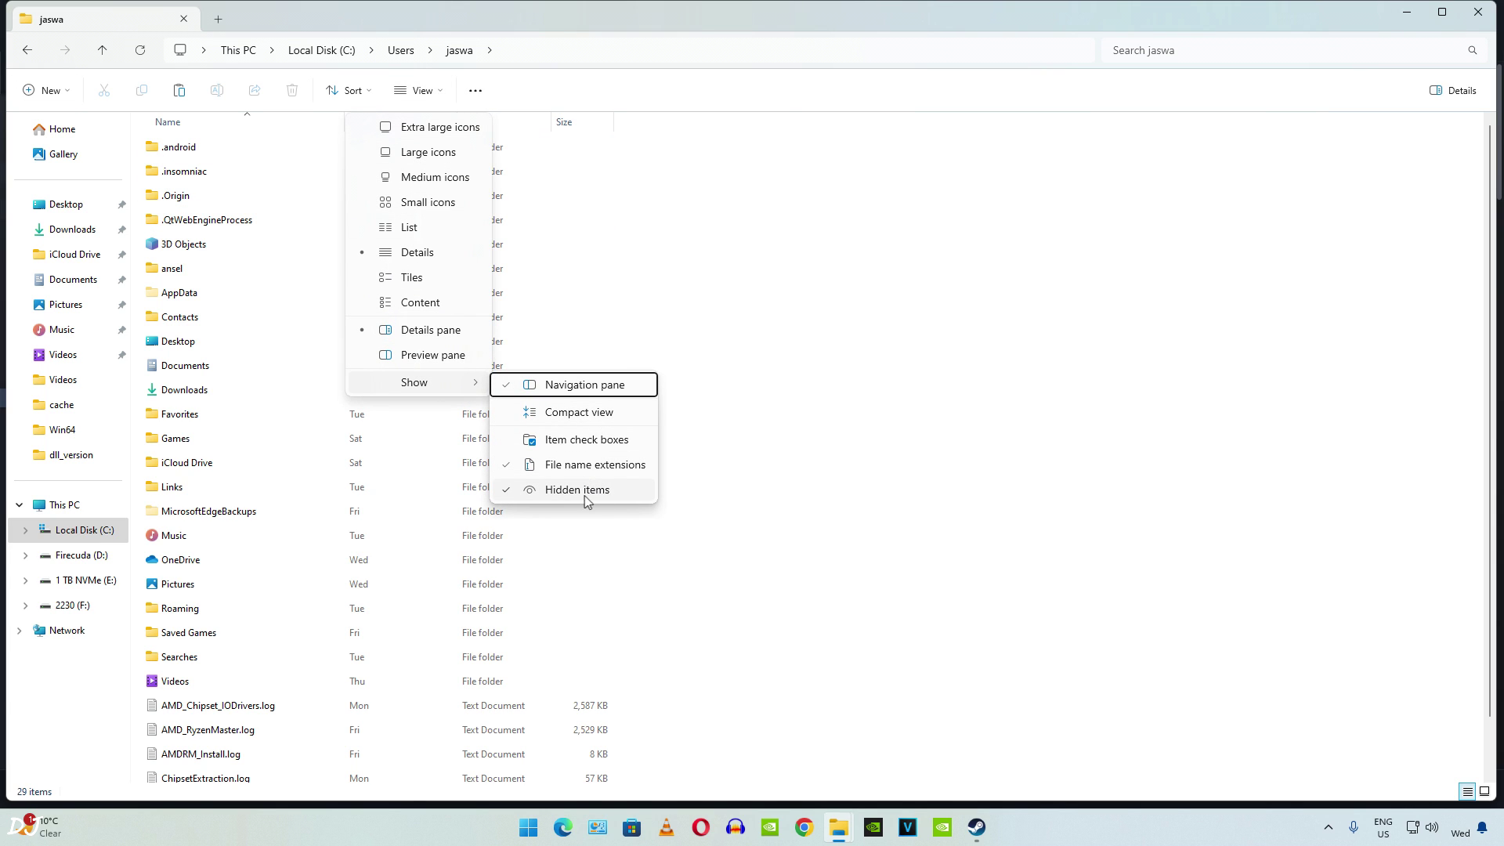
click(901, 393)
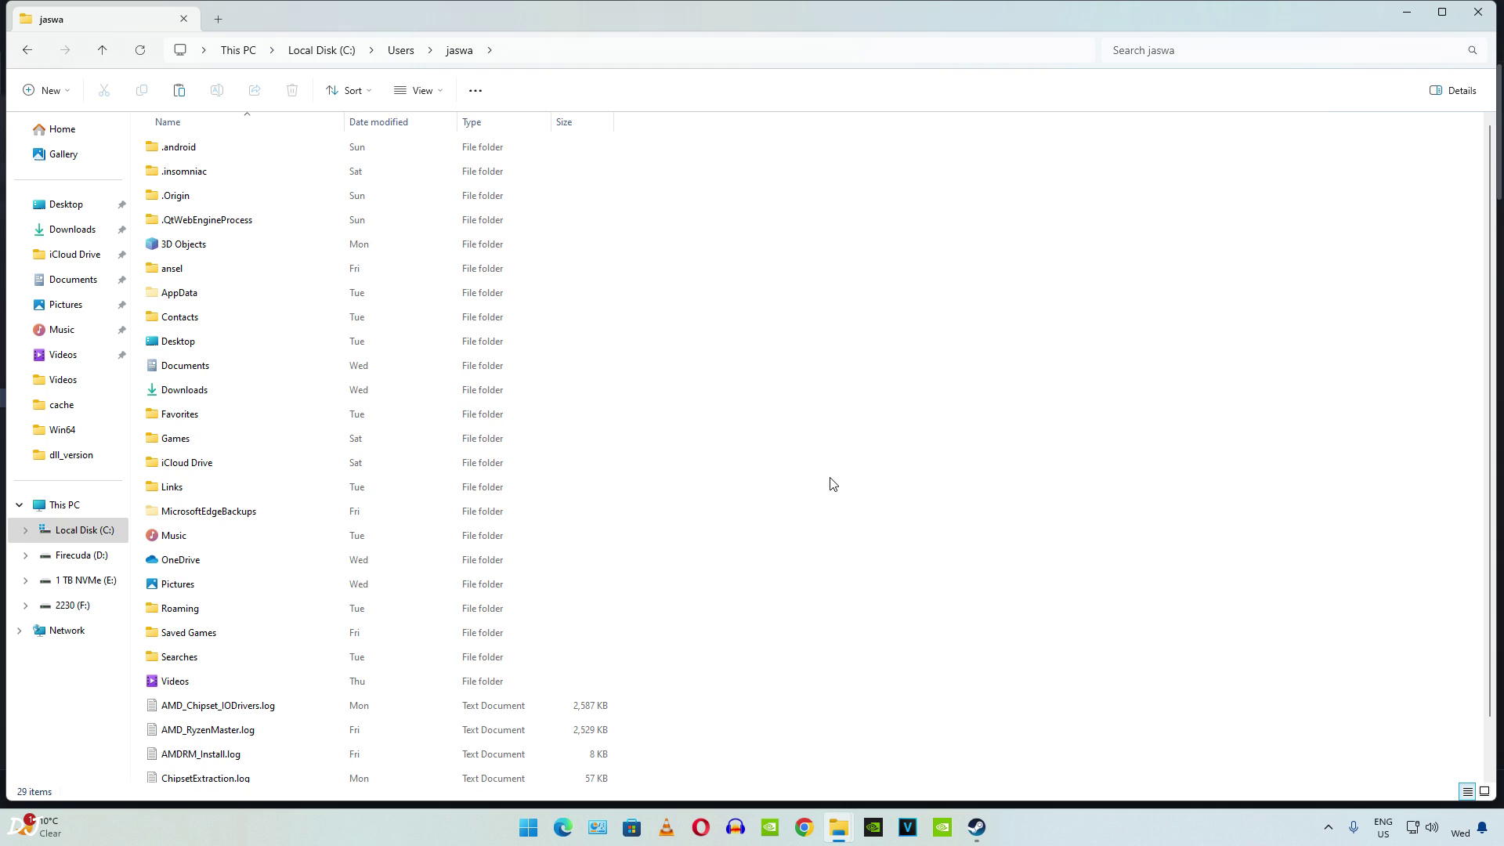
double_click(179, 295)
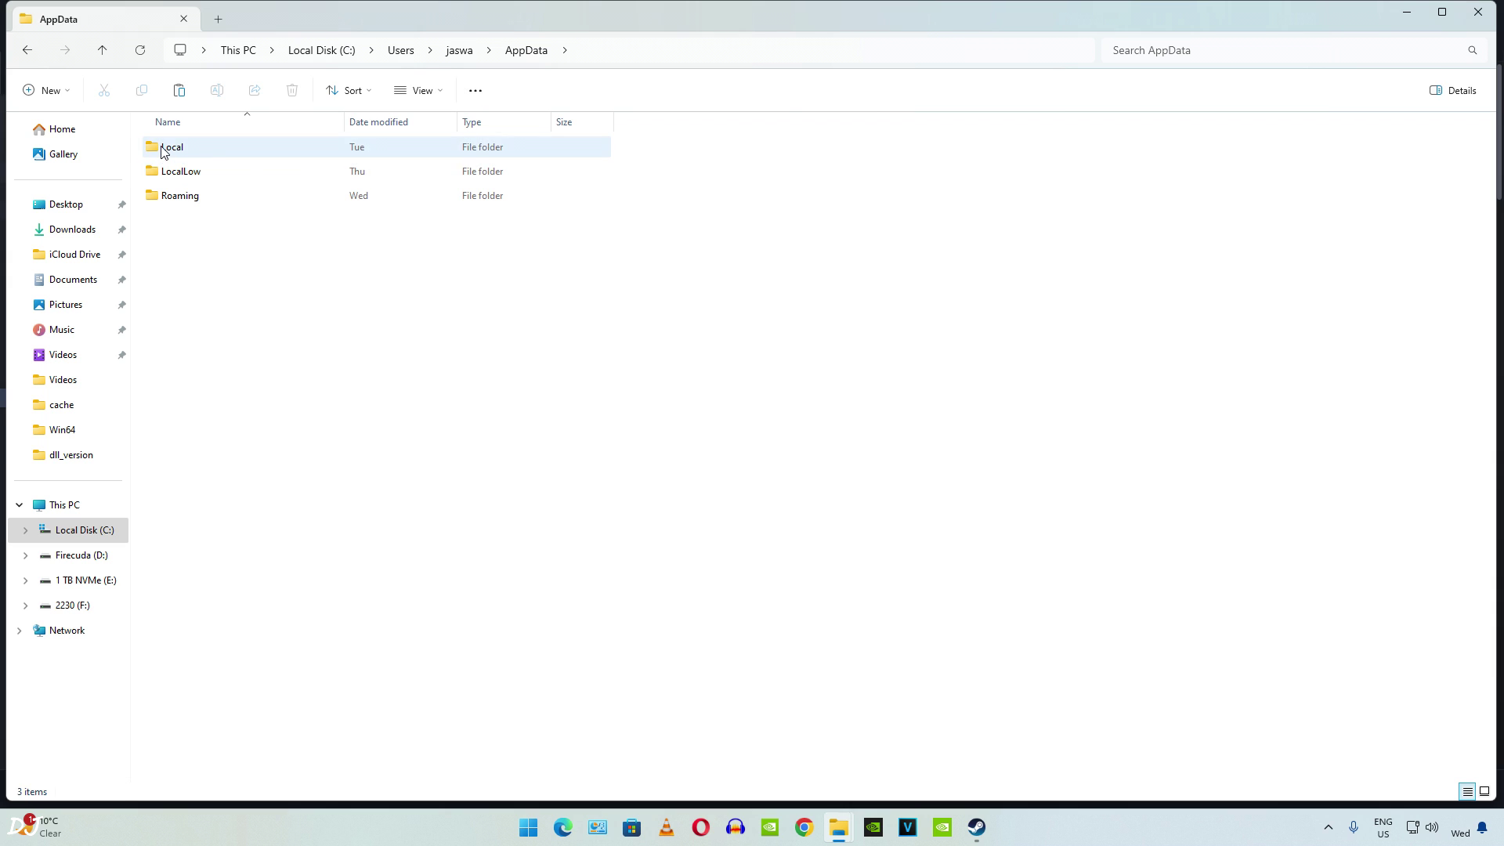
double_click(165, 152)
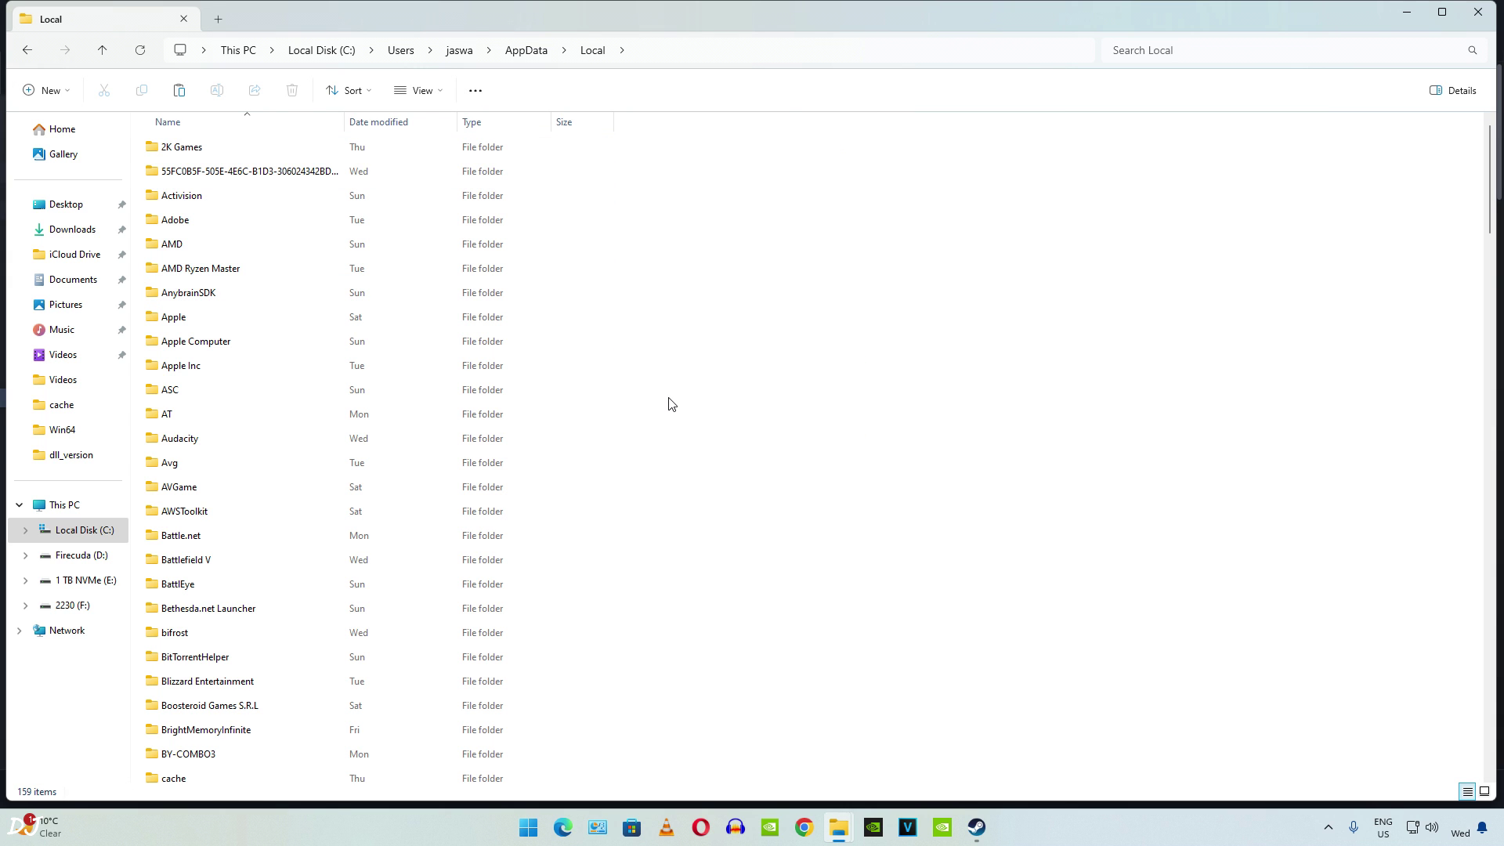
Step: Delete the WindowsNoEditor folder from Hogwarts Legacy\Saved\Config inside the Local folder
key(h)
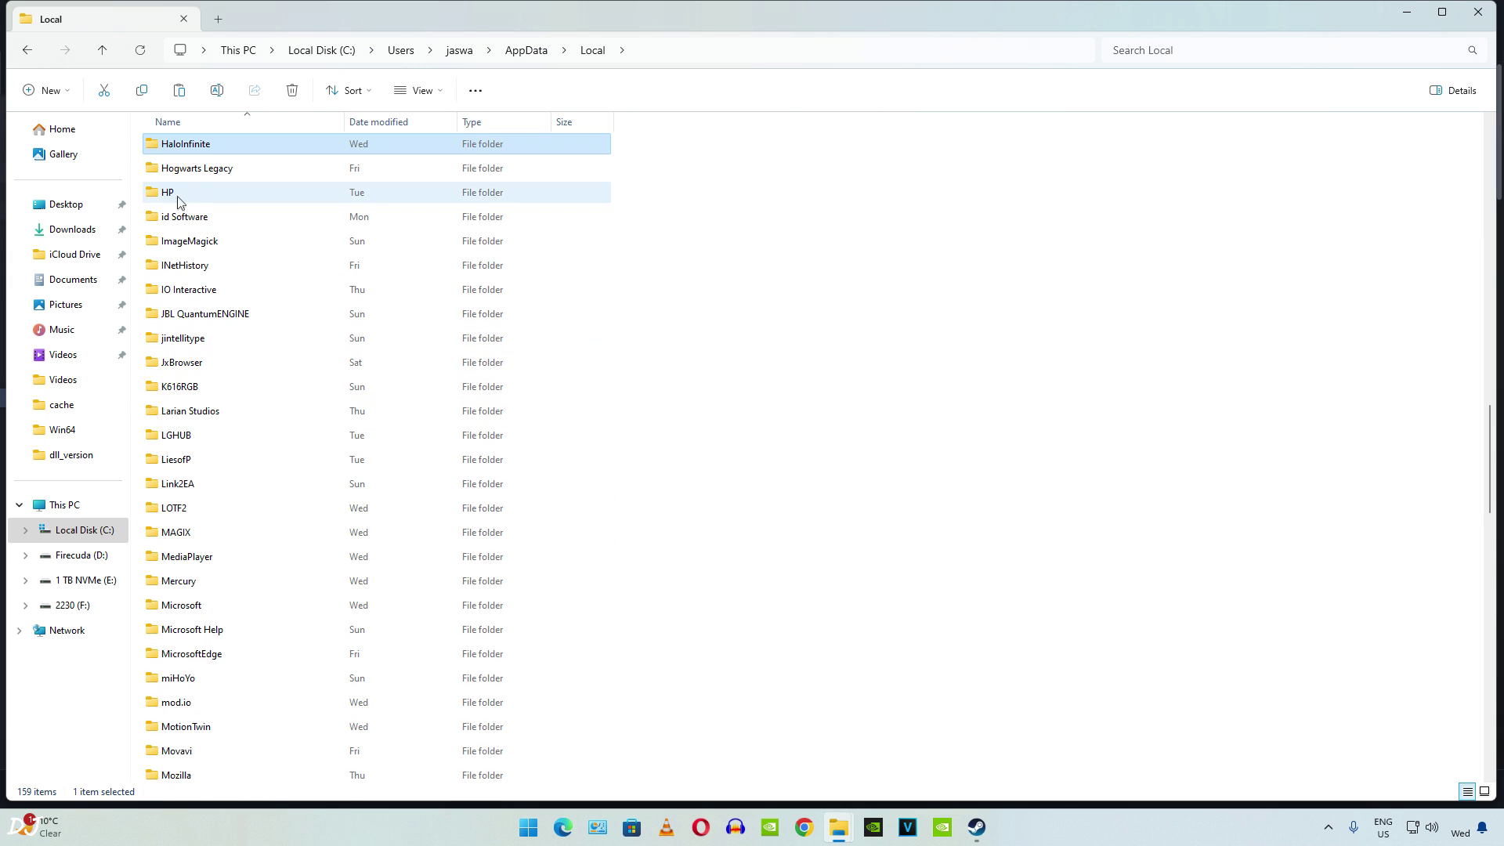
double_click(219, 180)
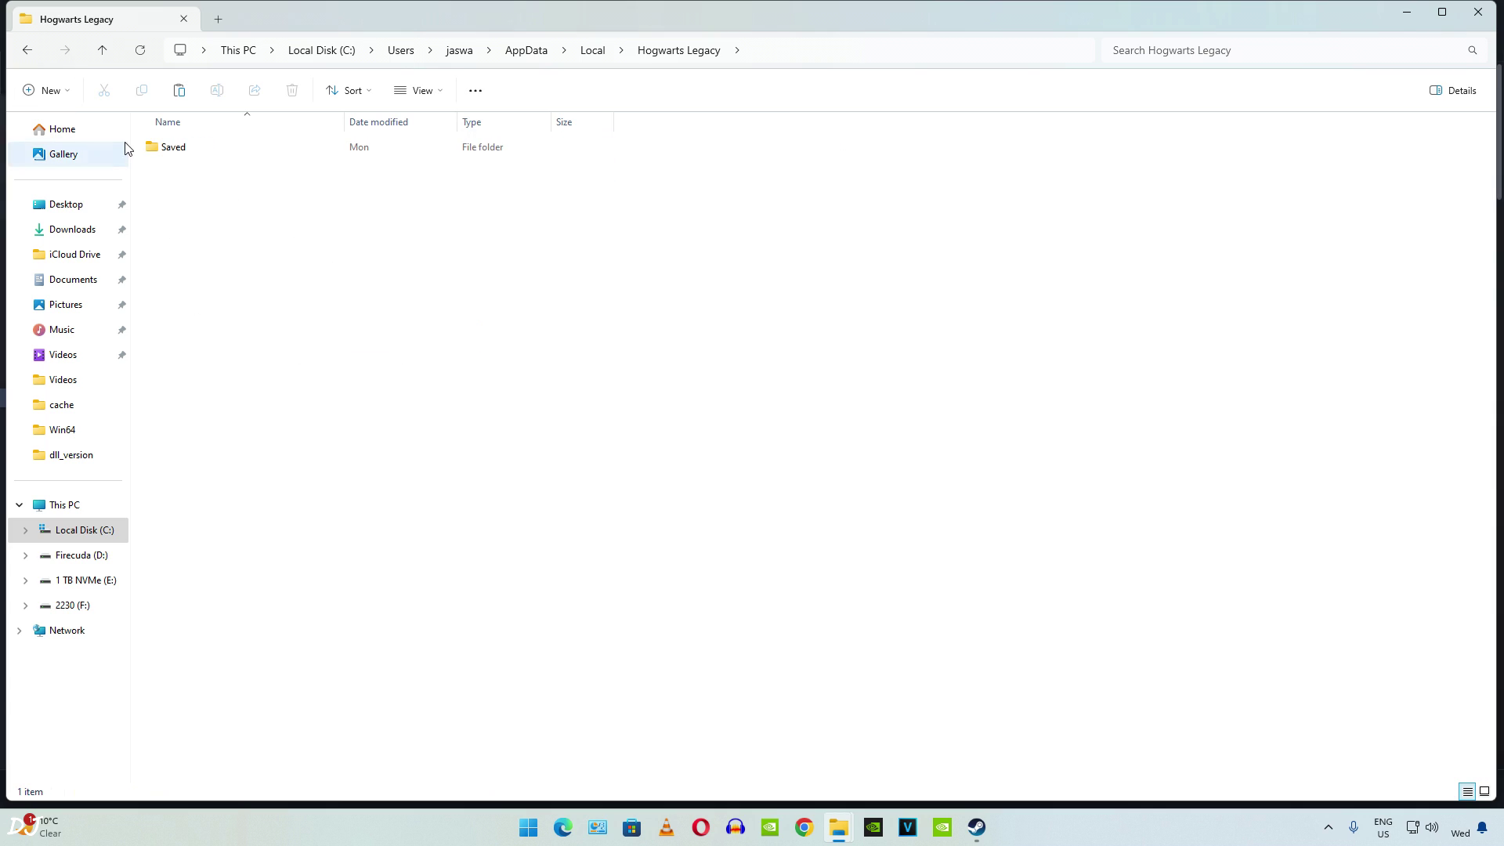
double_click(166, 150)
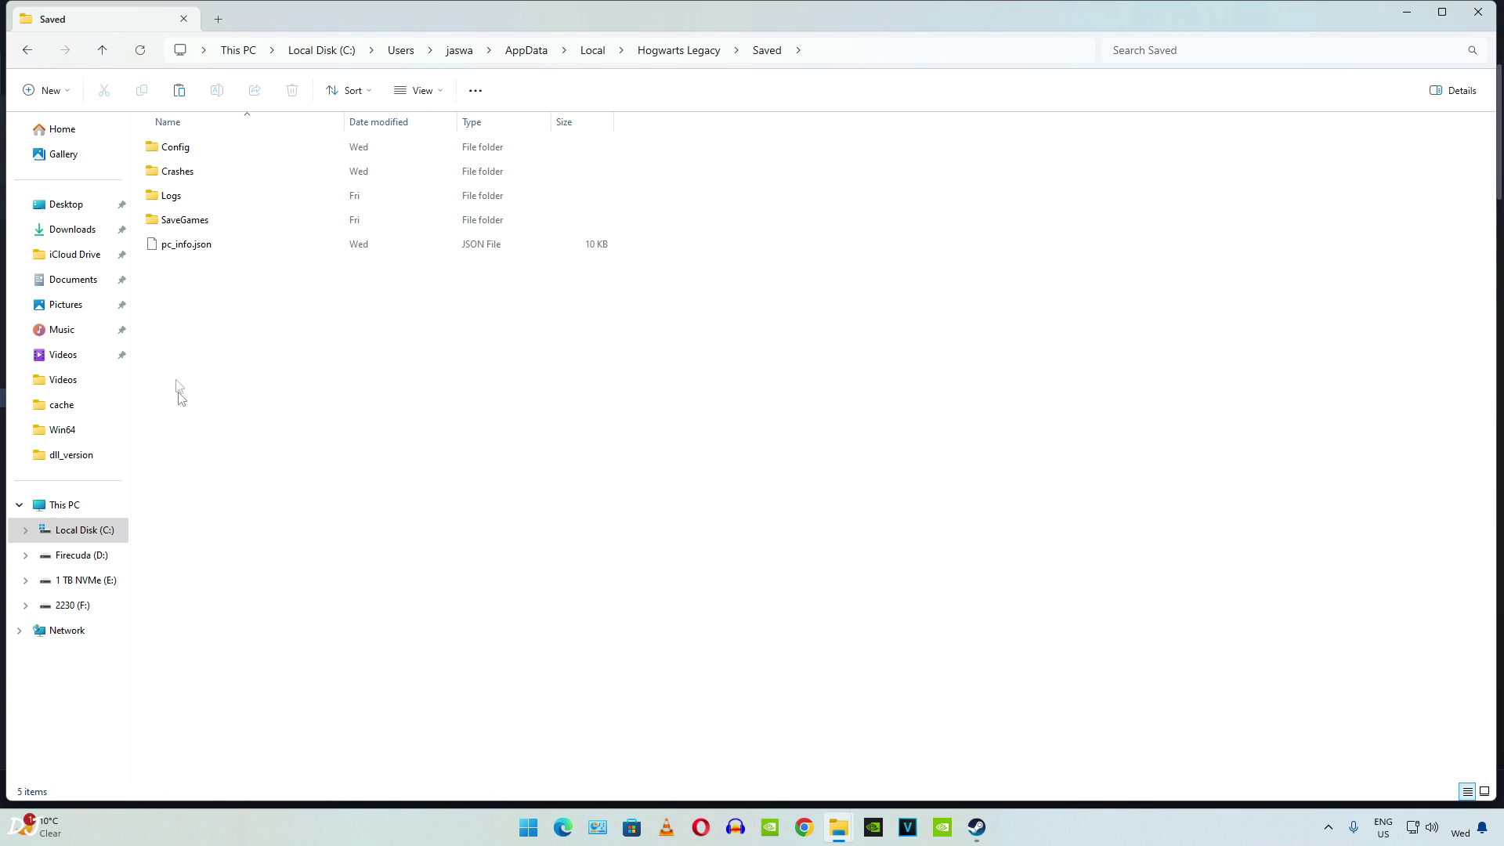
double_click(186, 154)
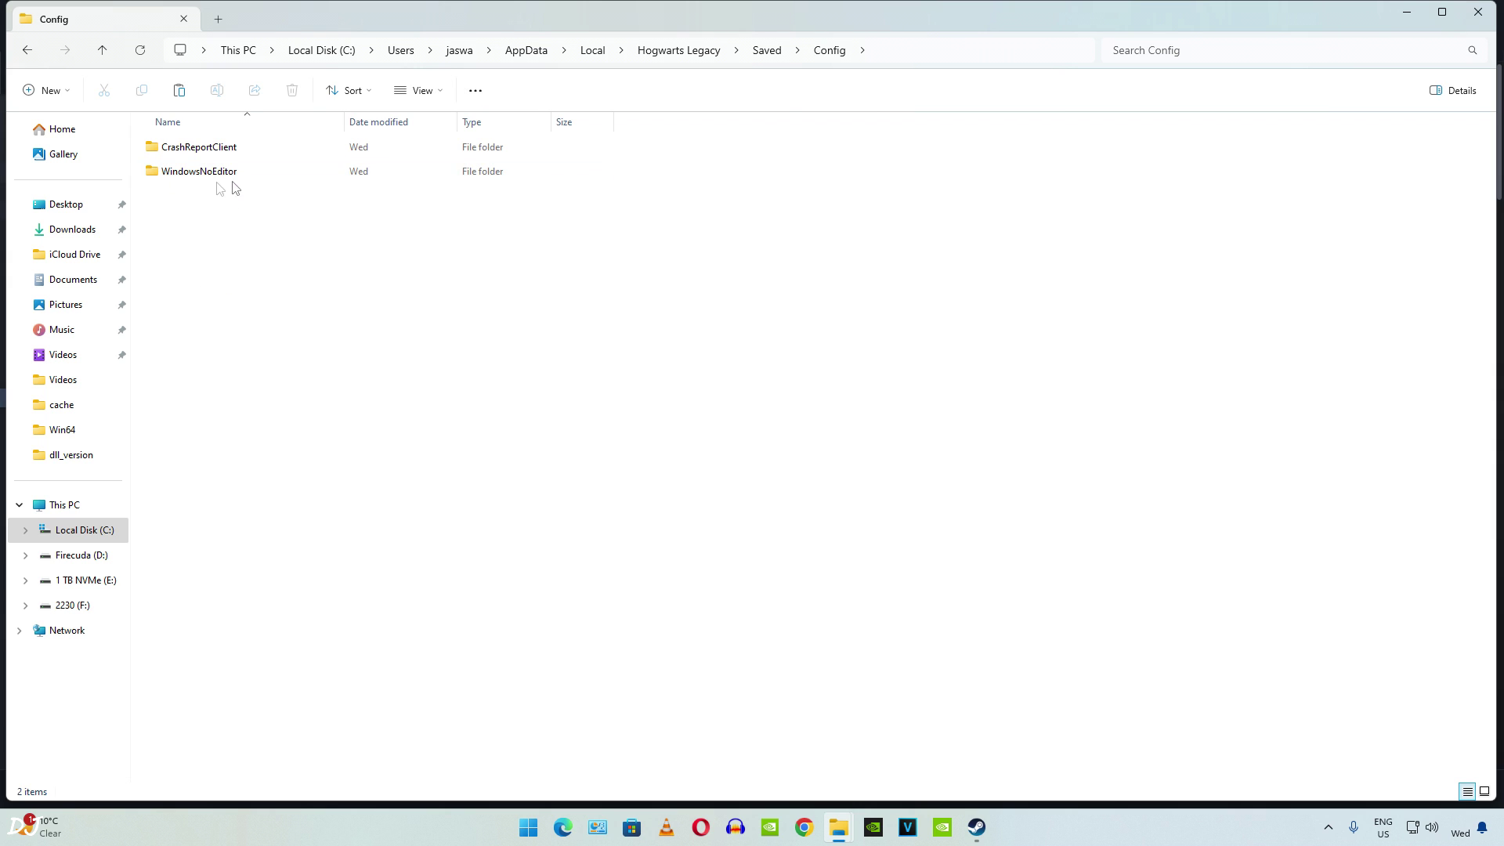
right_click(202, 174)
click(340, 191)
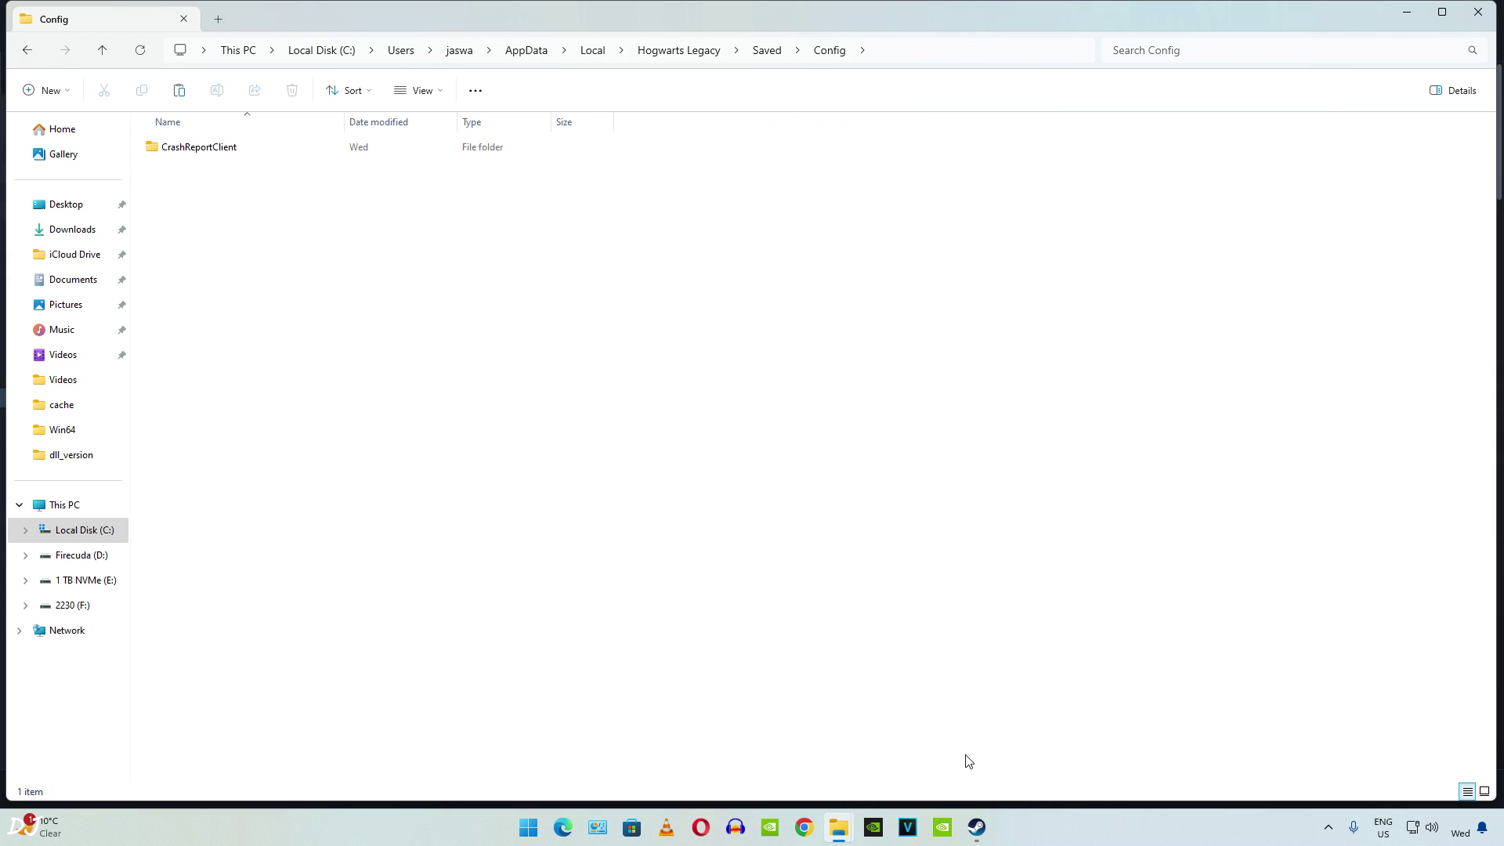
Step: Launch Hogwarts Legacy from the Steam library and review the game's display options for upscaling, frame generation and NVIDIA Reflex
click(976, 827)
click(422, 352)
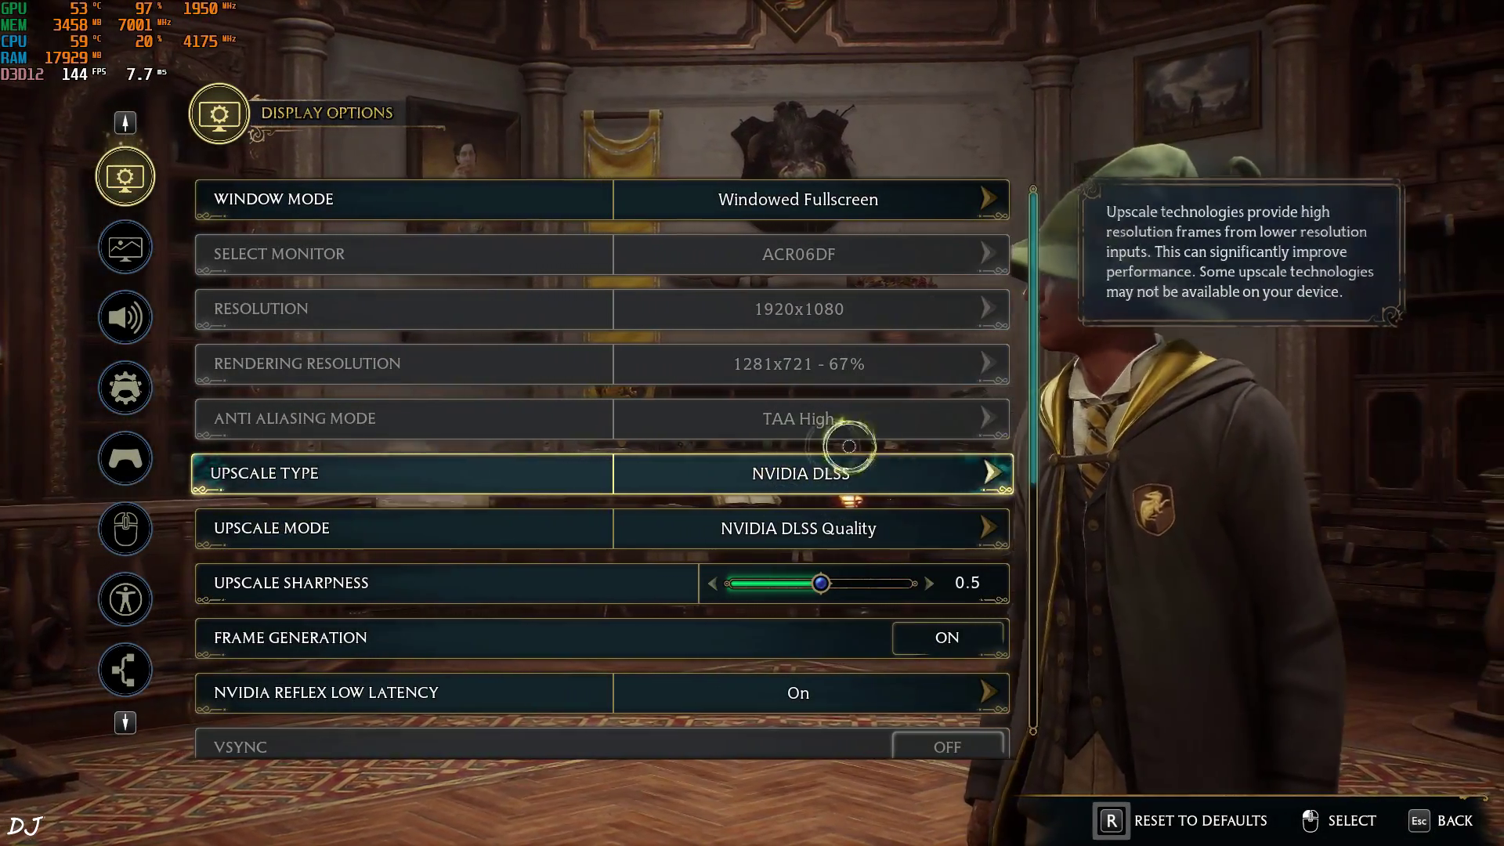
scroll(555, 522, down, 3)
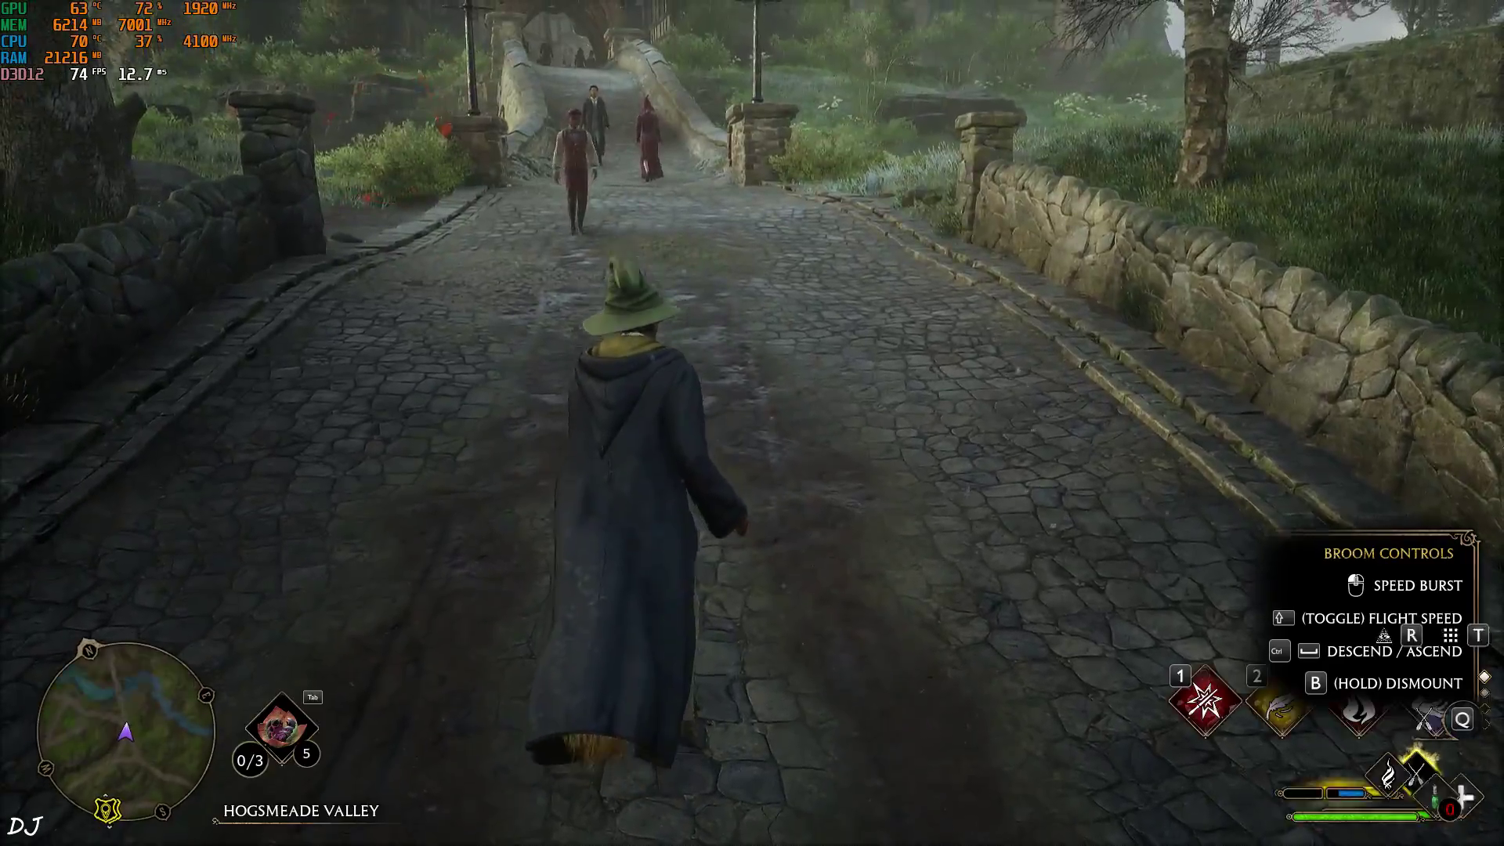
Step: Dismount the broom, set Frame Generation to on in the in-game display options, and return to the game
key(b)
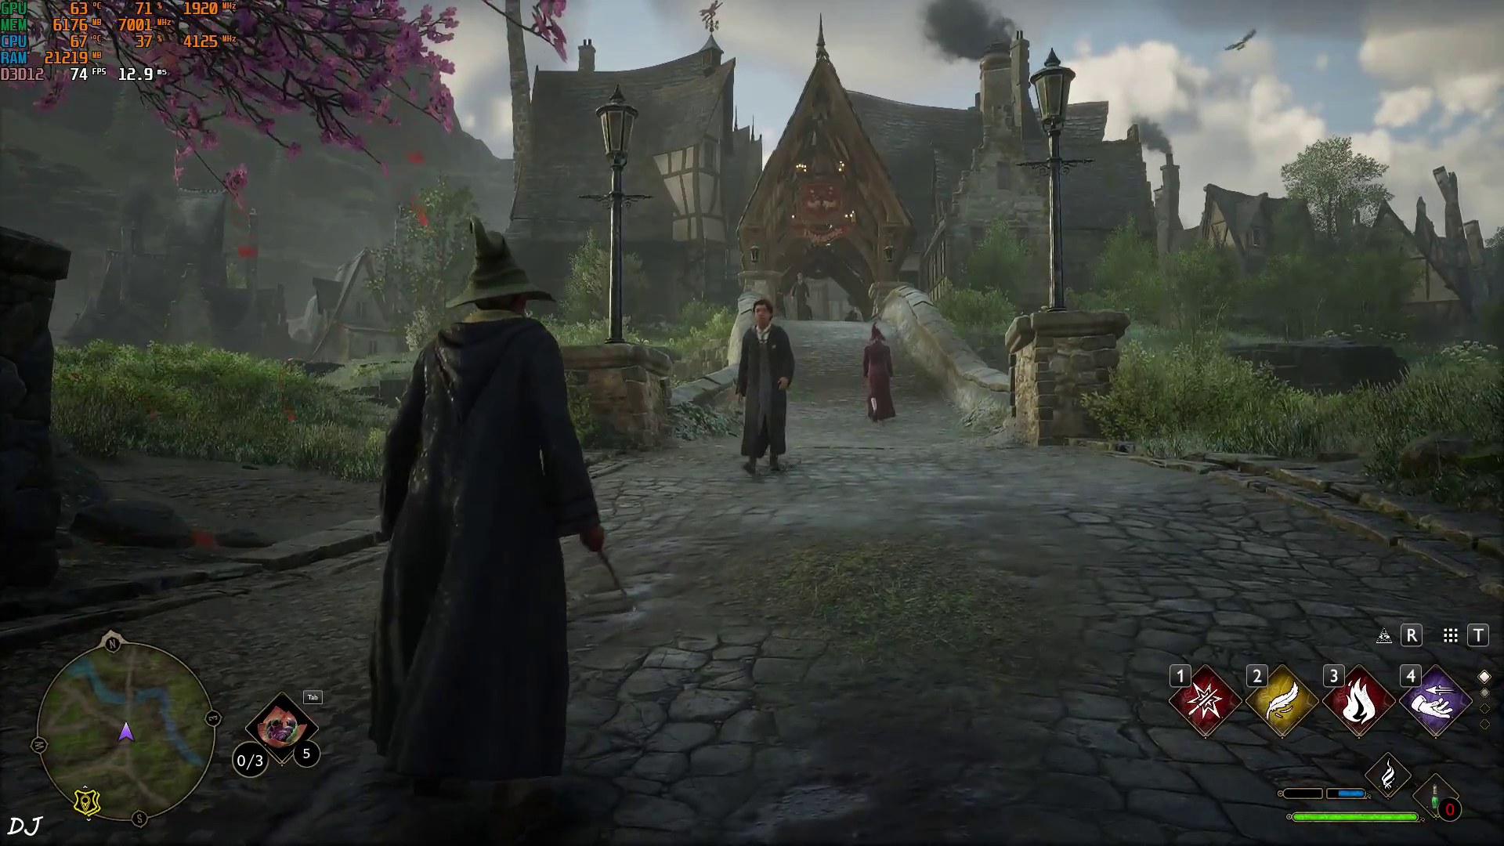
key(Escape)
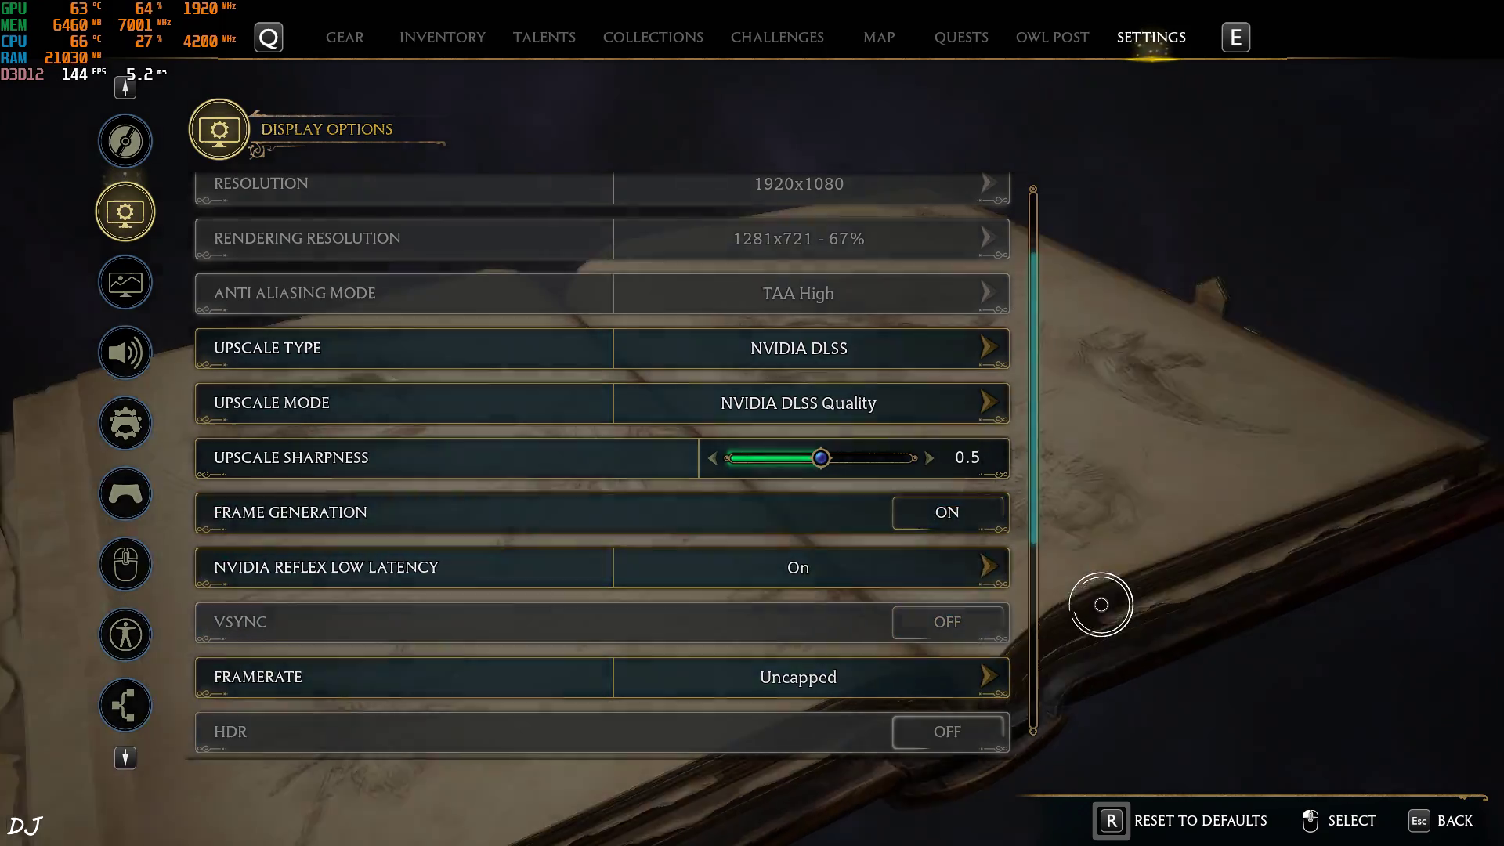
key(Escape)
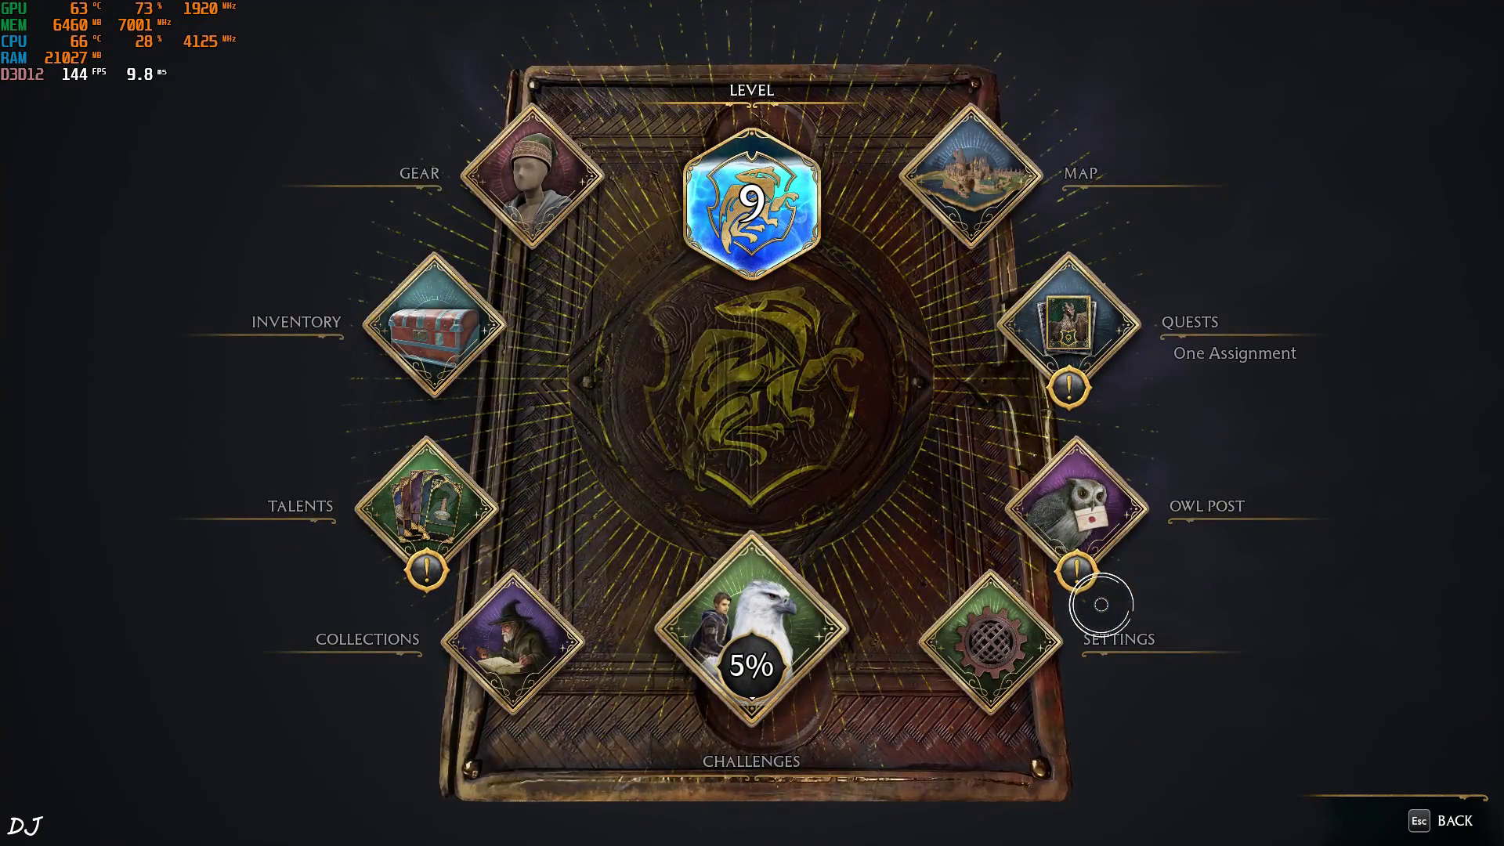
key(Escape)
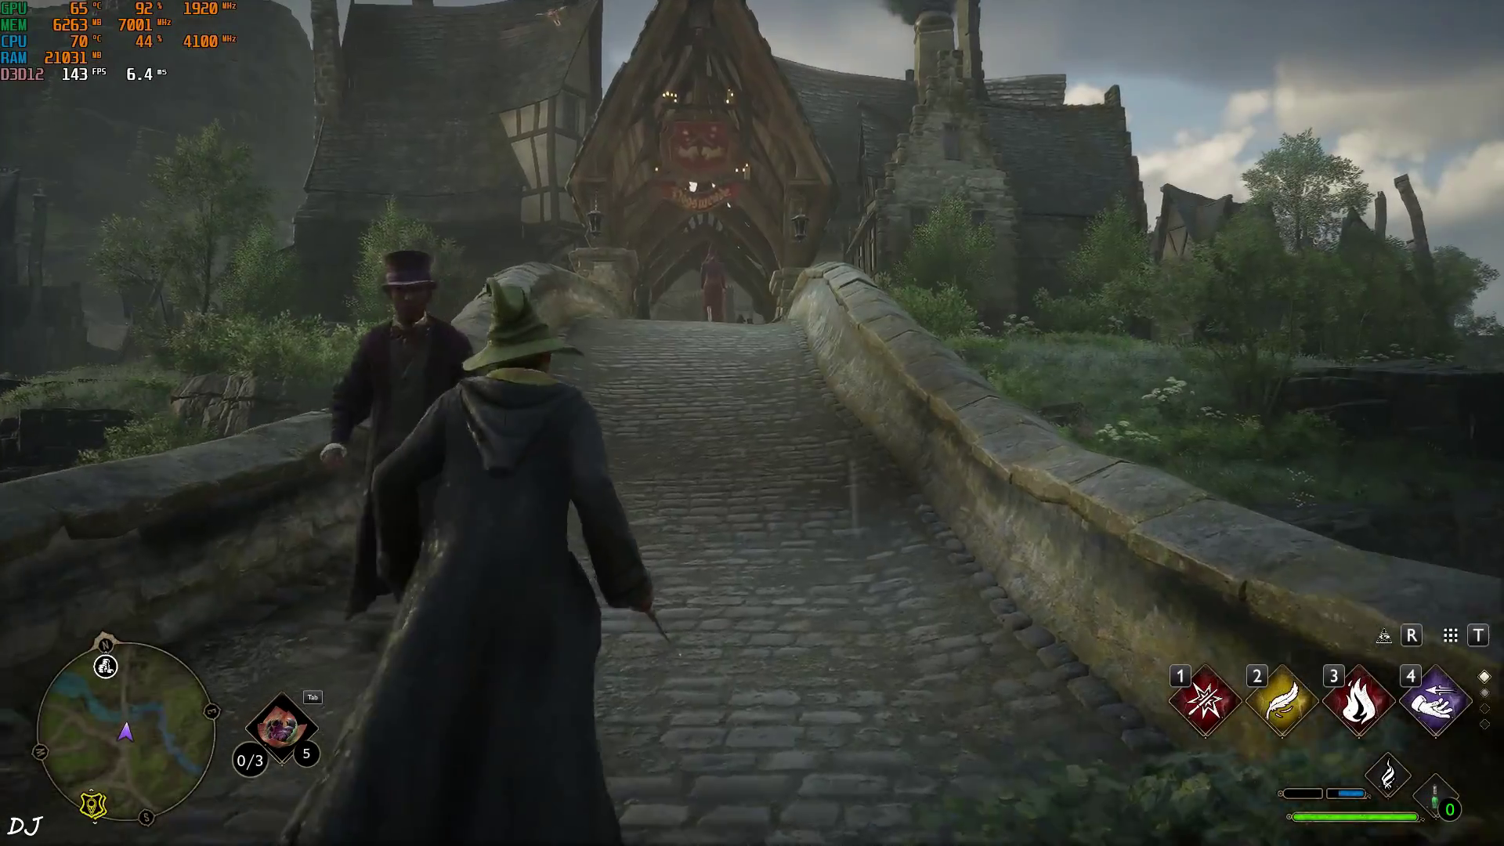
Step: Run from the bridge through Hogsmeade to Hogsmeade Square, checking the frame rate and image quality with frame generation enabled
key(w)
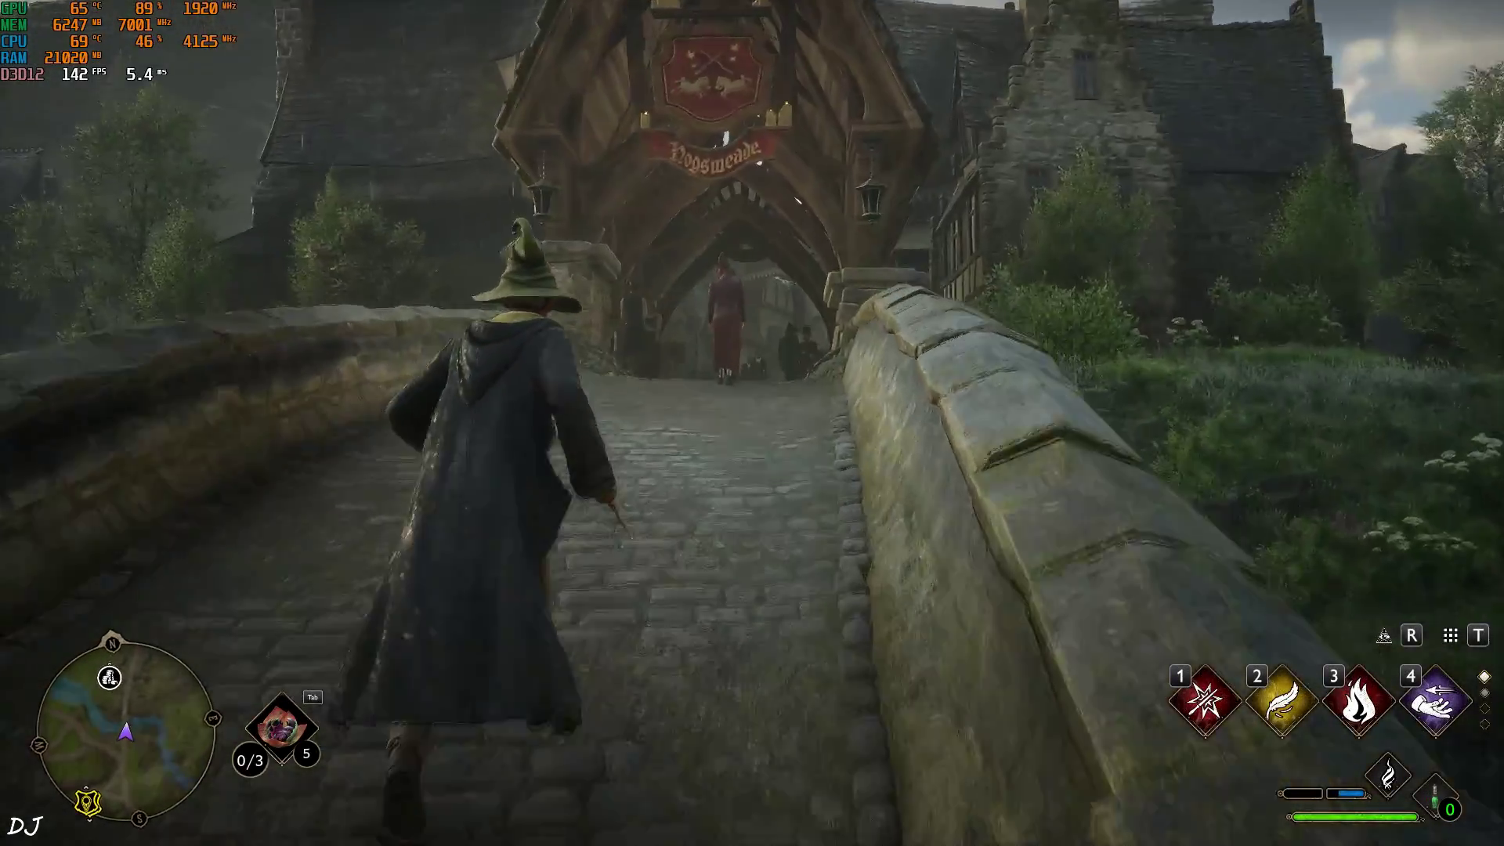
key(w)
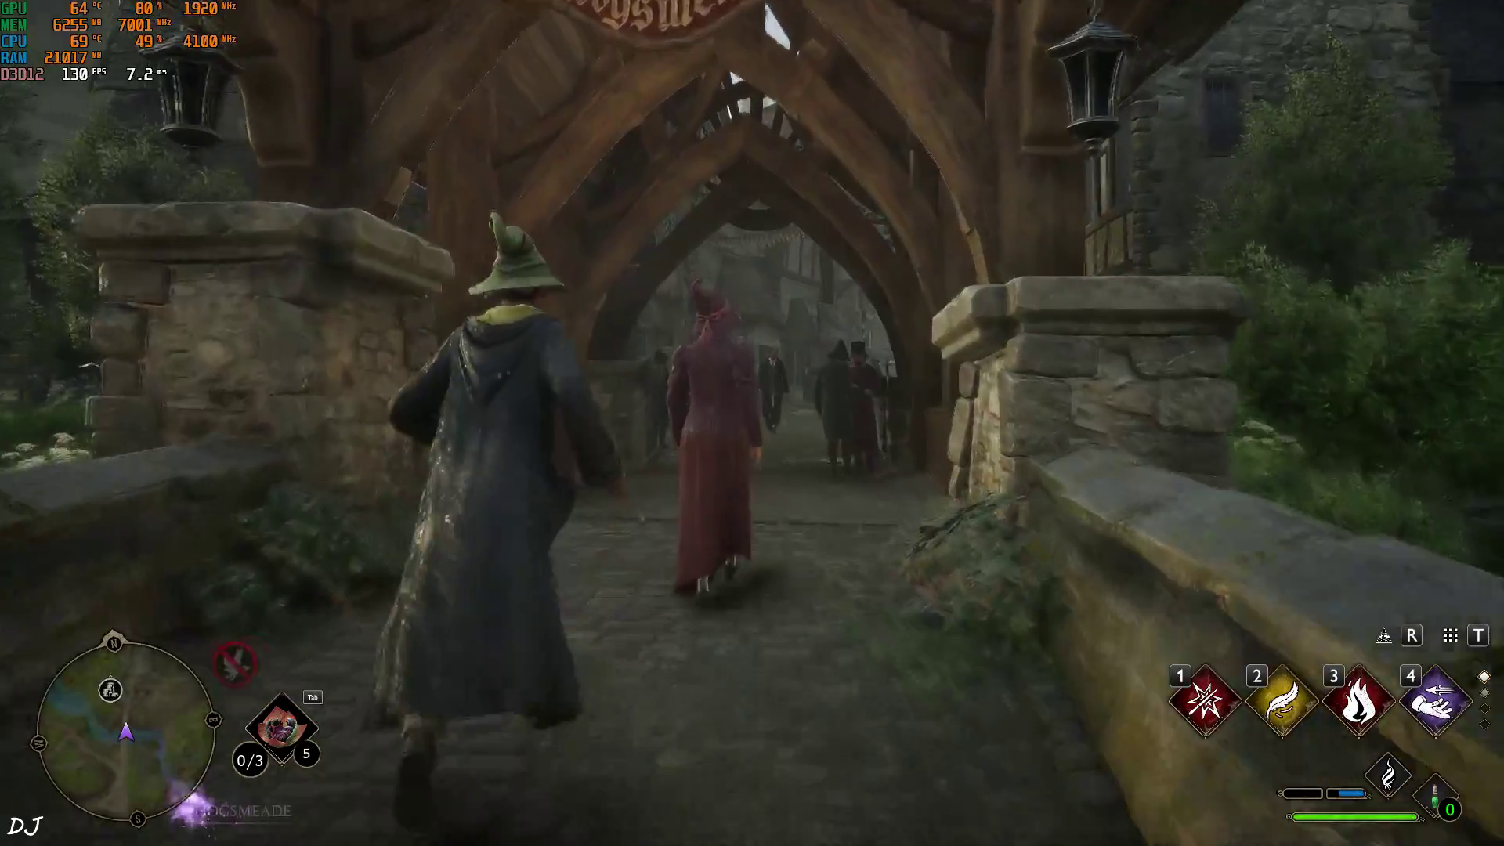
key(w)
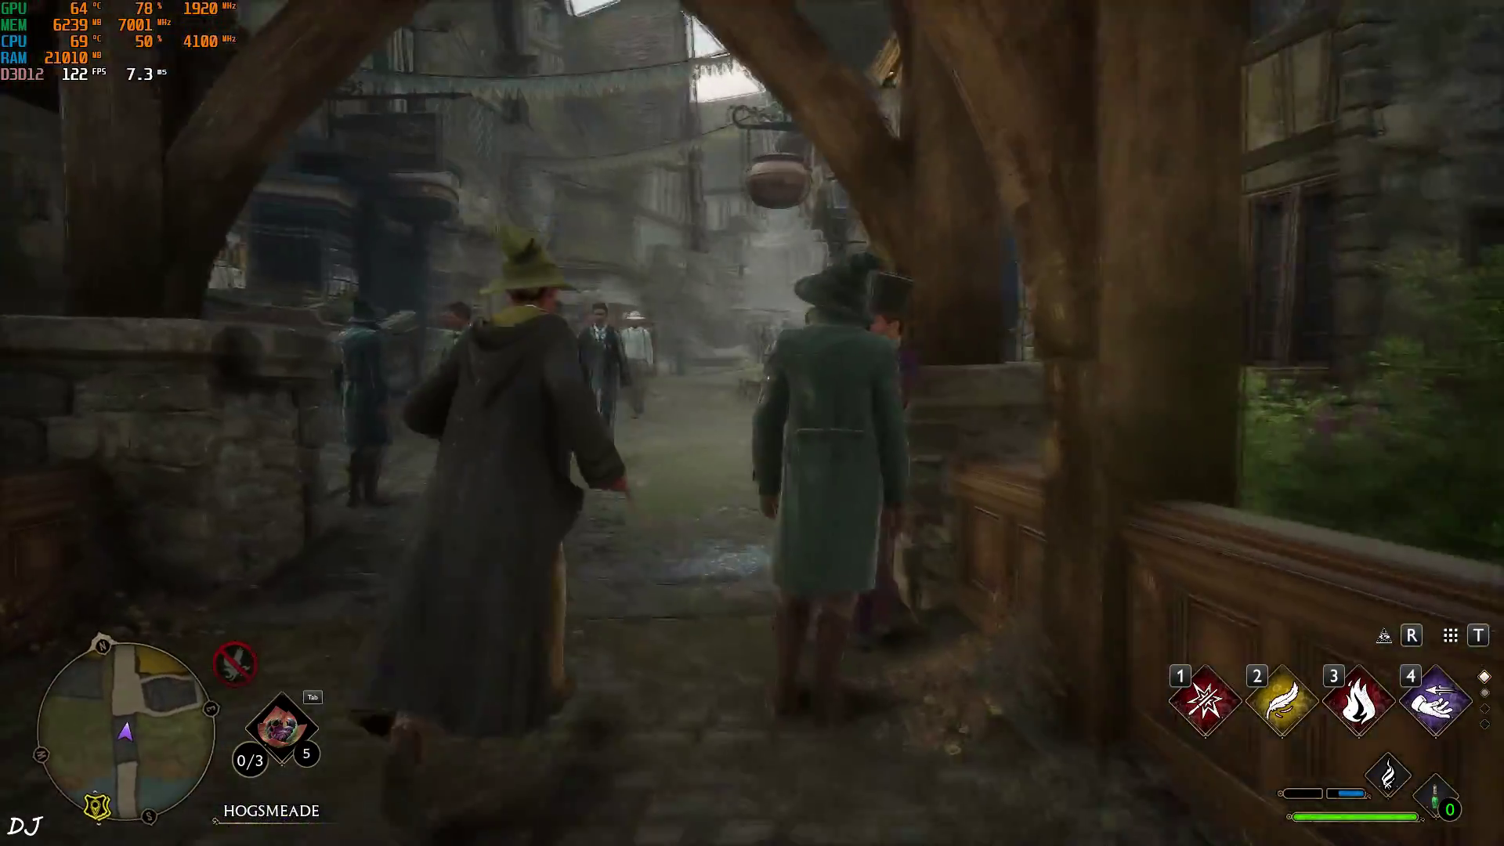
key(w)
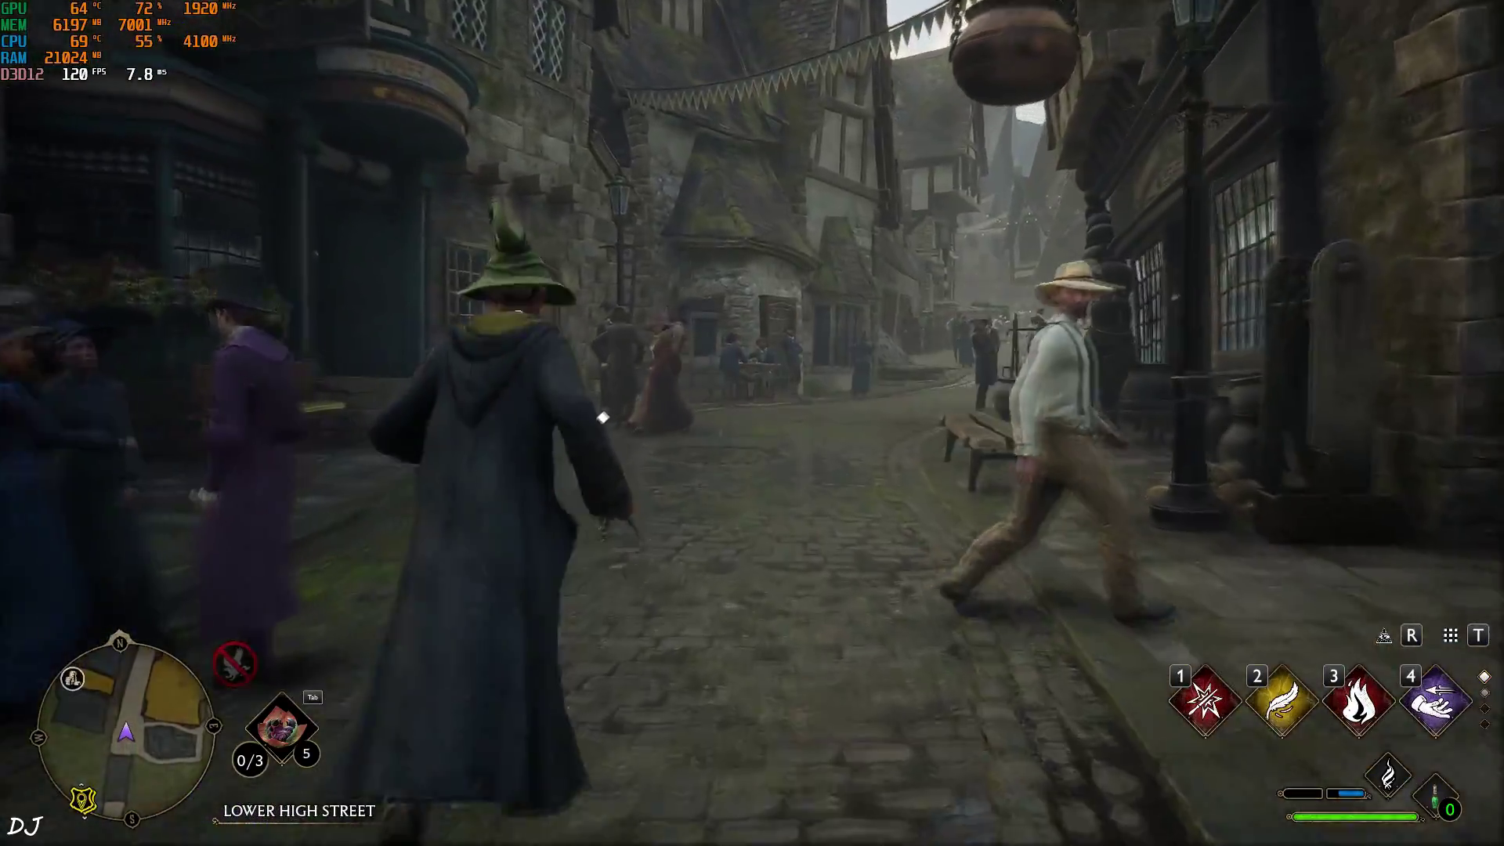
key(w)
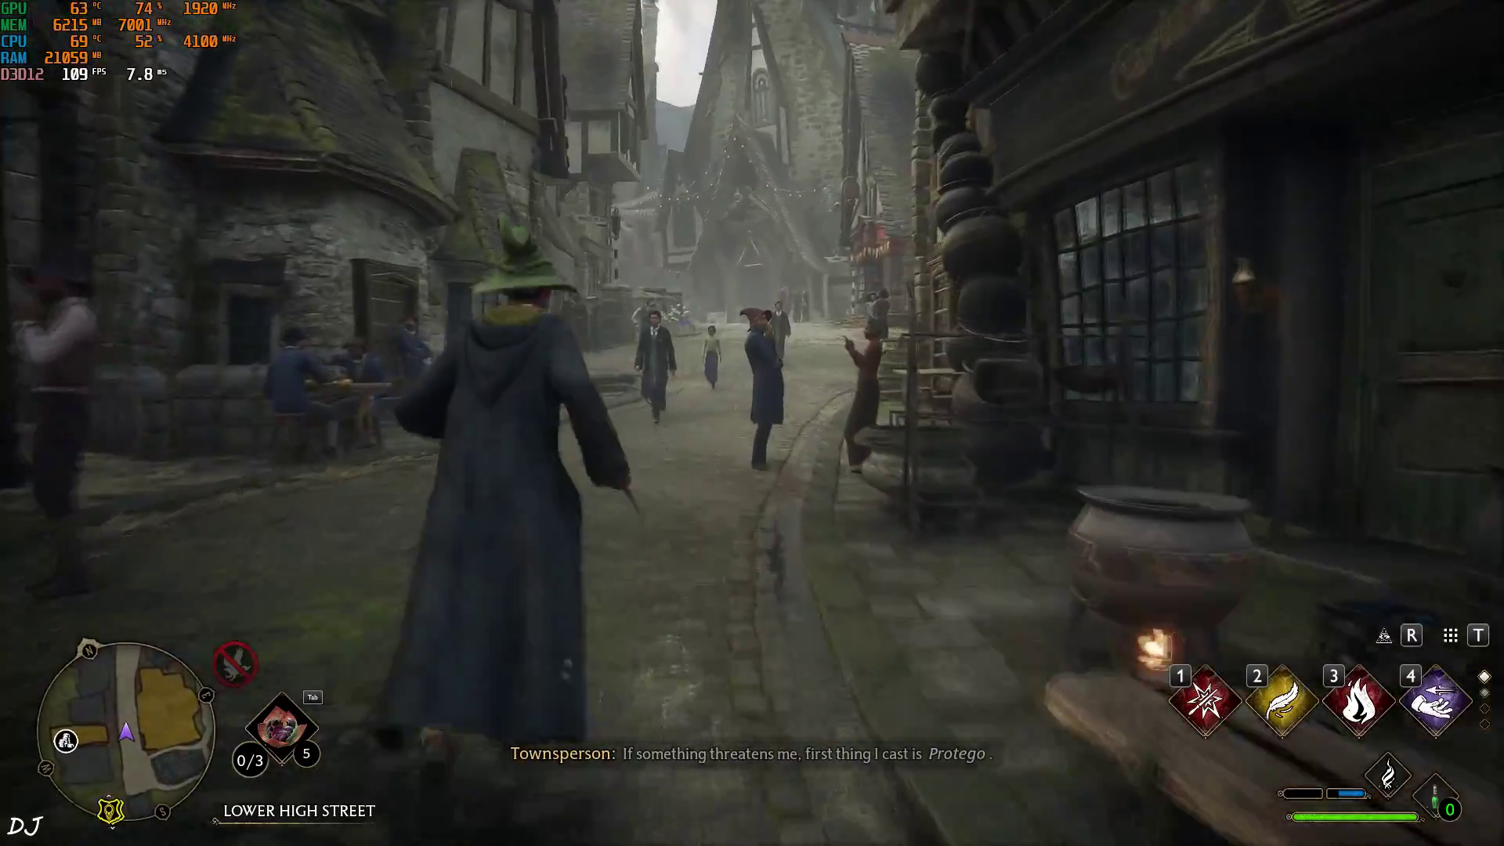
key(w)
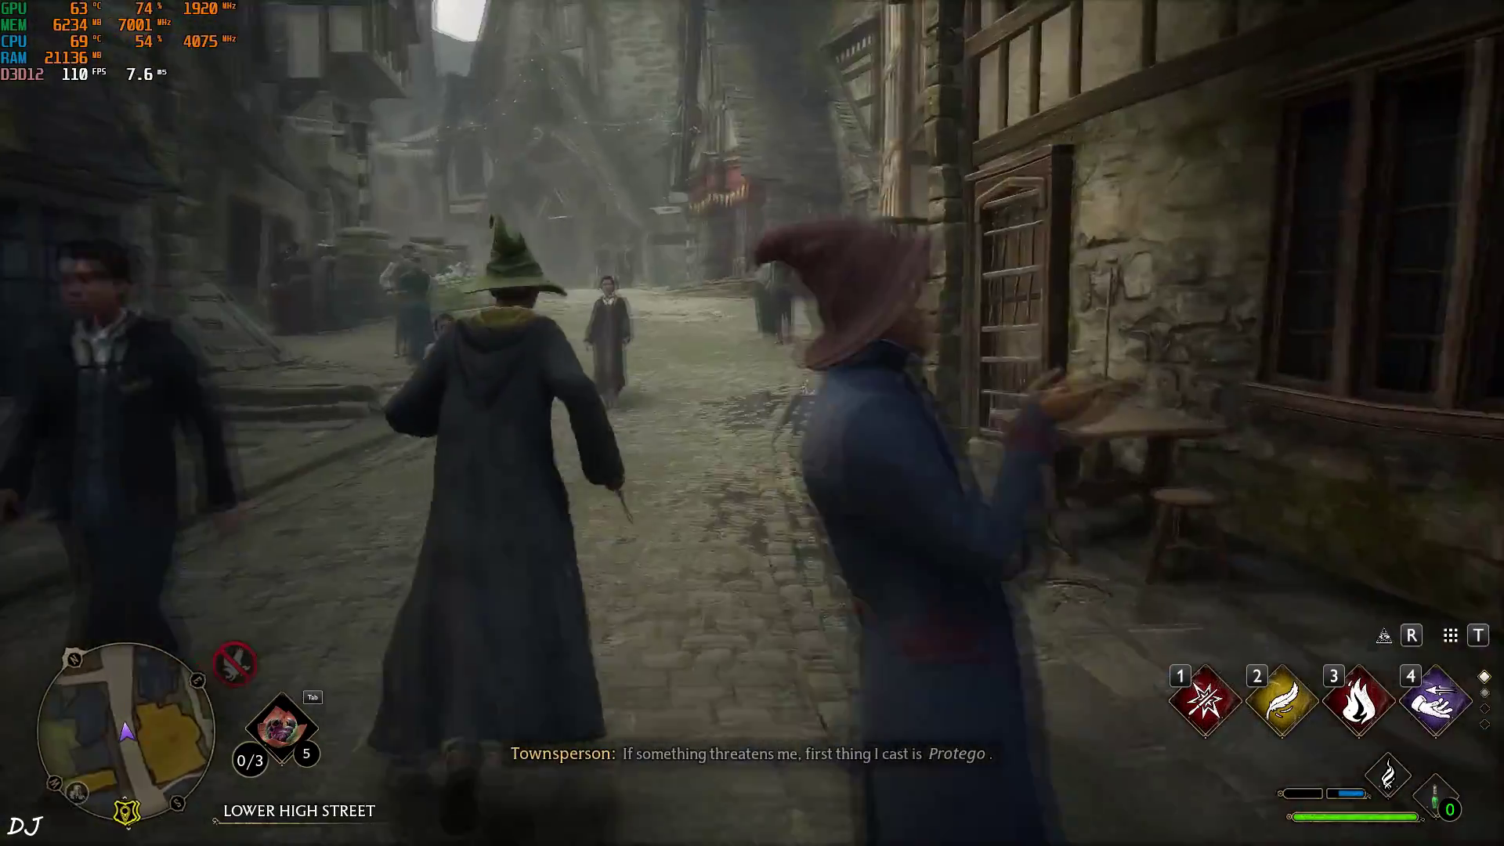
key(w)
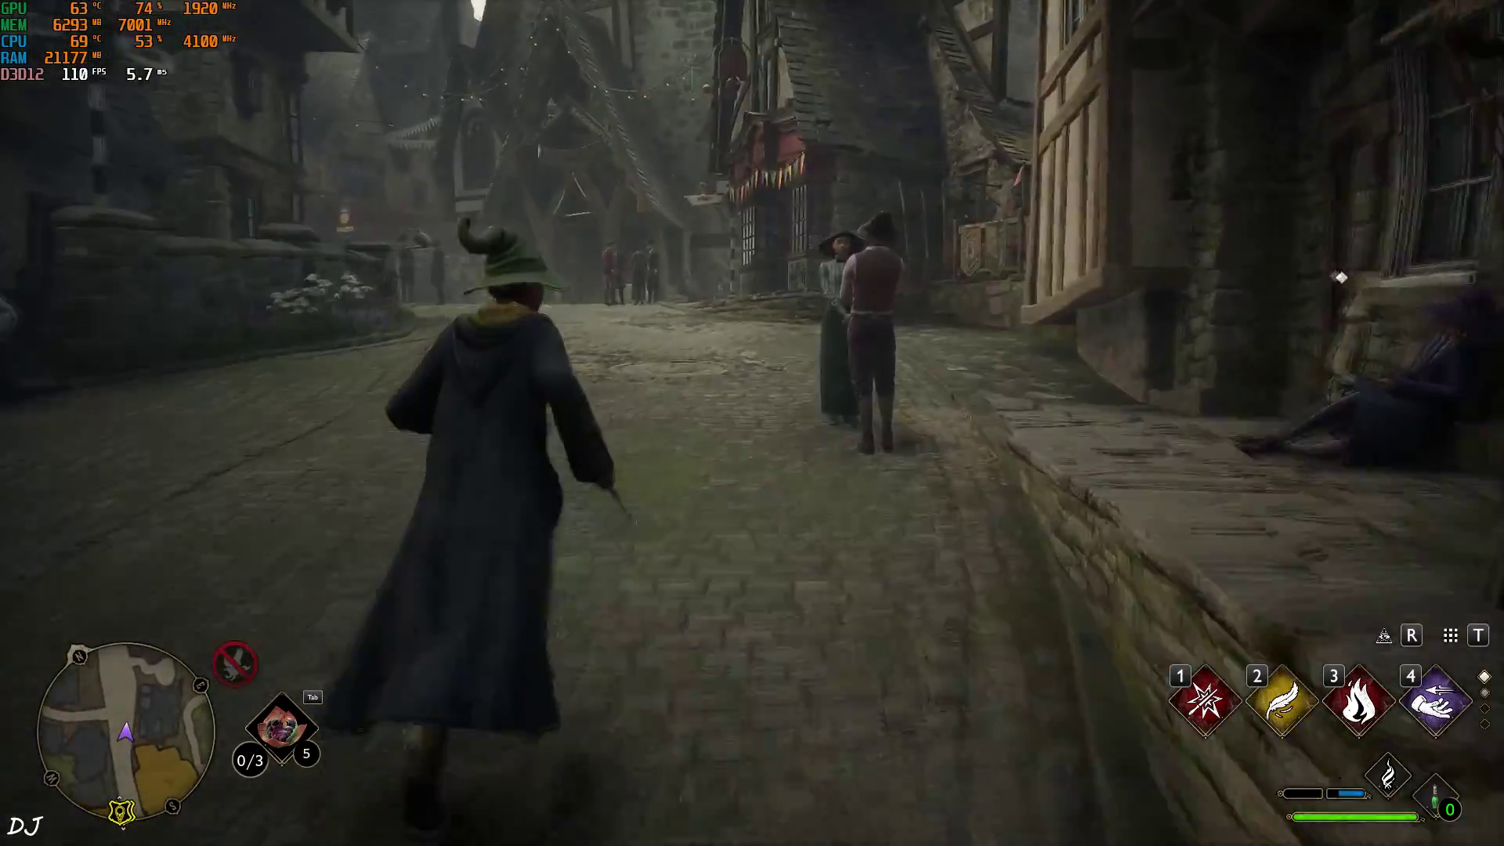
key(w)
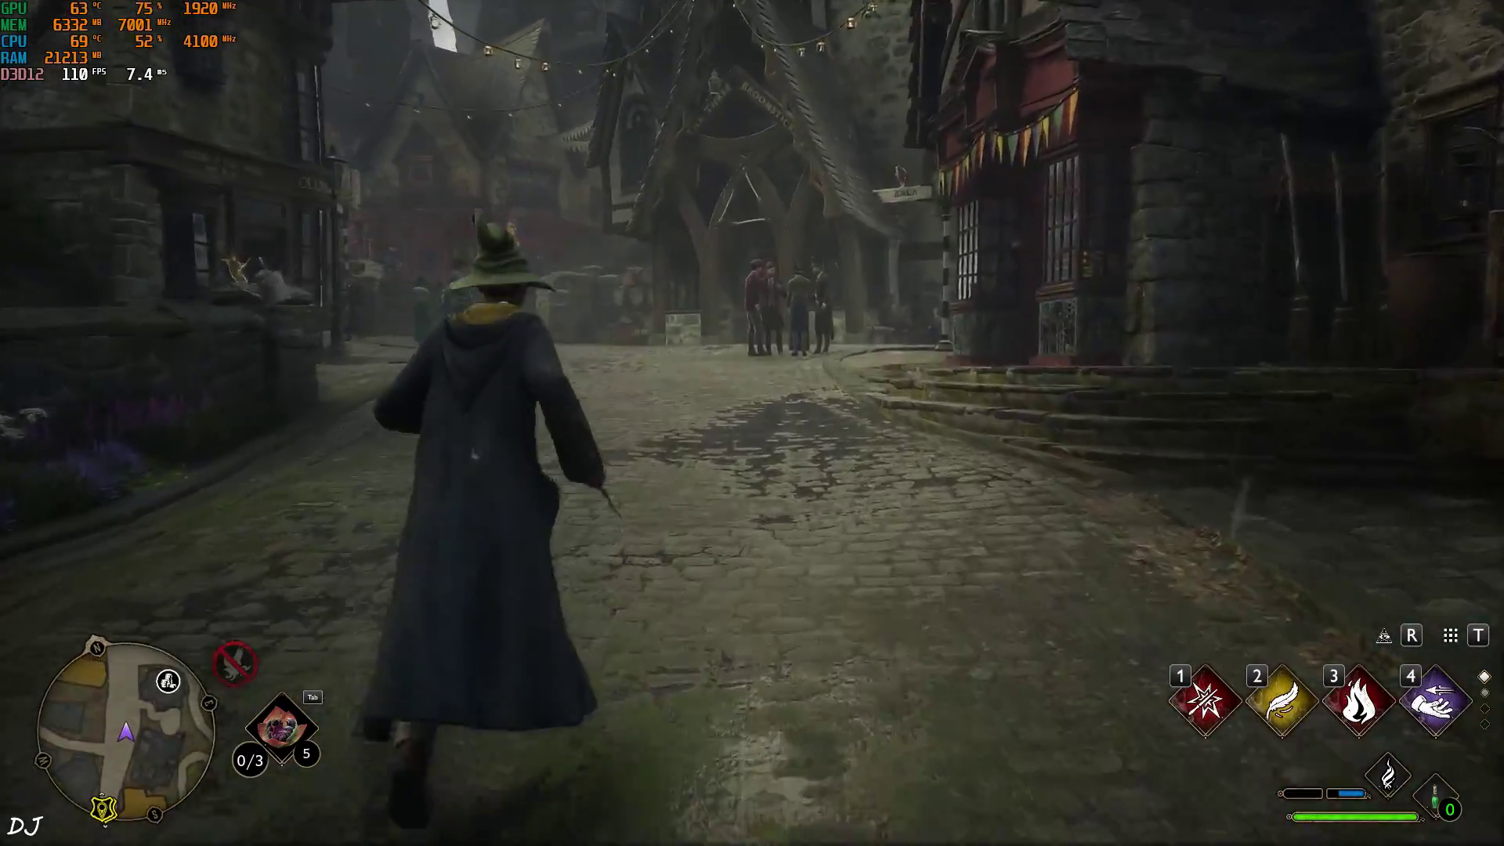
key(w)
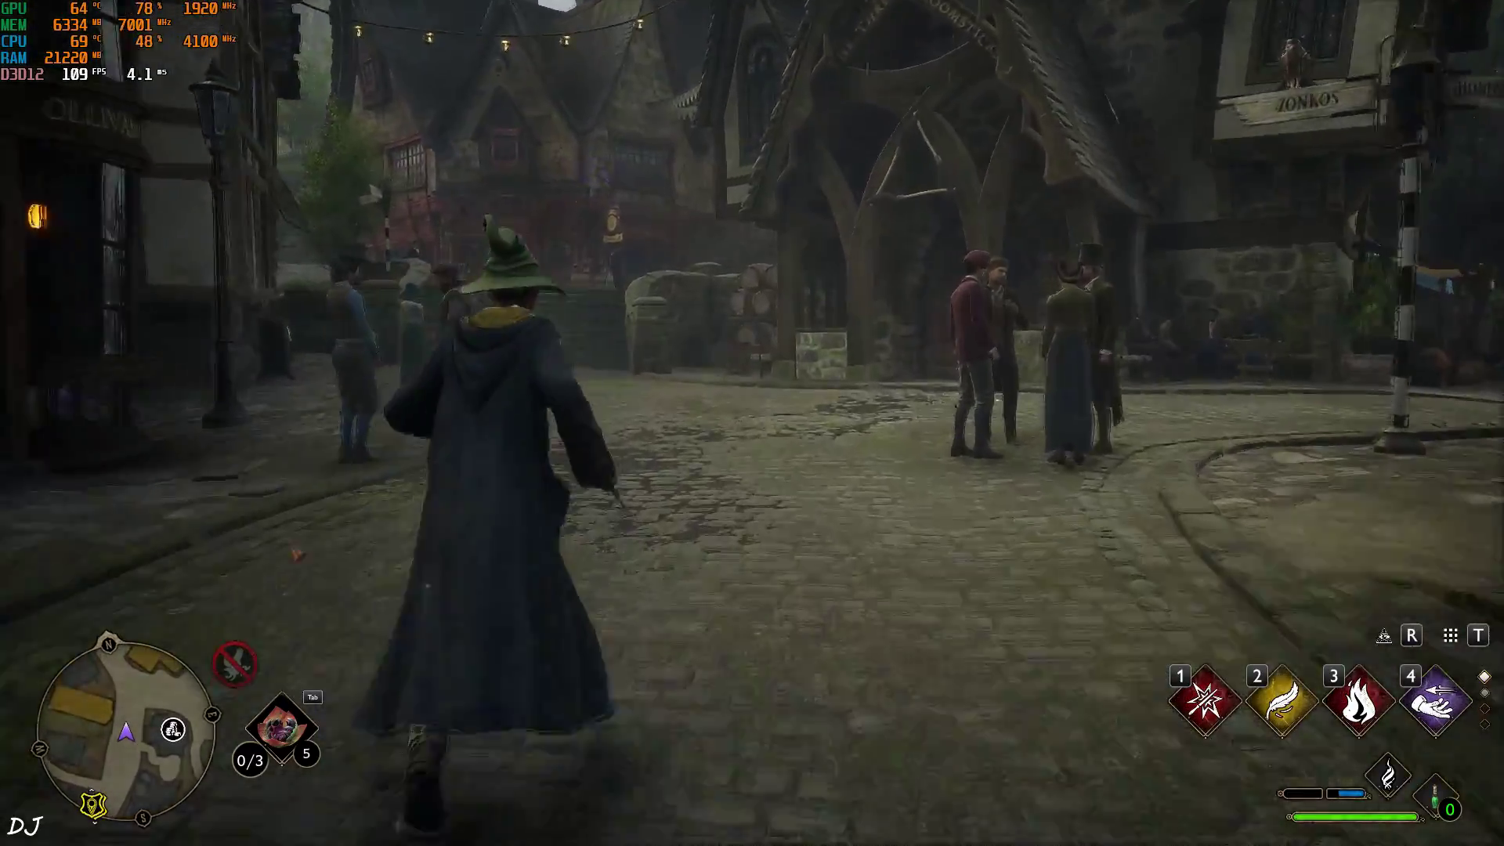
key(w)
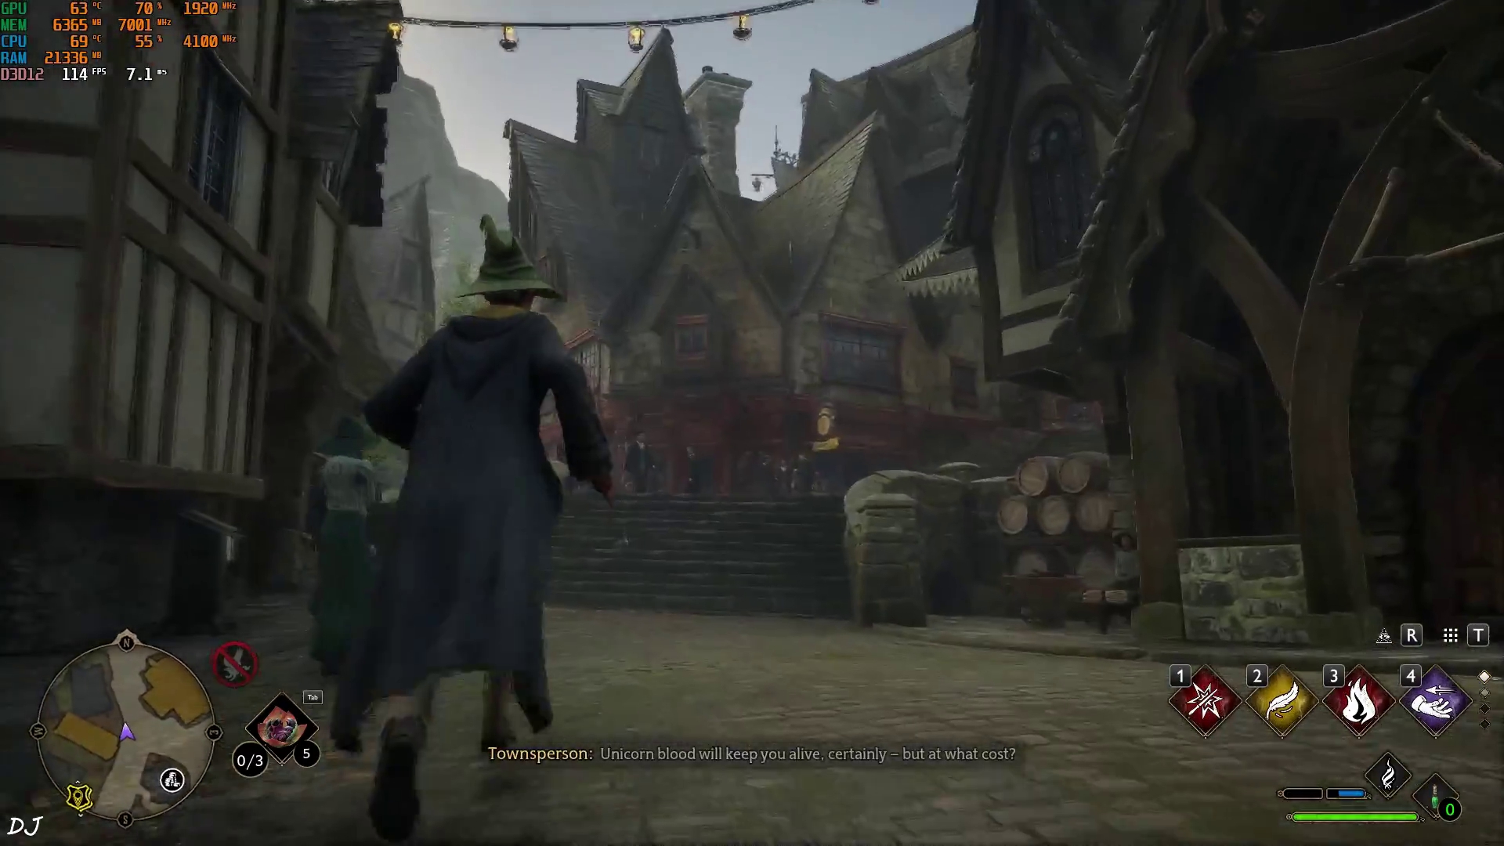
key(w)
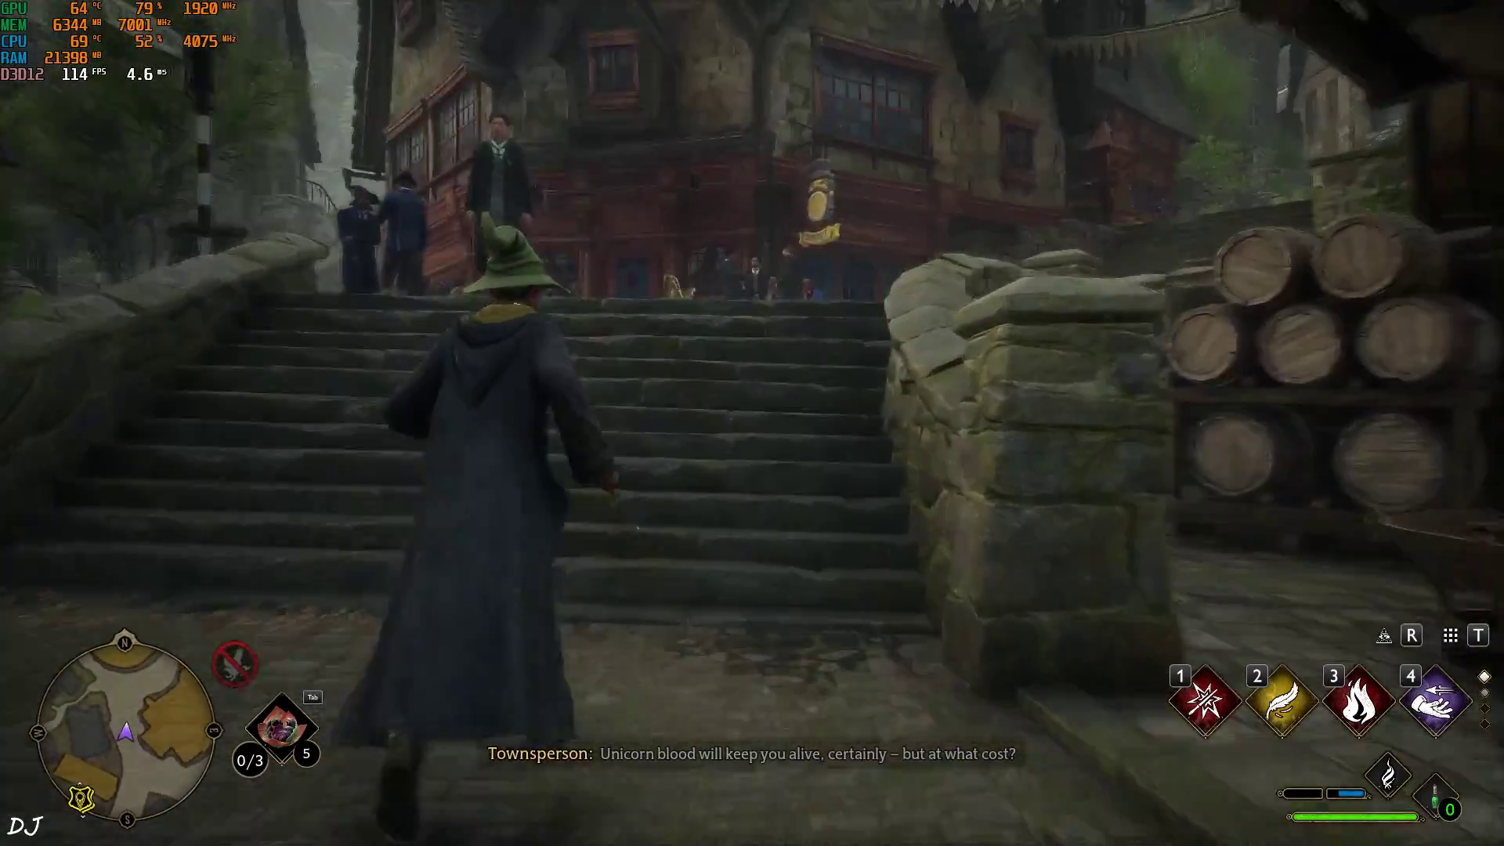
key(w)
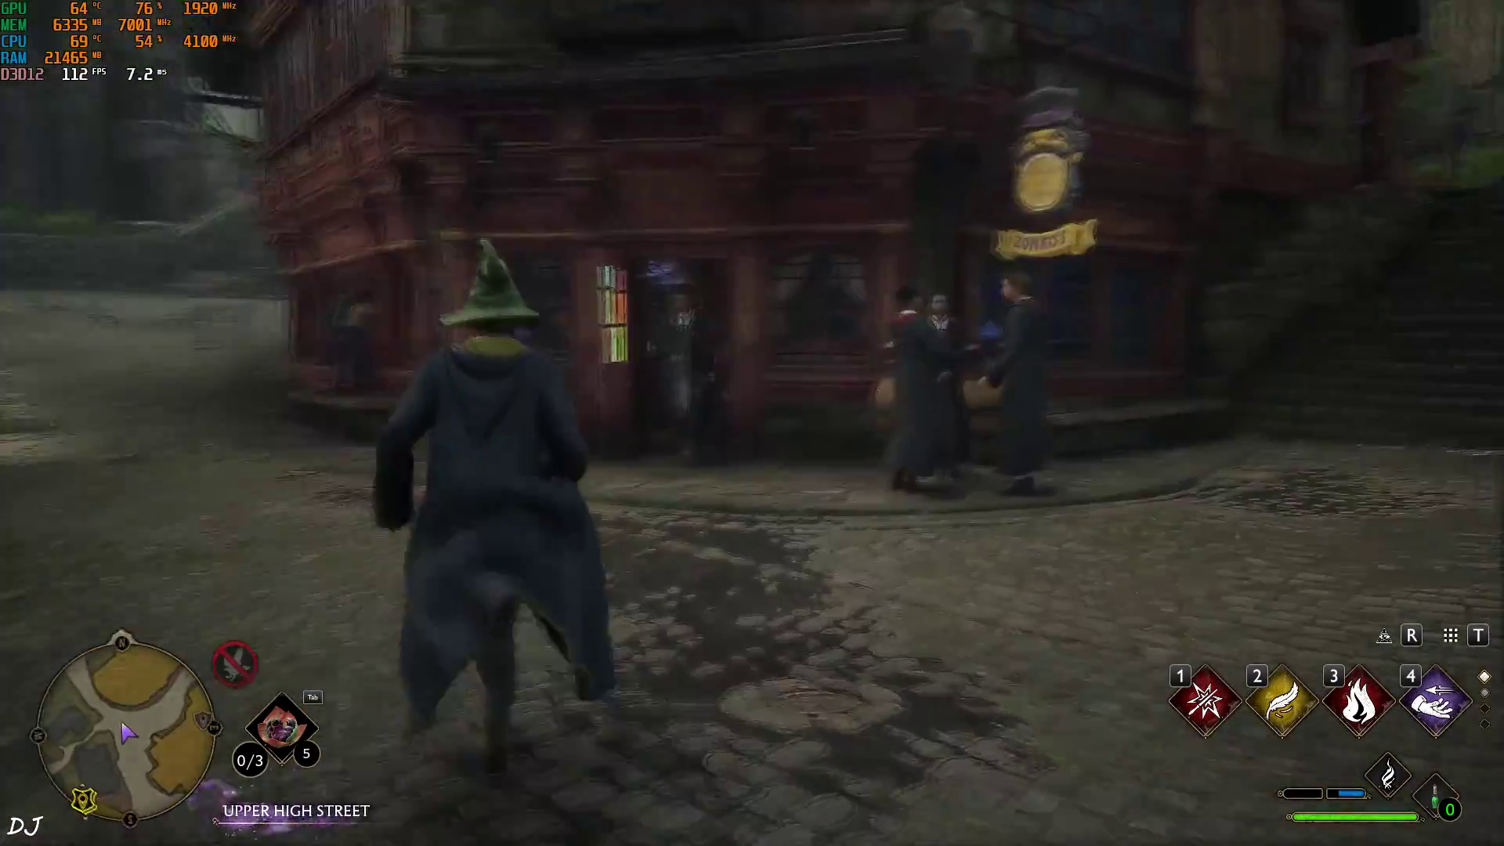
key(w)
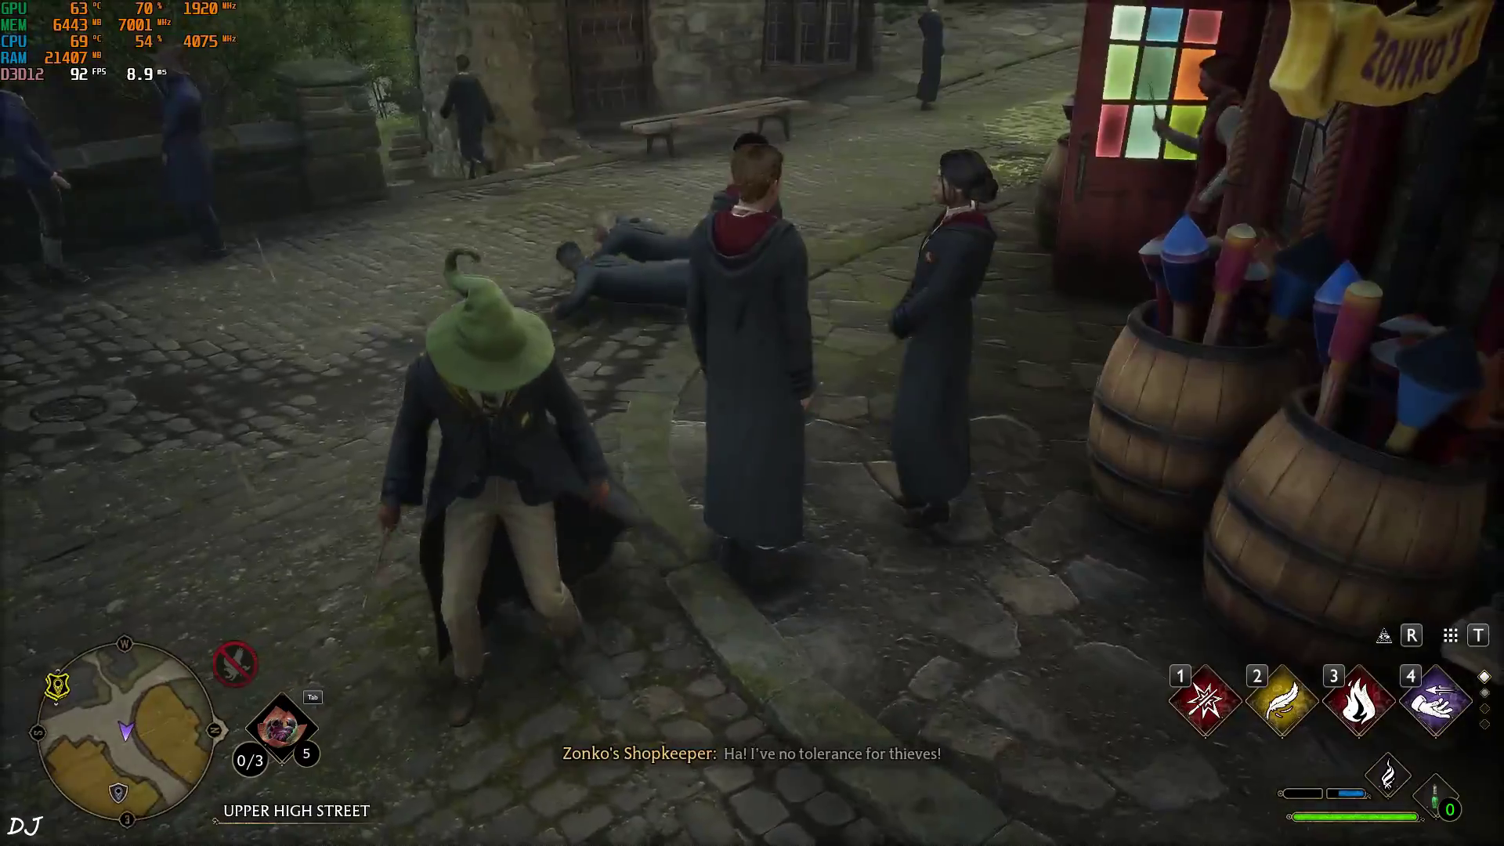
key(w)
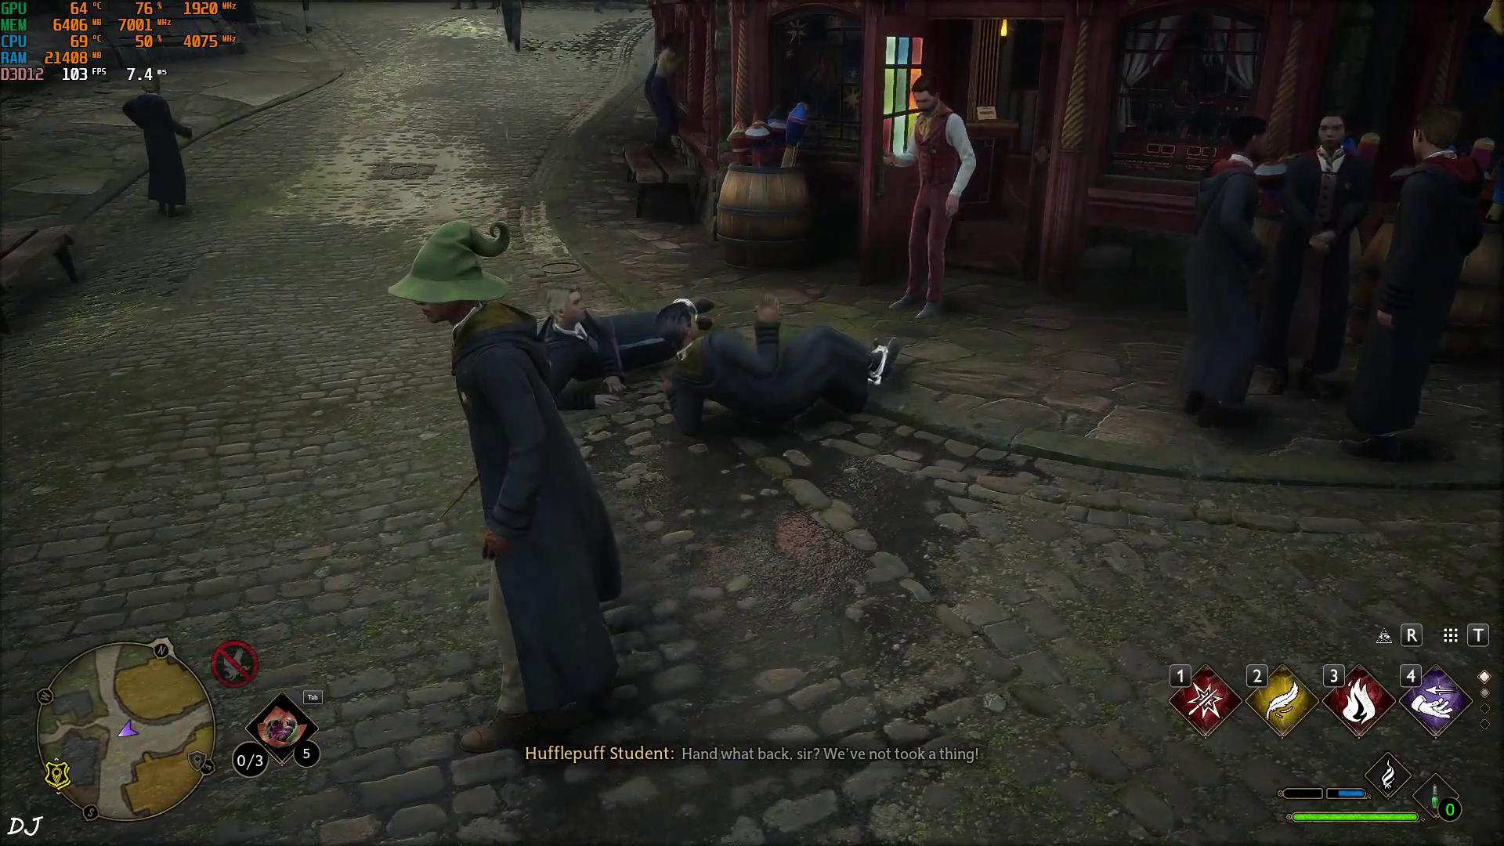
key(w)
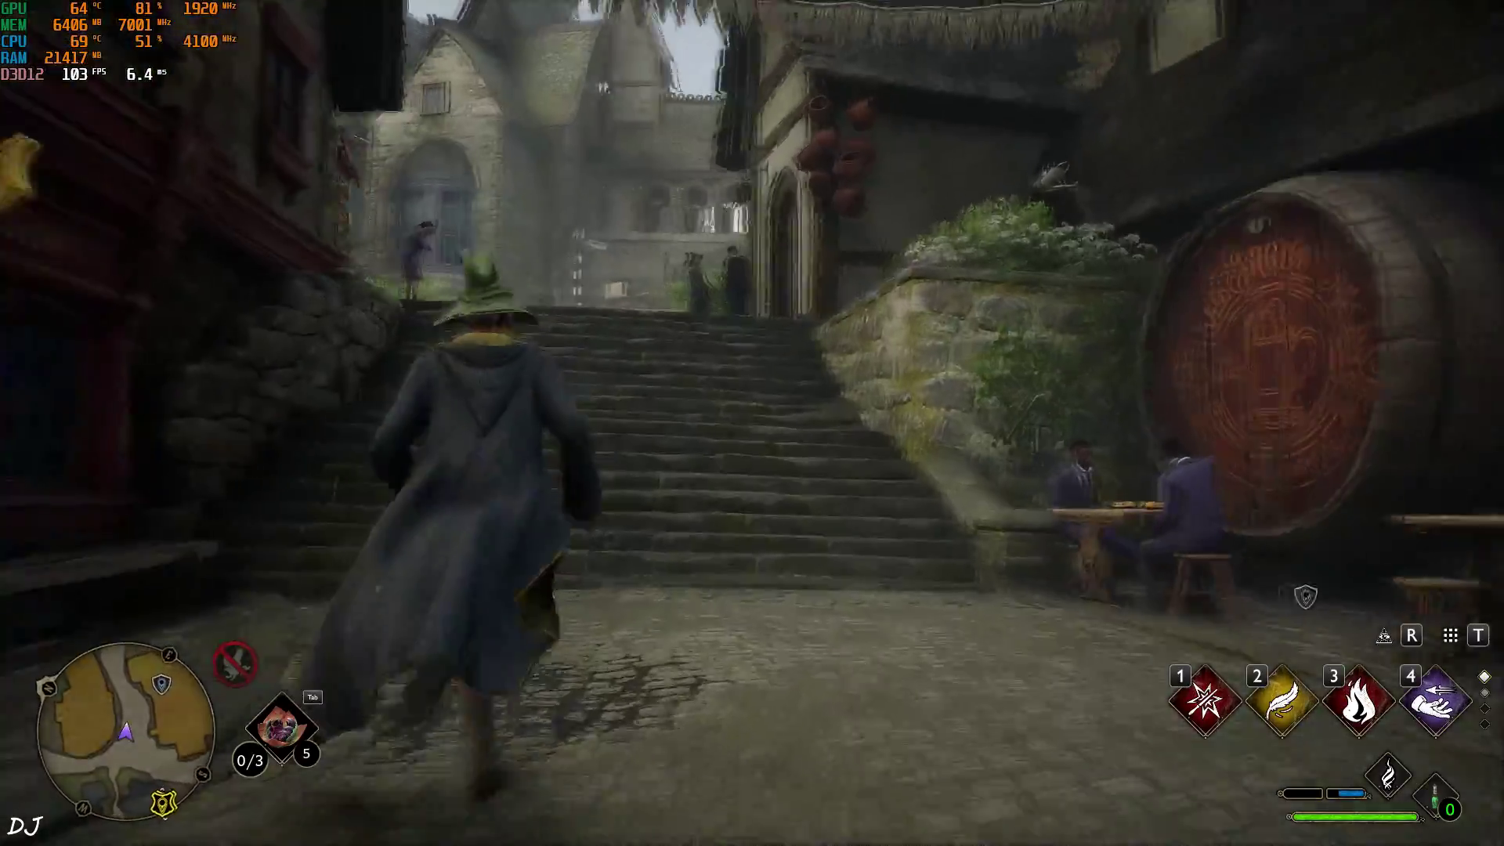
key(w)
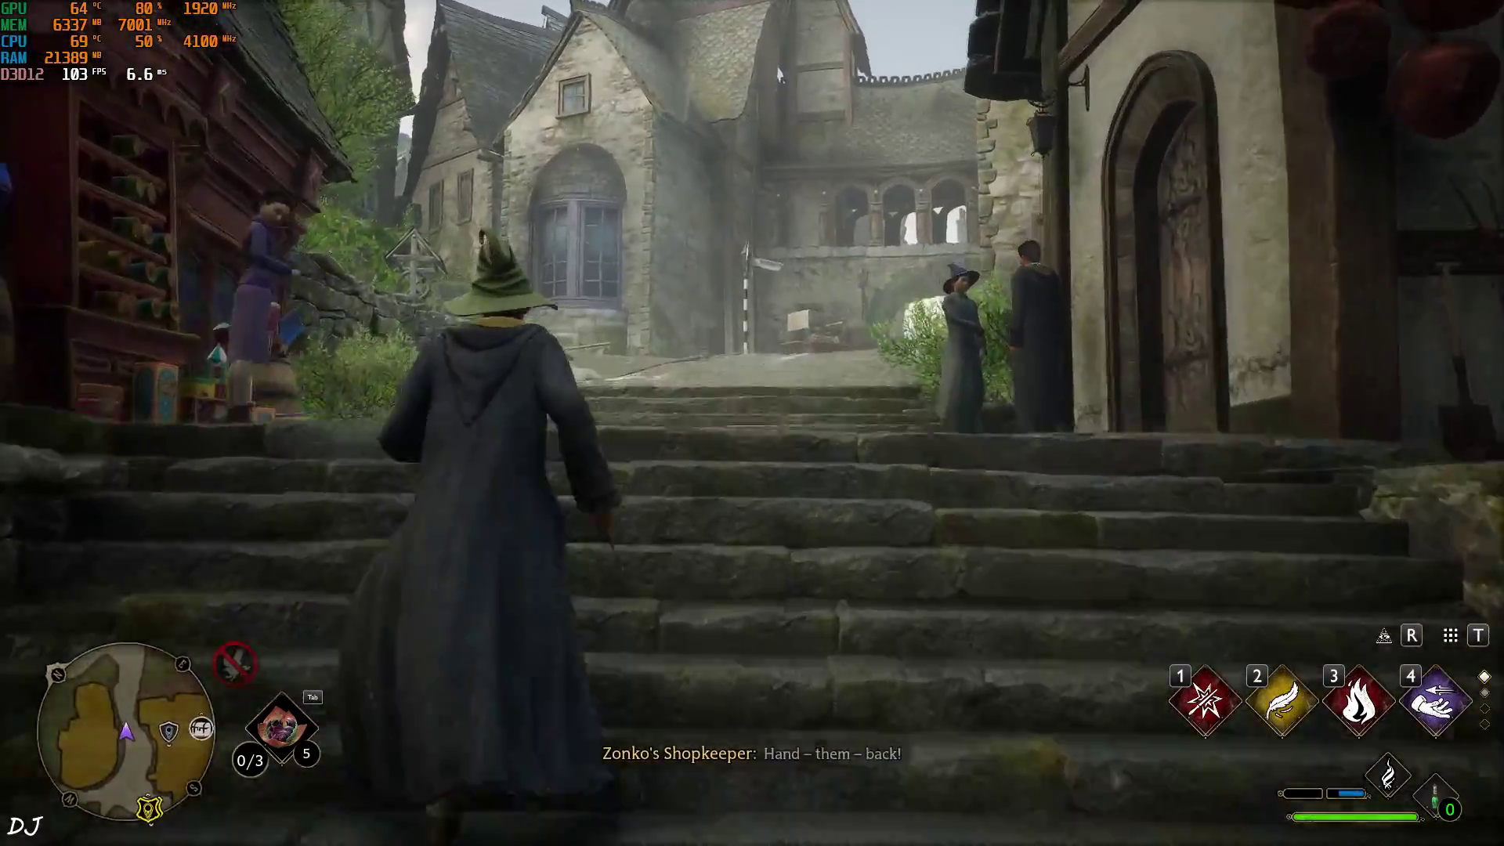
key(w)
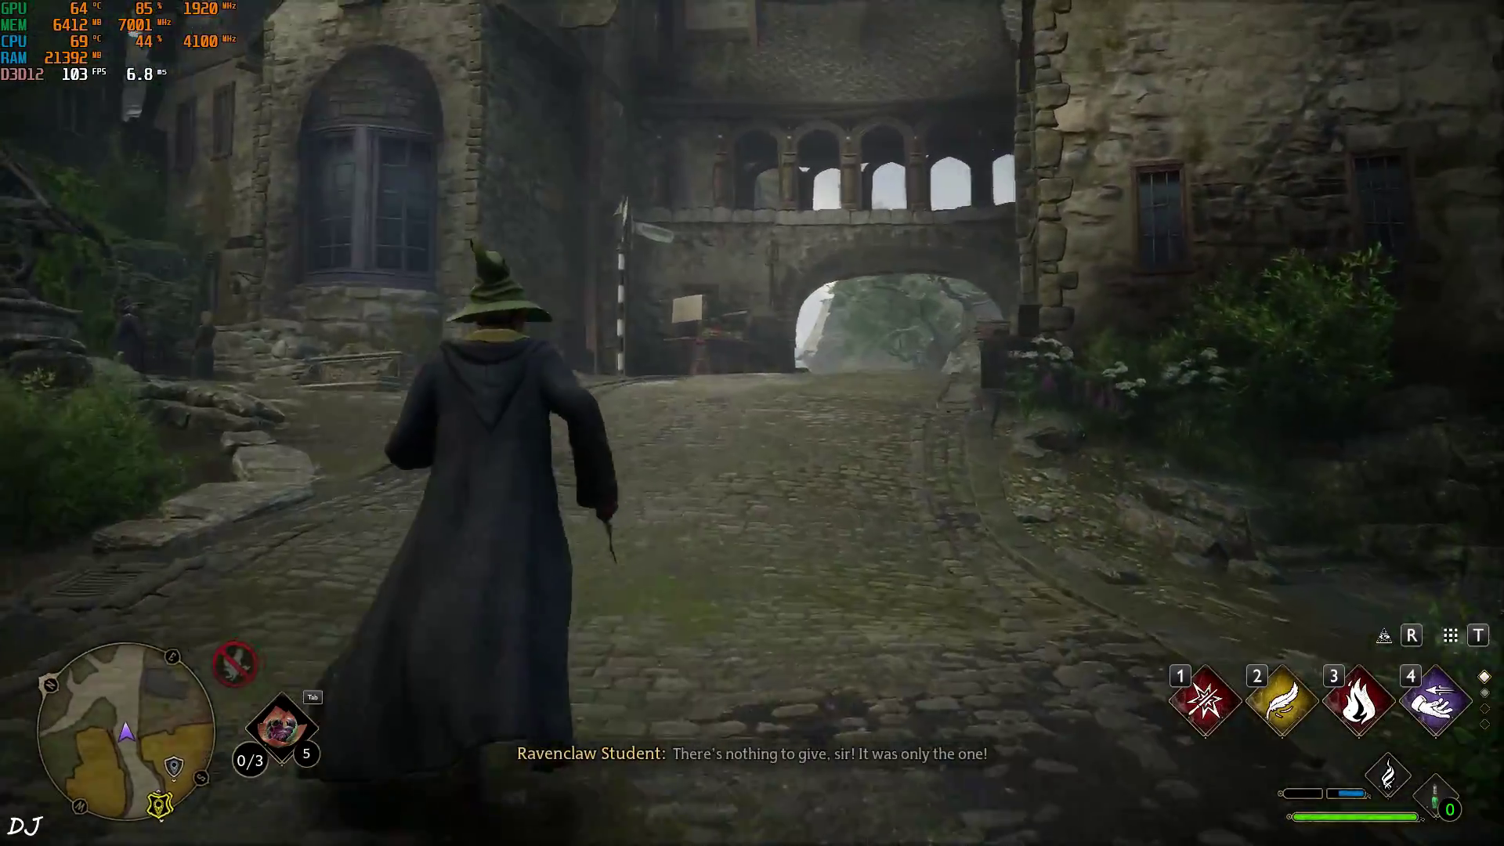
key(w)
key(w)
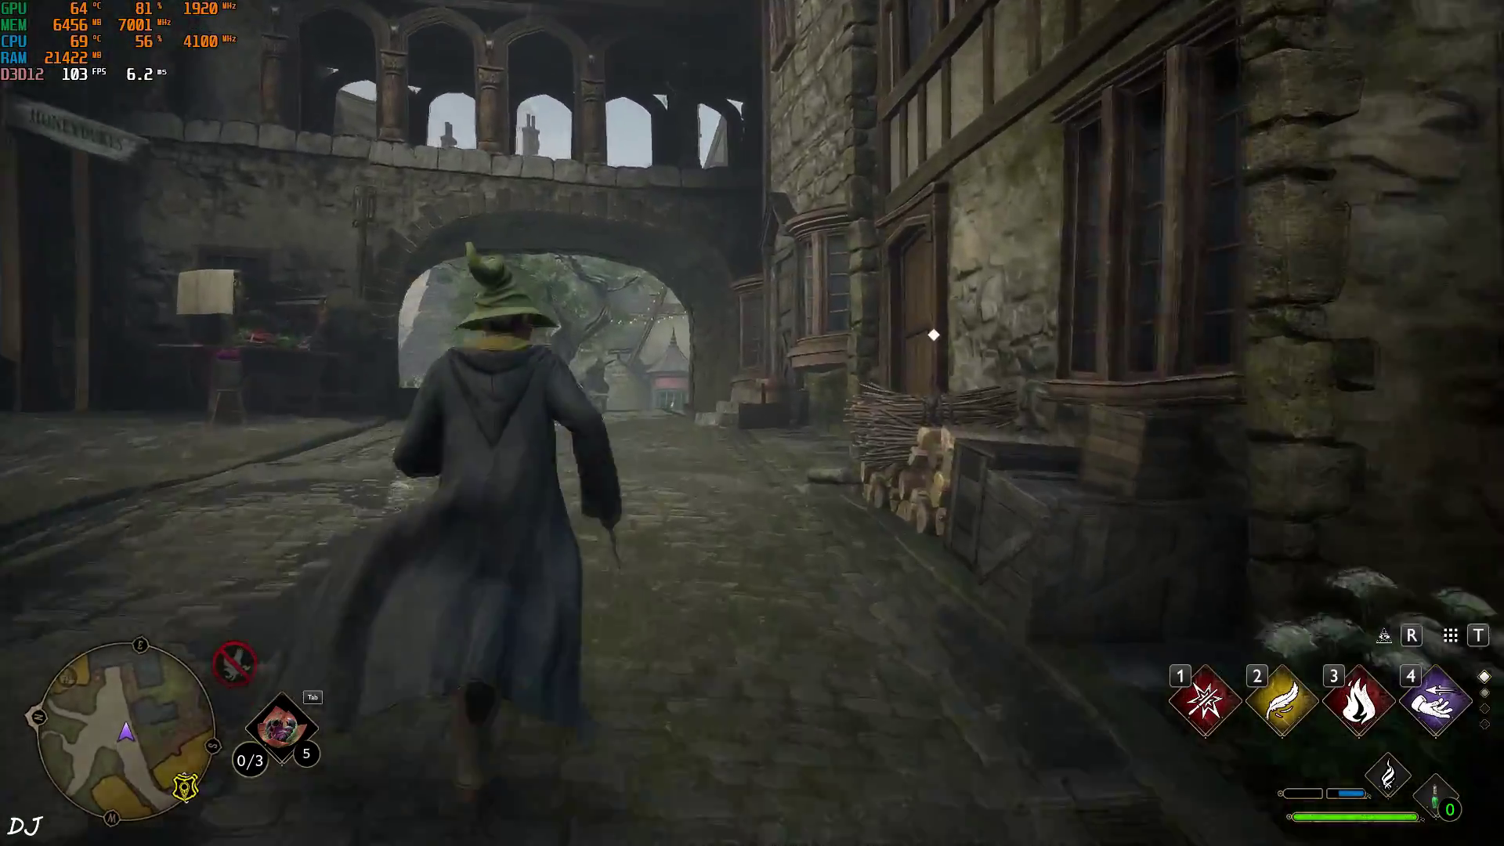
key(w)
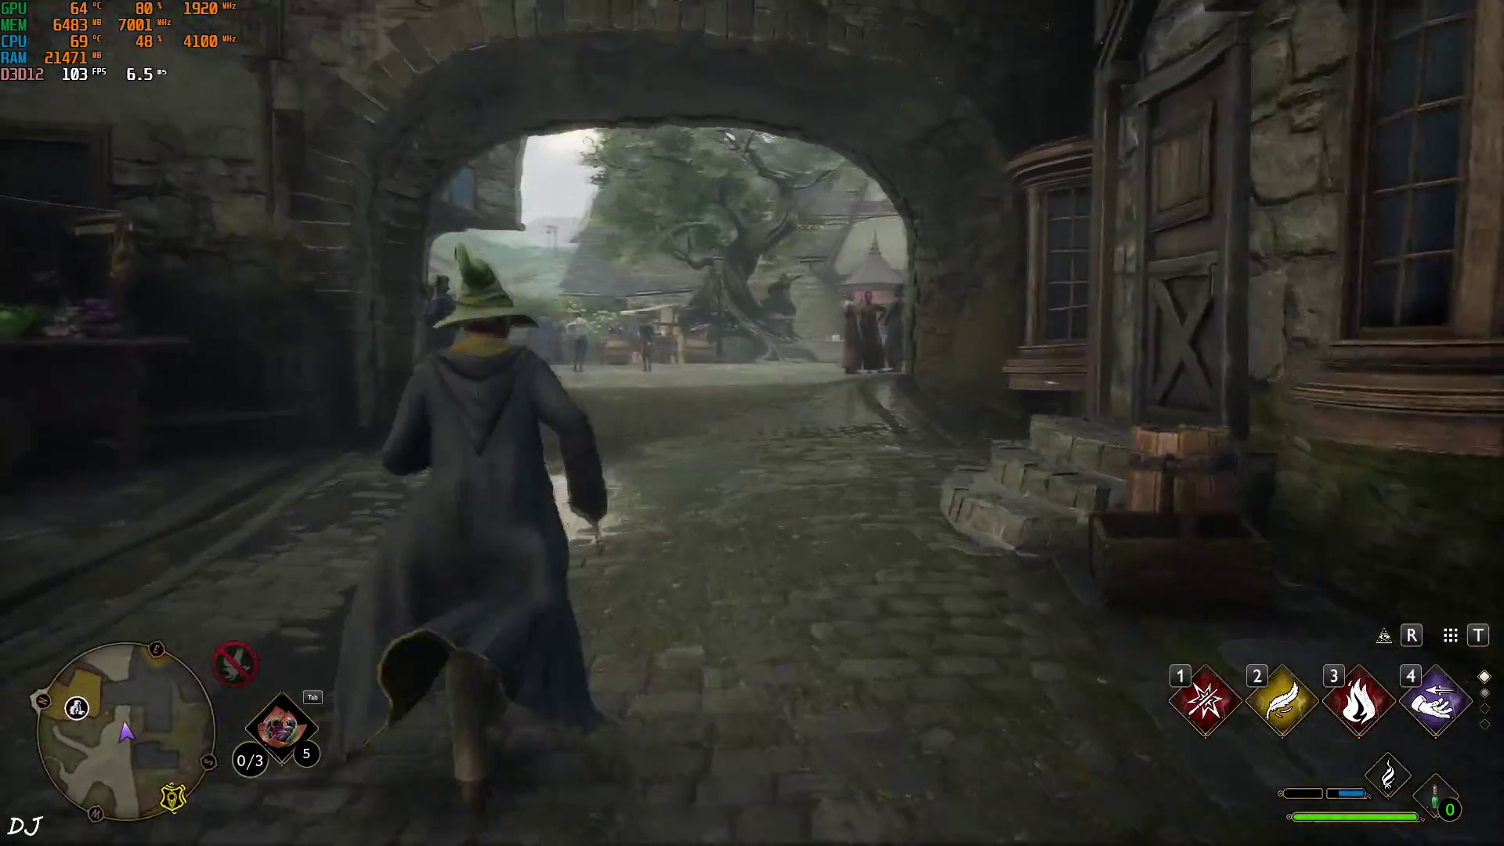
key(w)
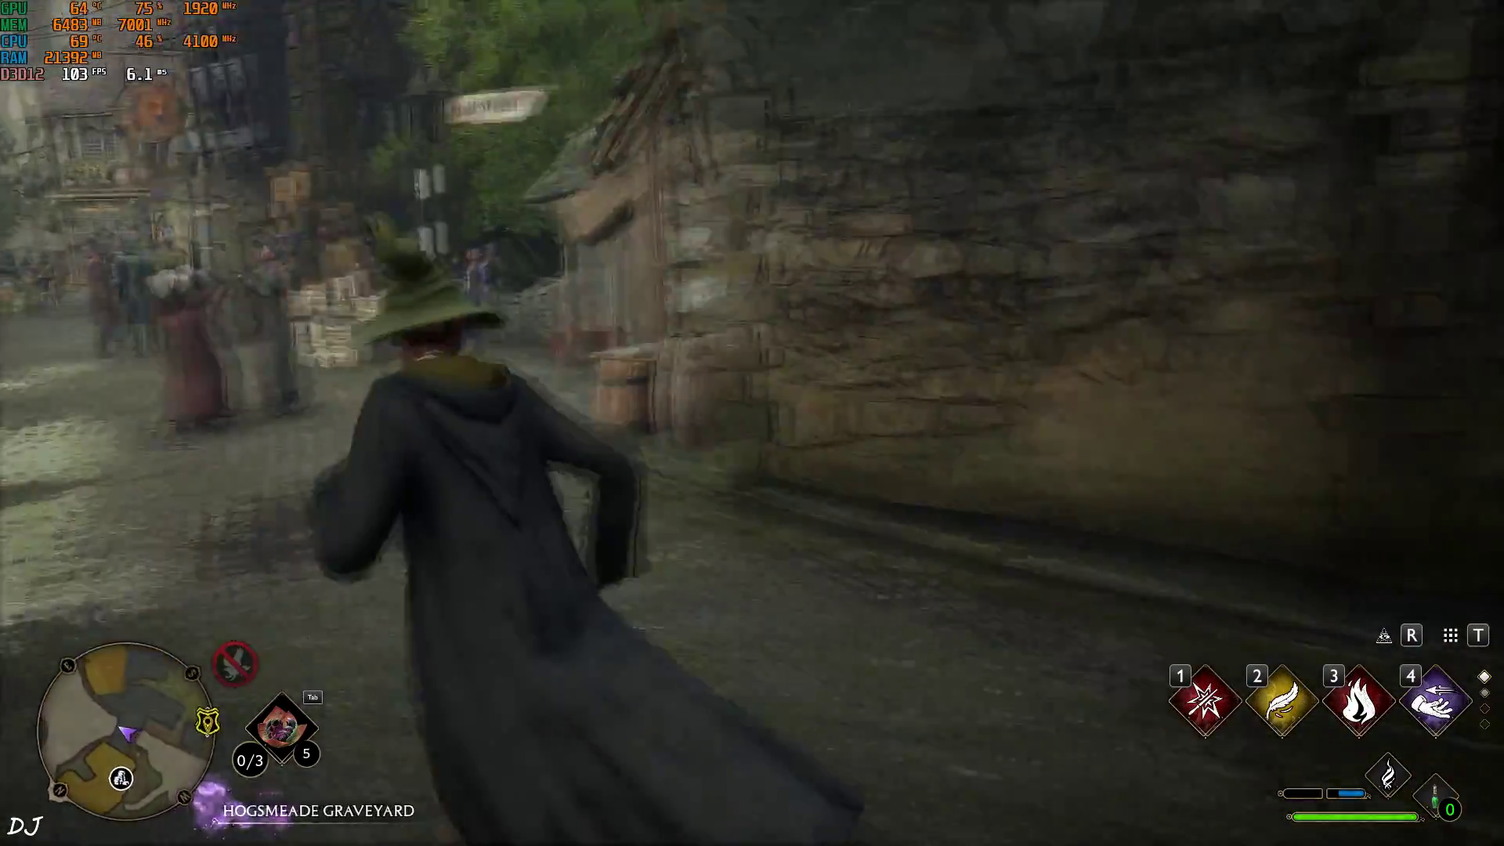
key(w)
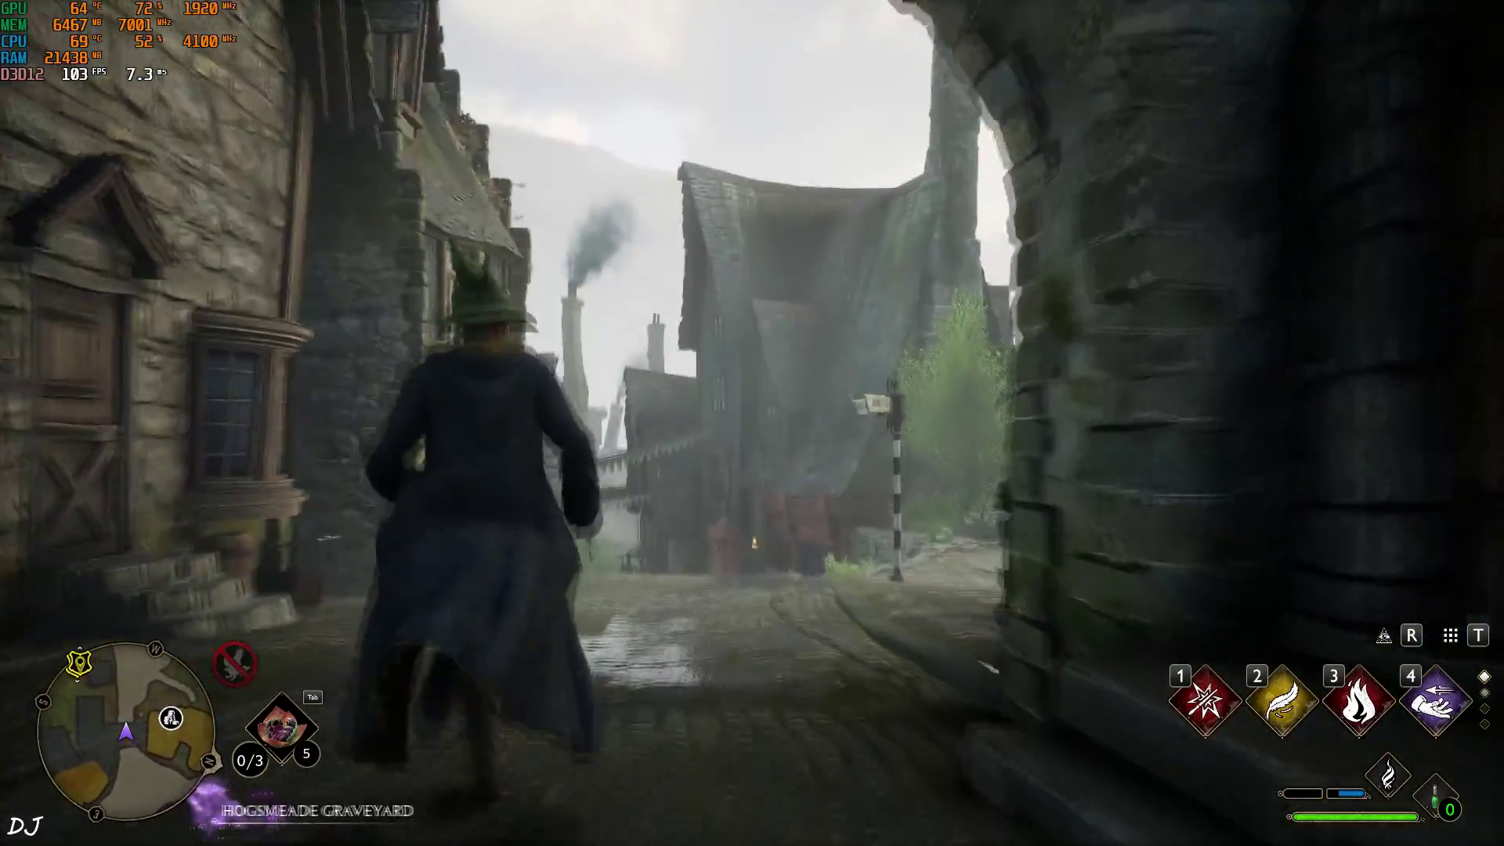
key(w)
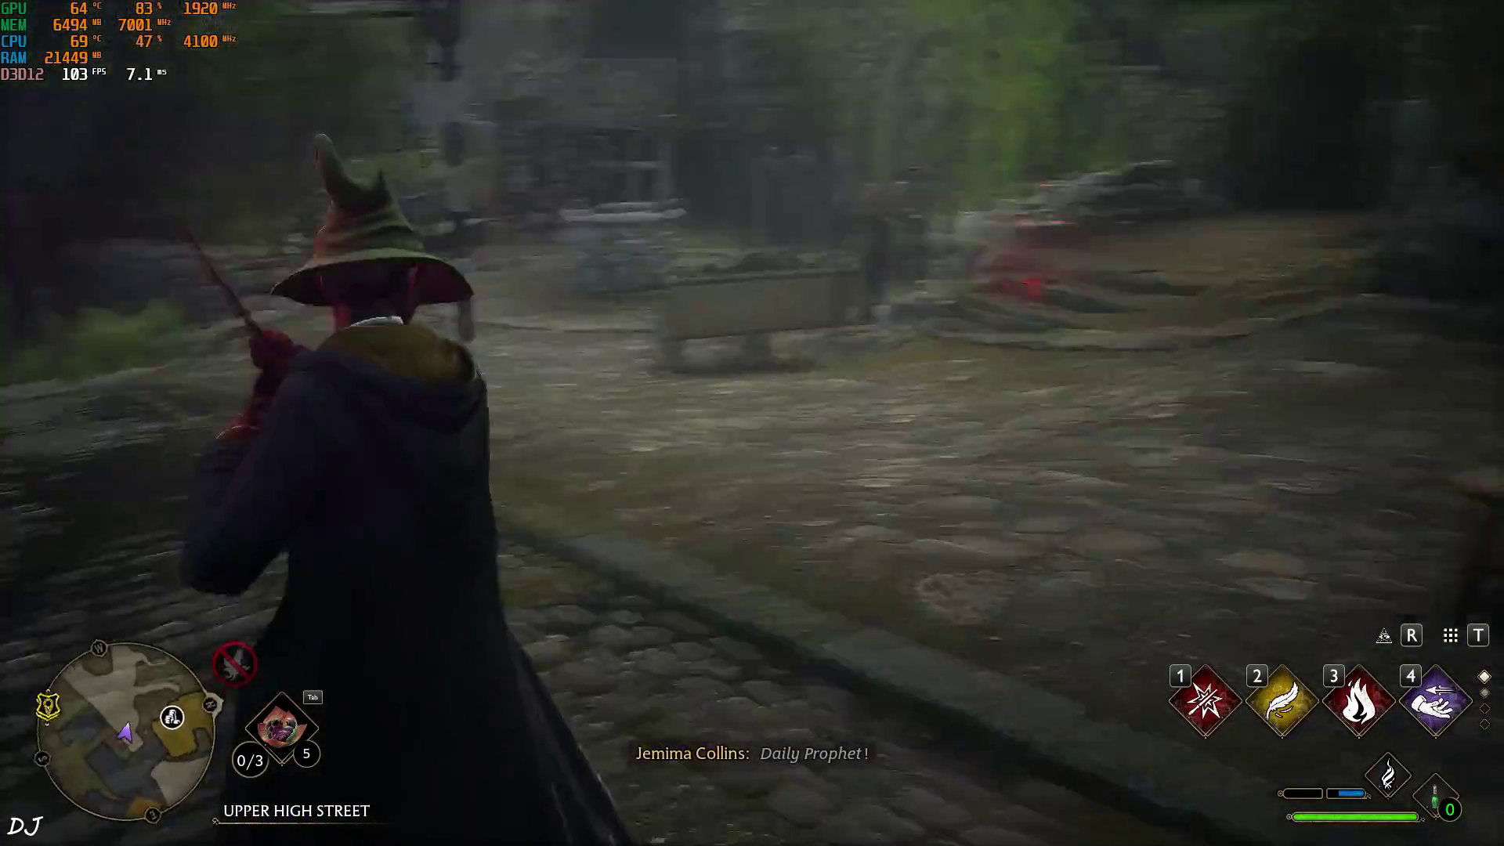
key(w)
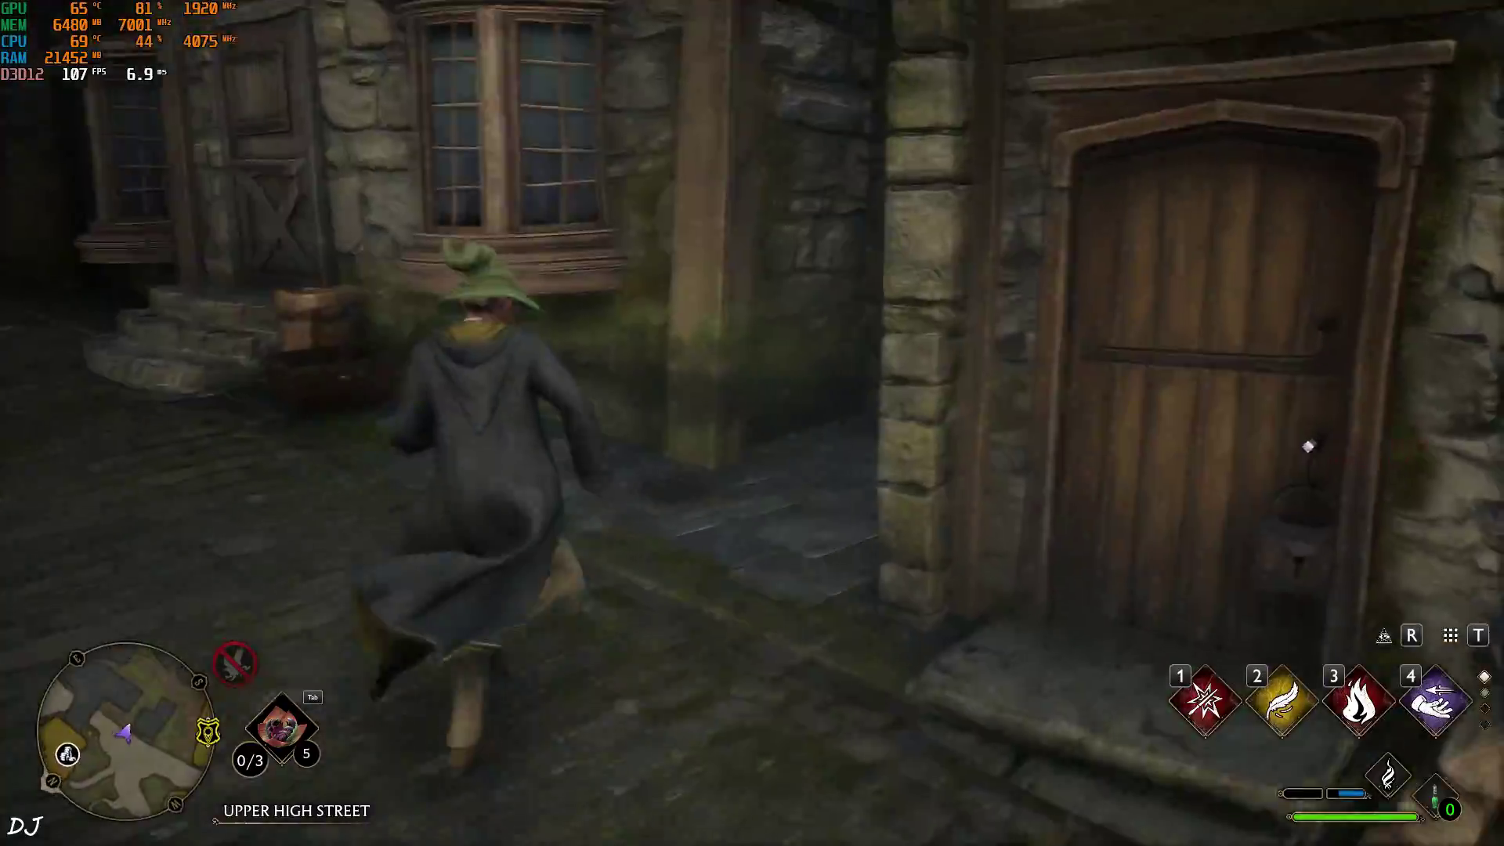
key(w)
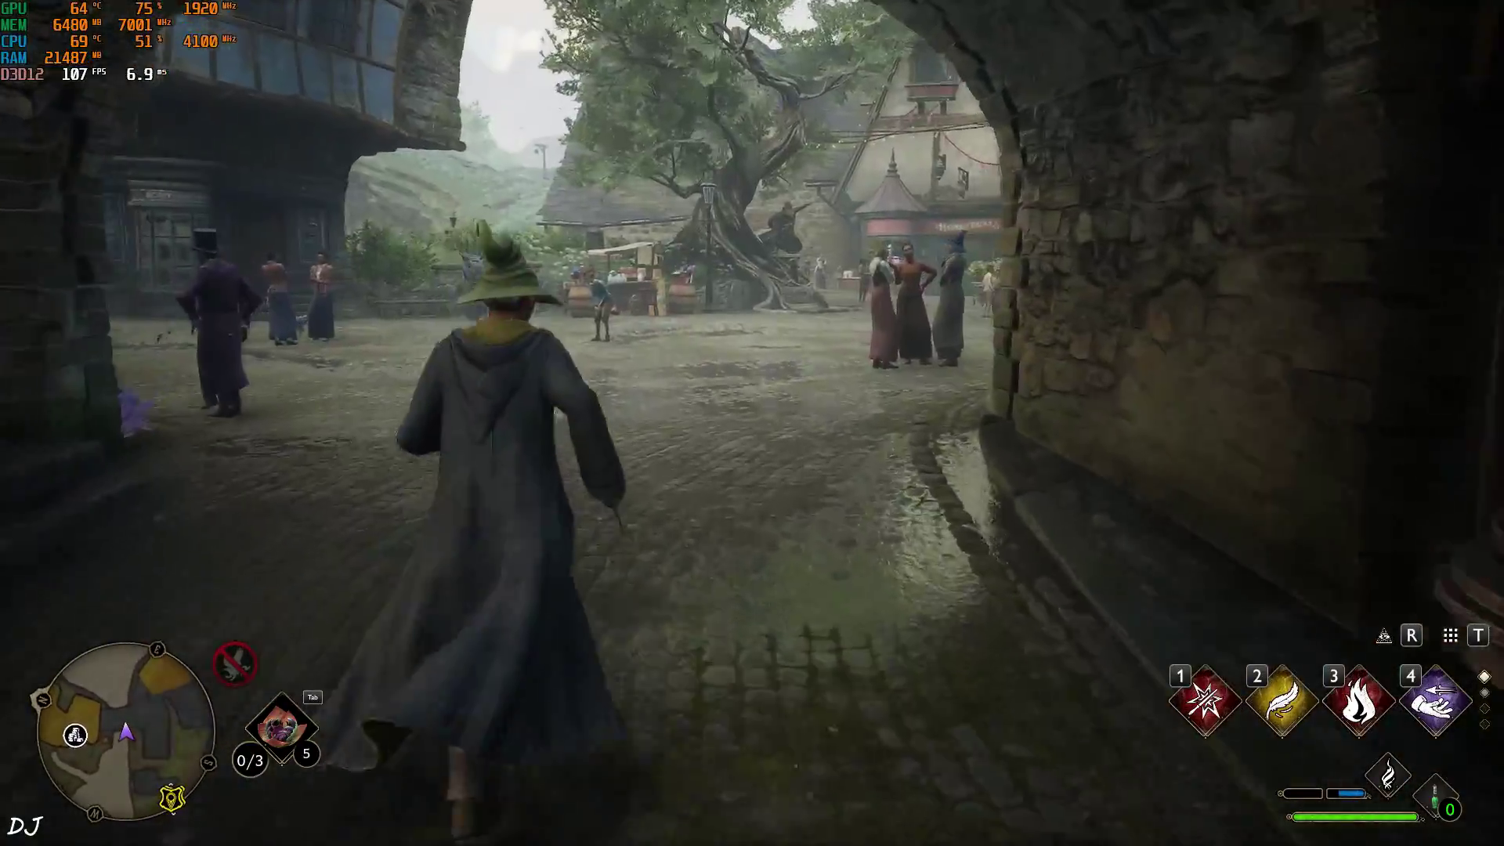
key(w)
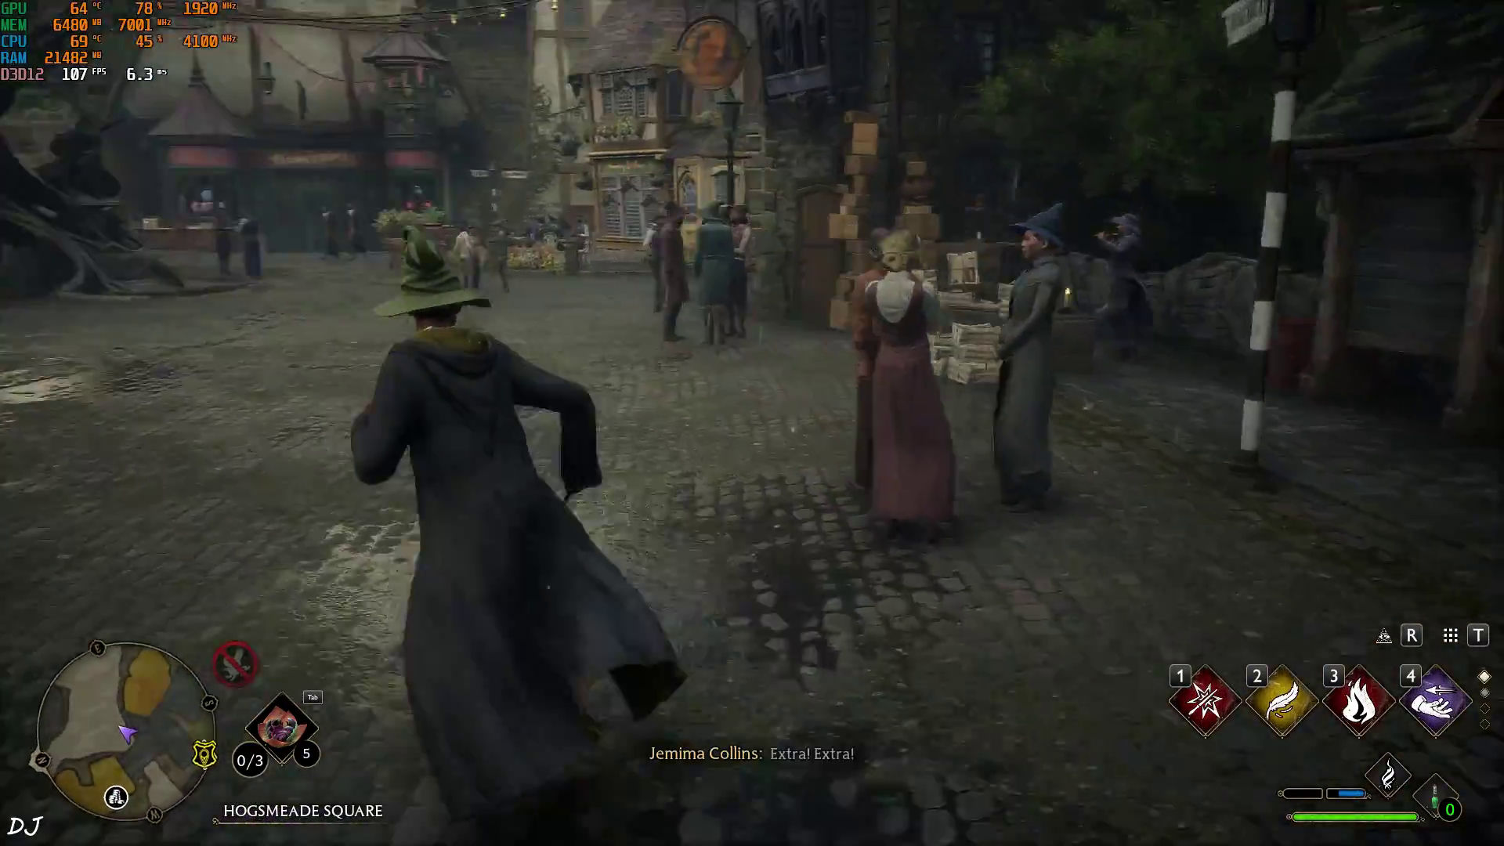
key(w)
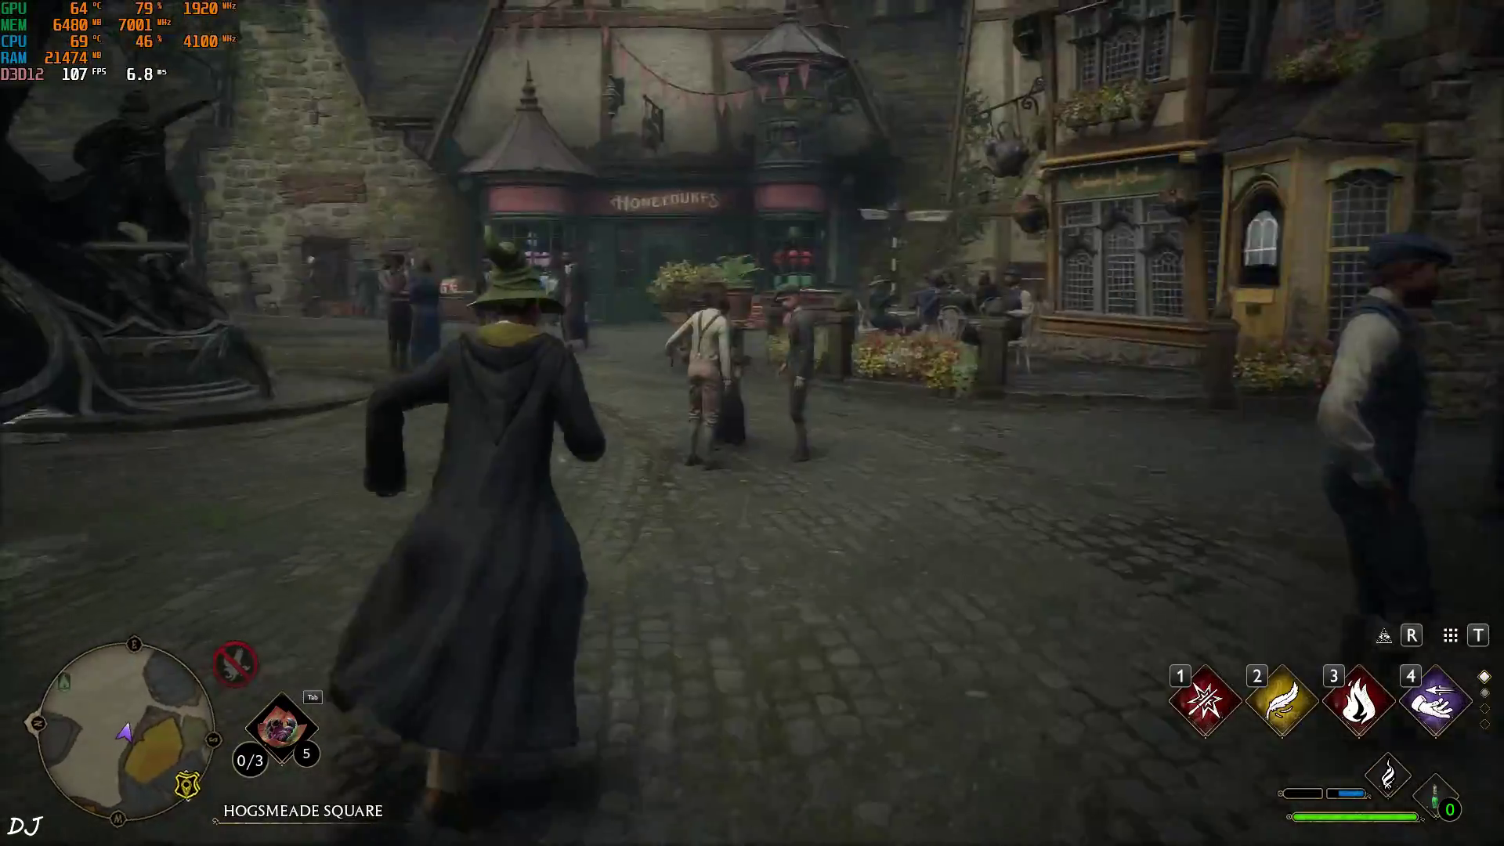
key(w)
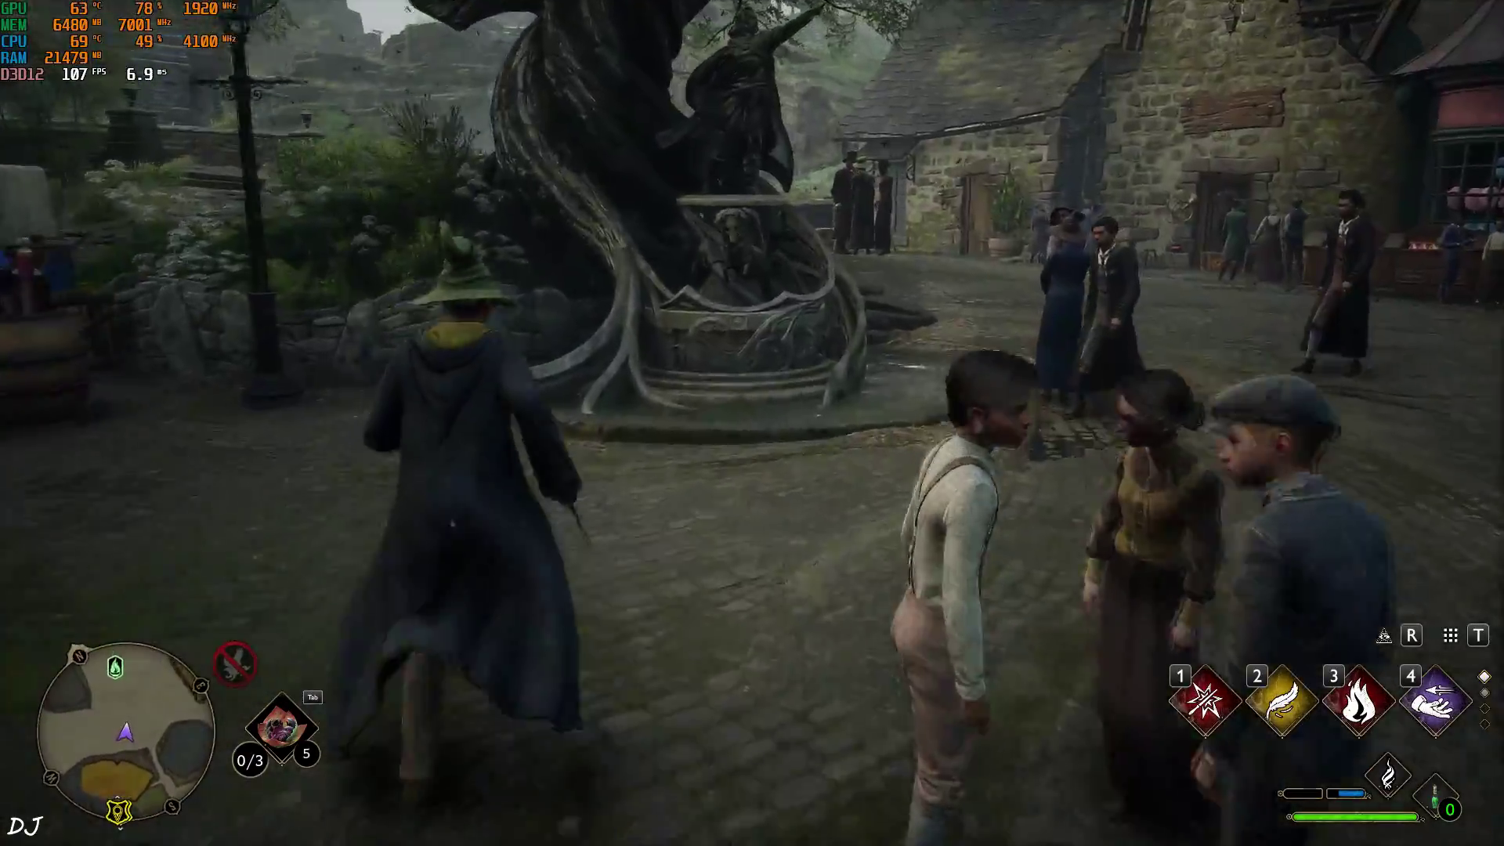
key(w)
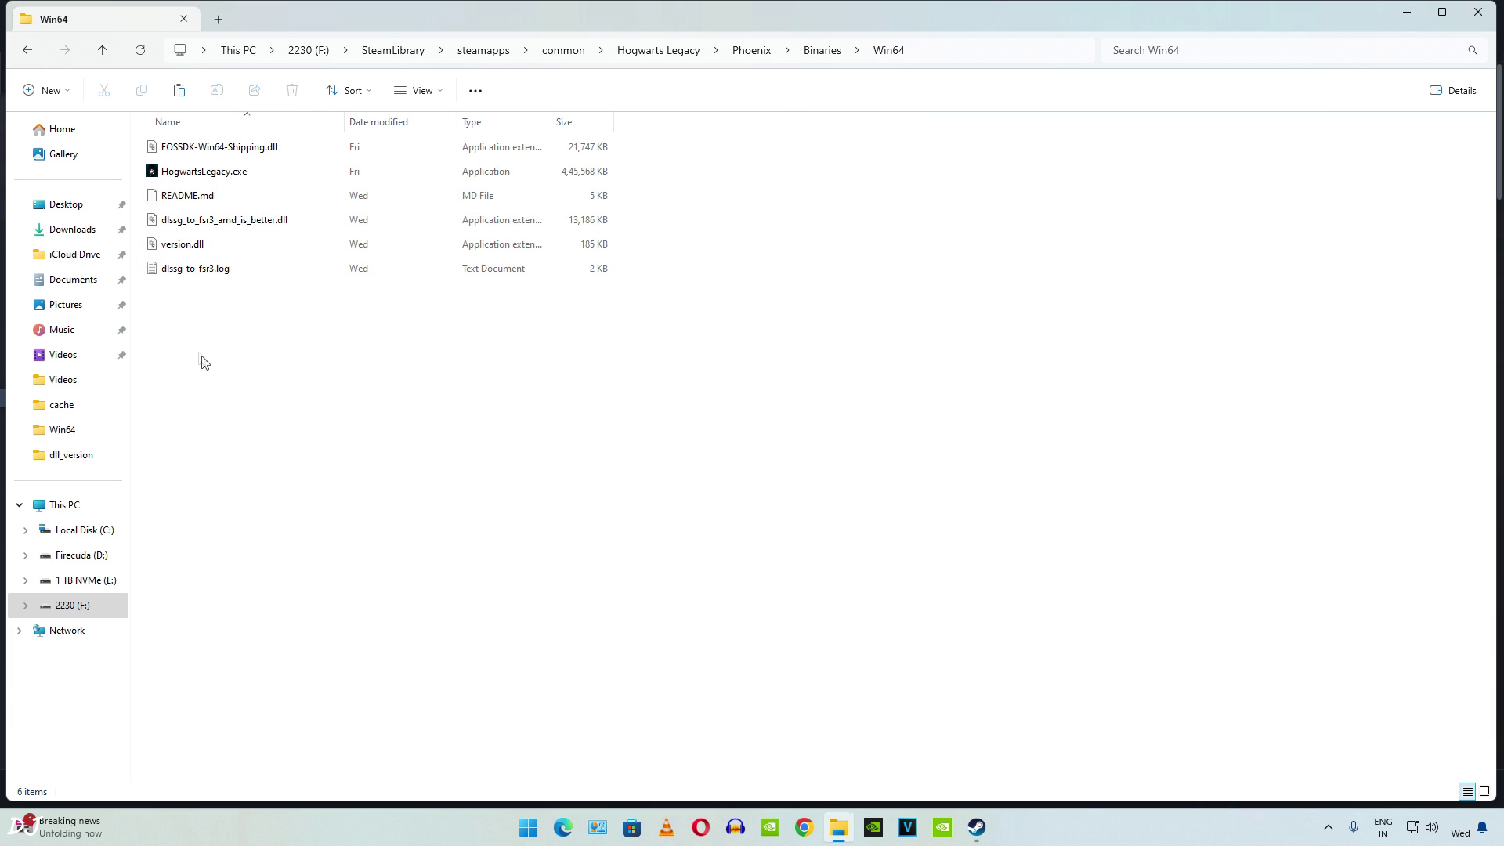
Step: Delete the frame generation mod's DLL and log files from the Hogwarts Legacy Phoenix\Binaries\Win64 folder
drag(198, 312, 186, 243)
key(Delete)
drag(363, 348, 337, 369)
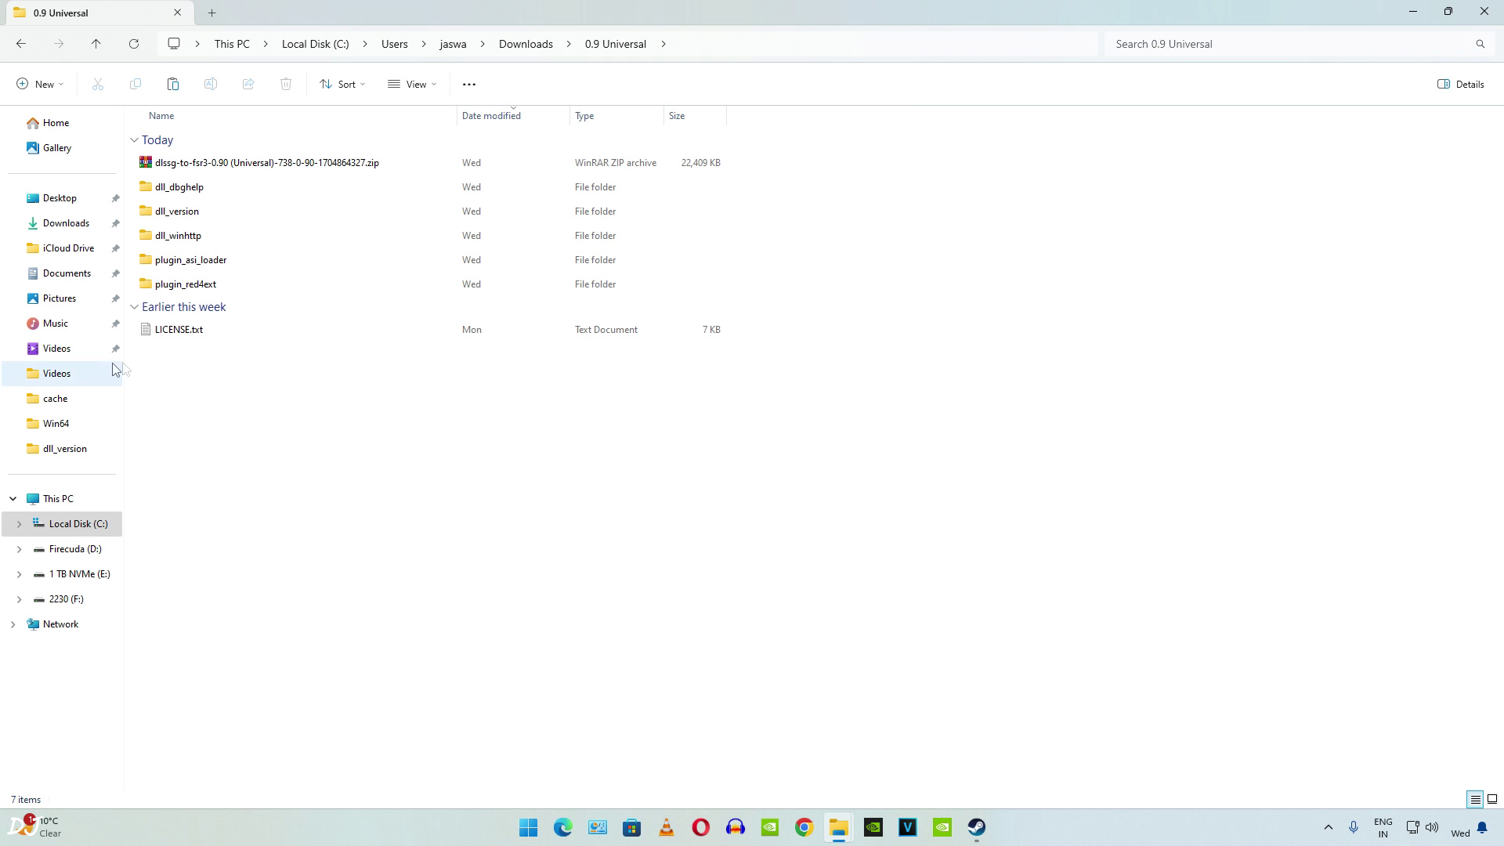
Step: Copy dlssg_to_fsr3_amd_is_better.dll and winhttp.dll from the dll_winhttp folder and open Hogwarts Legacy's Phoenix\Binaries\Win64 folder
double_click(176, 236)
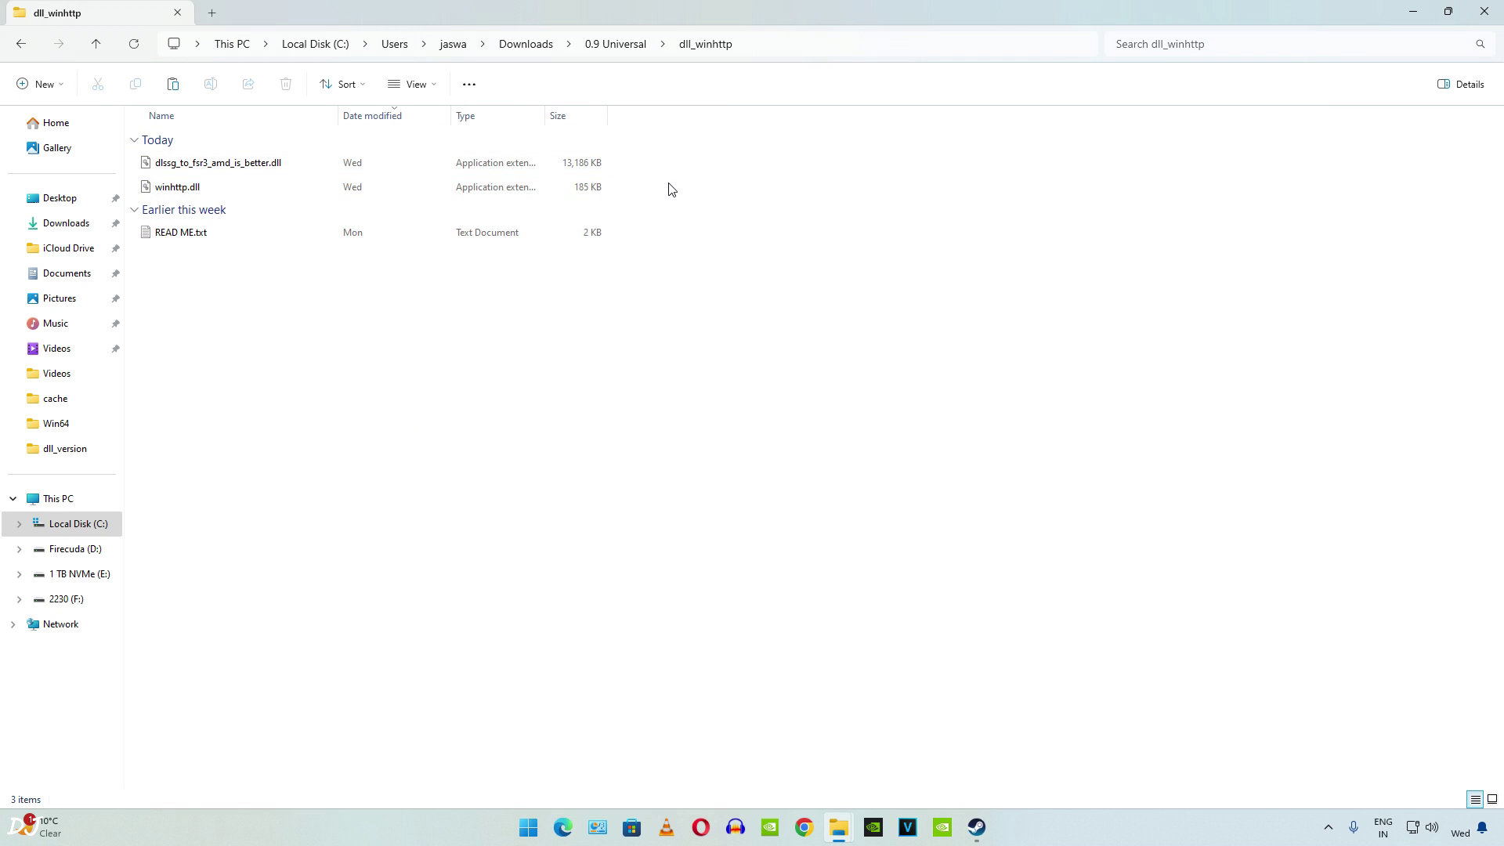
drag(672, 189, 251, 161)
right_click(214, 164)
click(413, 468)
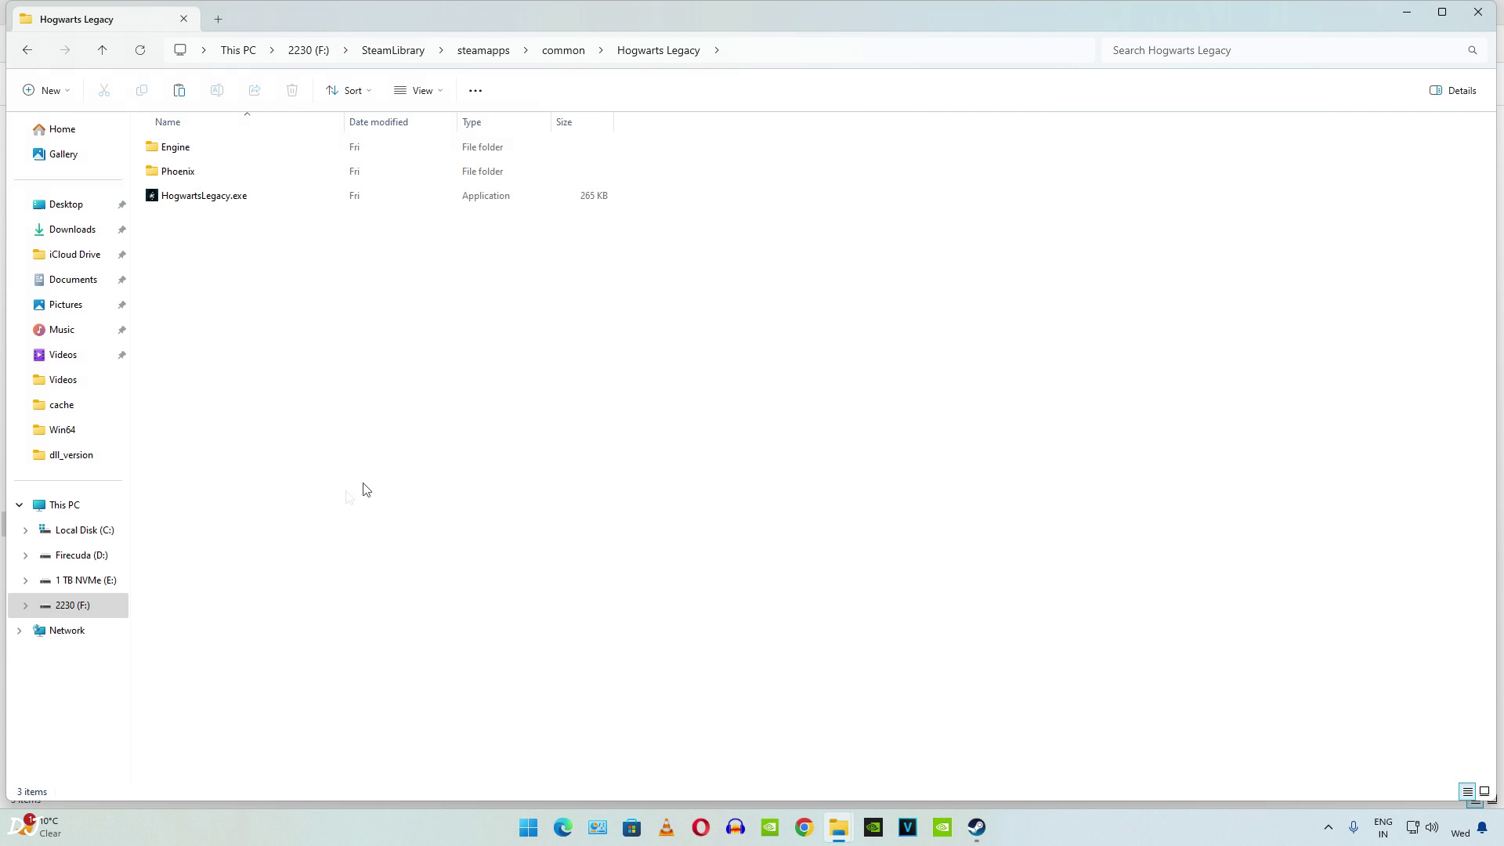
double_click(164, 173)
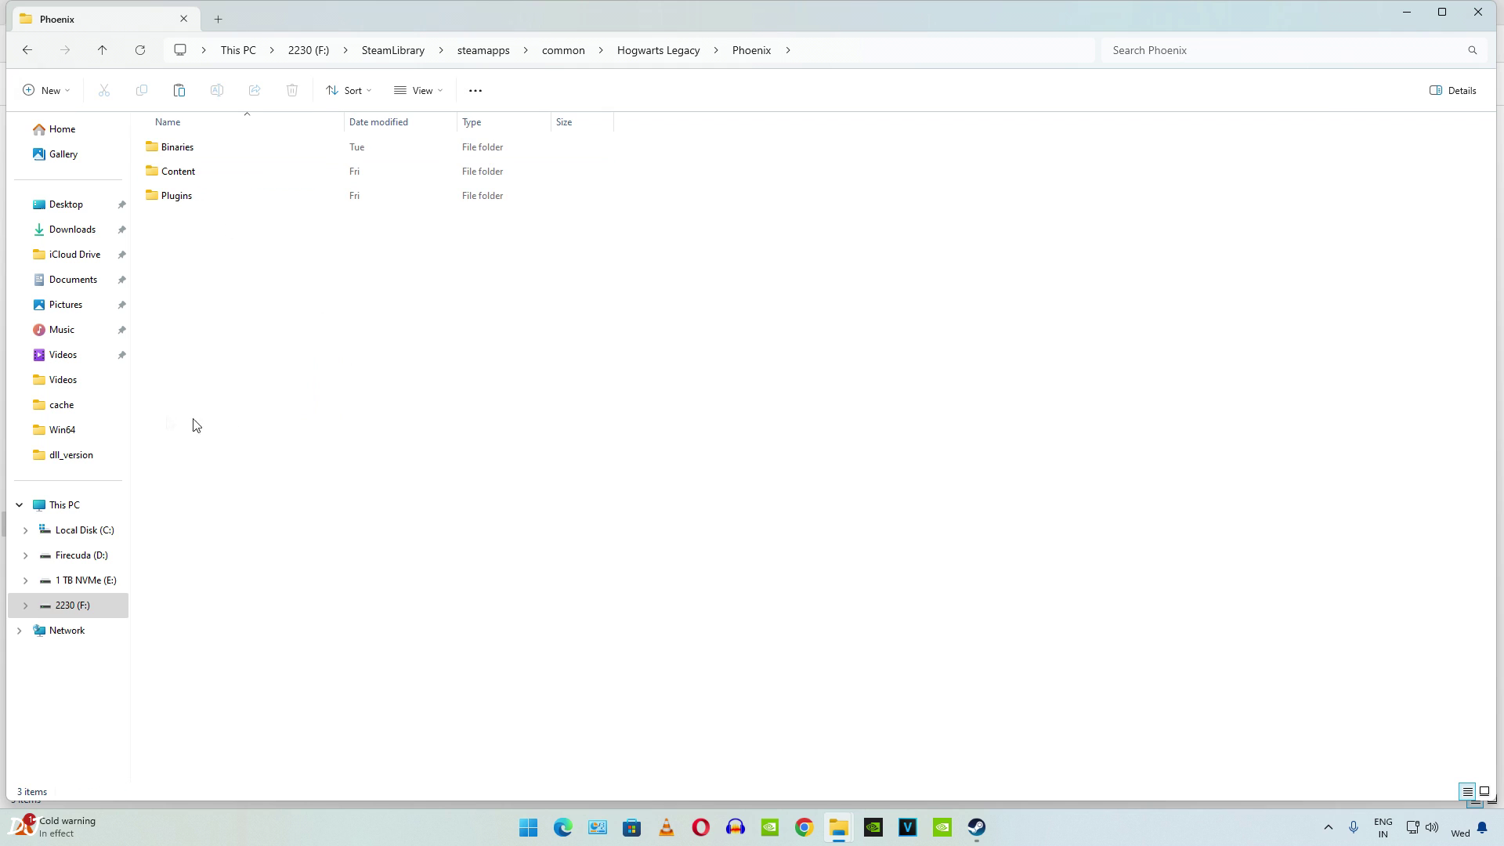
double_click(176, 149)
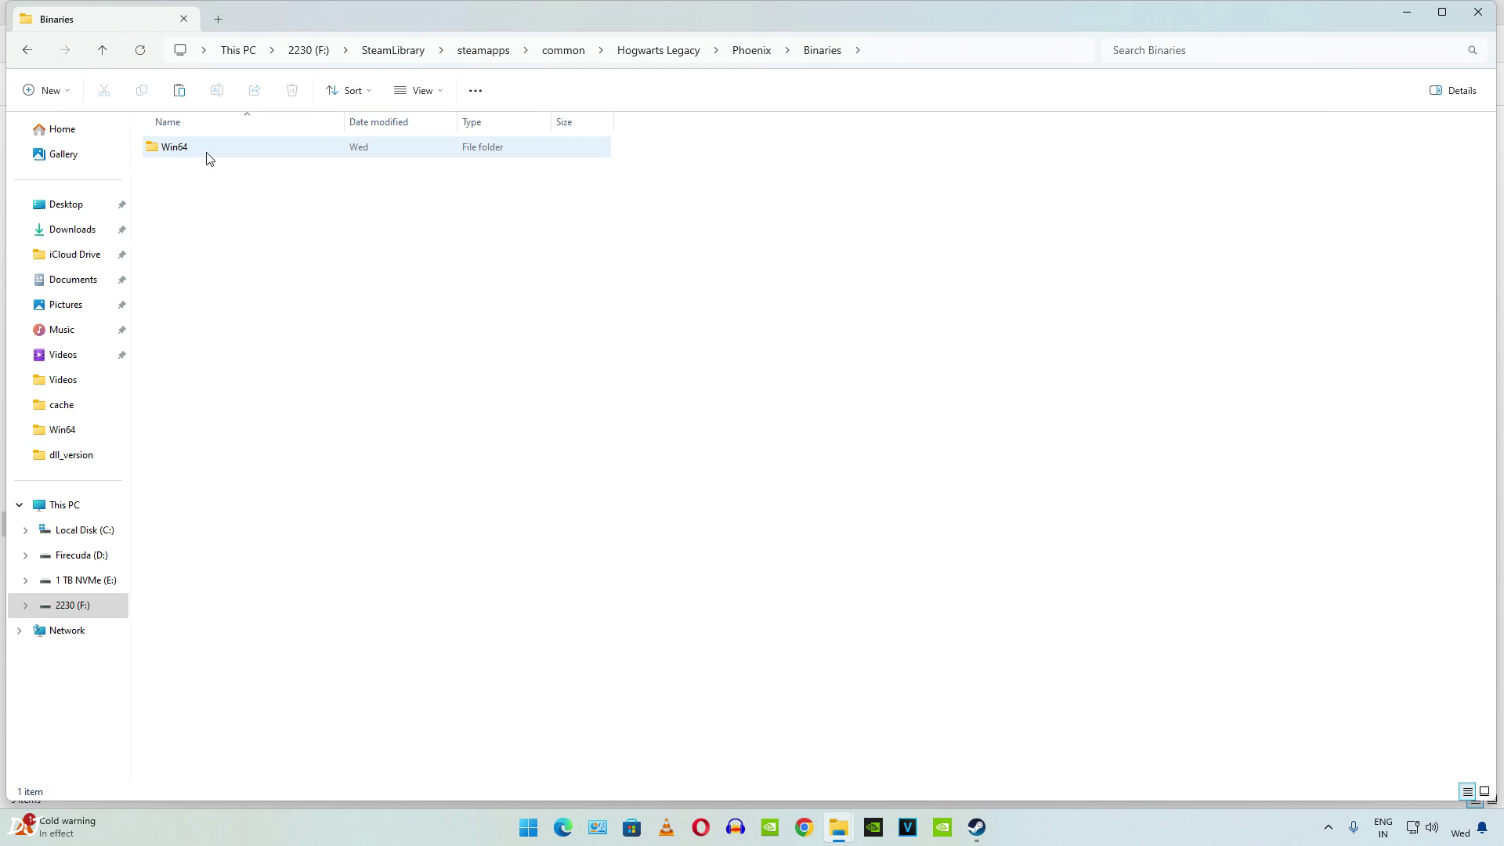
double_click(175, 149)
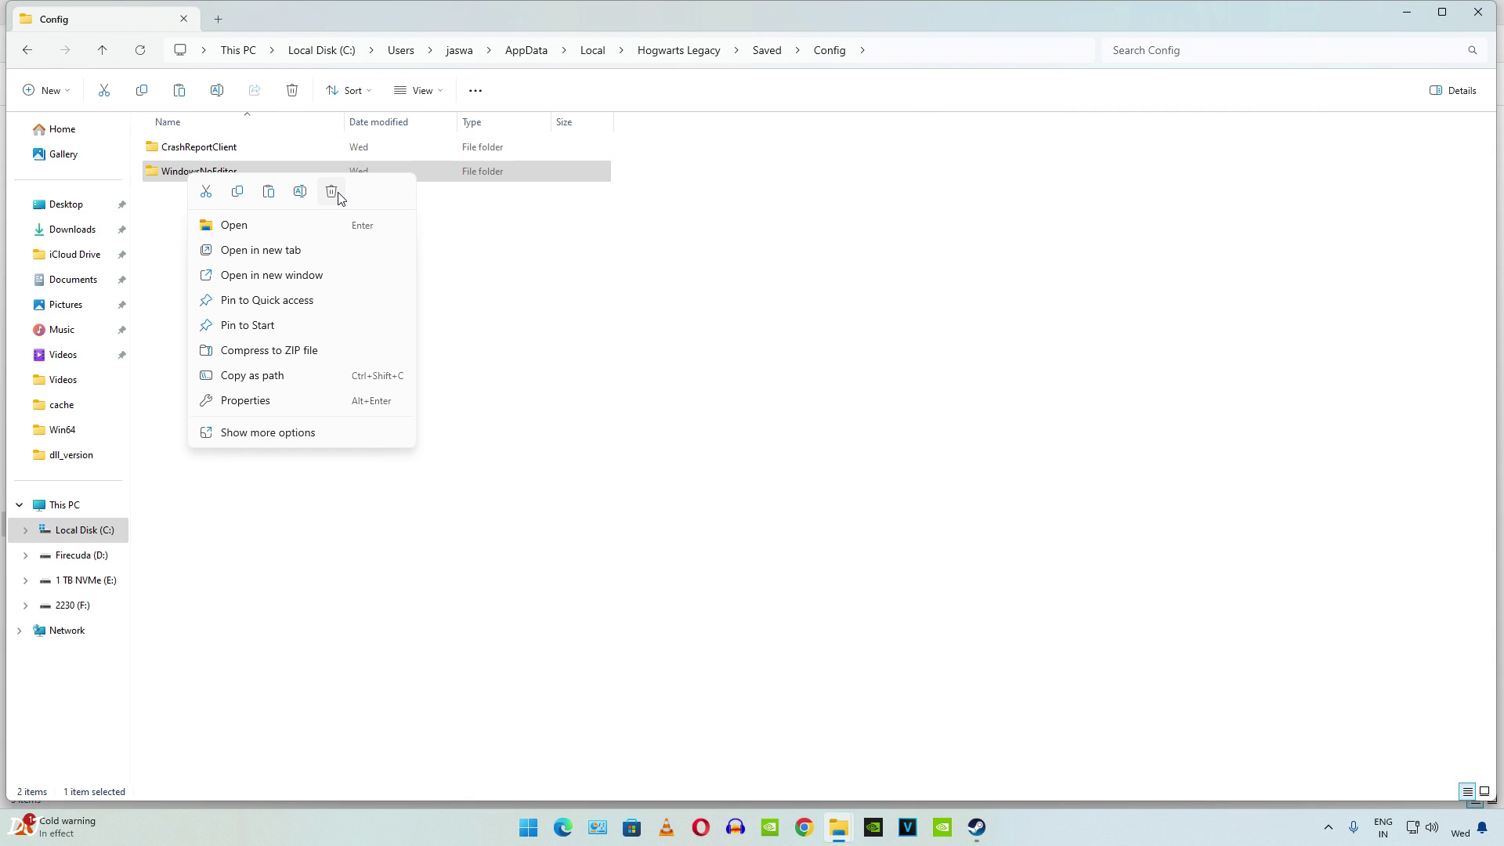
Step: Delete the WindowsNoEditor folder from Hogwarts Legacy's Saved\Config folder in AppData\Local and launch the game from Steam
click(332, 193)
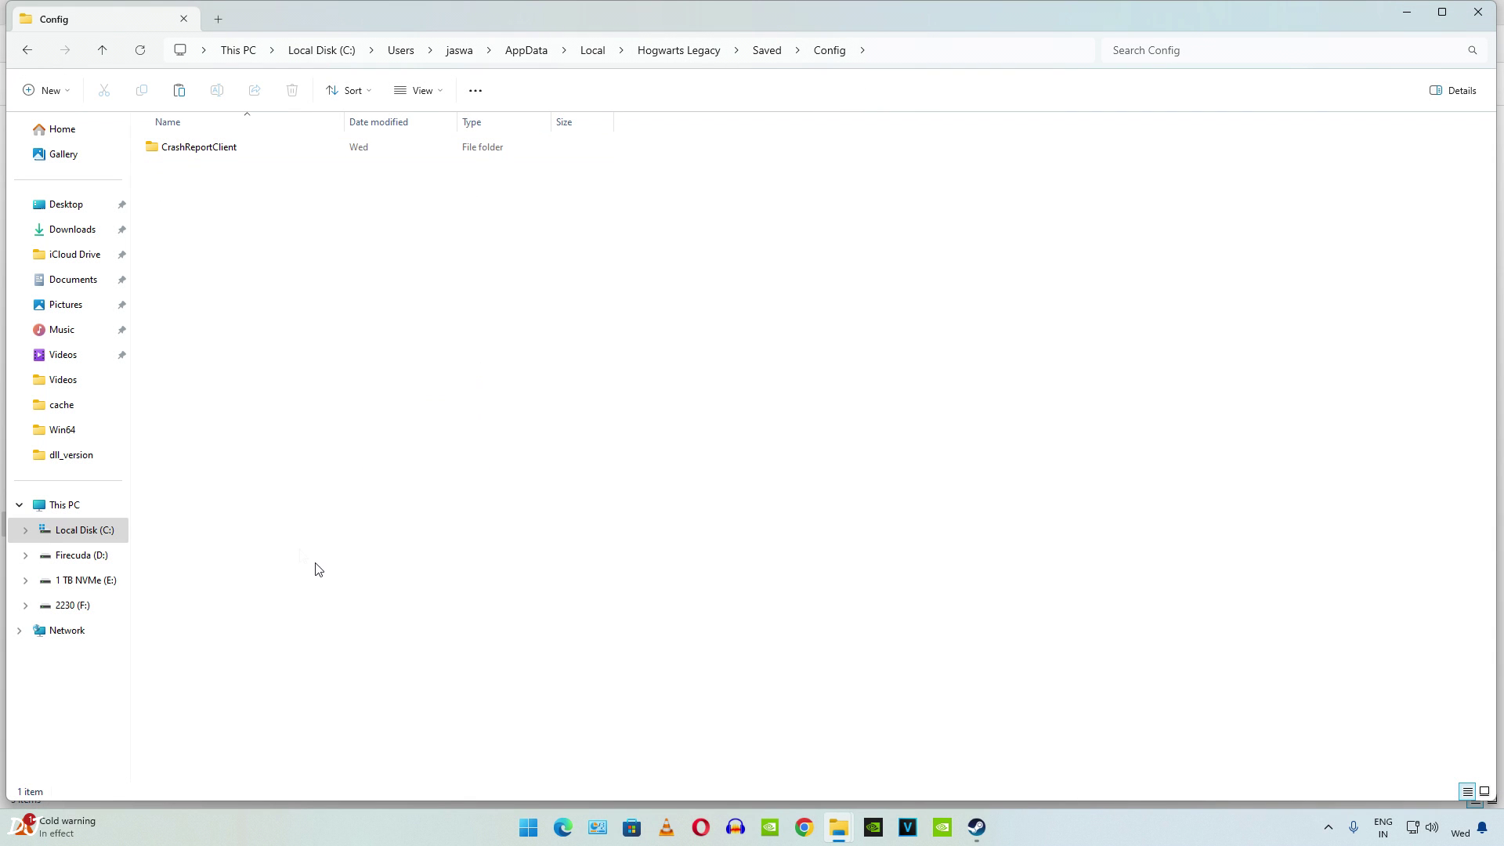
click(981, 838)
click(392, 339)
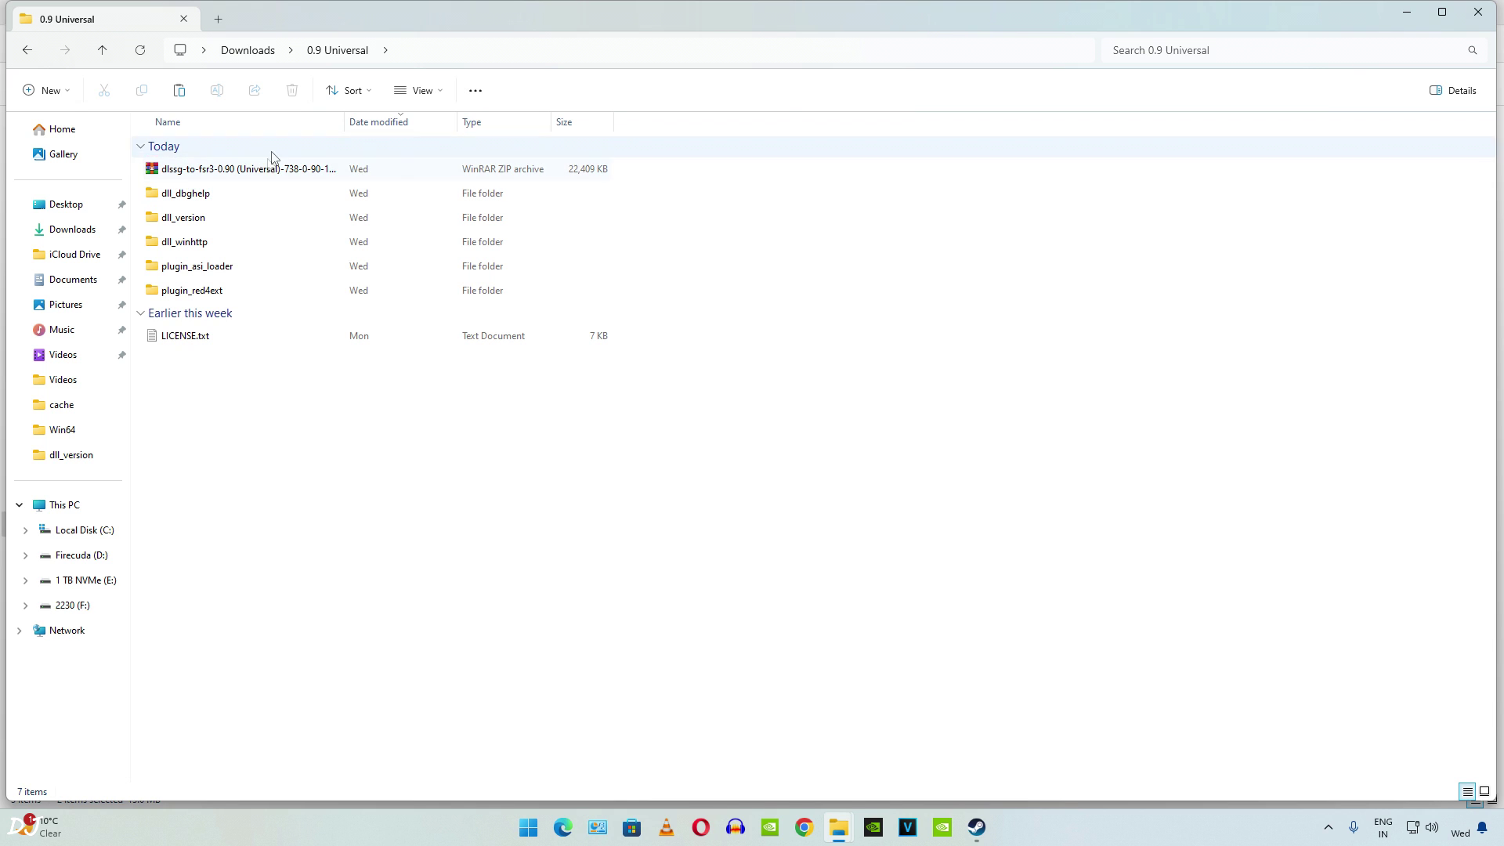
Step: Copy dlssg_to_fsr3_amd_is_better.dll and dbghelp.dll from the dll_dbghelp folder of 0.9 Universal
double_click(191, 196)
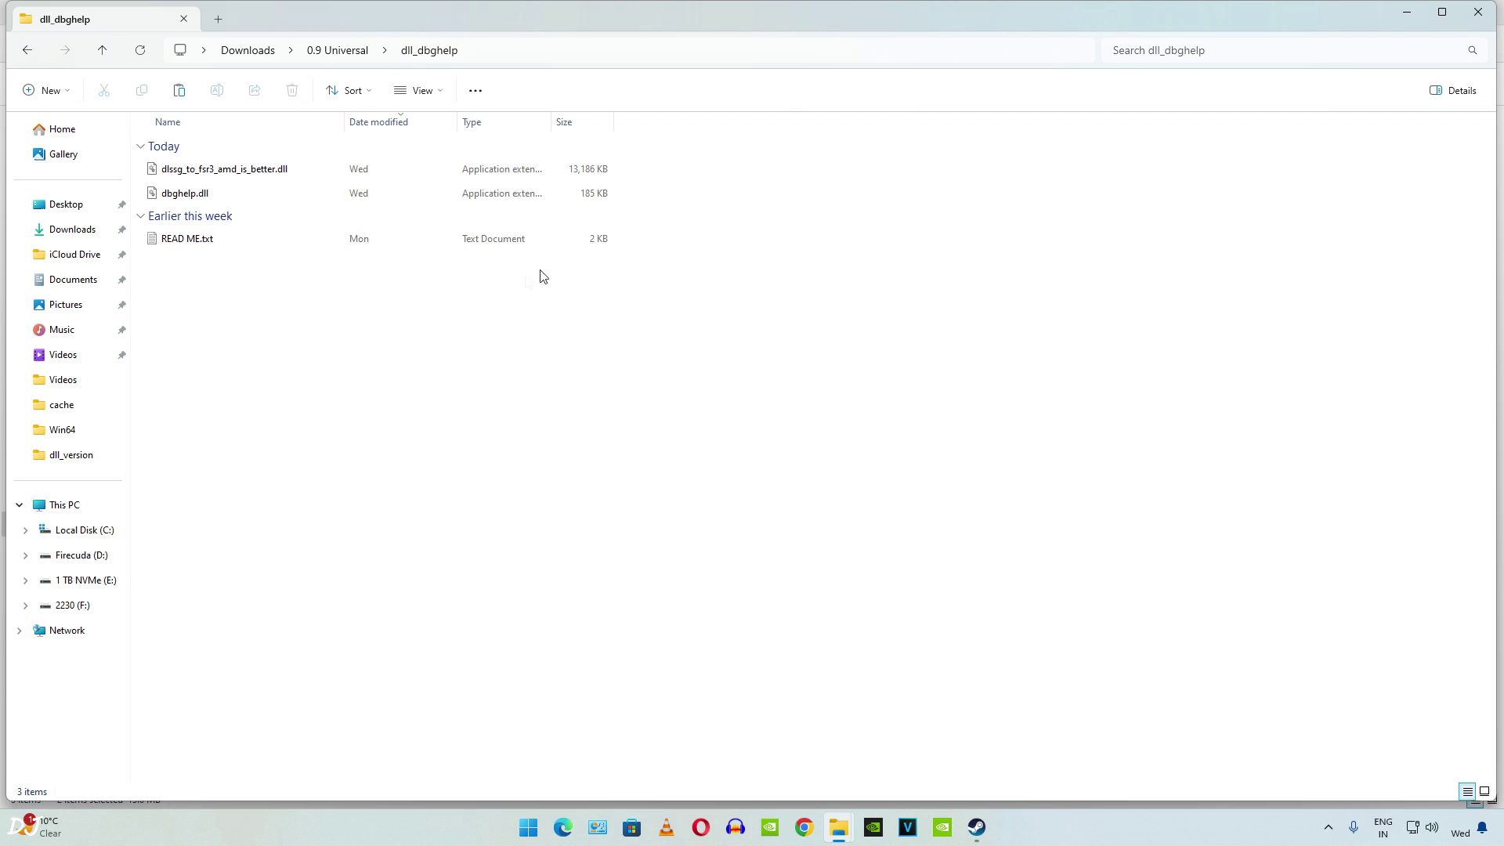
drag(649, 189, 533, 161)
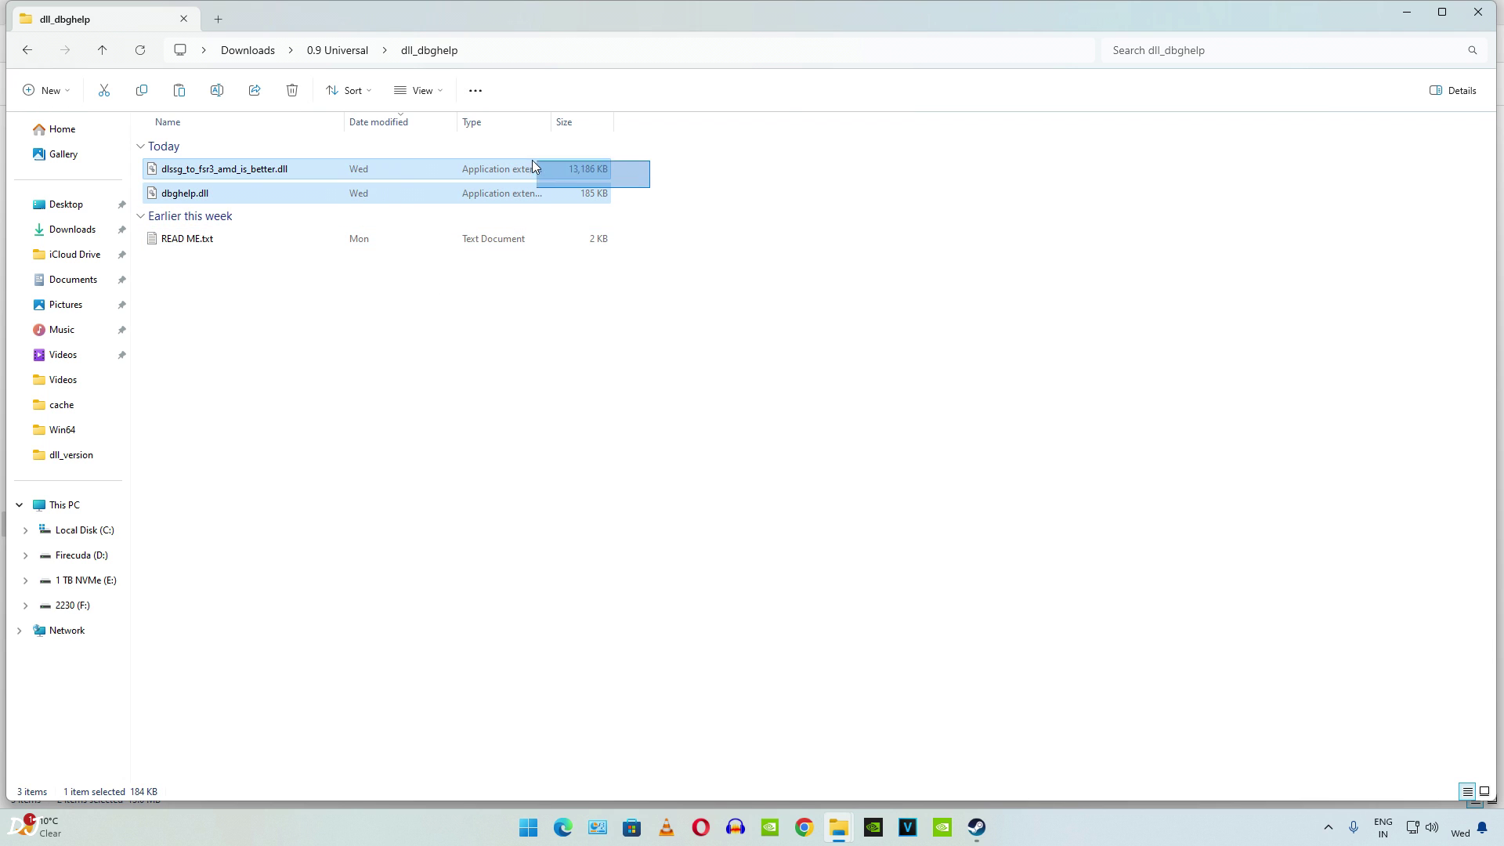
right_click(264, 172)
click(305, 178)
click(408, 465)
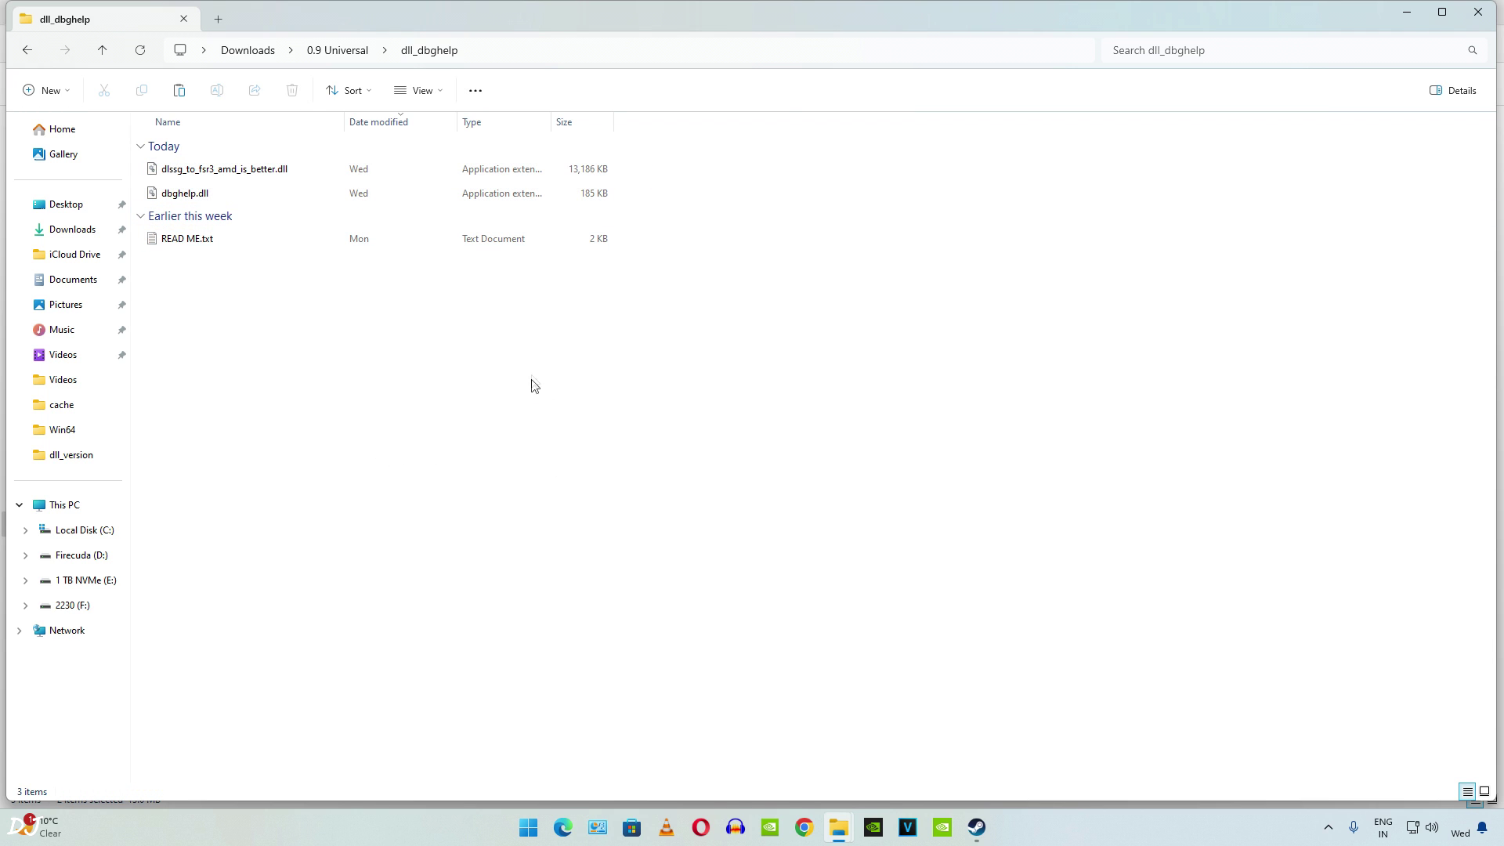
Step: Browse Cyberpunk 2077's local files from the Steam library and bring its installation folder into view
click(977, 828)
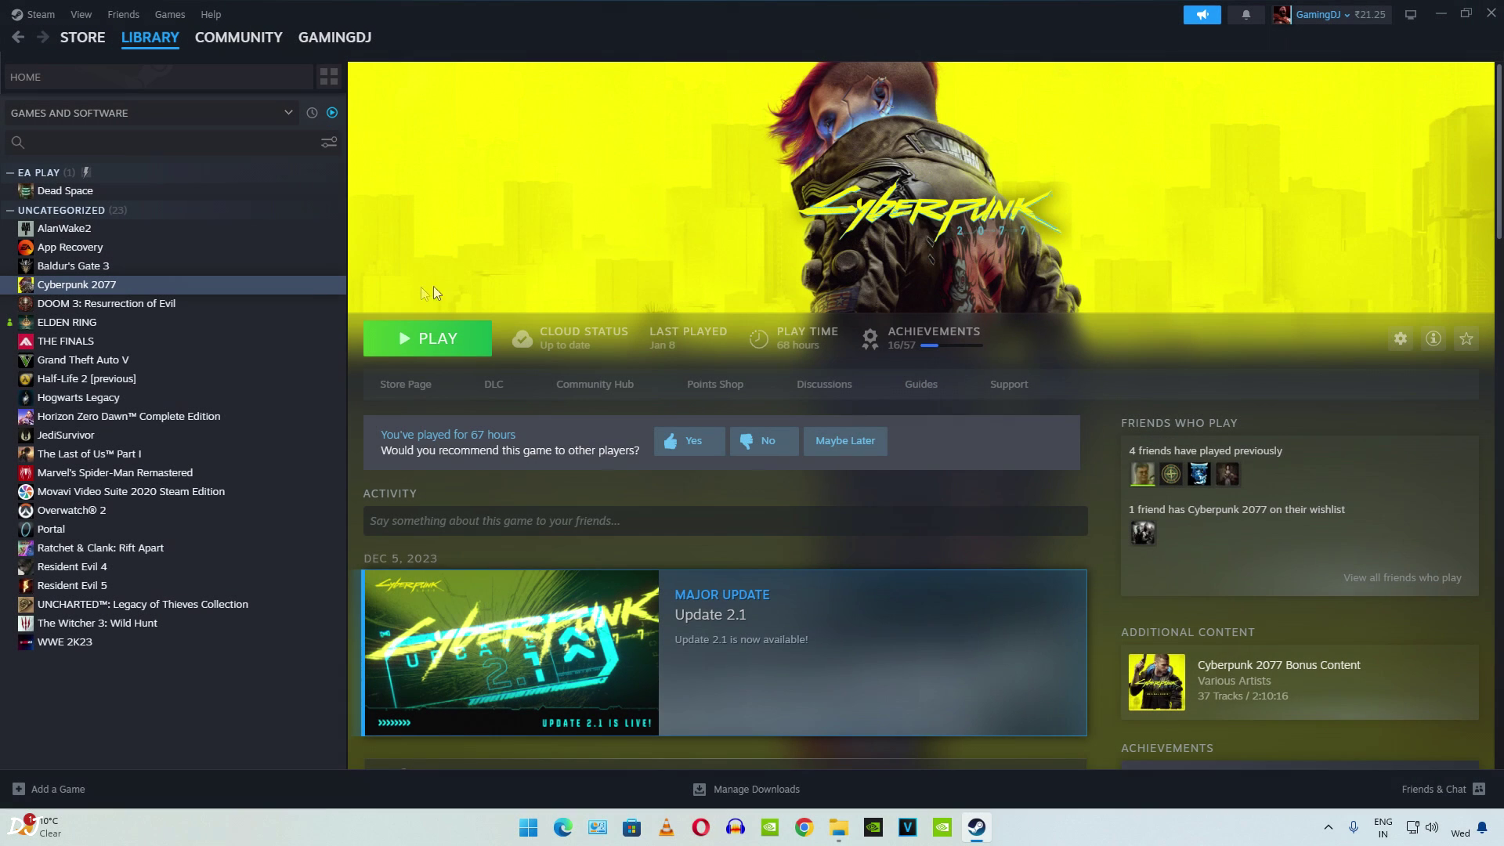
right_click(84, 289)
mouse_move(134, 389)
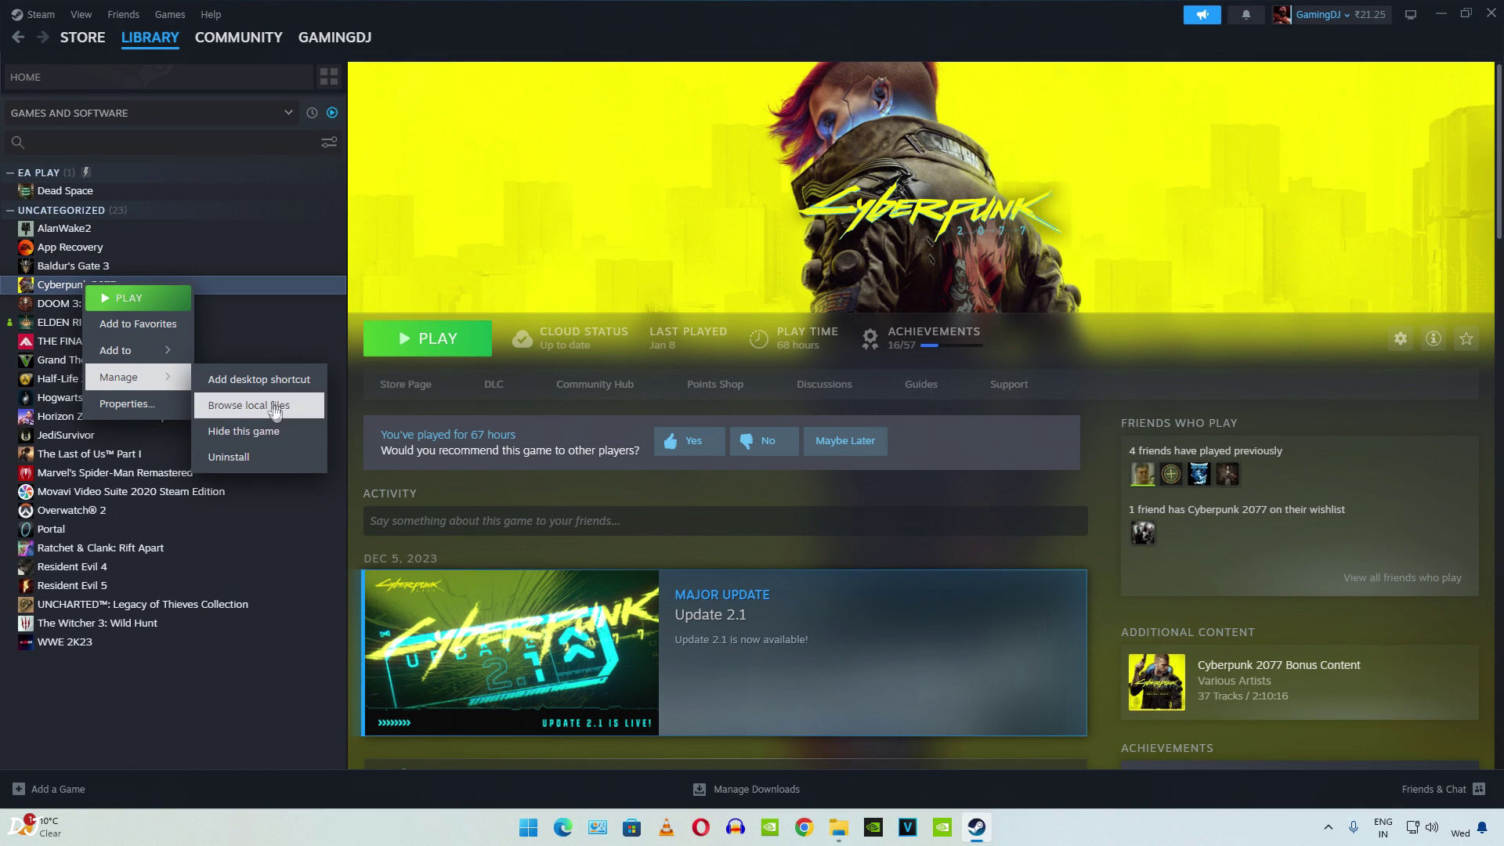
click(250, 405)
mouse_move(842, 842)
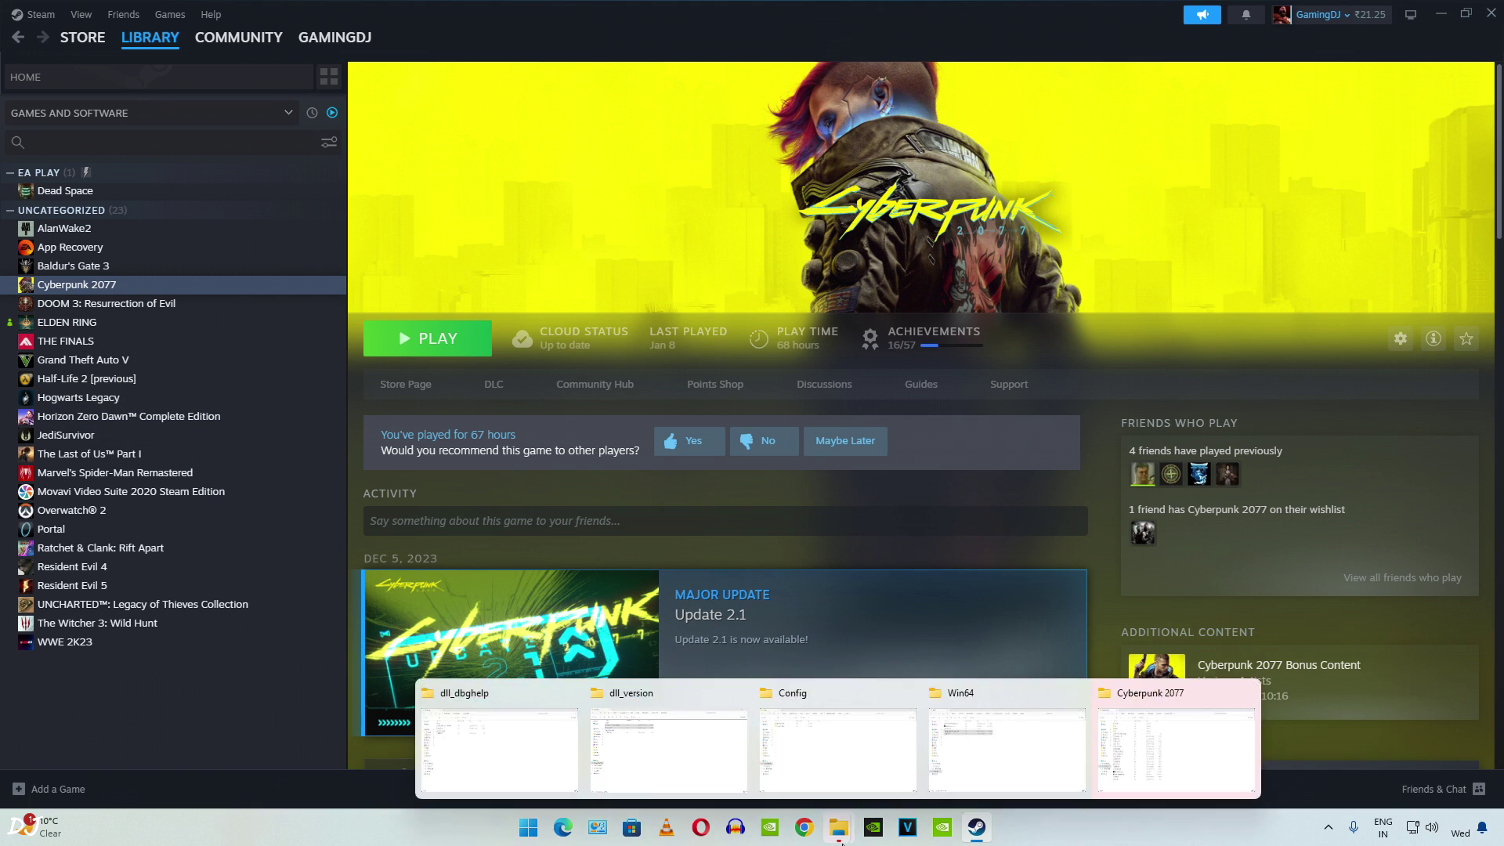
click(1110, 741)
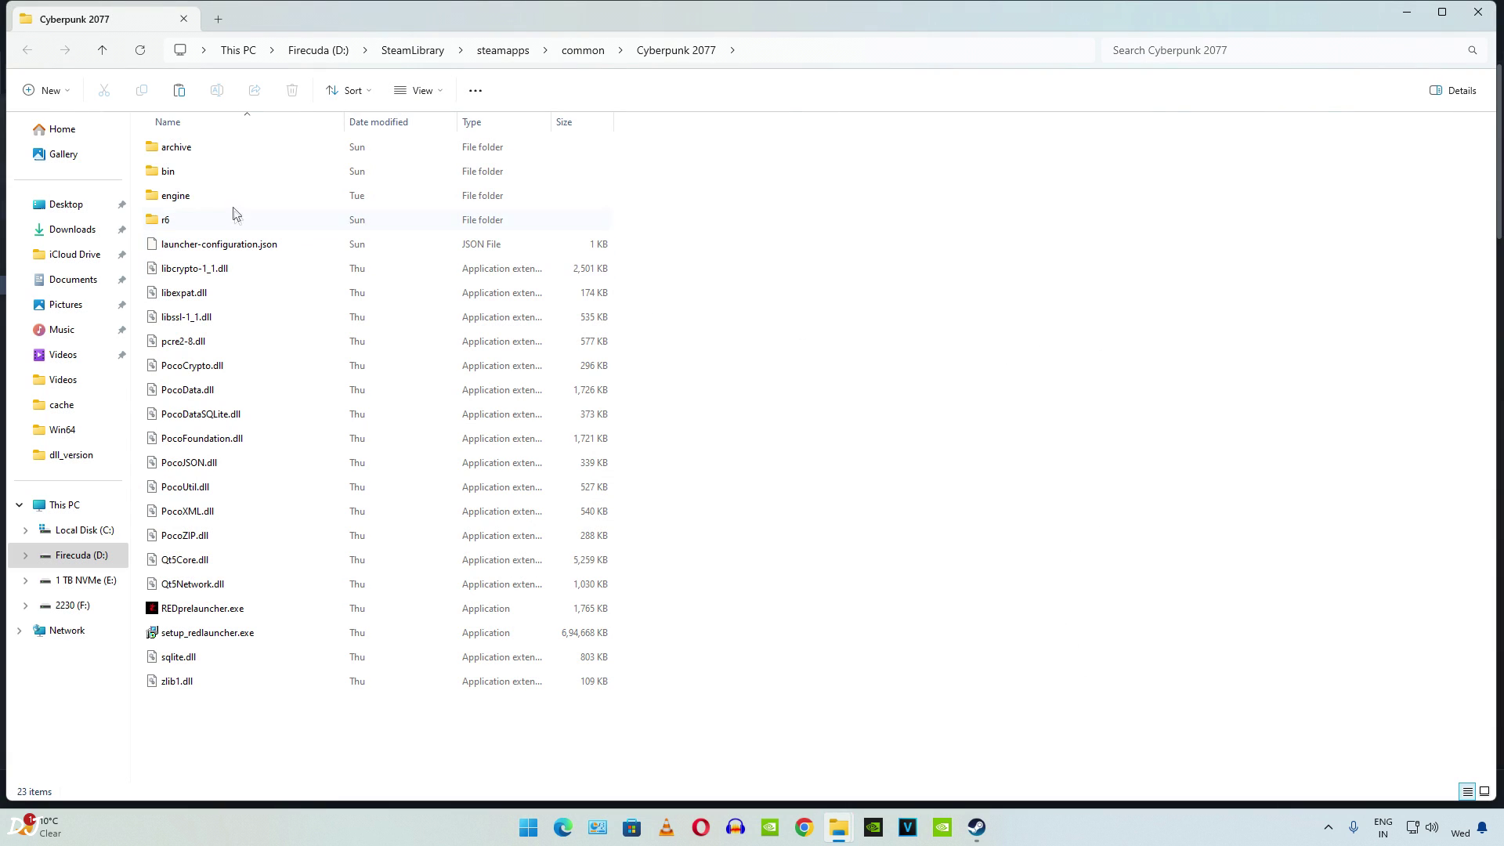
Step: Paste the two copied DLL files into Cyberpunk 2077's bin\x64 folder, replacing the files with the same names
double_click(156, 174)
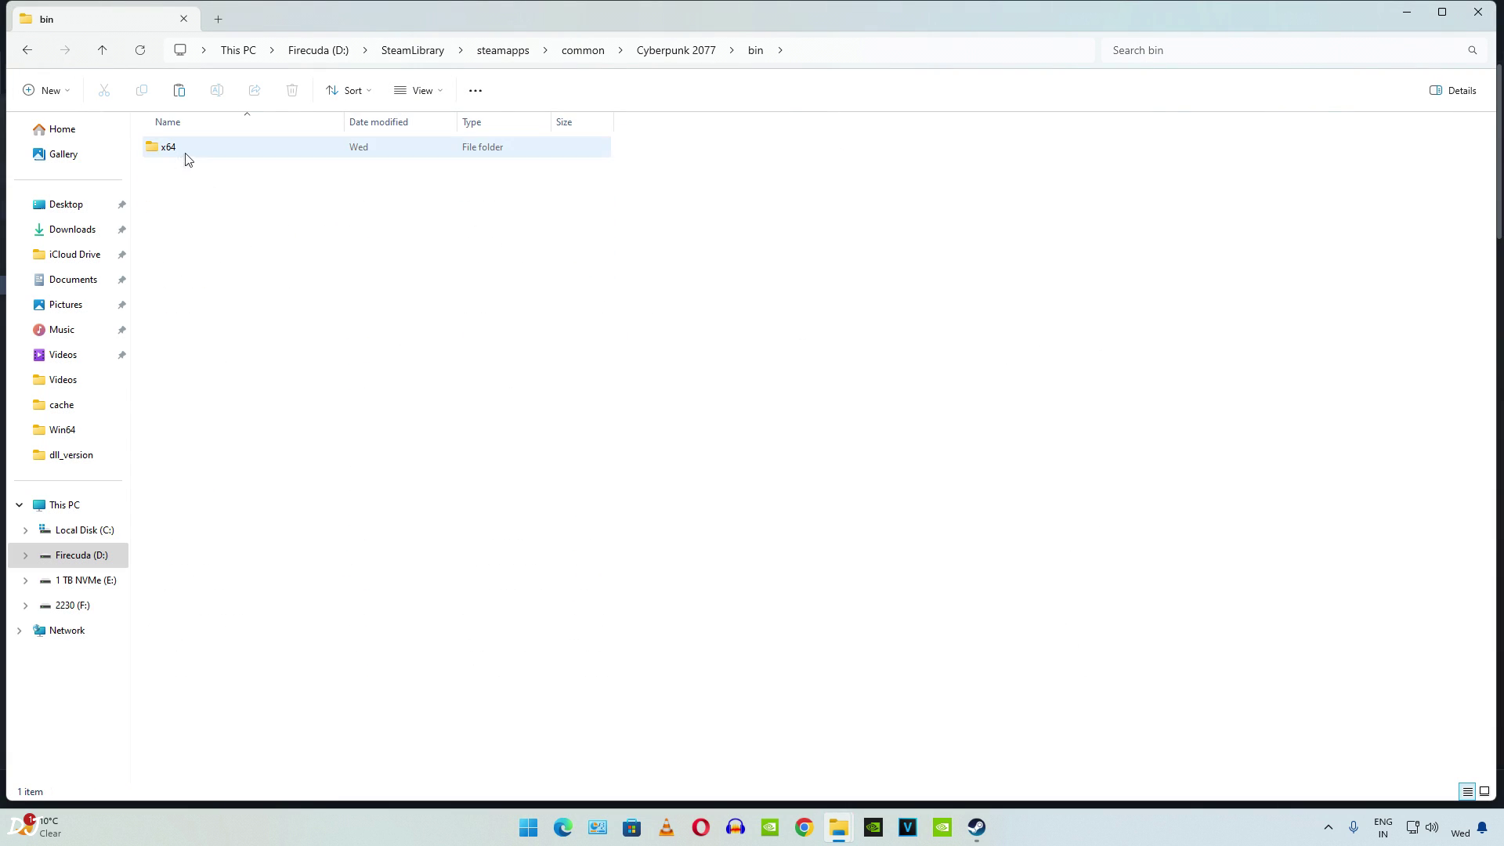
double_click(156, 149)
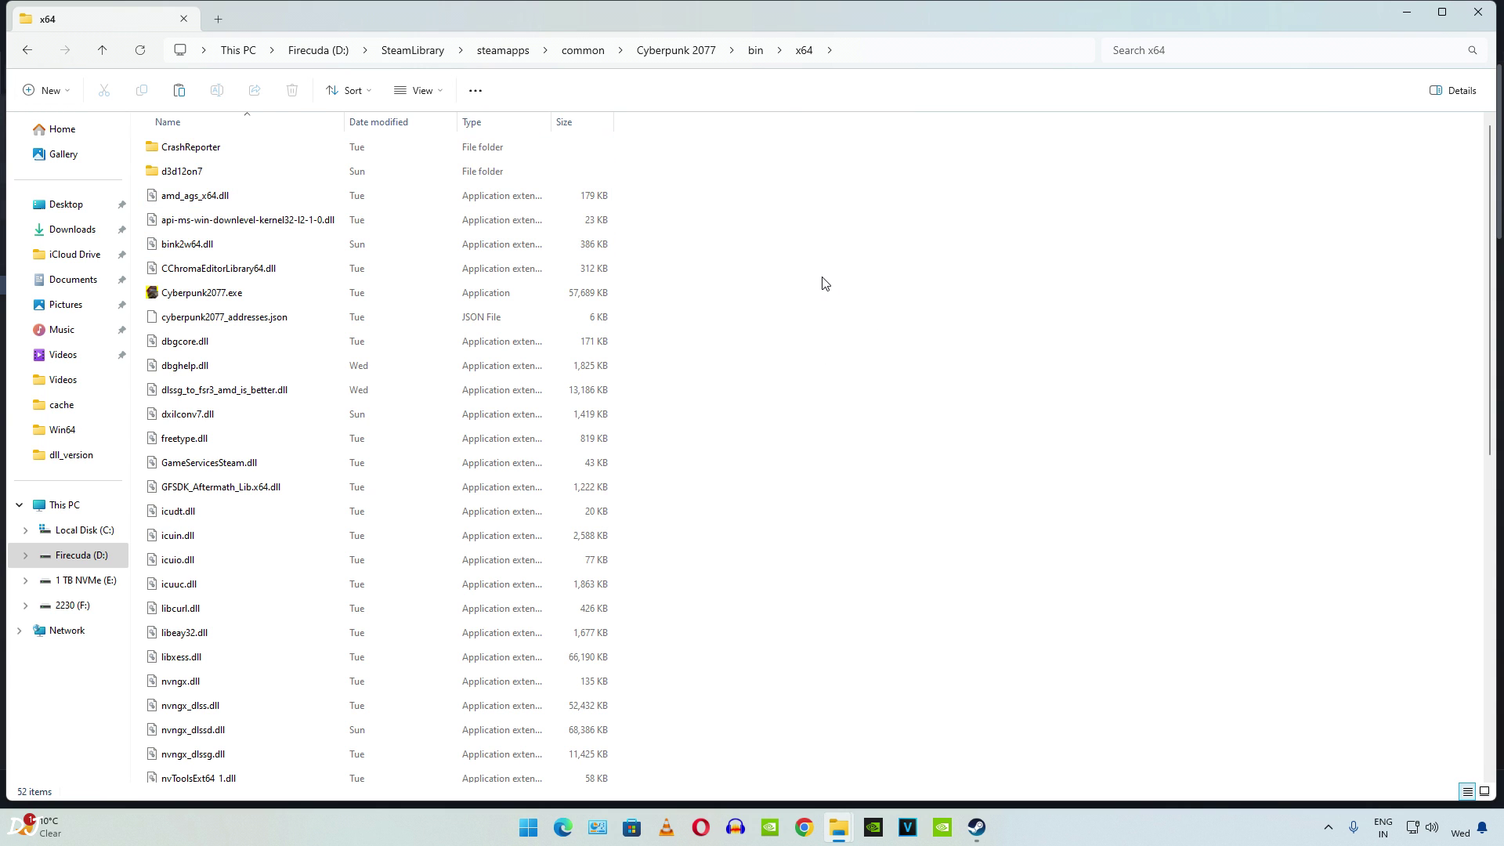
key(ctrl+v)
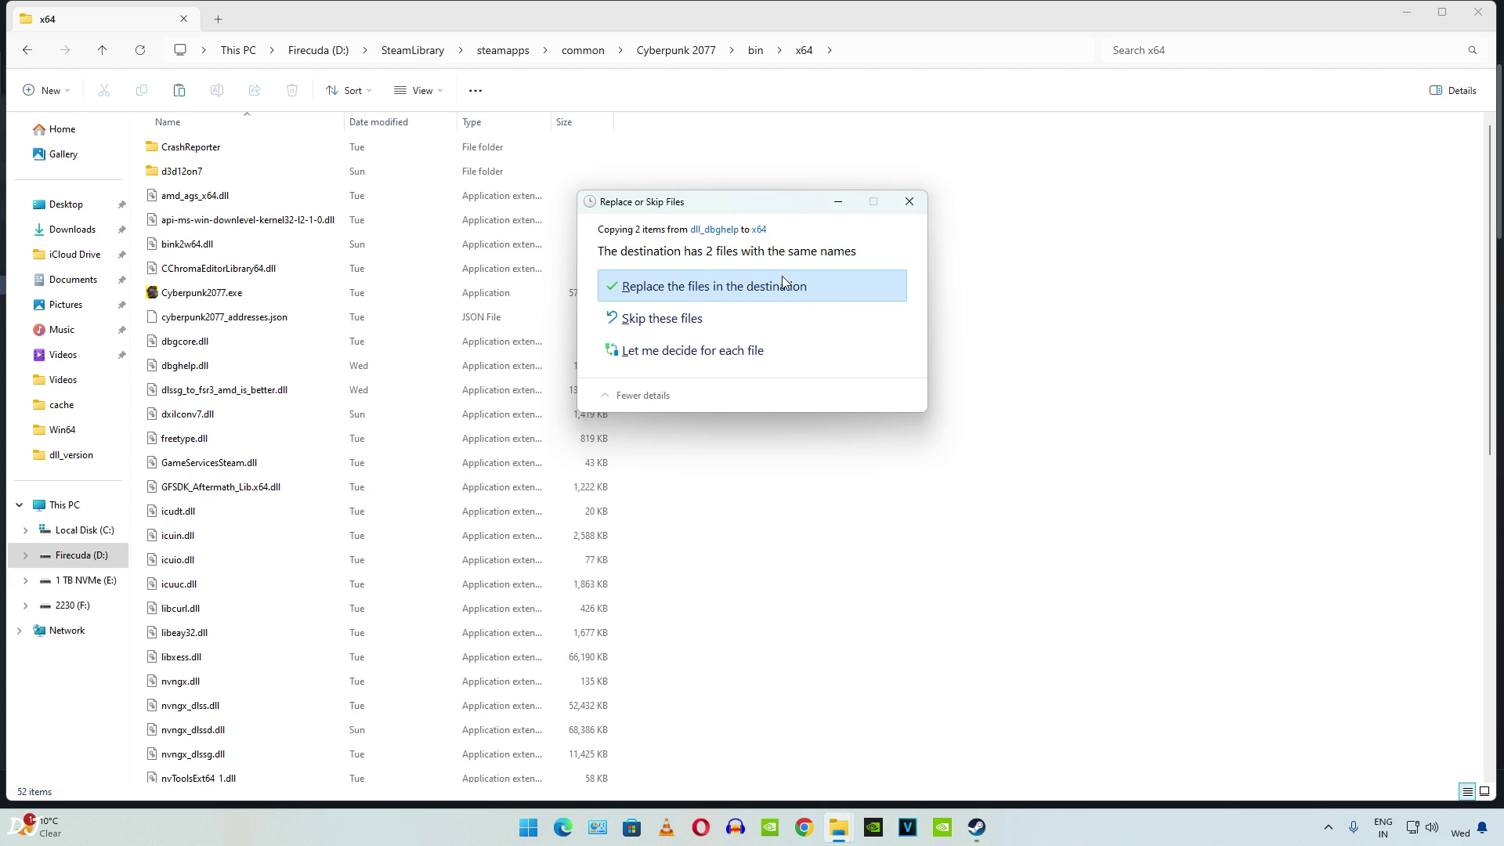
click(756, 286)
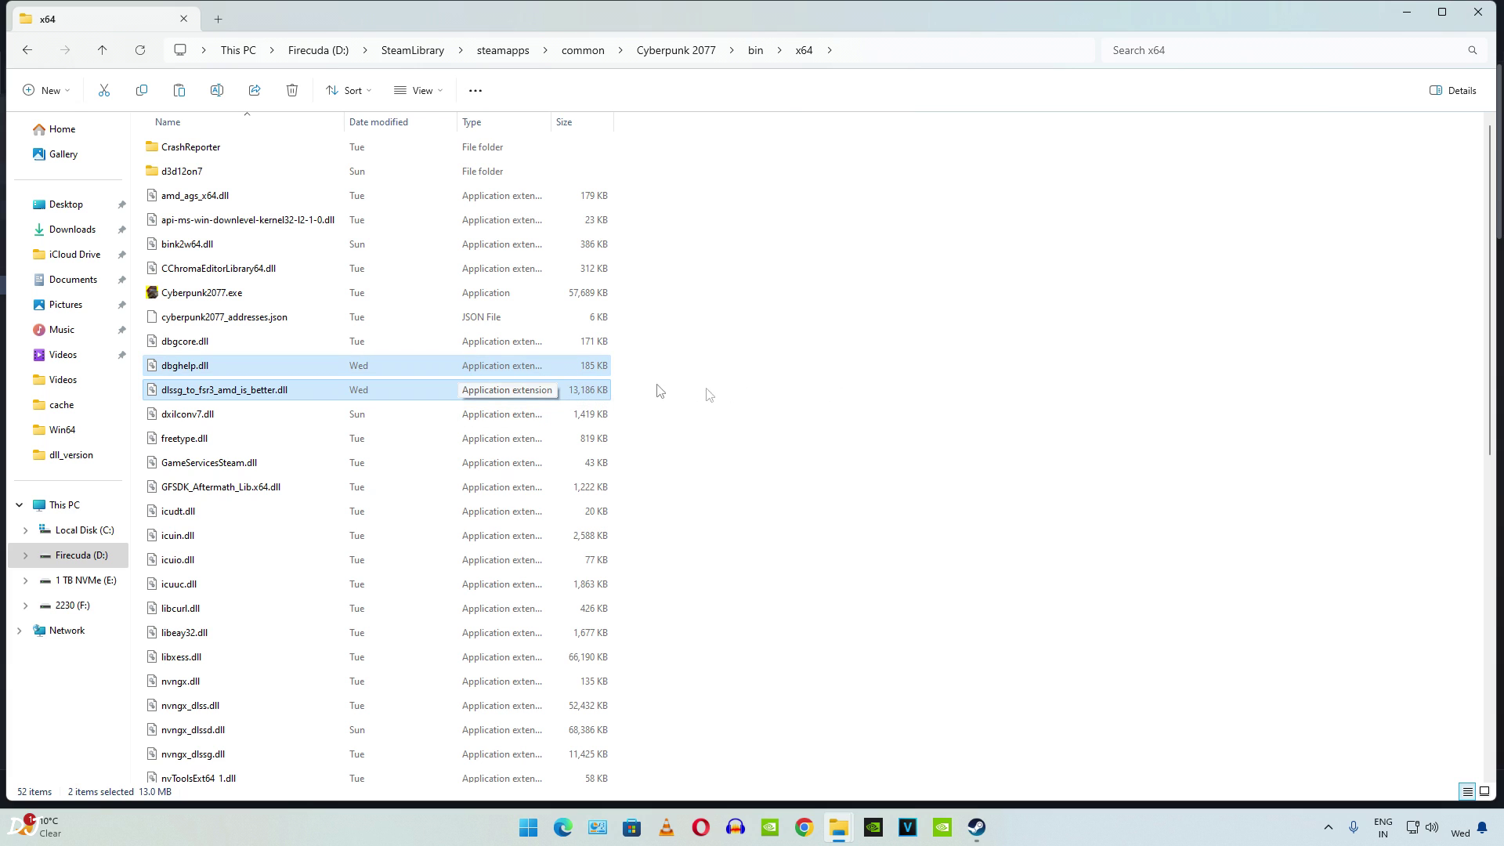
Step: Launch Cyberpunk 2077 from the Steam library and review its graphics settings and the NVIDIA Reflex Low Latency option
click(976, 828)
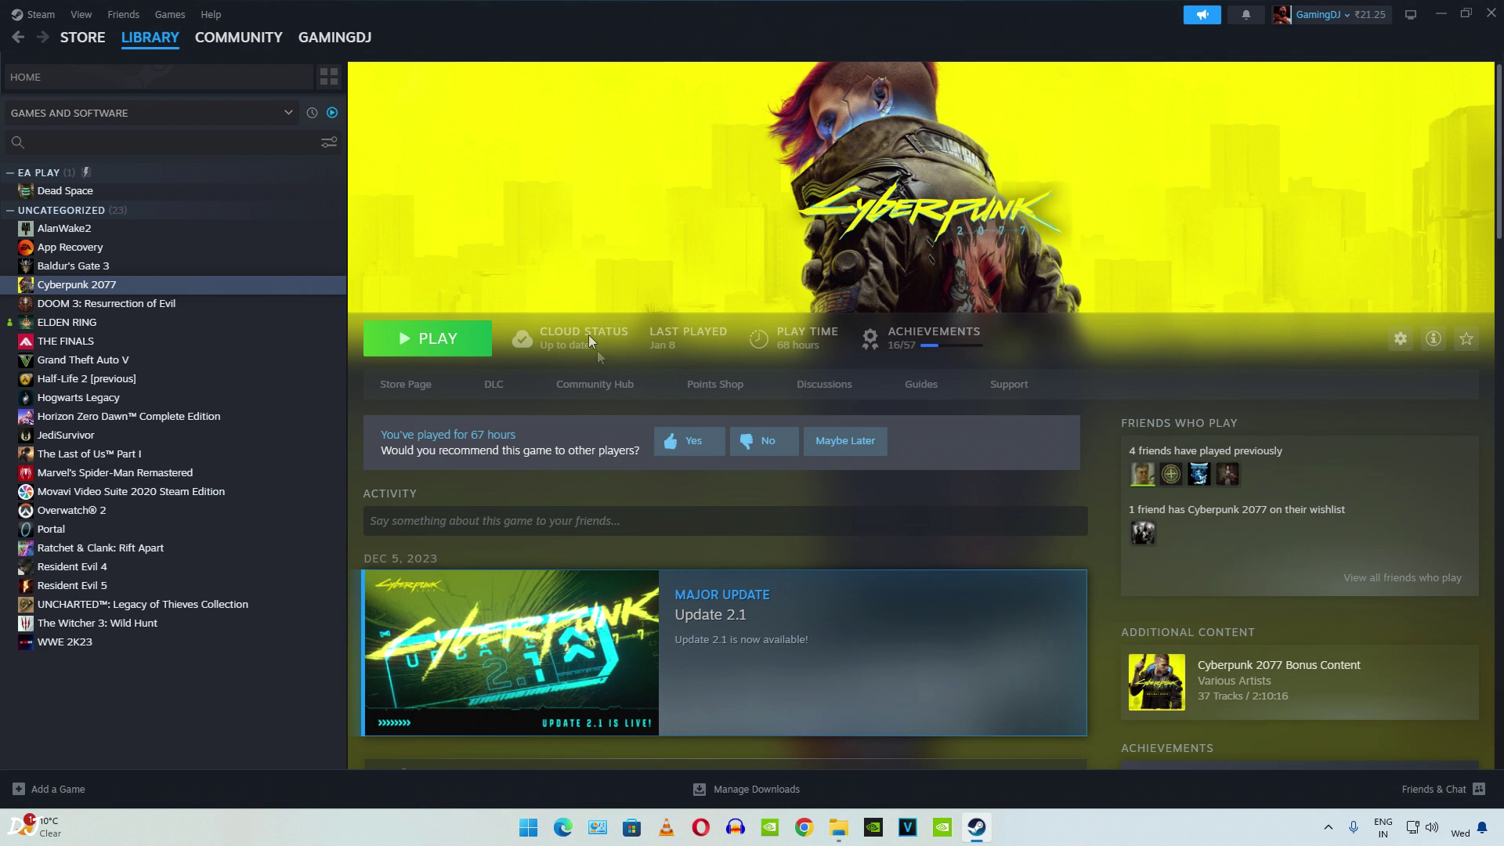
click(427, 343)
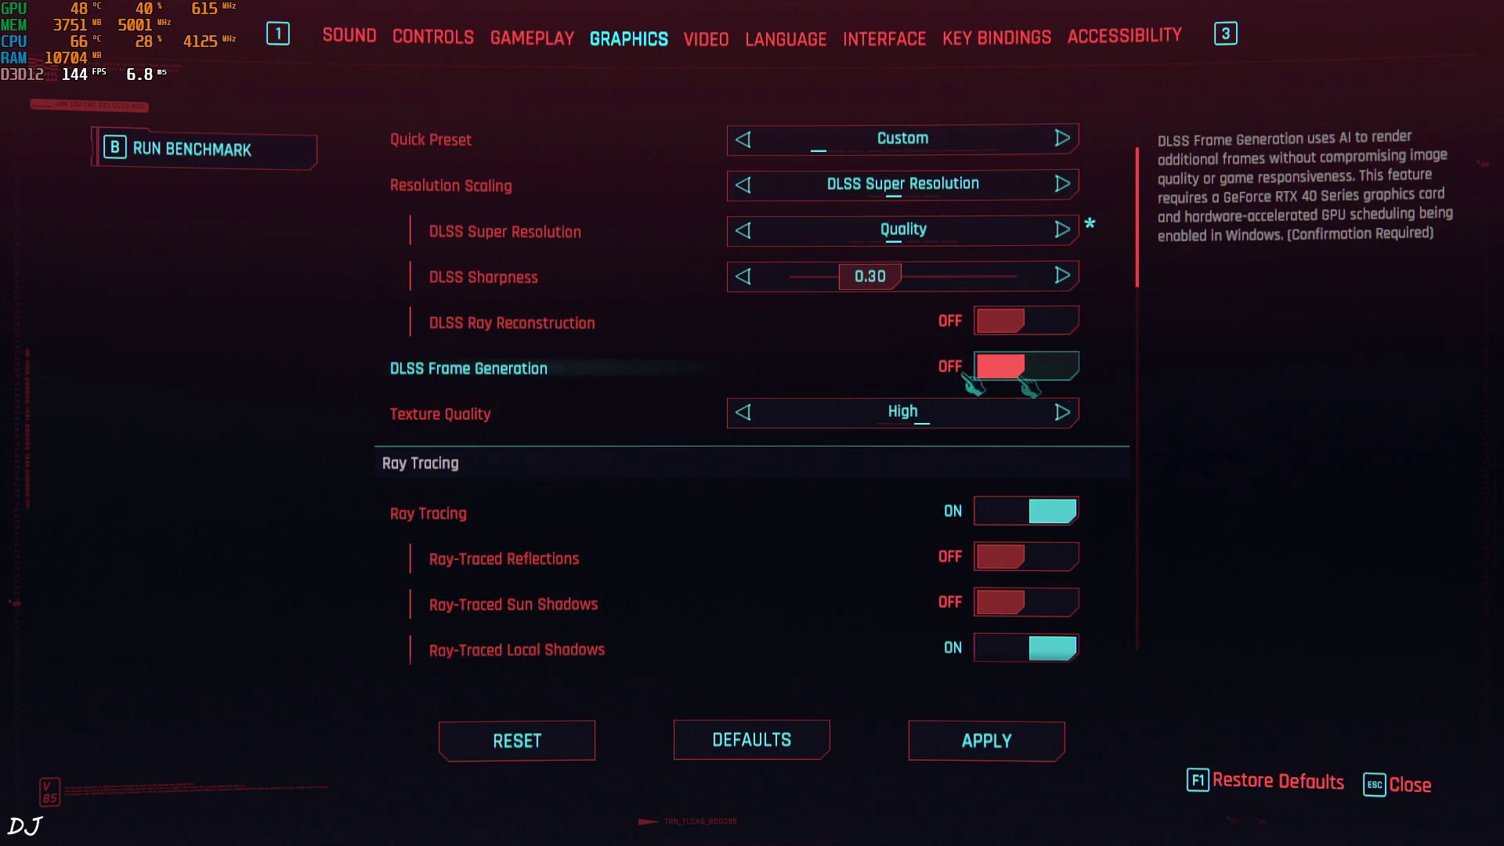
scroll(706, 537, down, 8)
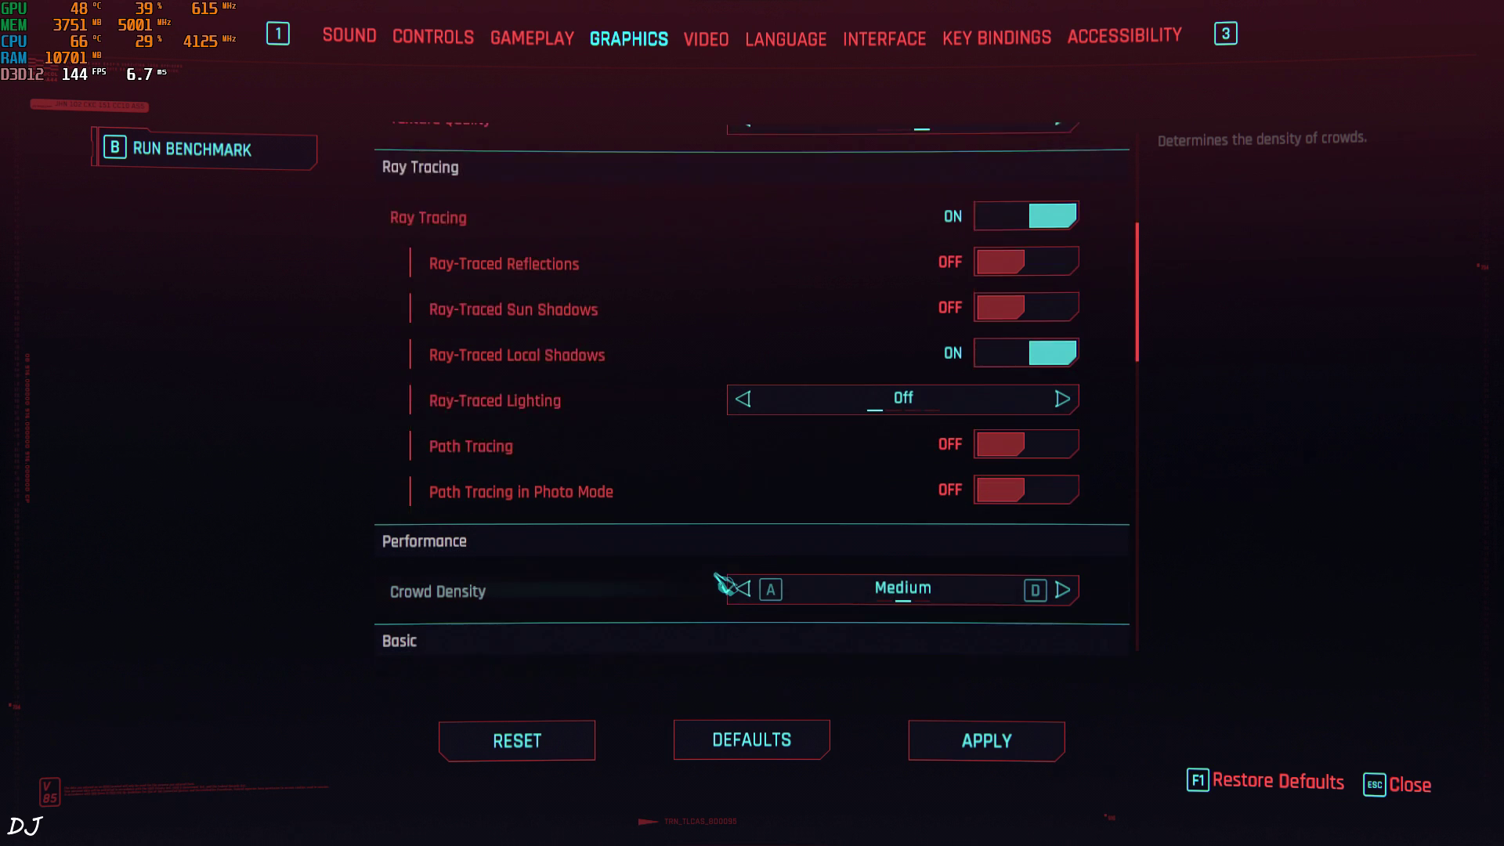
scroll(724, 584, down, 10)
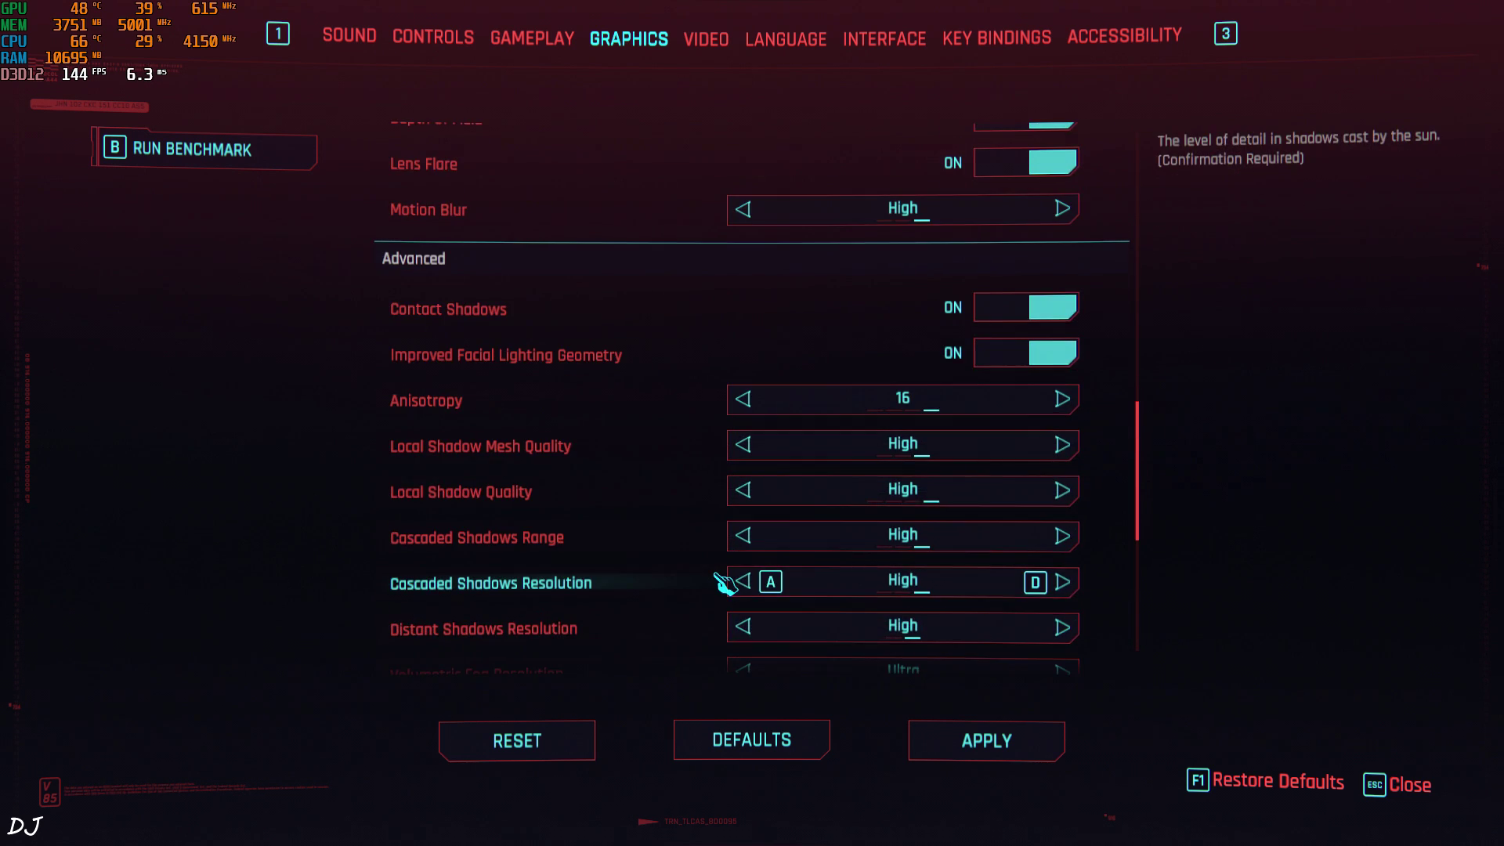
scroll(725, 584, down, 10)
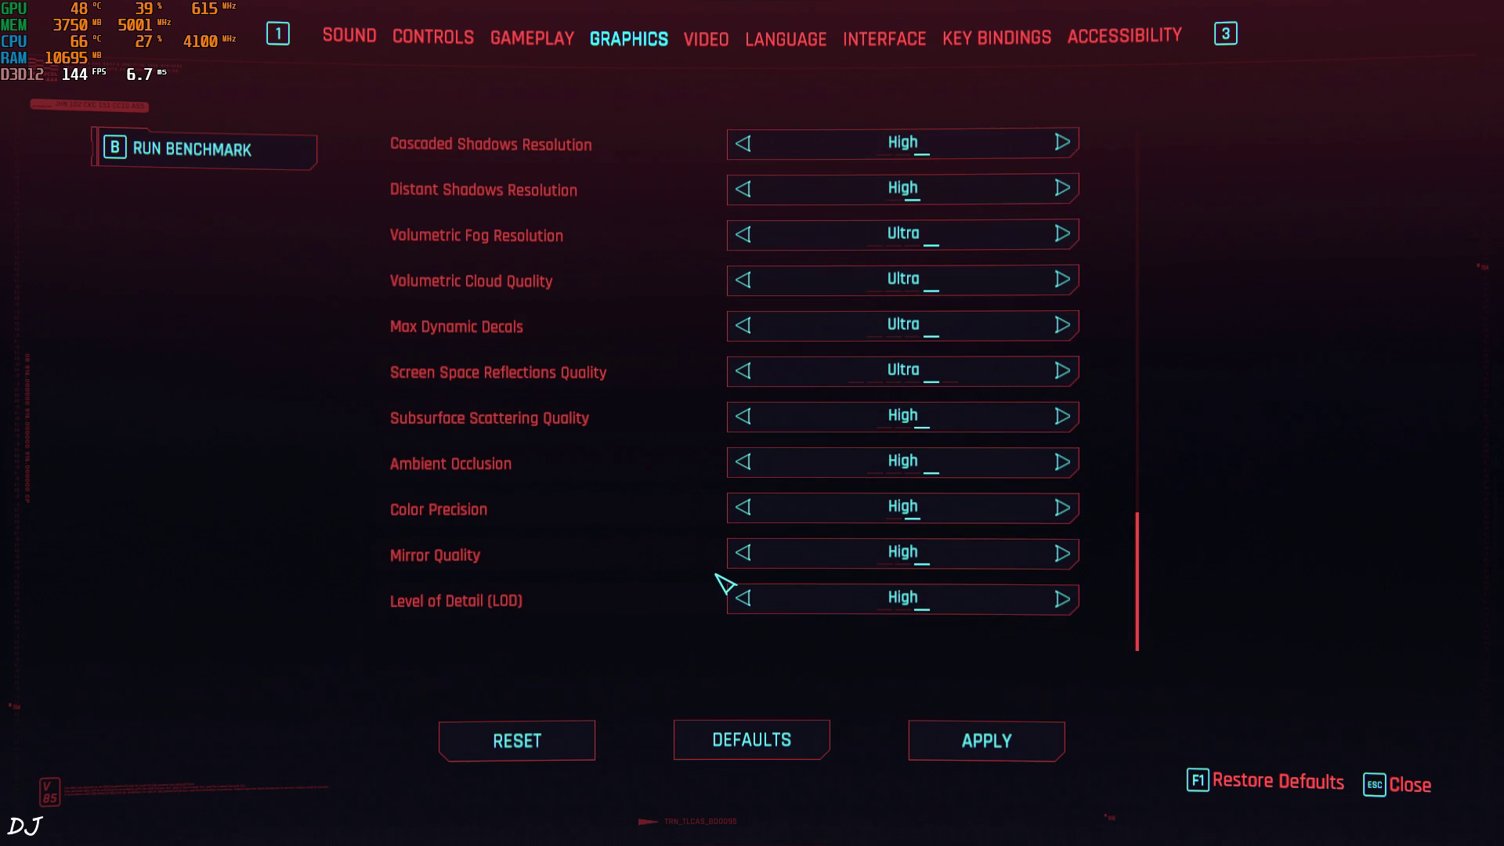
click(713, 49)
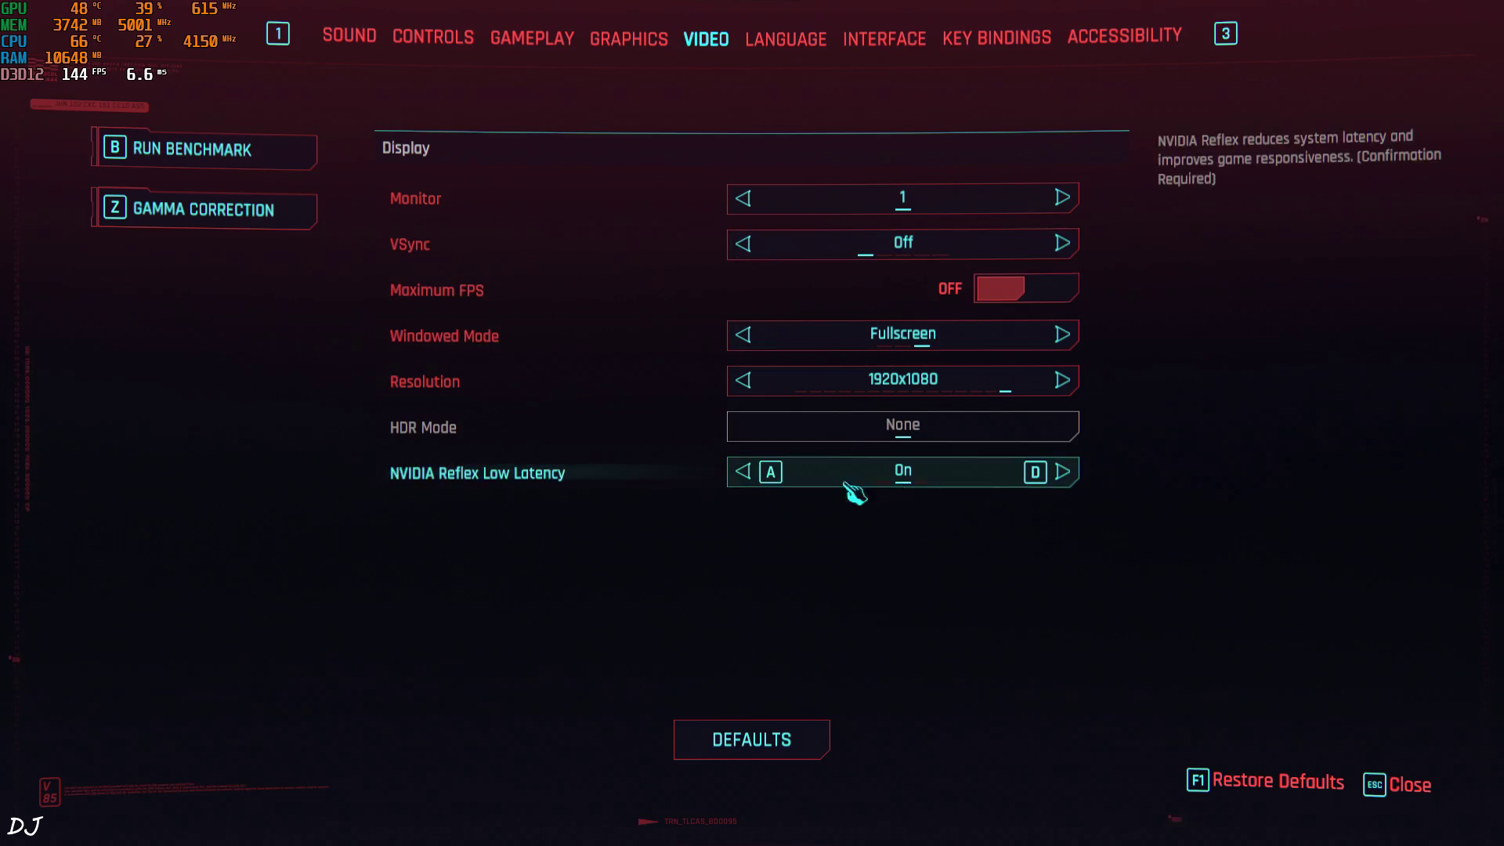
Step: Close the settings and walk along the Night City street to check the frame rate without frame generation
key(Escape)
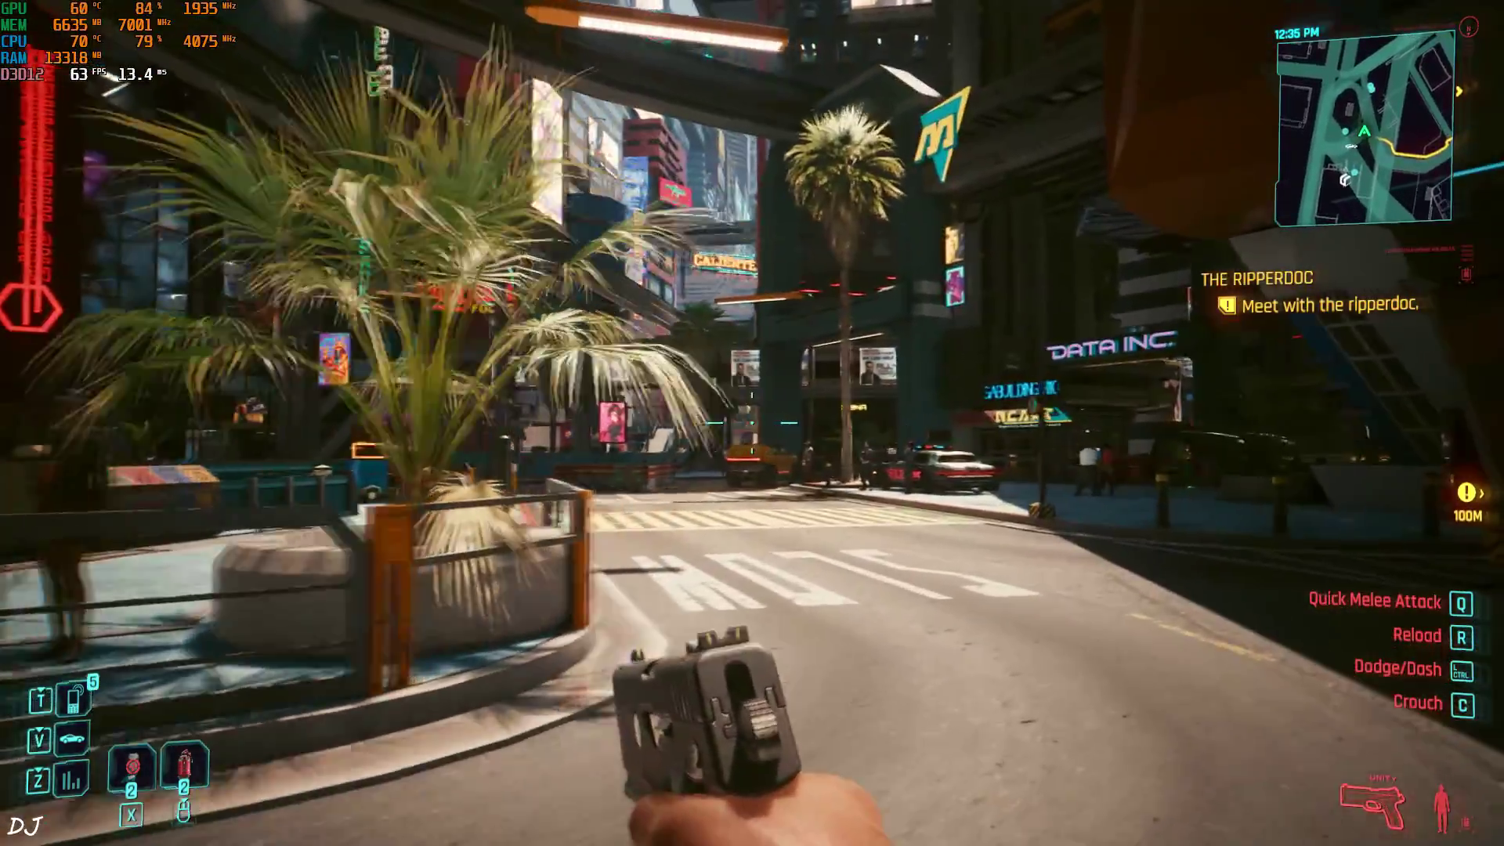
key(w)
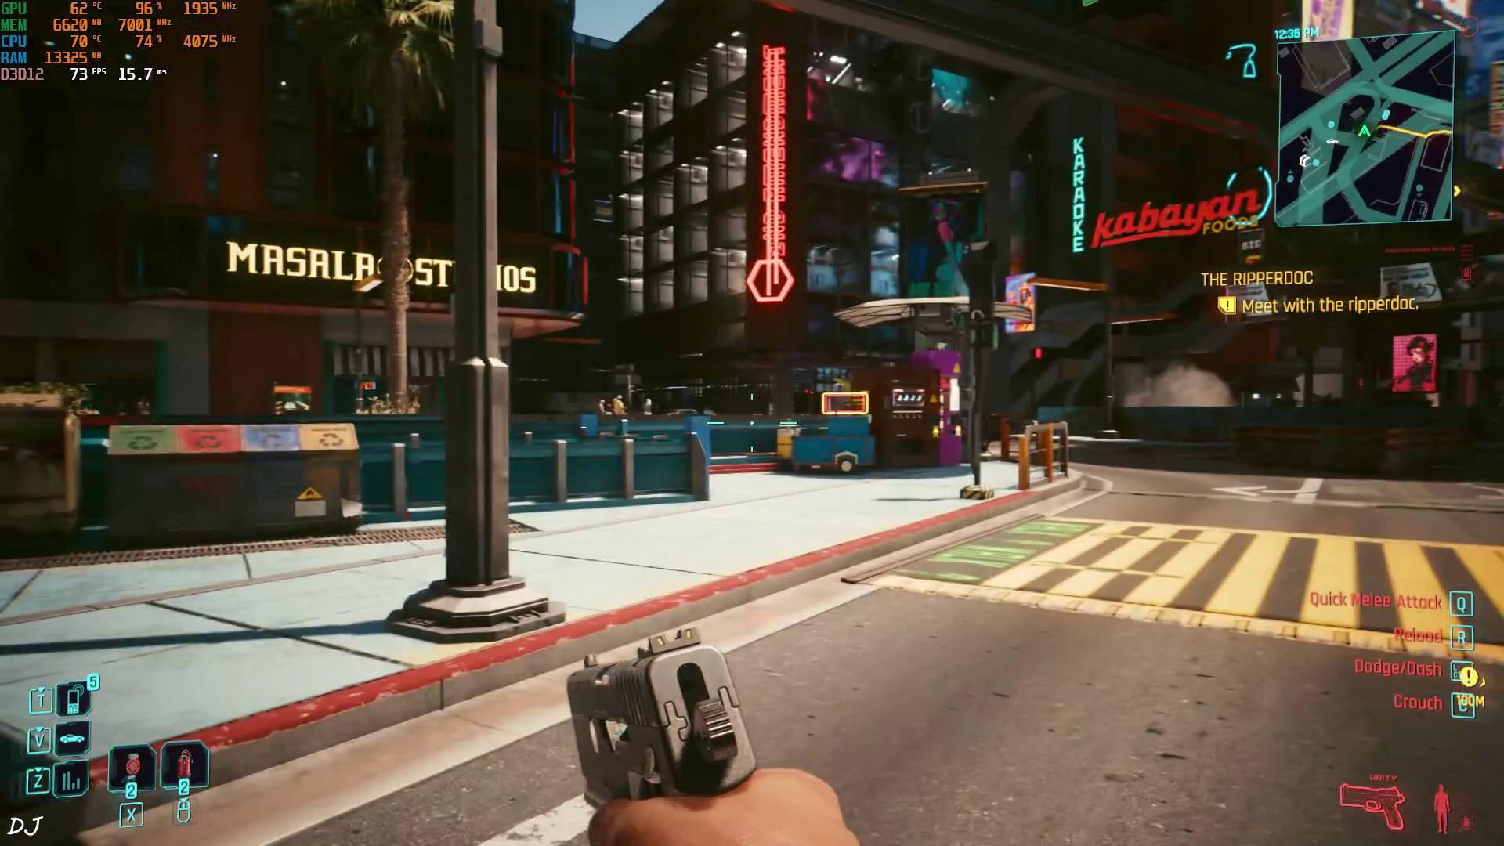
key(w)
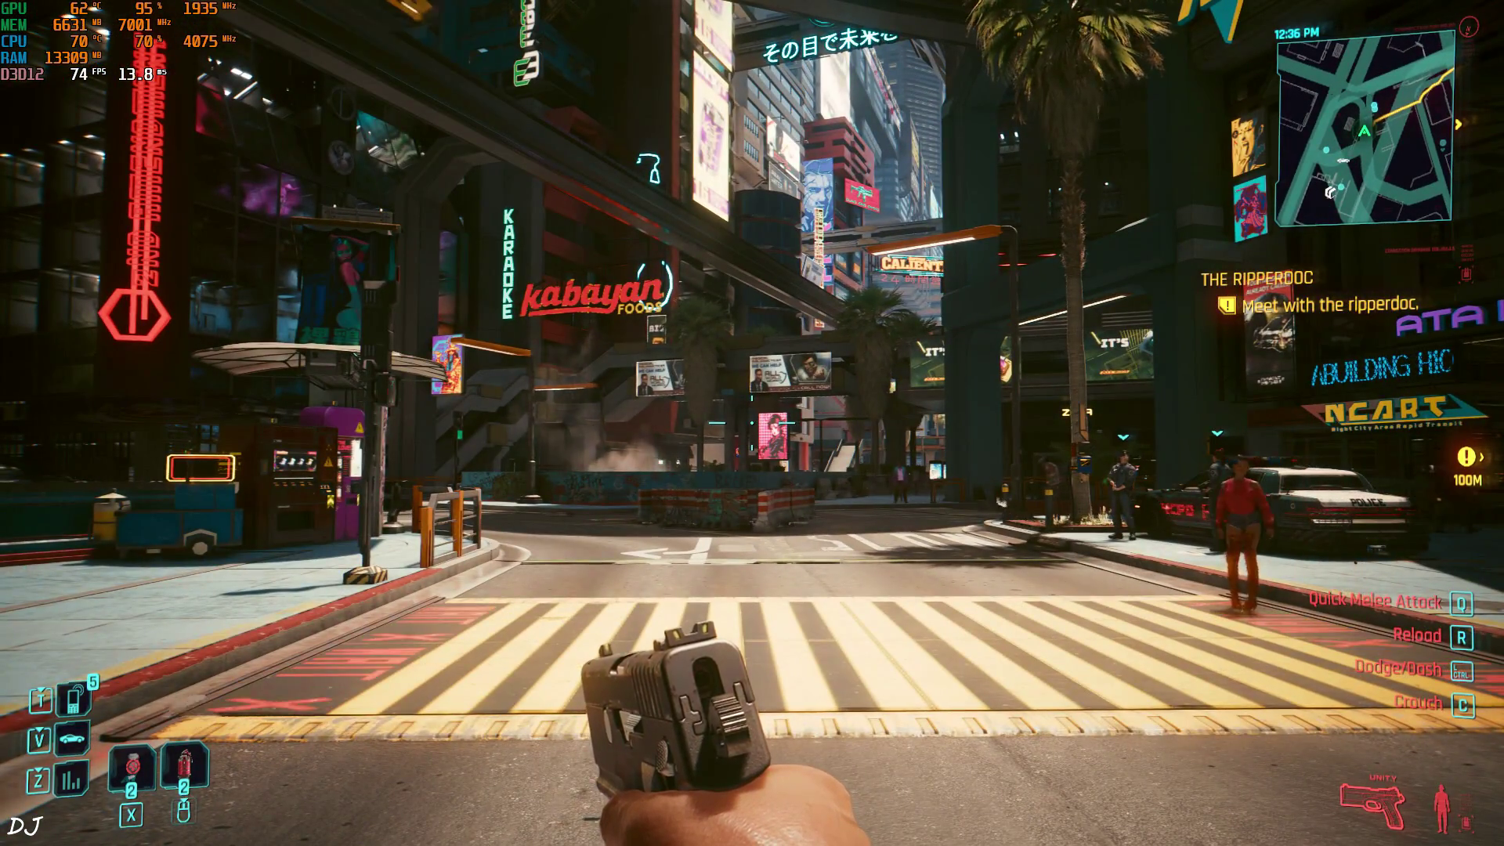
Step: Set DLSS Frame Generation to on in the in-game graphics settings and return to the game
key(Escape)
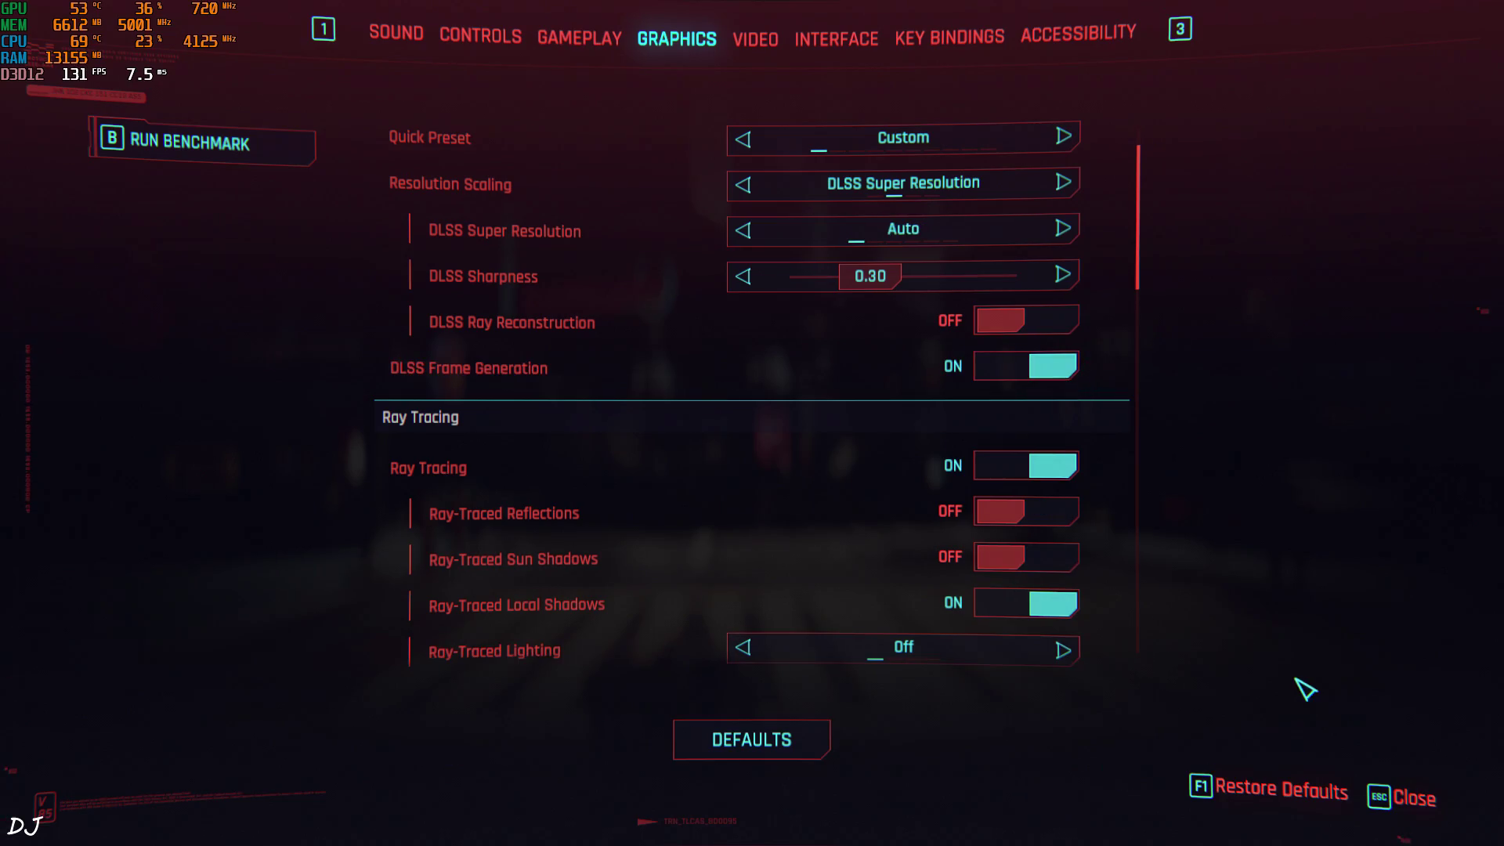
key(Escape)
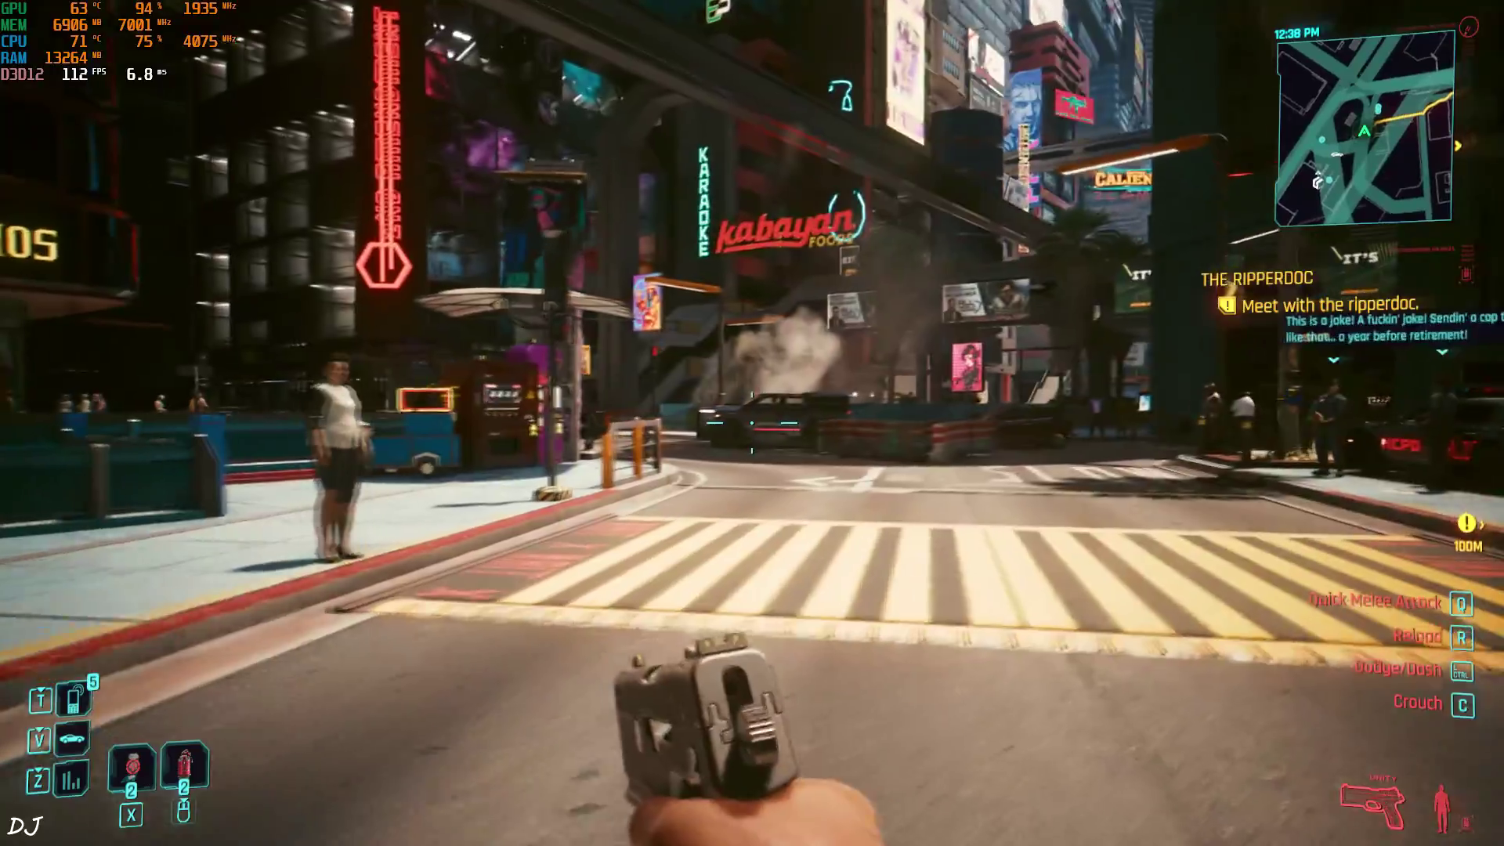
Step: Walk over the crosswalk and around the police car and plaza, checking frame rate and image quality with frame generation enabled
key(w)
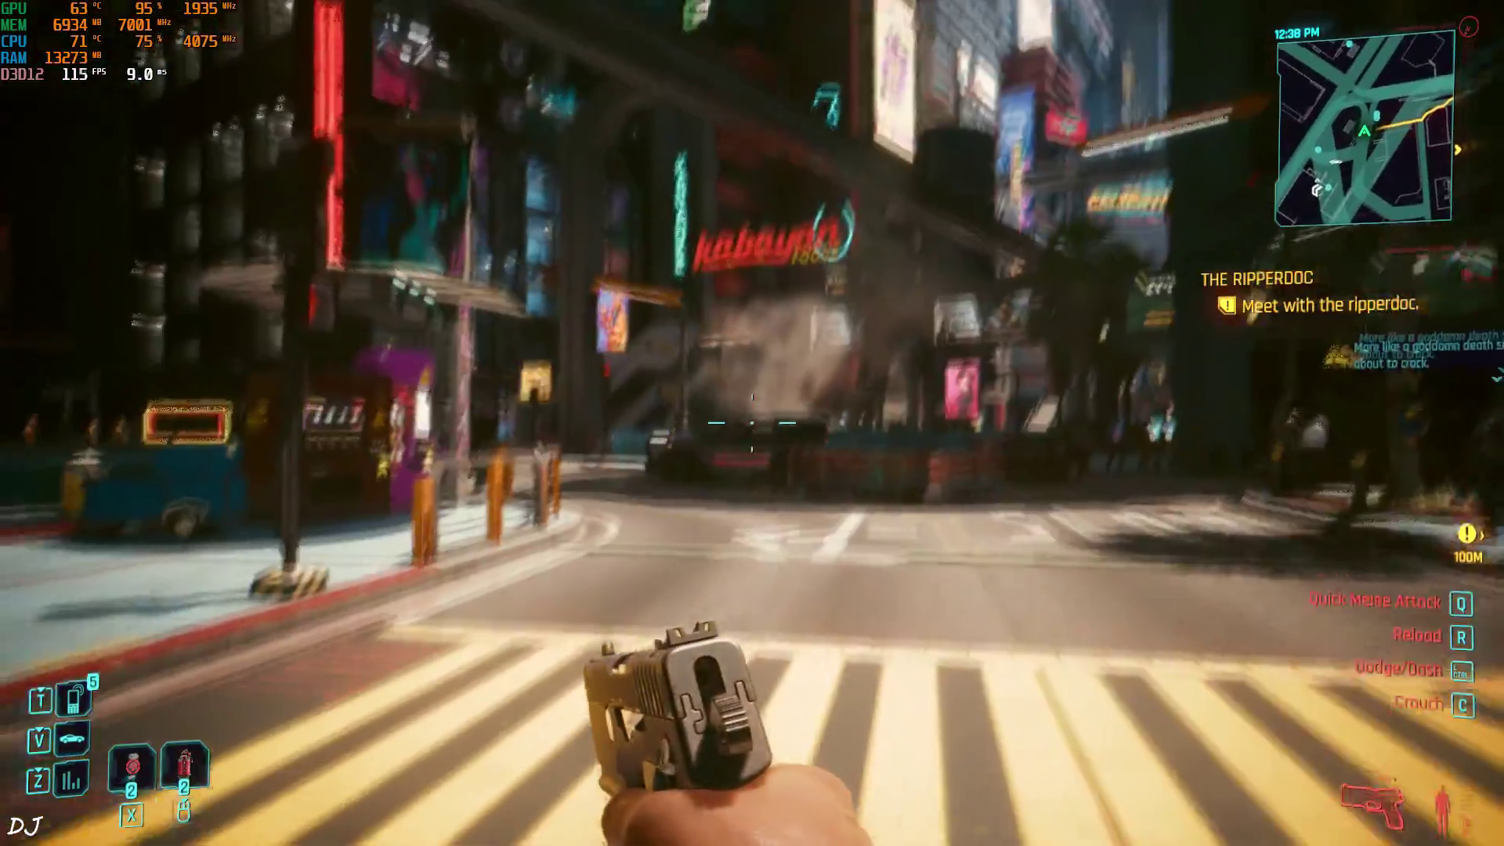
key(w)
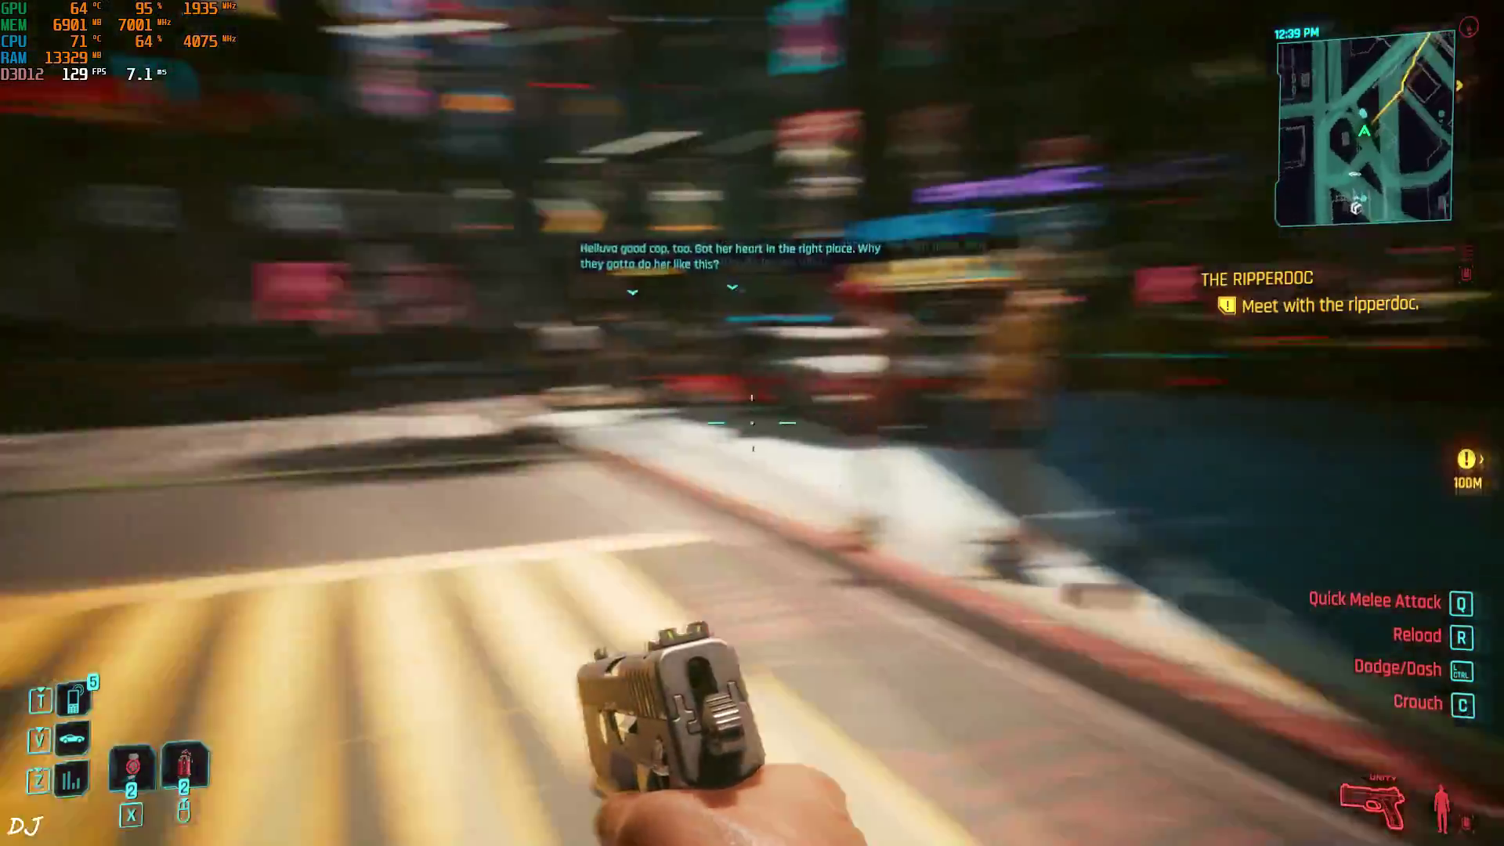
key(w)
key(w)
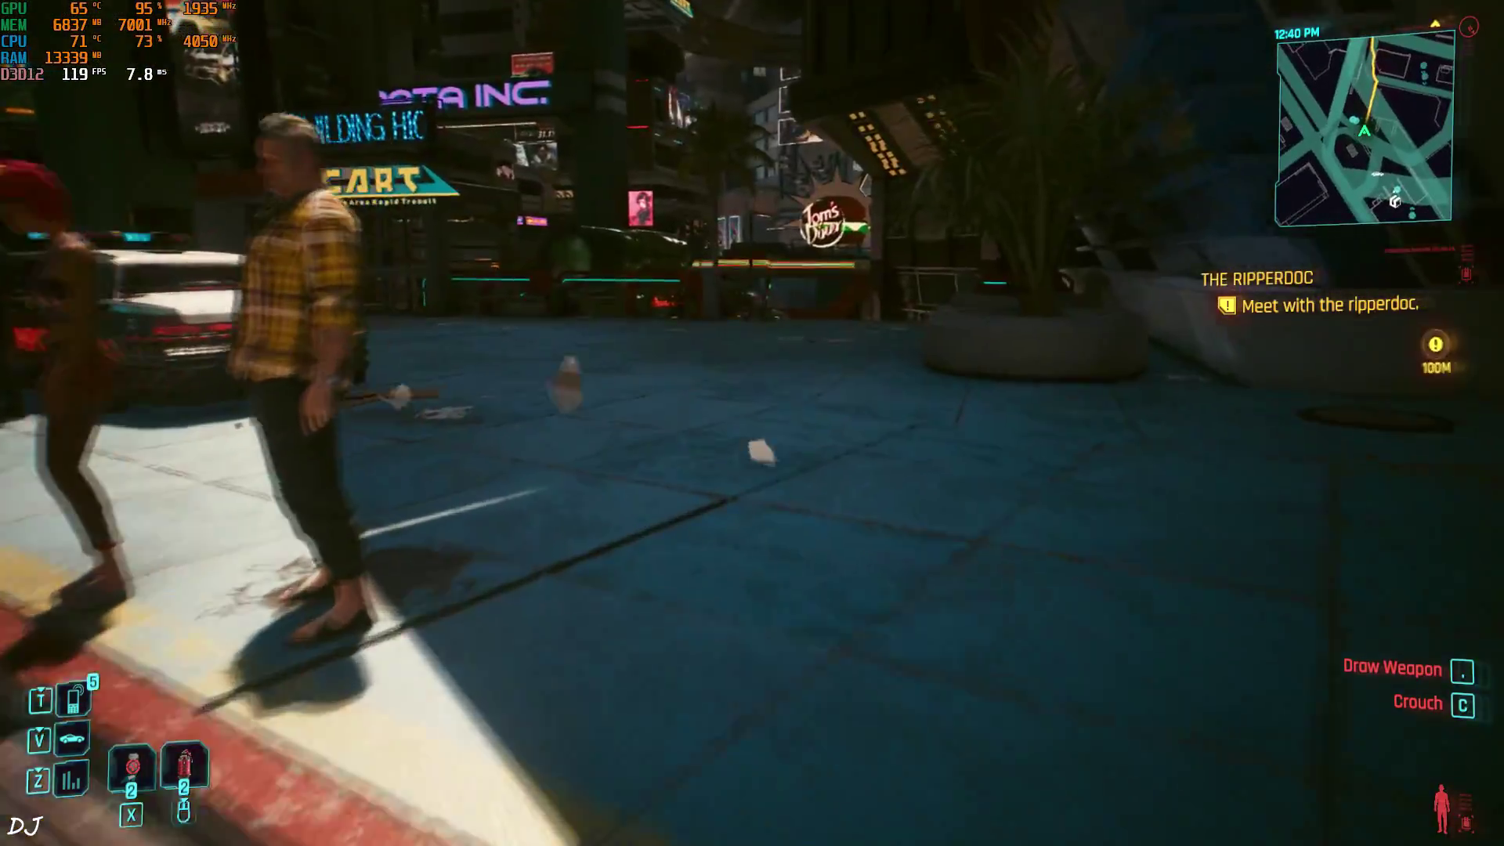
key(w)
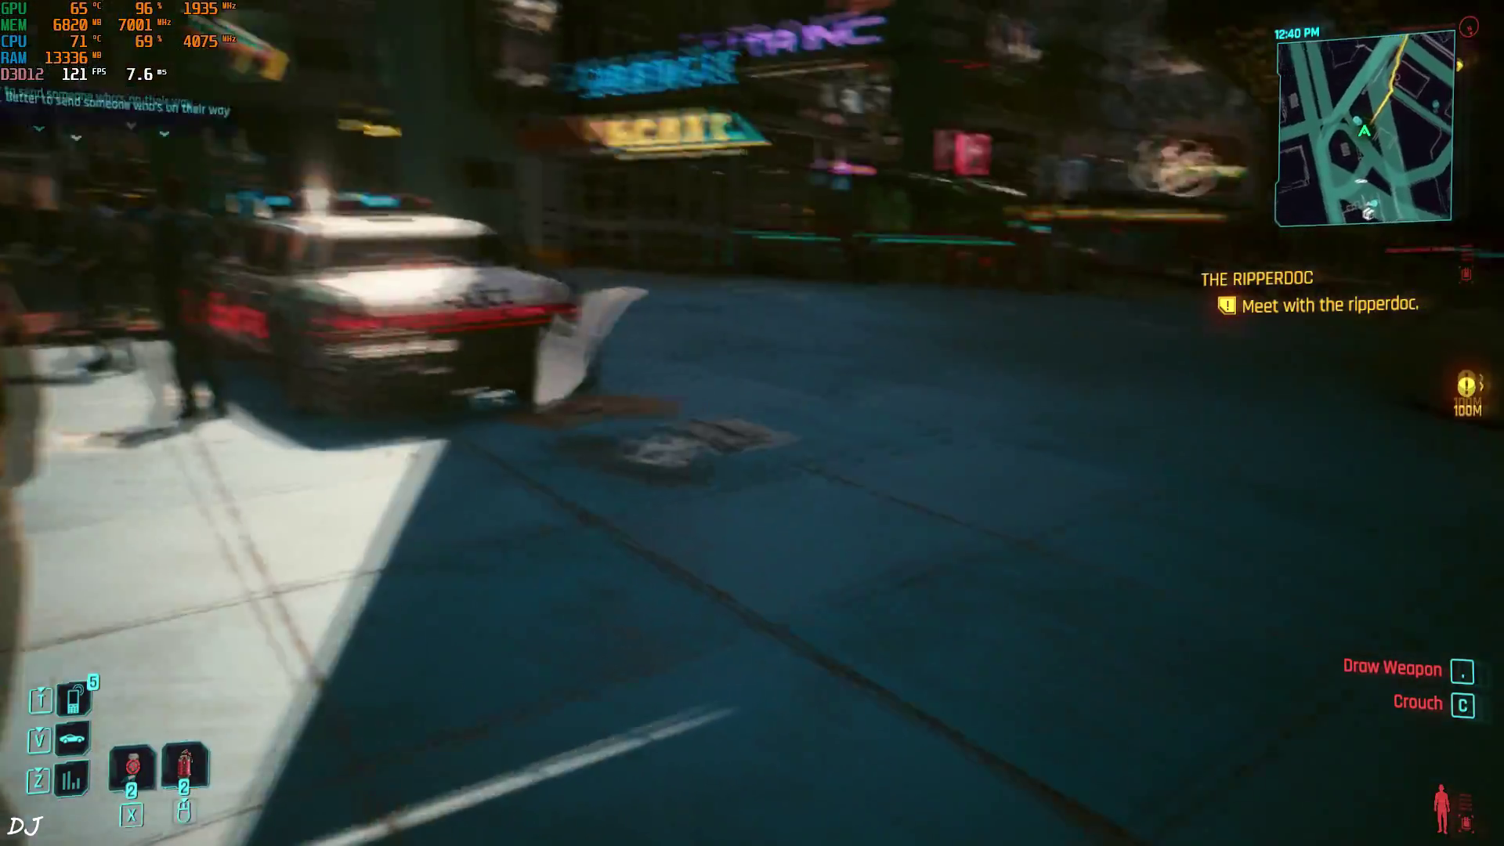
key(w)
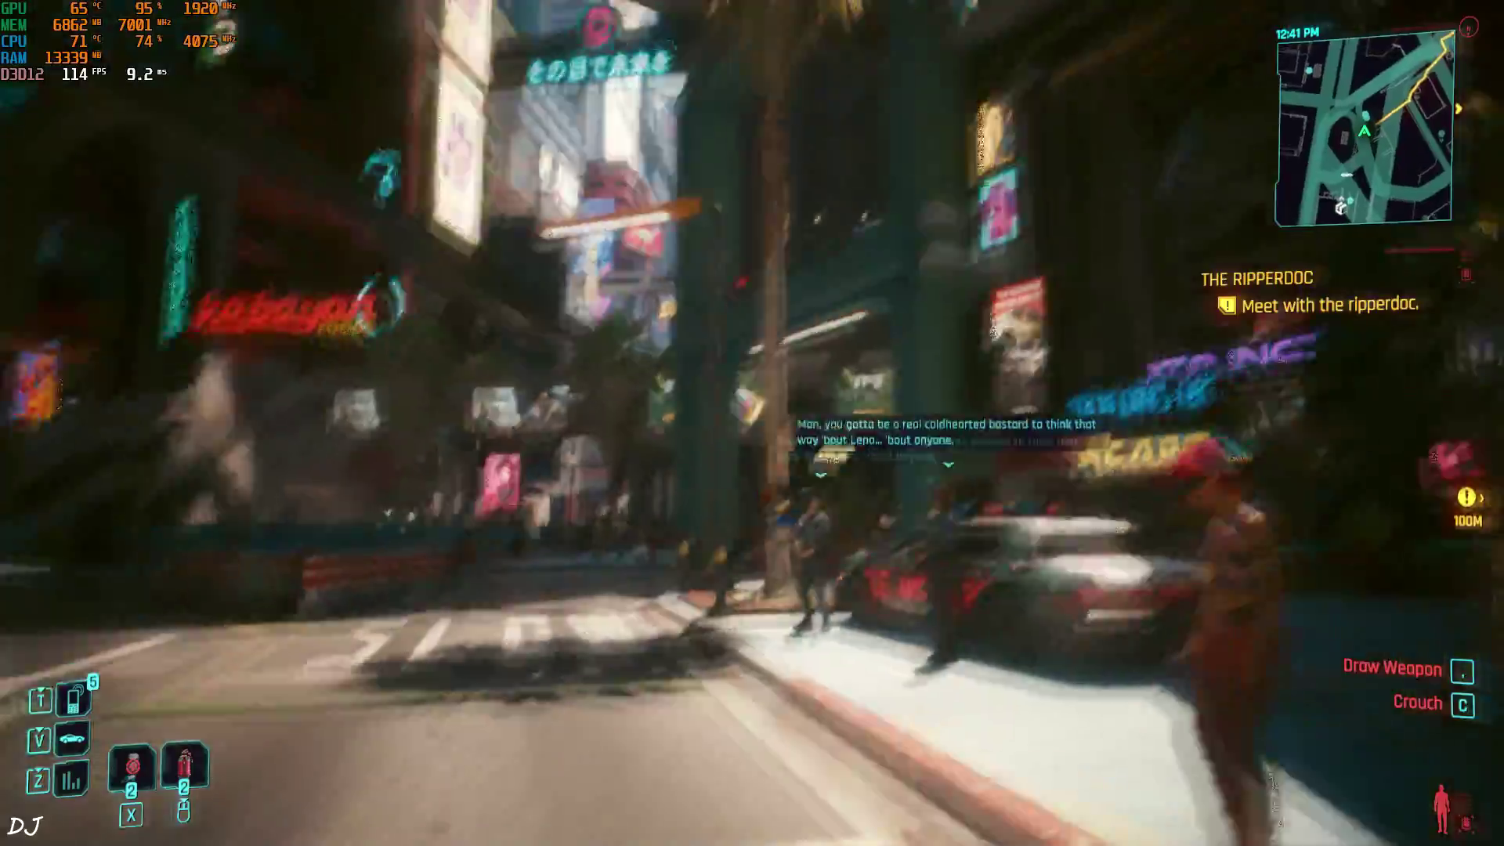
key(w)
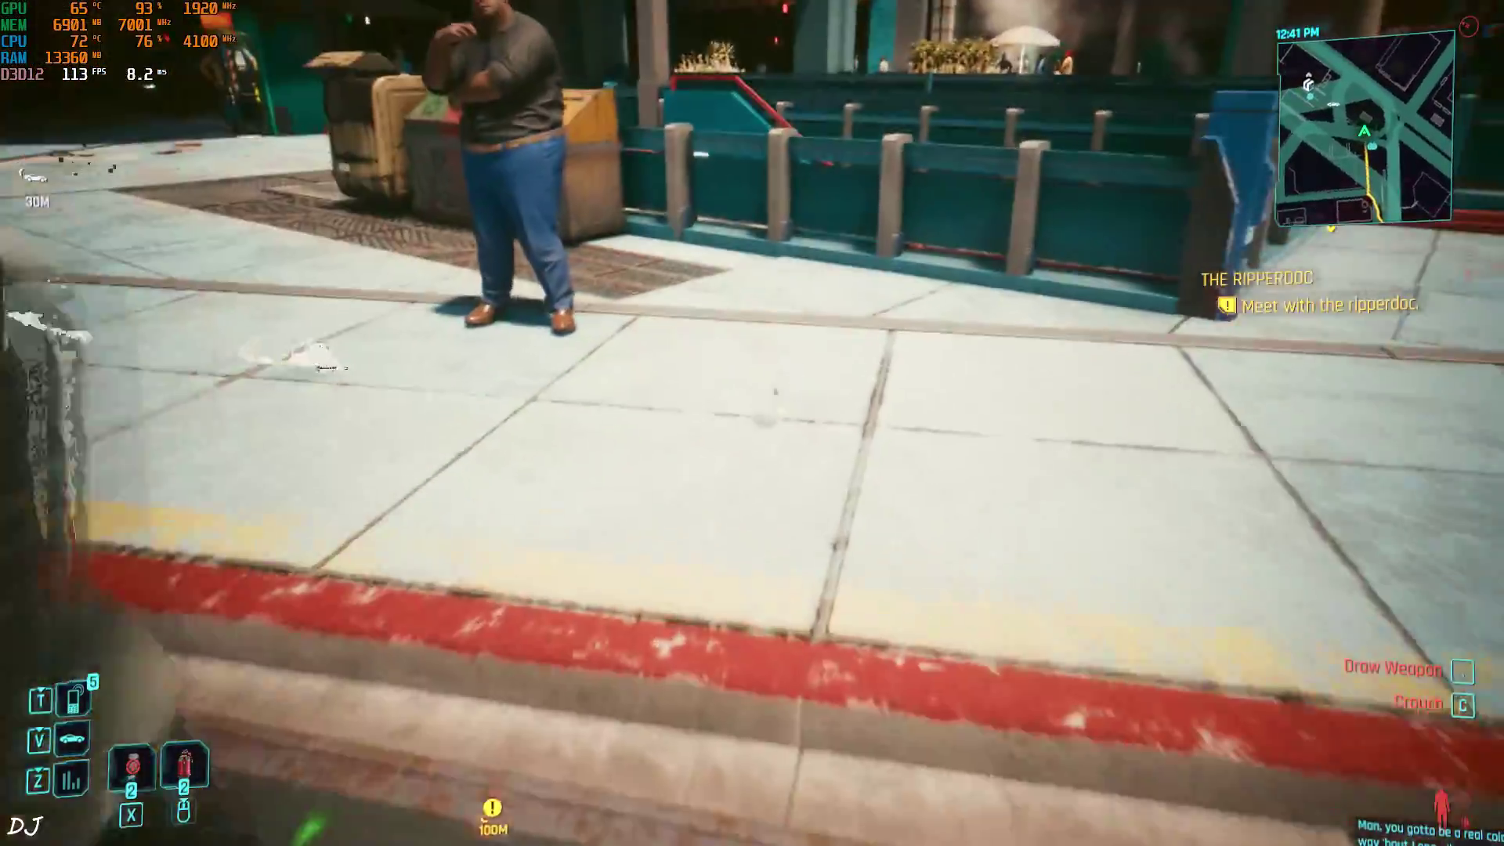
Step: Walk along the sidewalk past the recycling bins to the crosswalk, checking image quality with frame generation enabled
key(w)
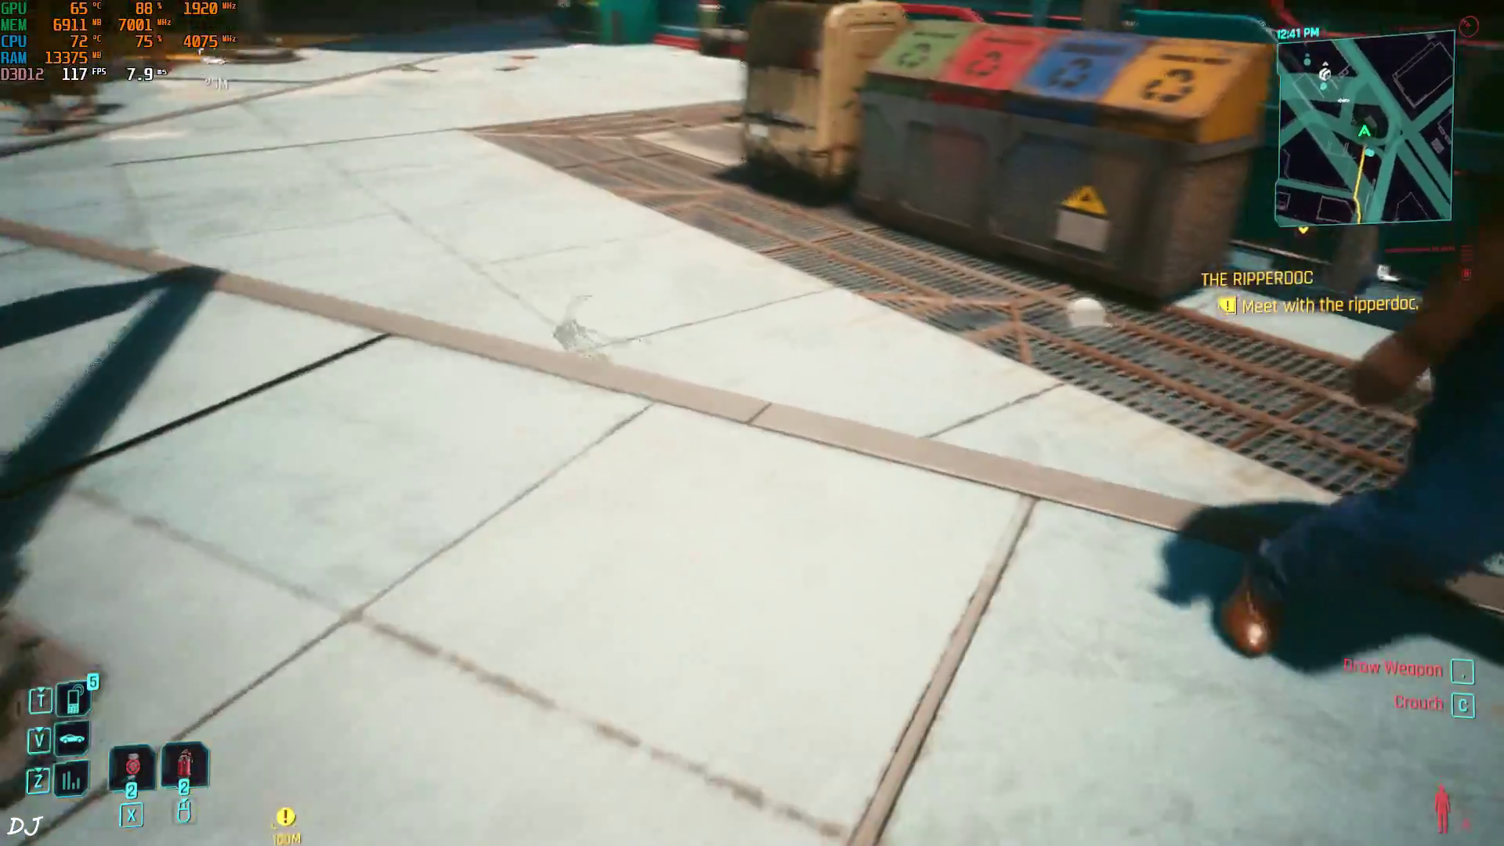
key(w)
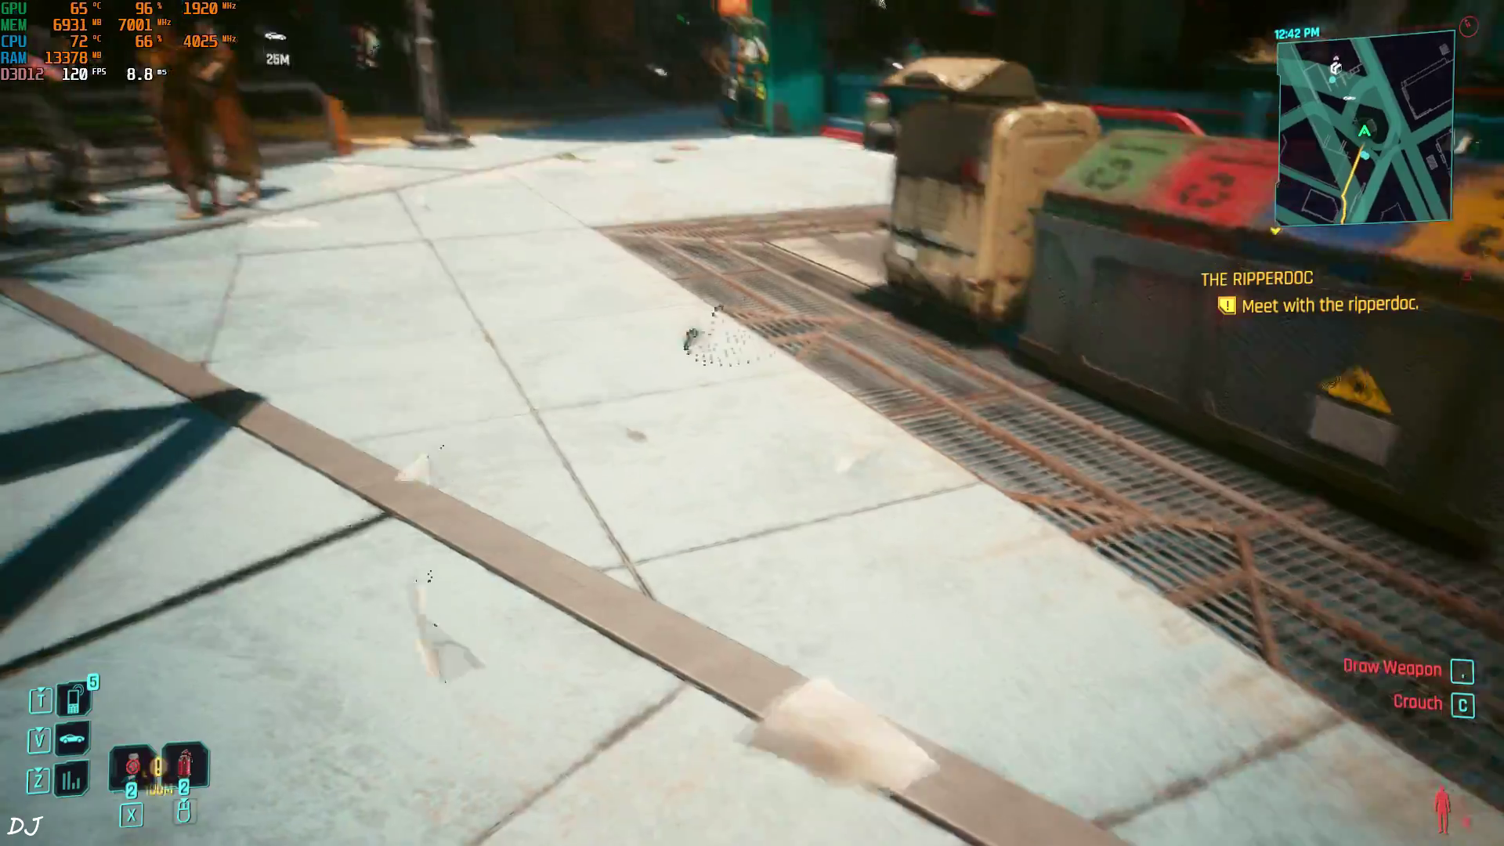
key(w)
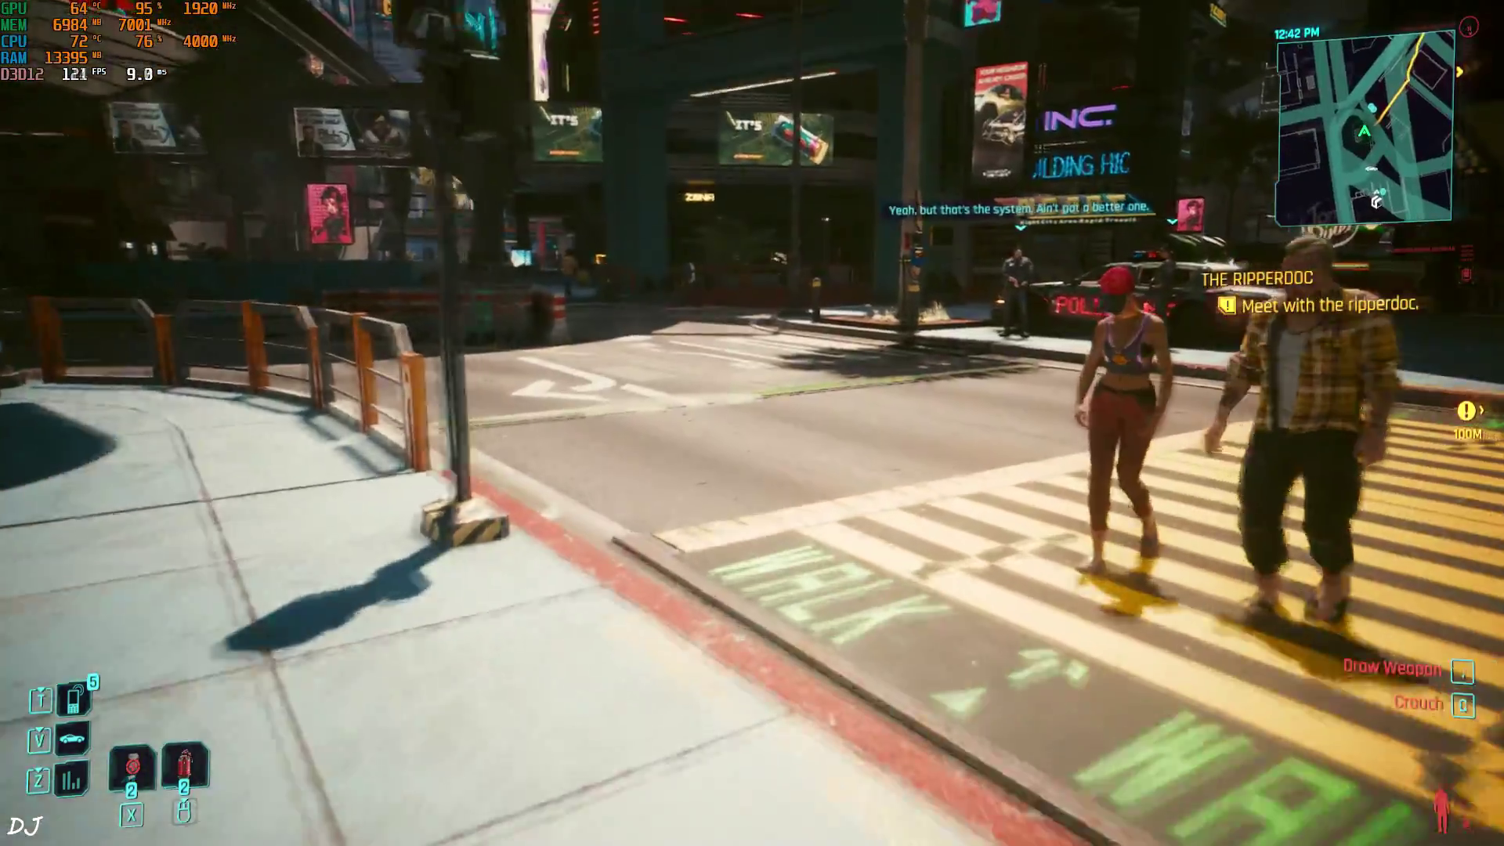
key(w)
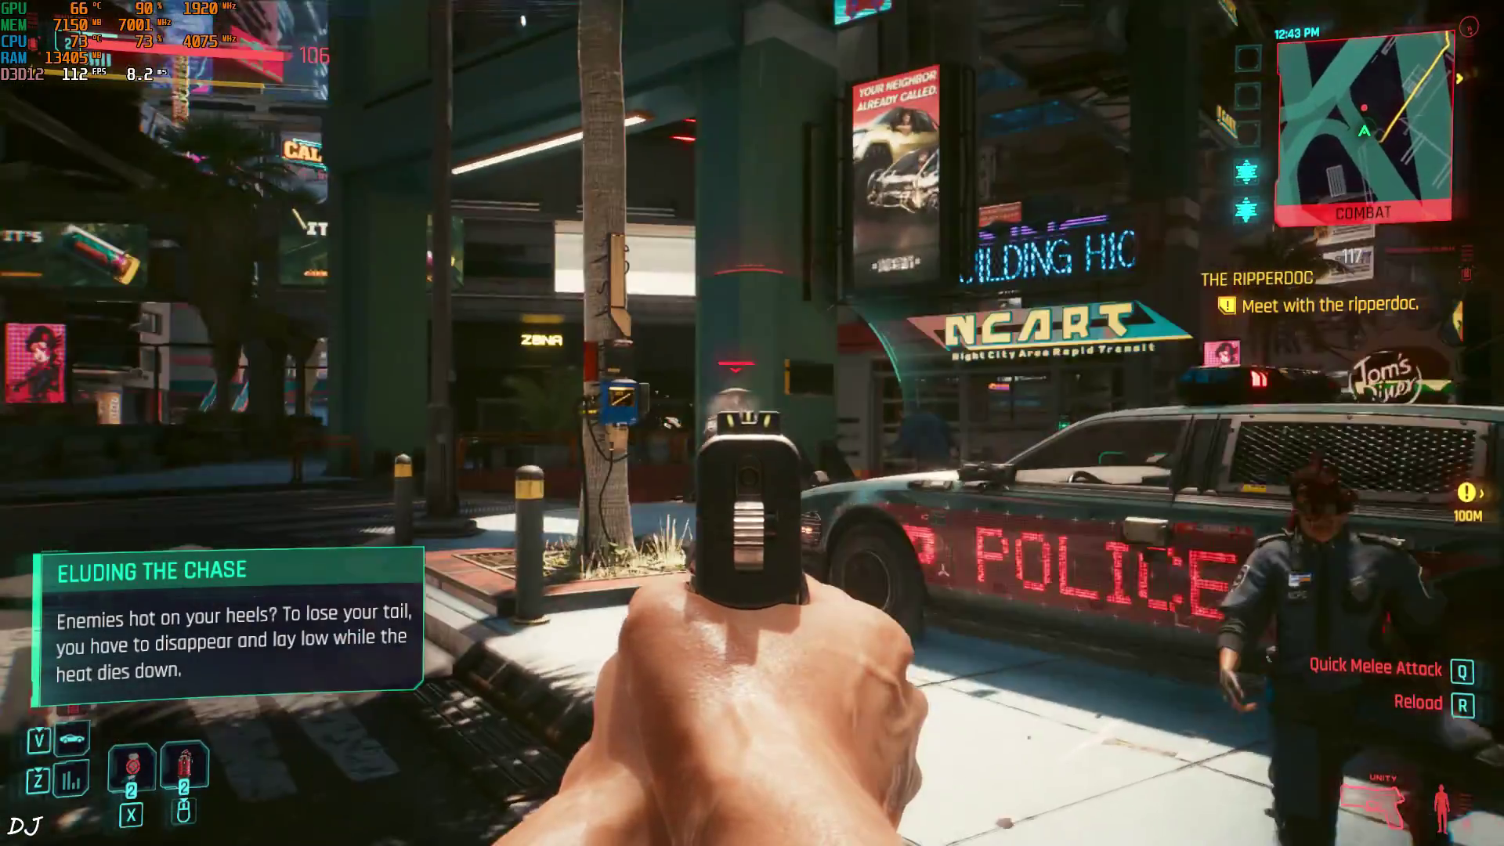
Step: Fire the pistol at the officers beside the parked police car and approach the car, checking frame generation during combat
click(752, 423)
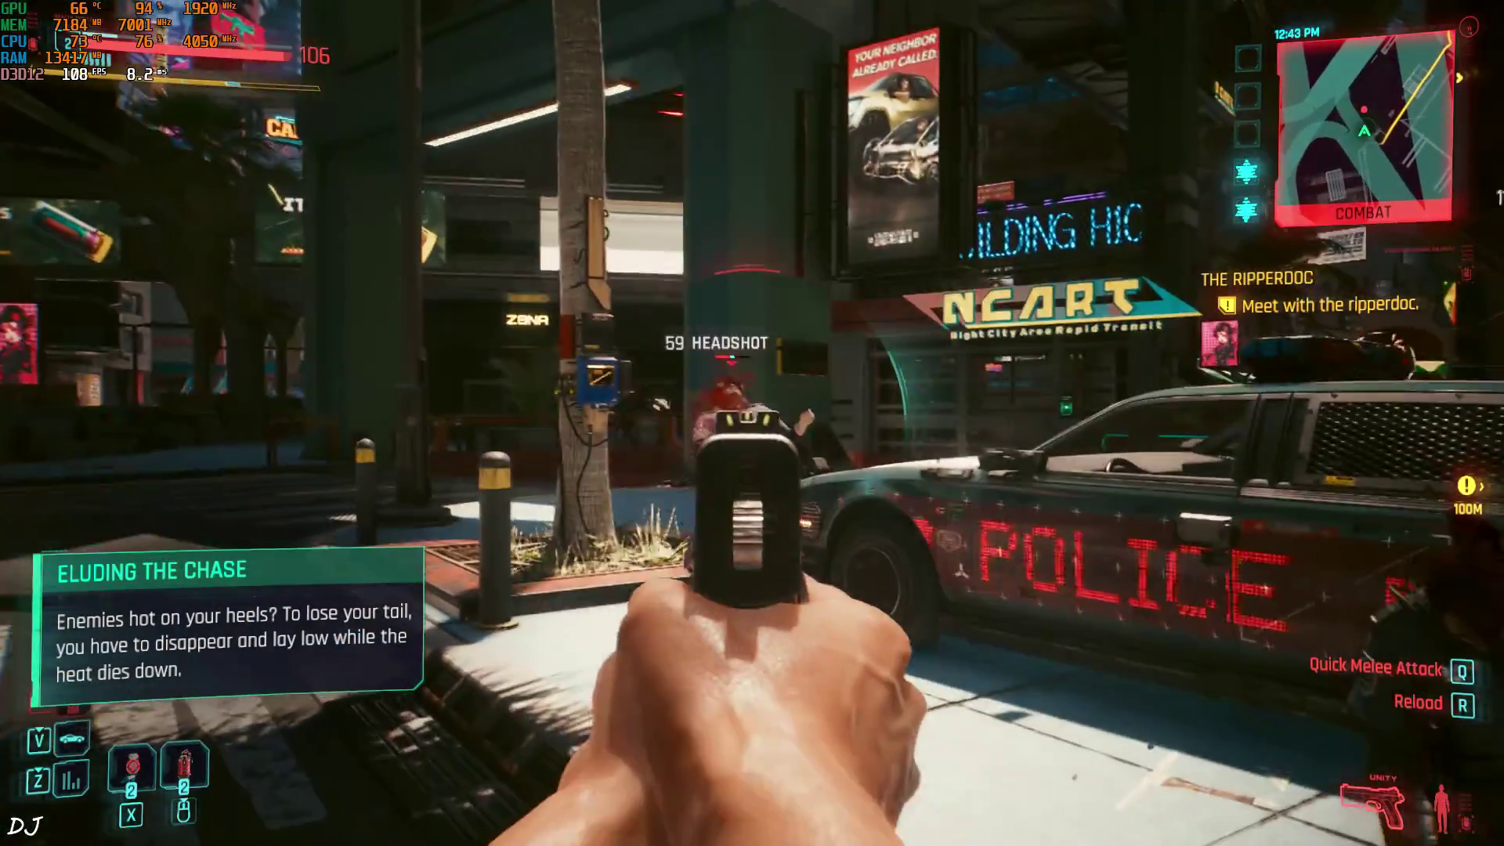
click(752, 424)
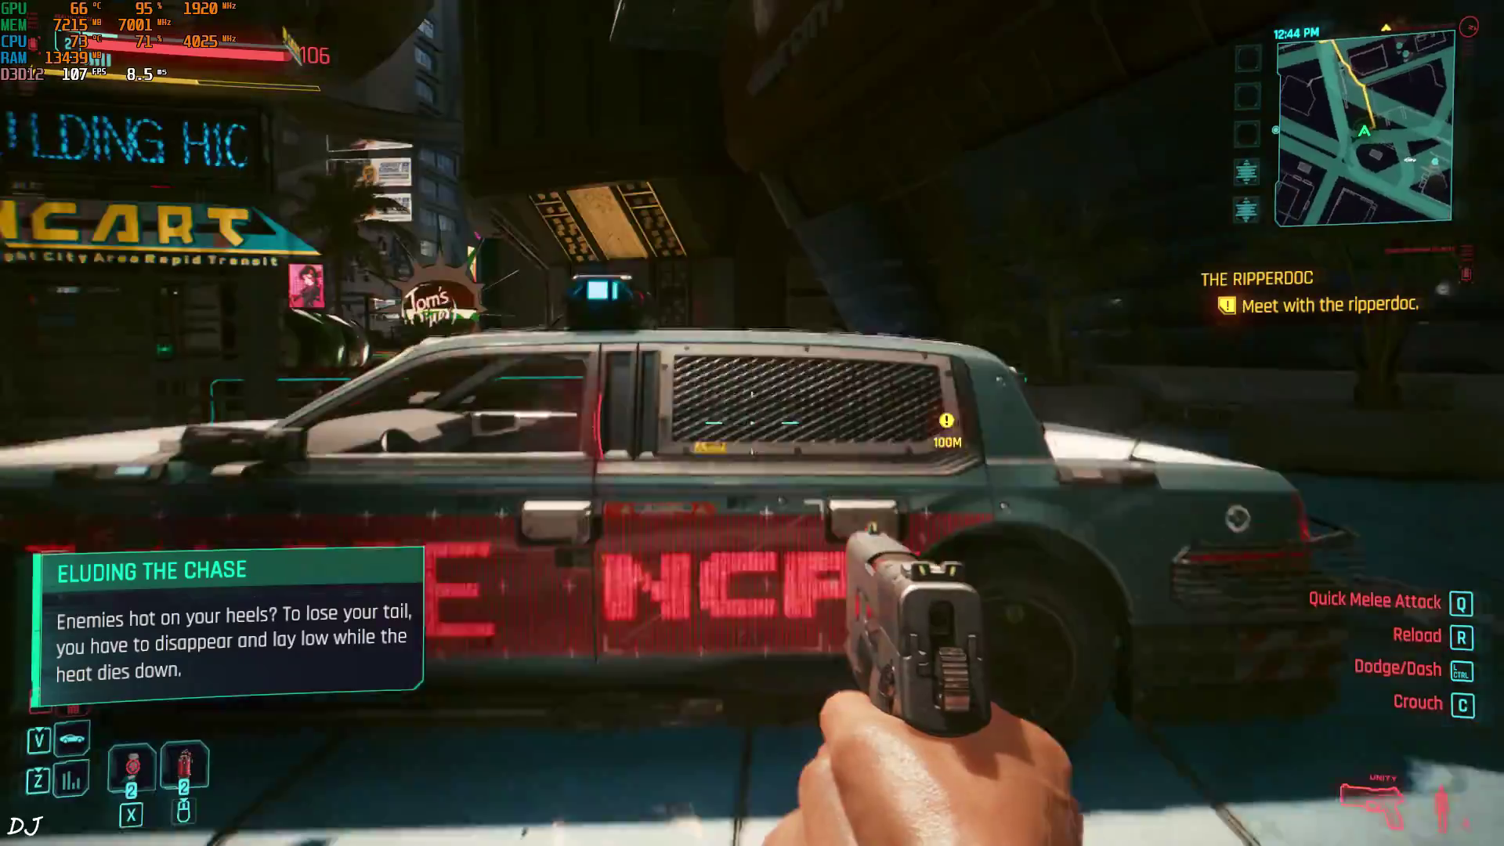
click(752, 423)
key(w)
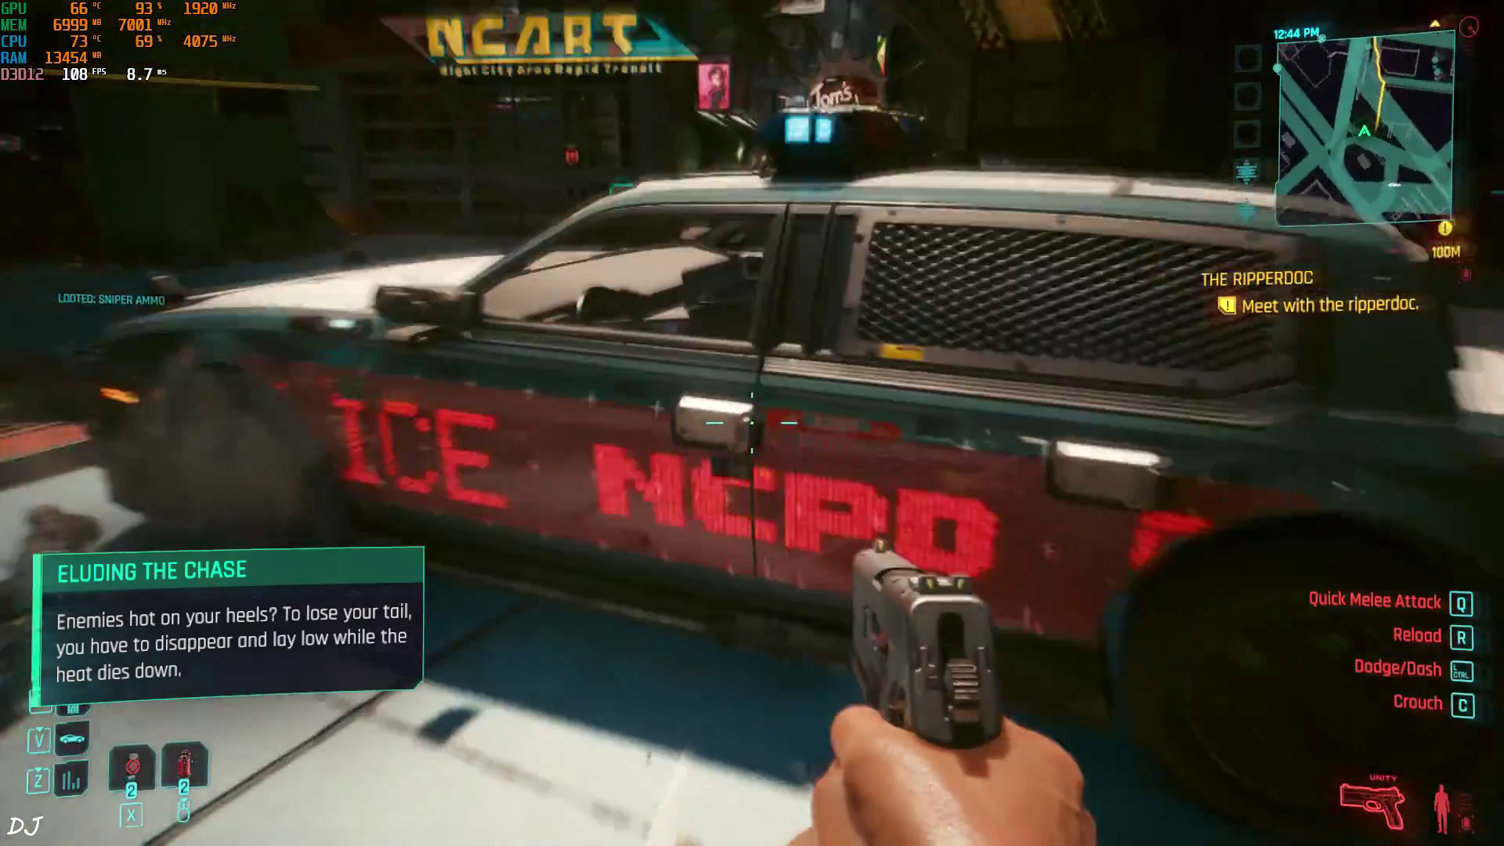
key(w)
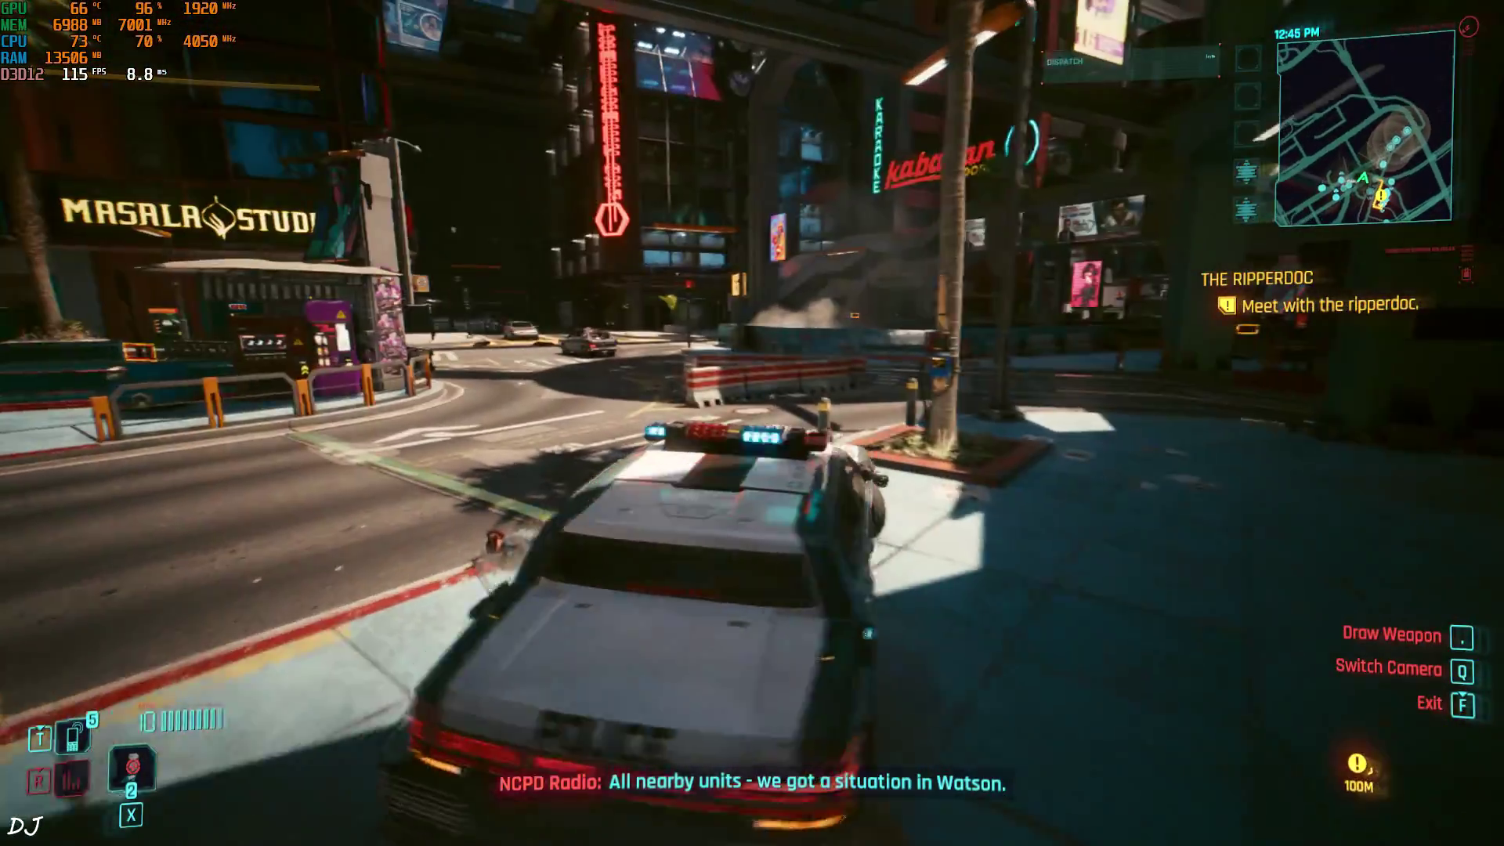
Step: Drive the police car off the plaza and through the intersection toward the overpass, checking frame rate and motion quality
key(w)
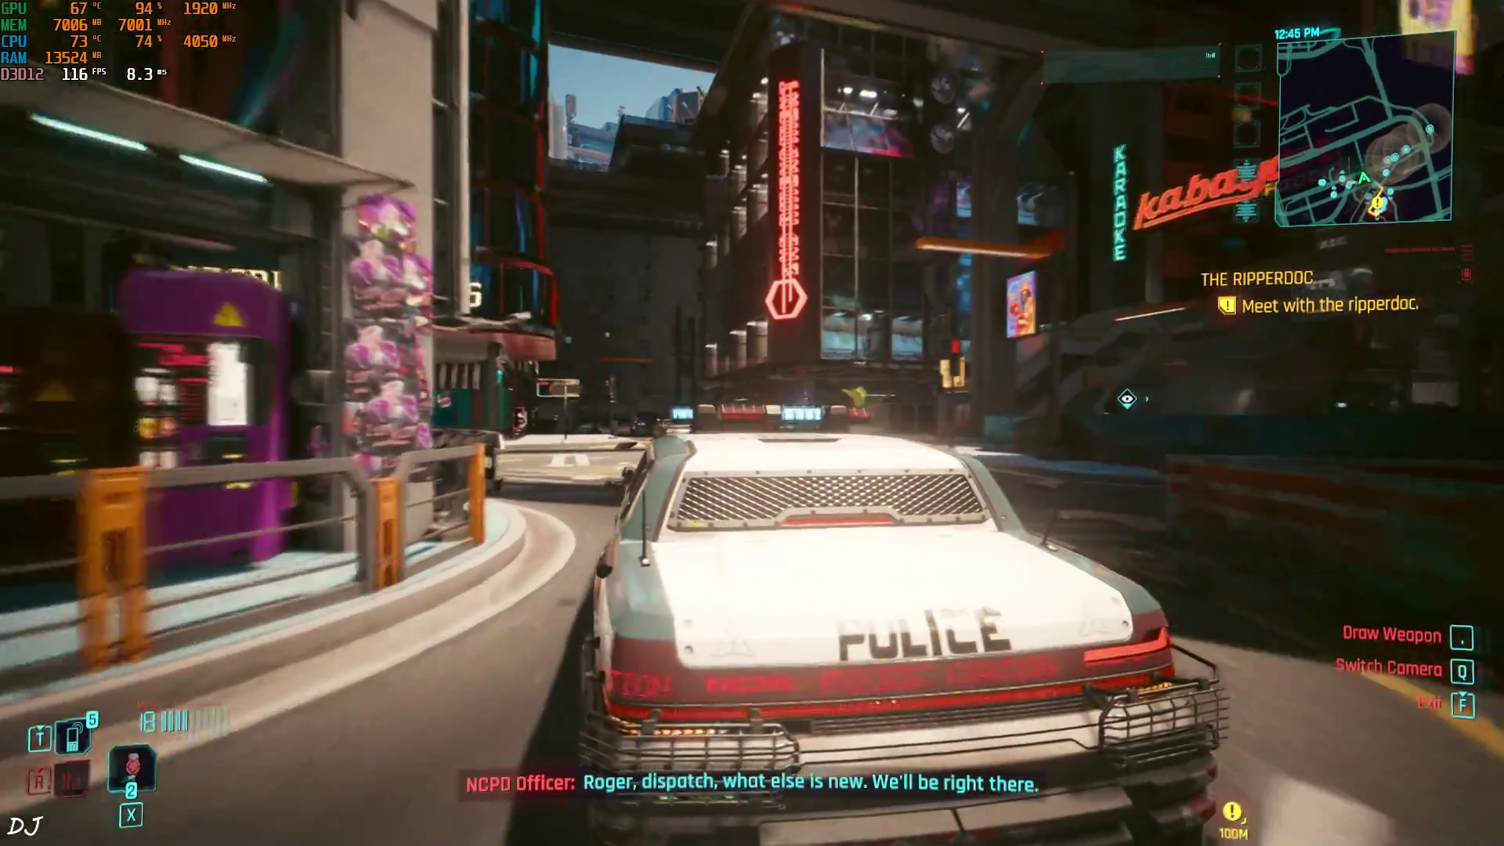
key(a)
key(d)
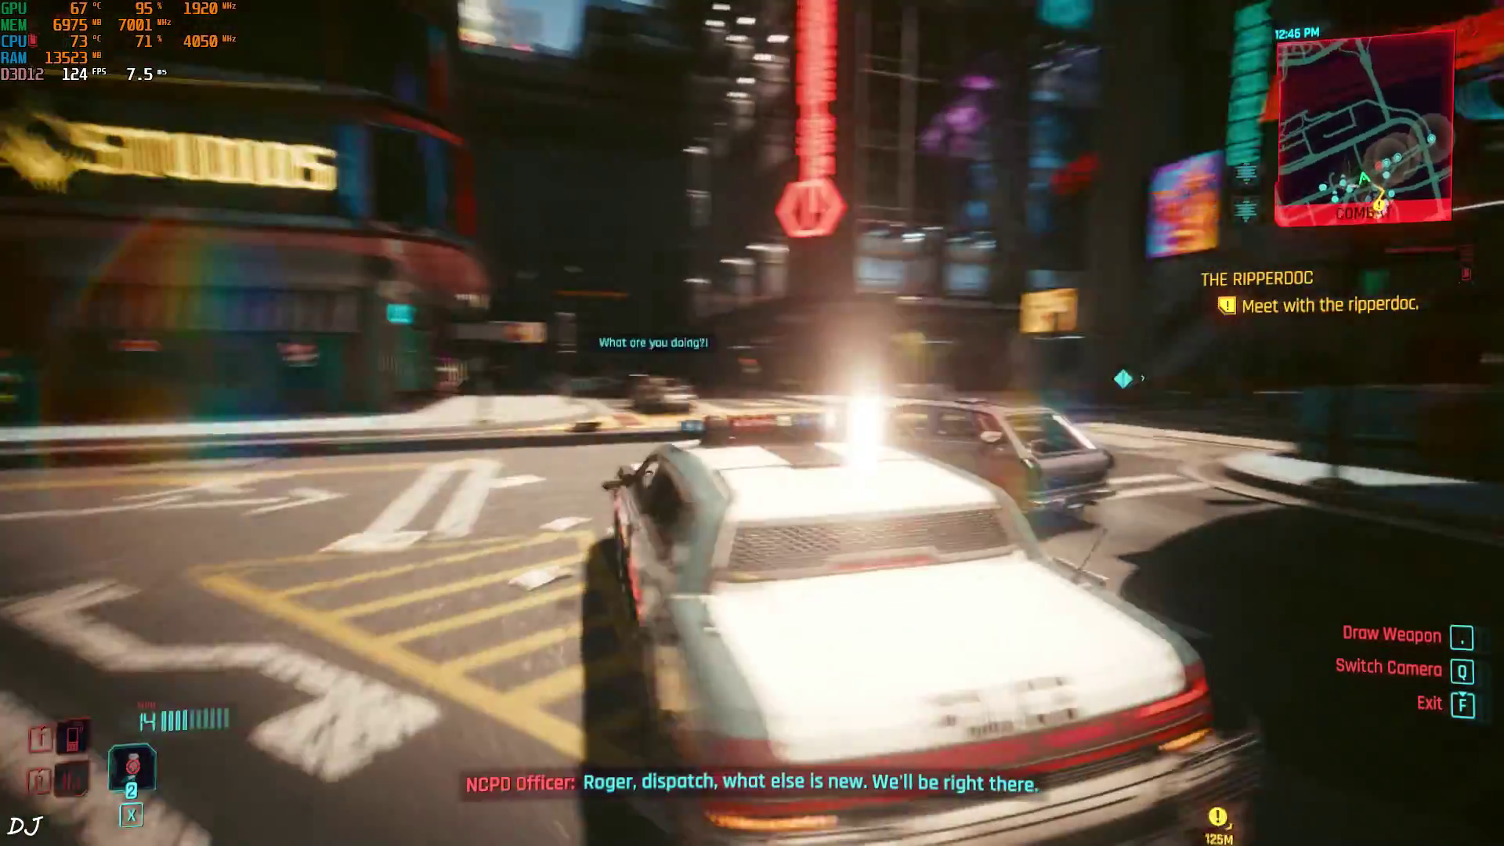
key(a)
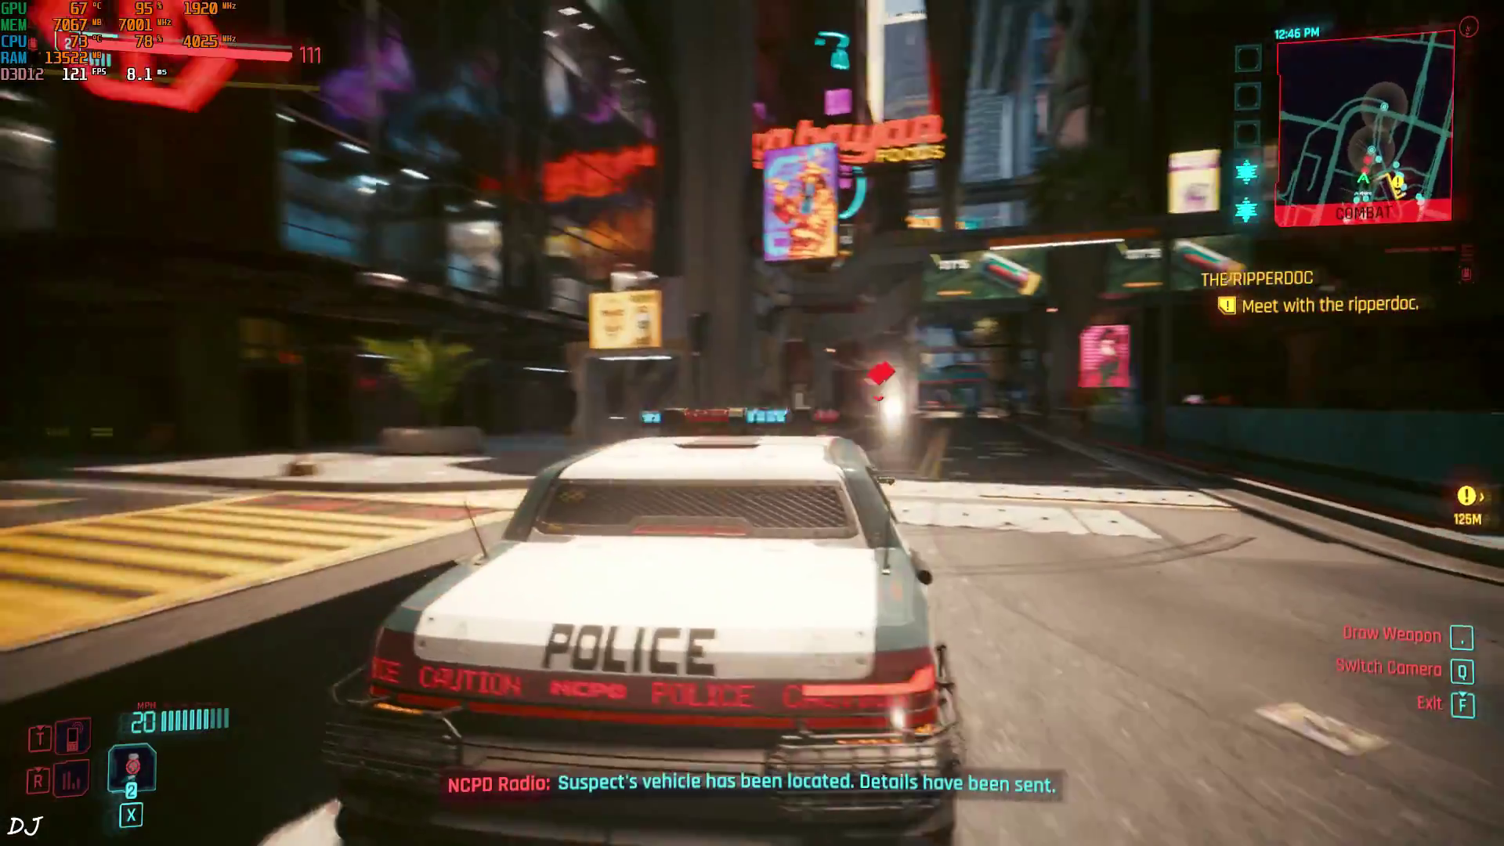
key(w)
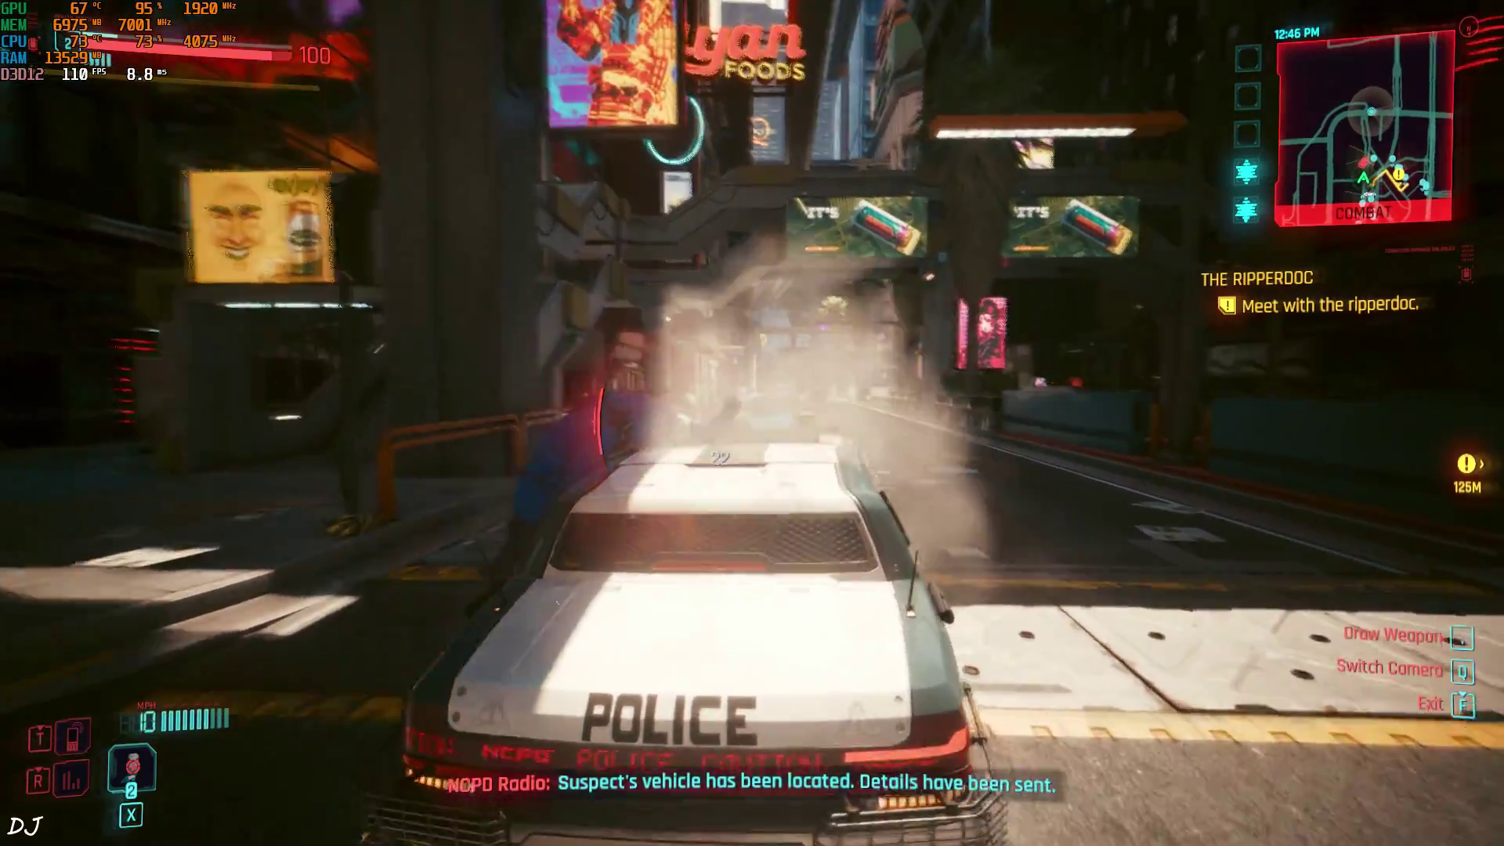
key(d)
key(a)
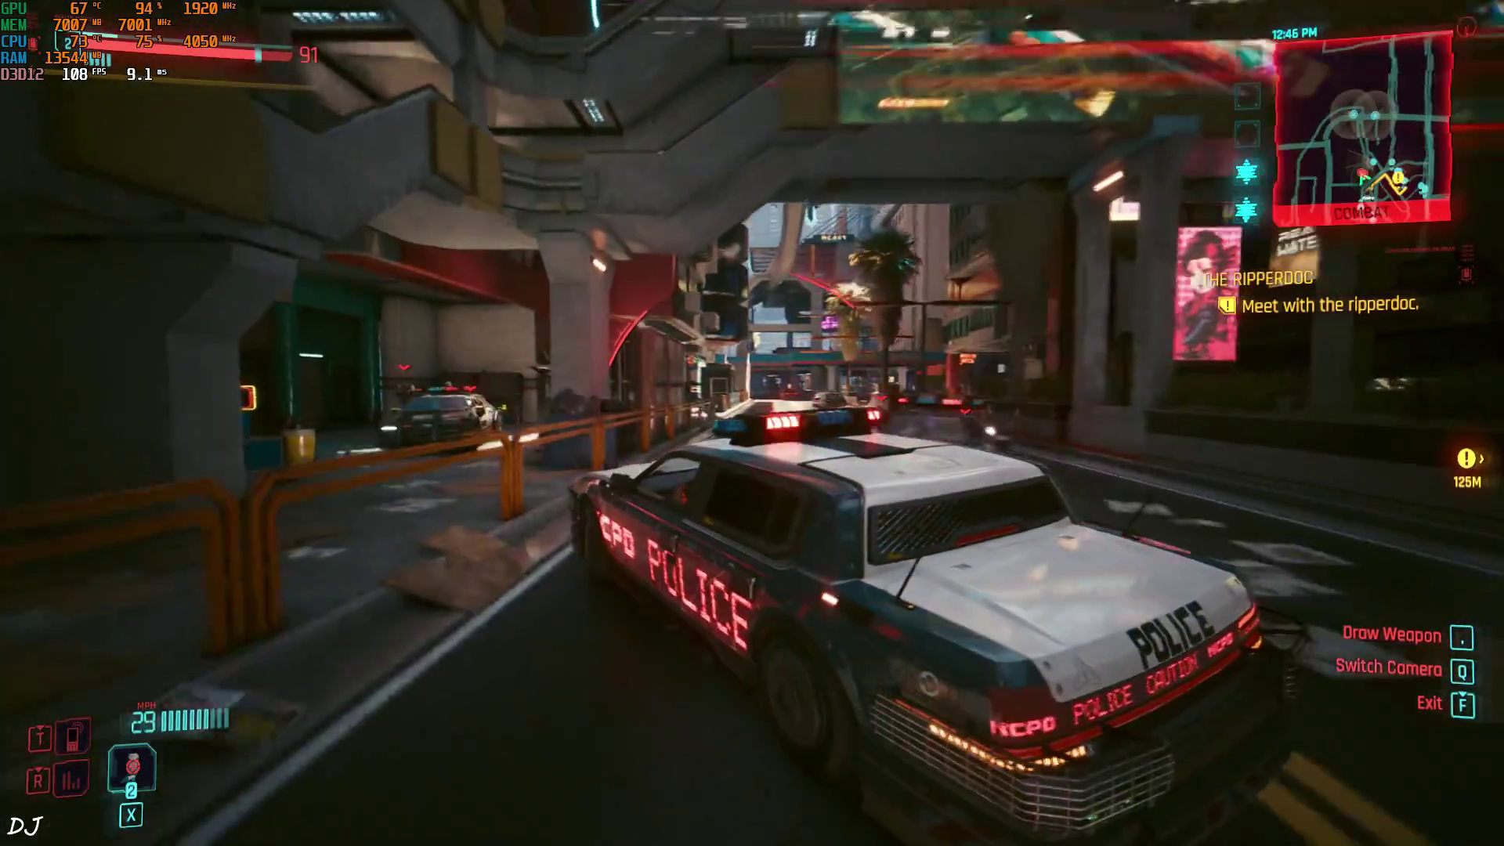
Step: Steer past the pursuing police cars and follow the street through the underpass, checking smoothness during the chase
key(s)
key(w)
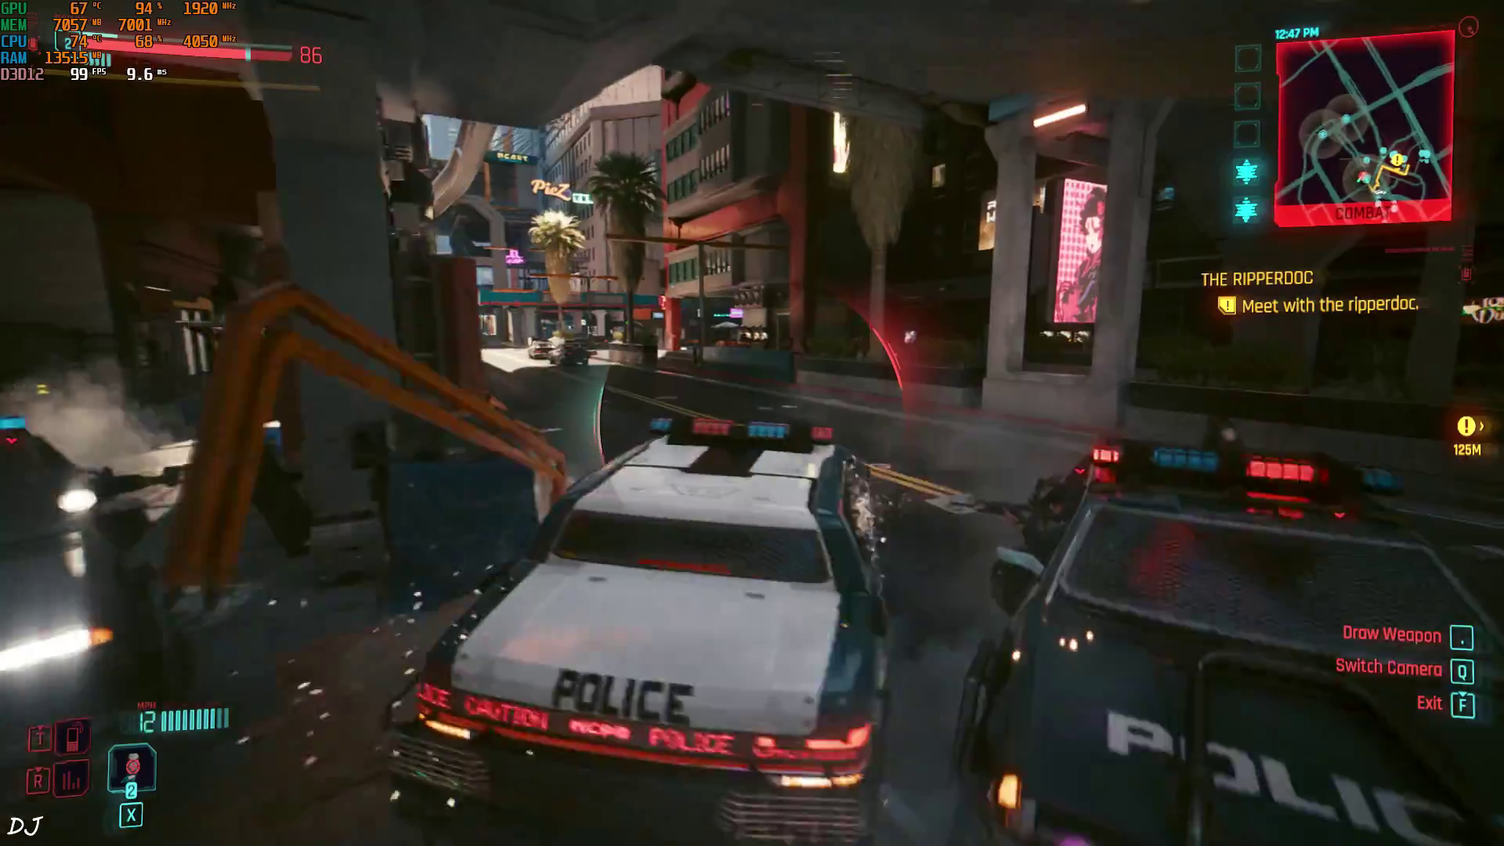
key(a)
key(w)
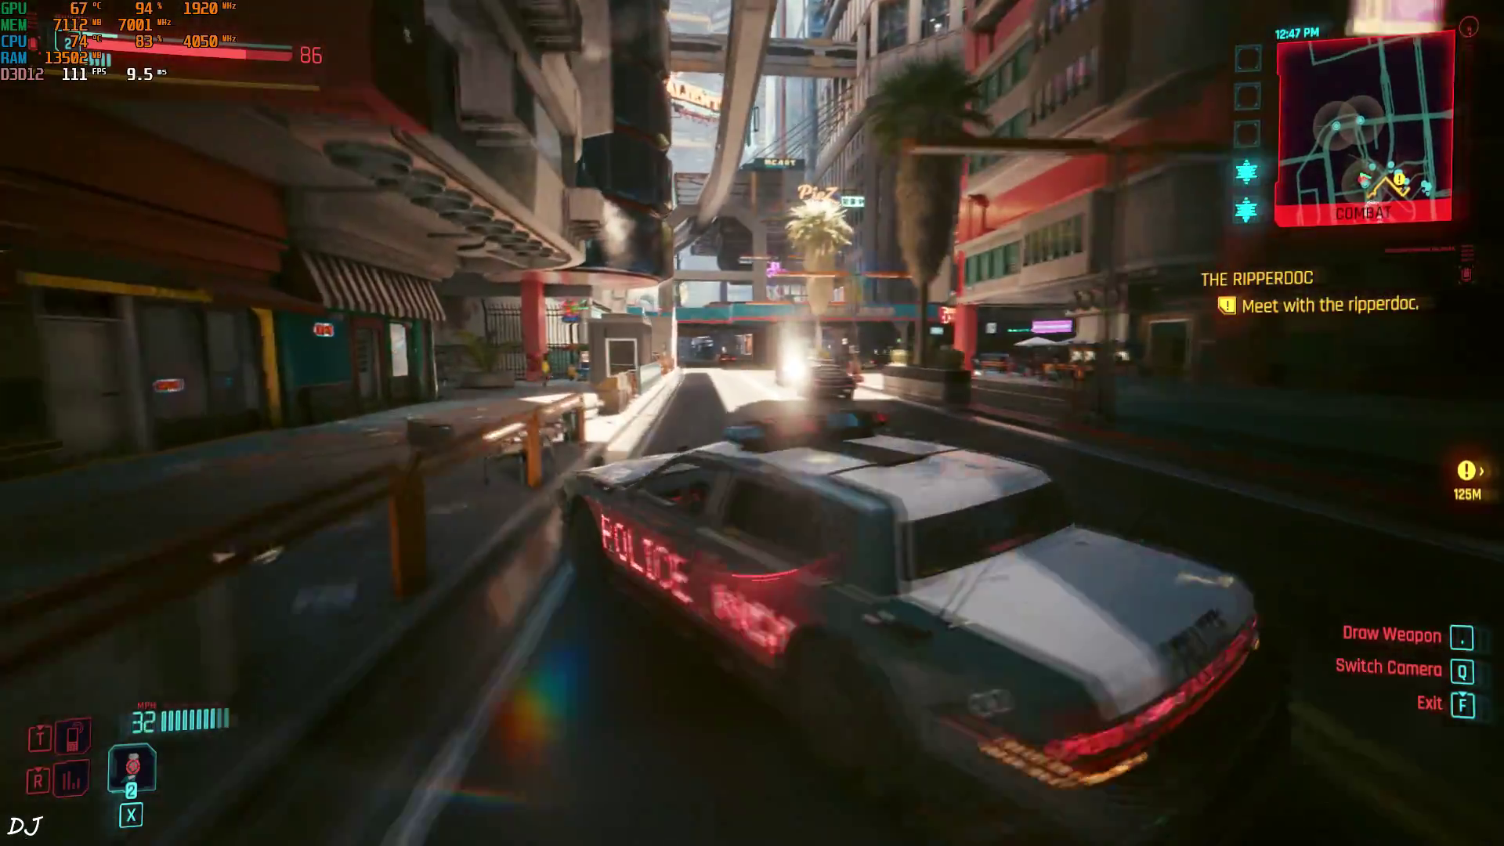
key(w)
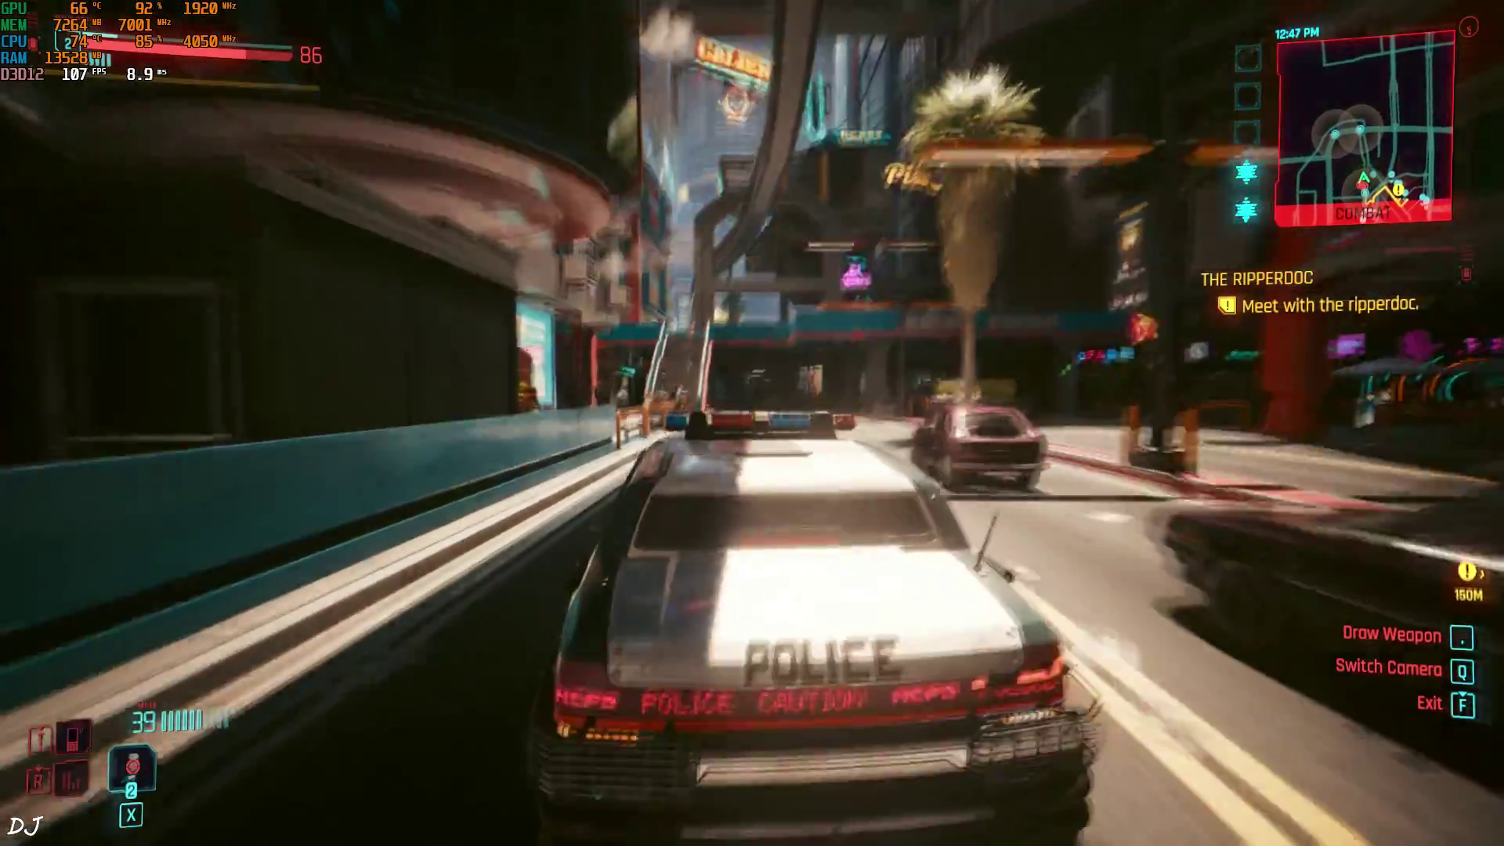
key(w)
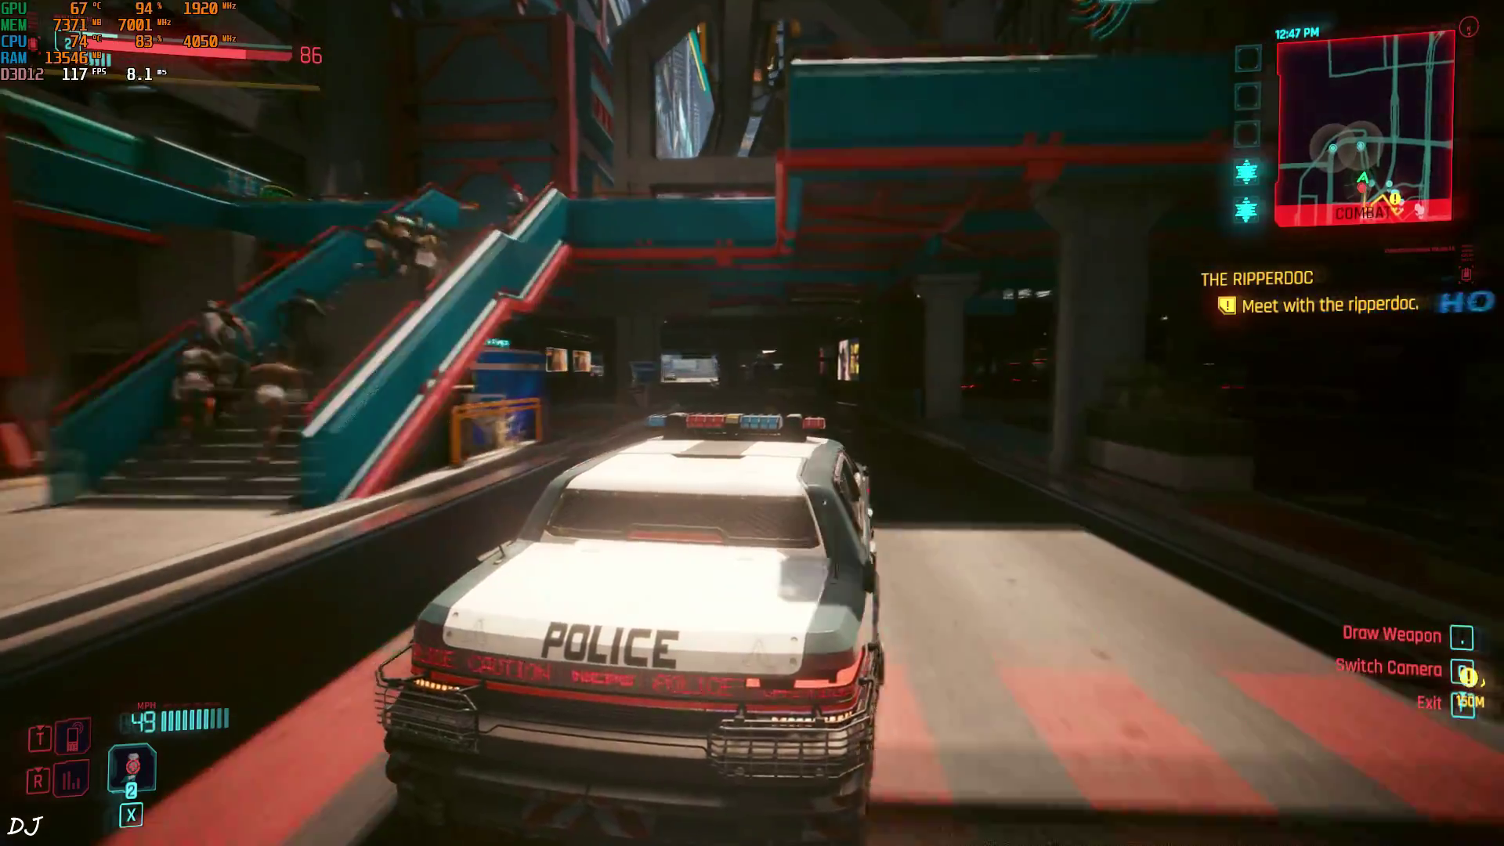
key(w)
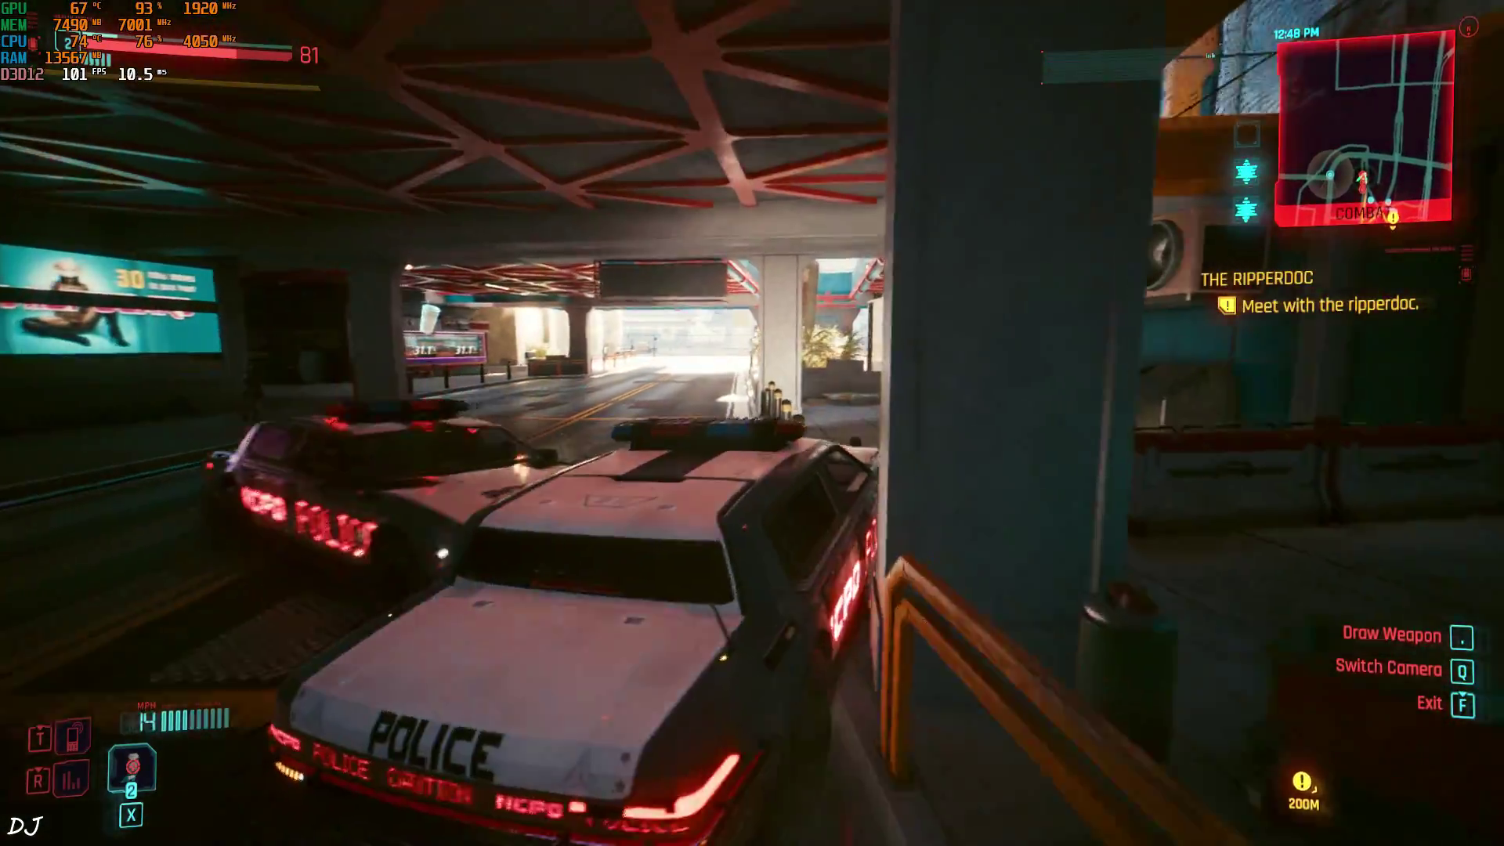
key(w)
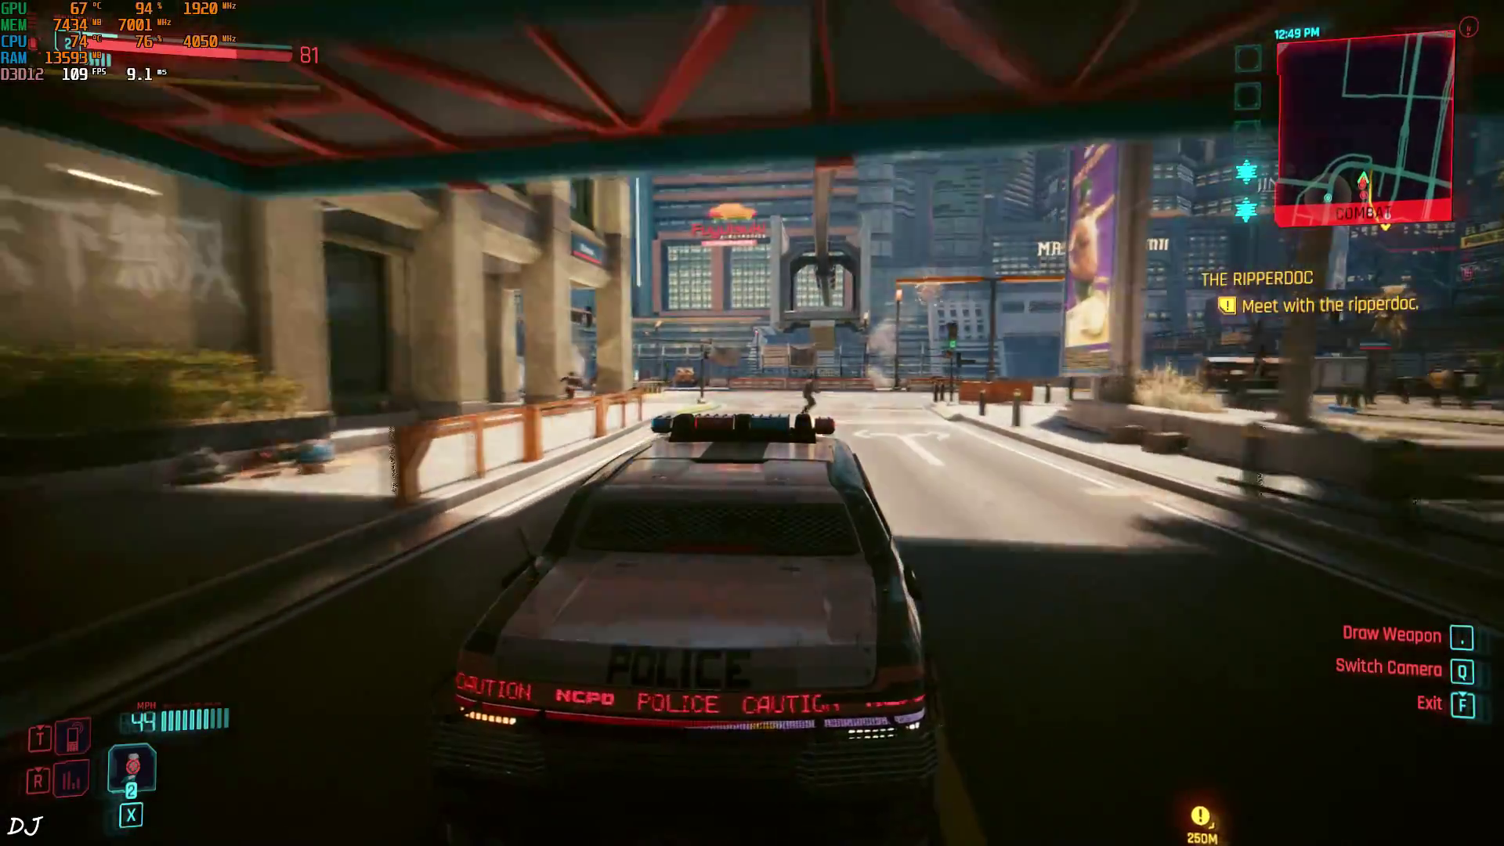
Step: Drive out of the underpass and speed along the wide waterfront road, checking frame rate and image quality at high speed
key(w)
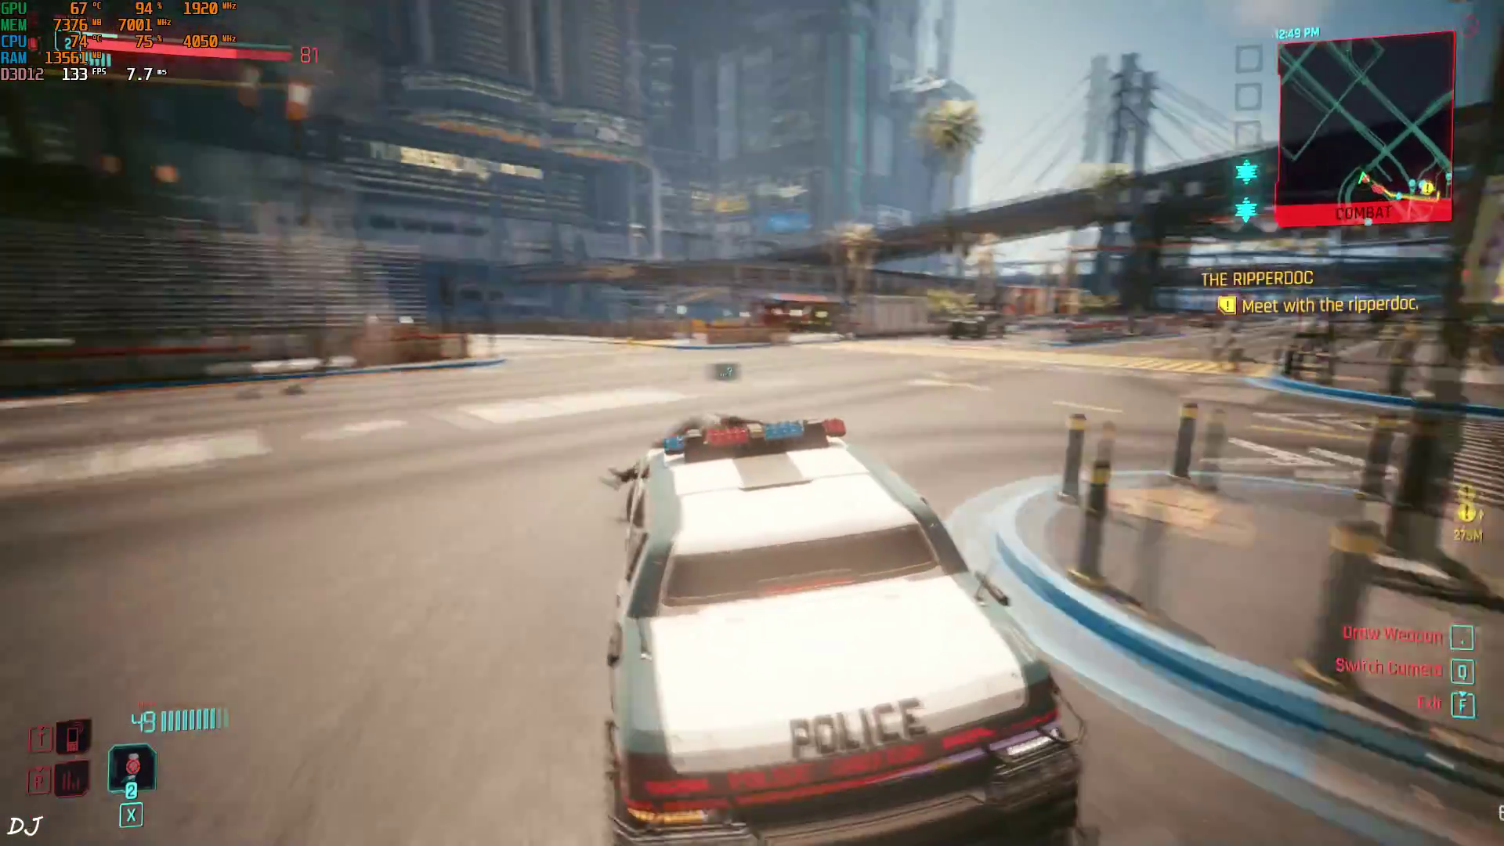
key(w)
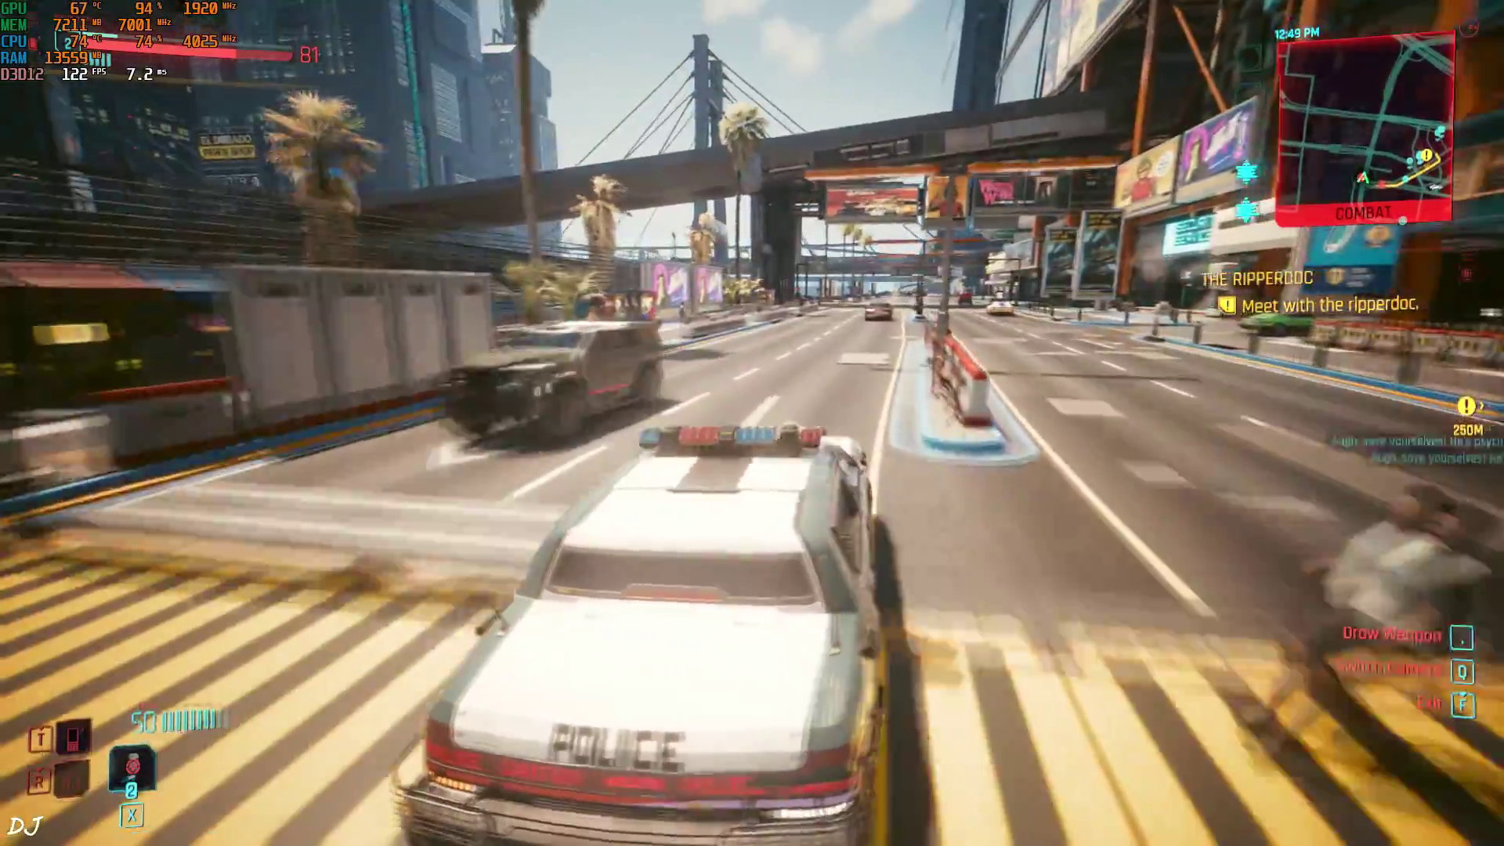
key(w)
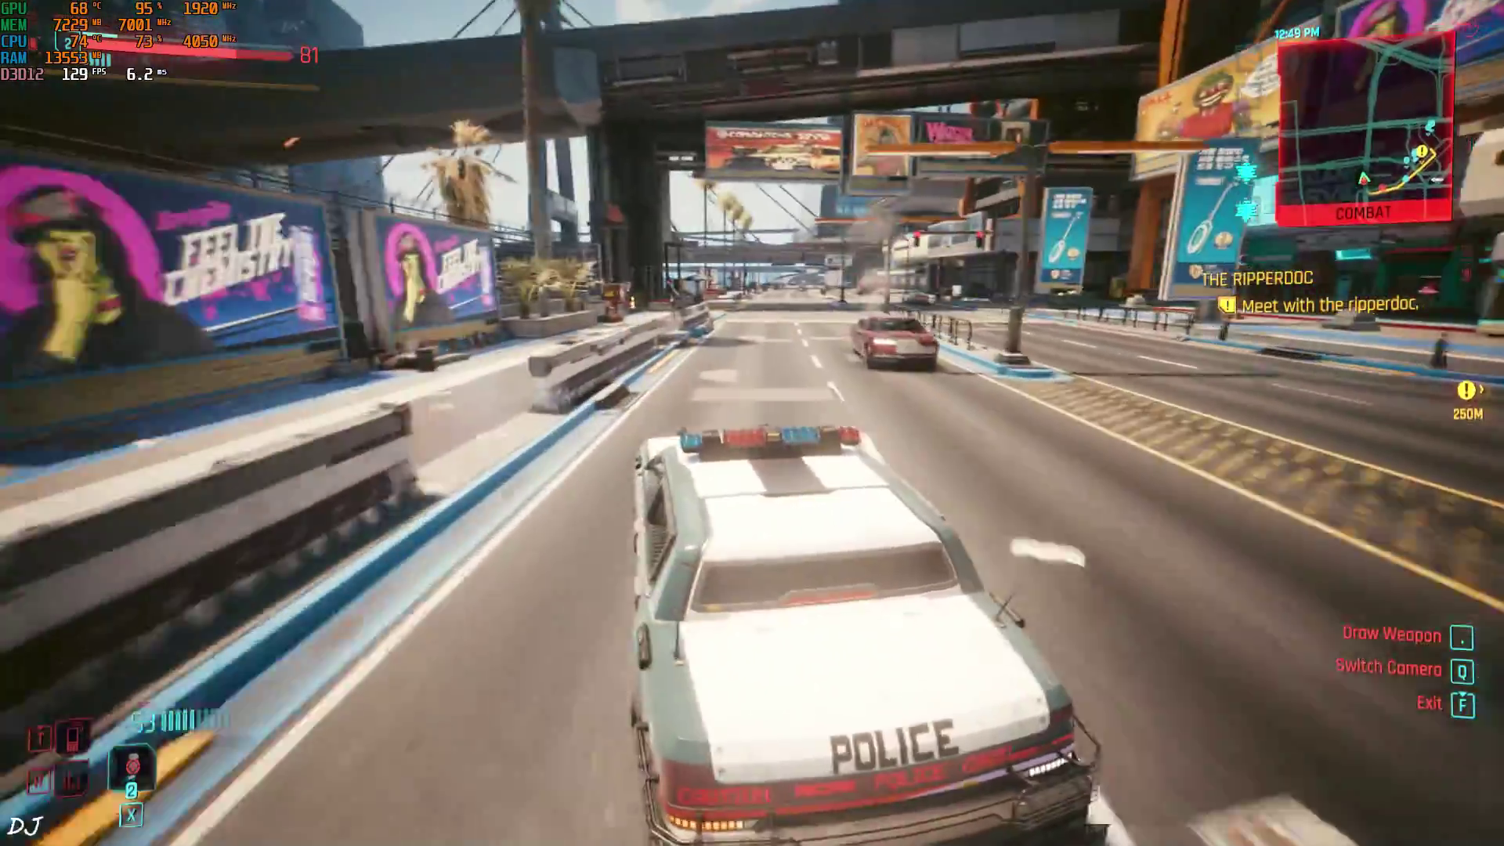
key(w)
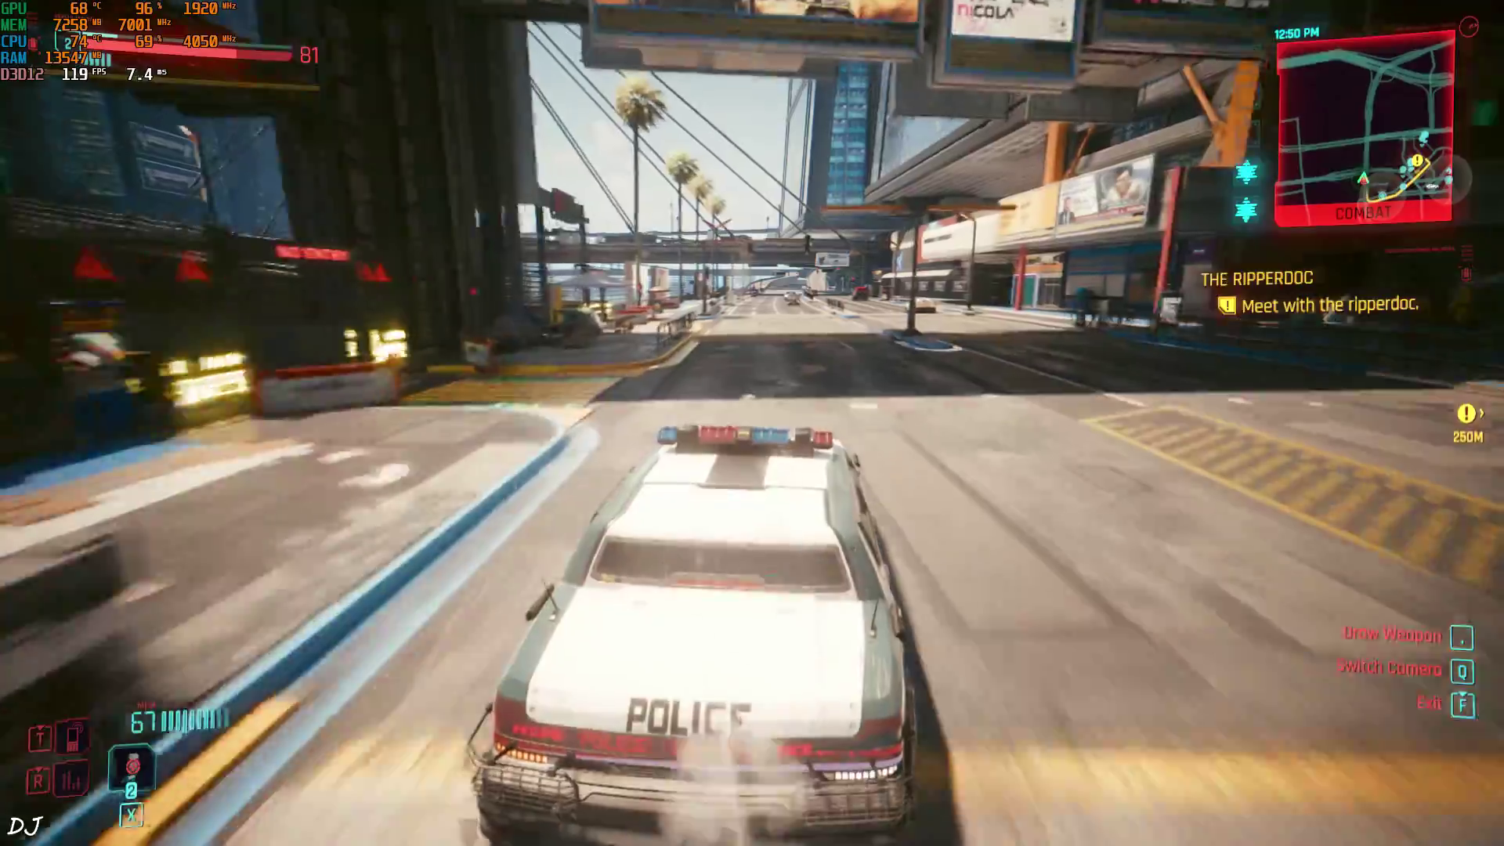
key(w)
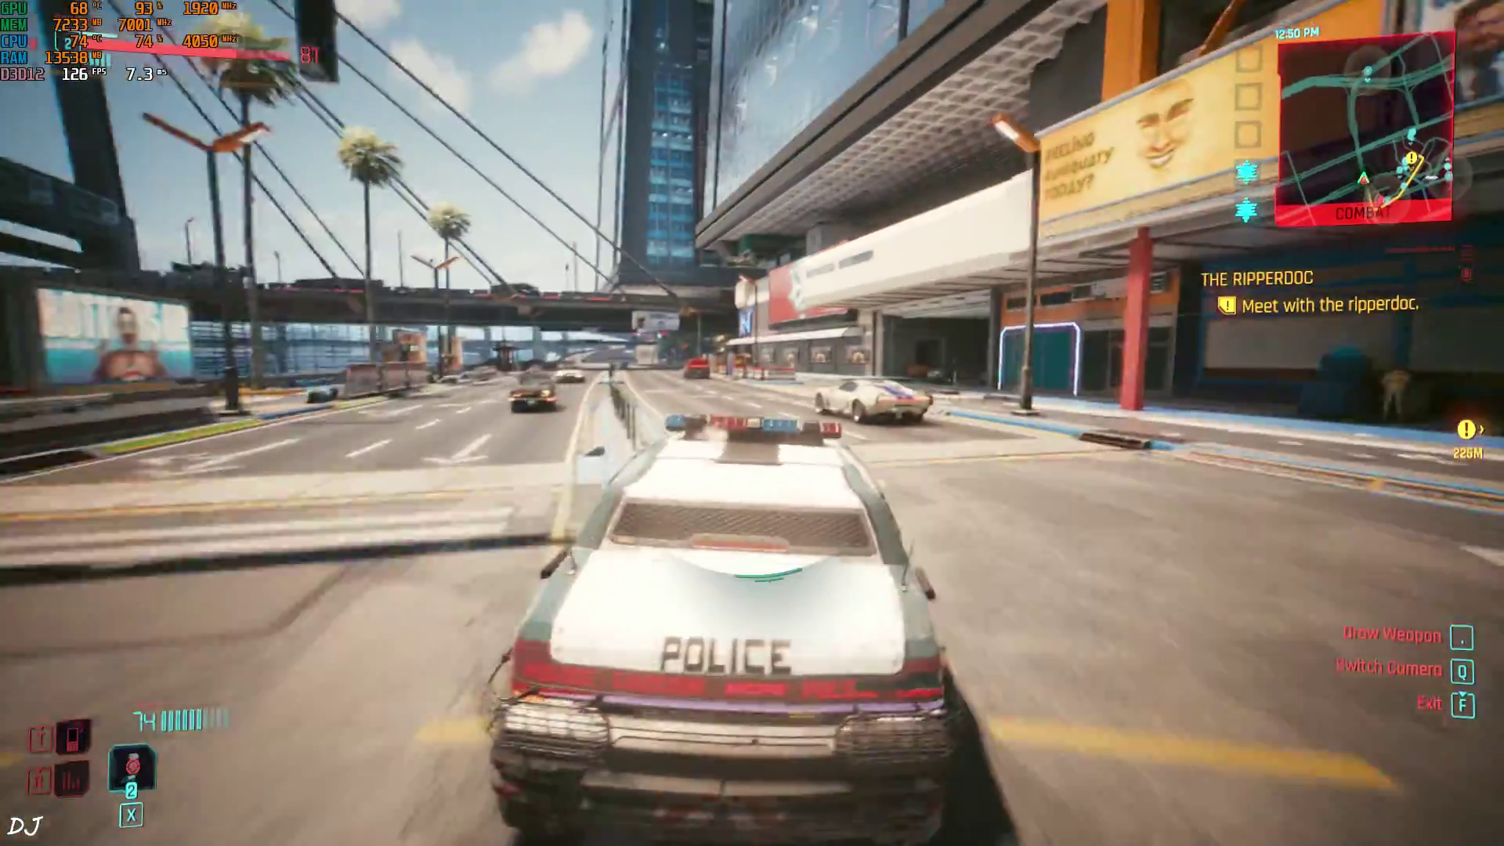
key(w)
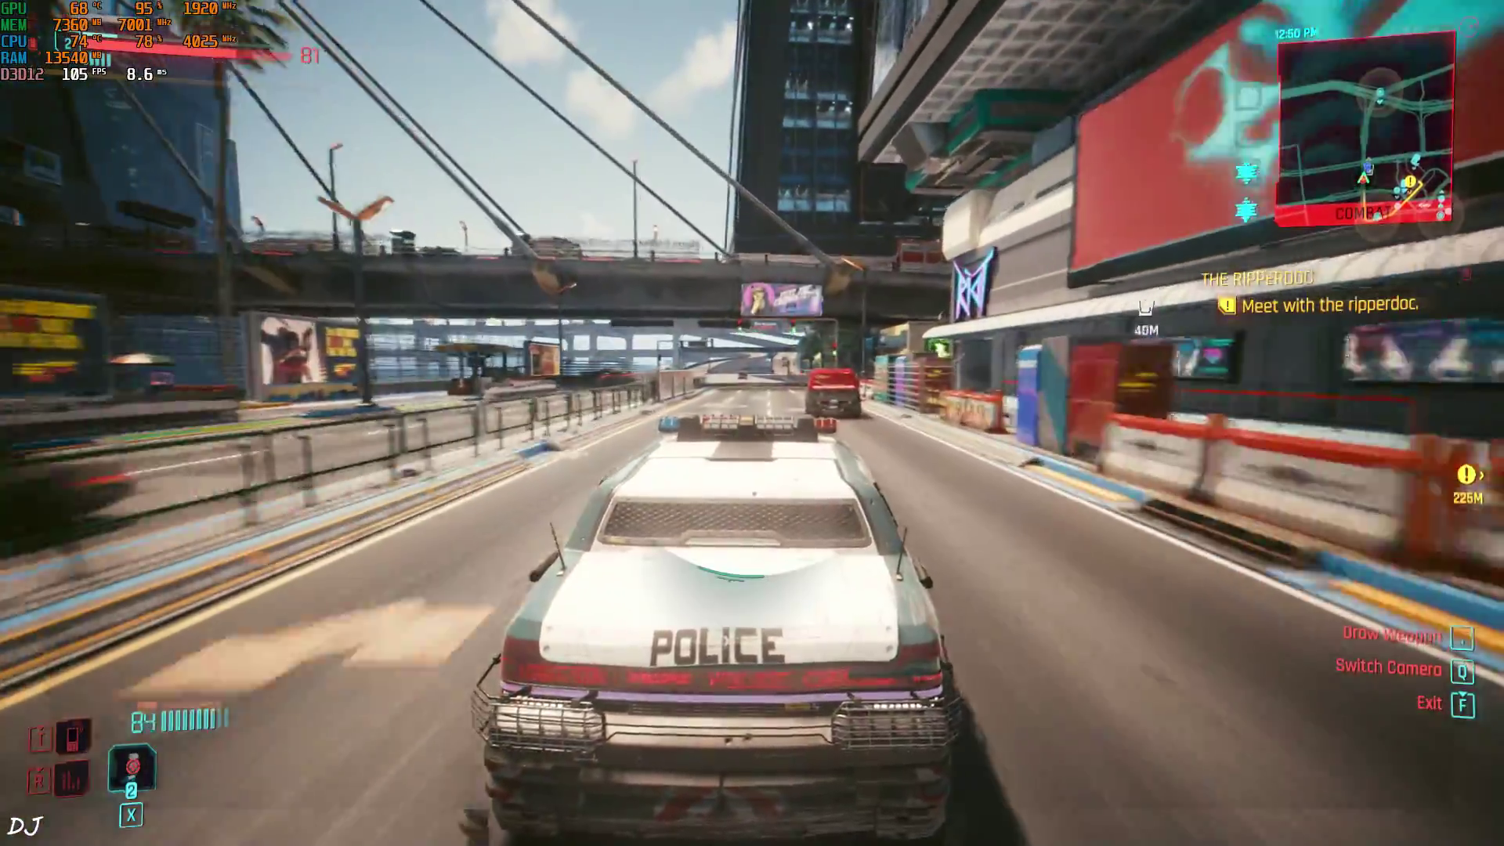
key(w)
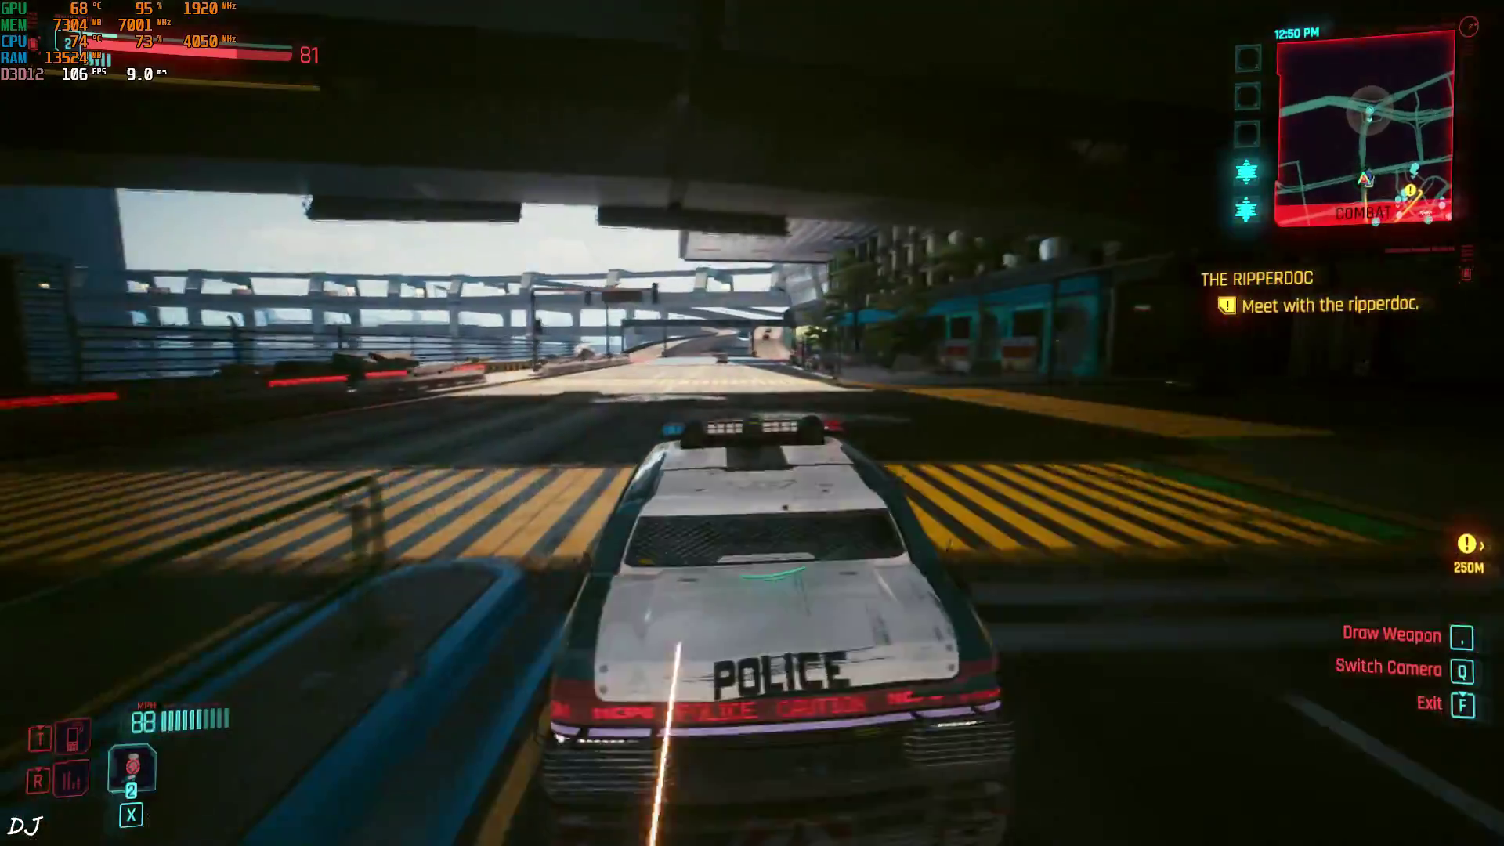
key(w)
key(d)
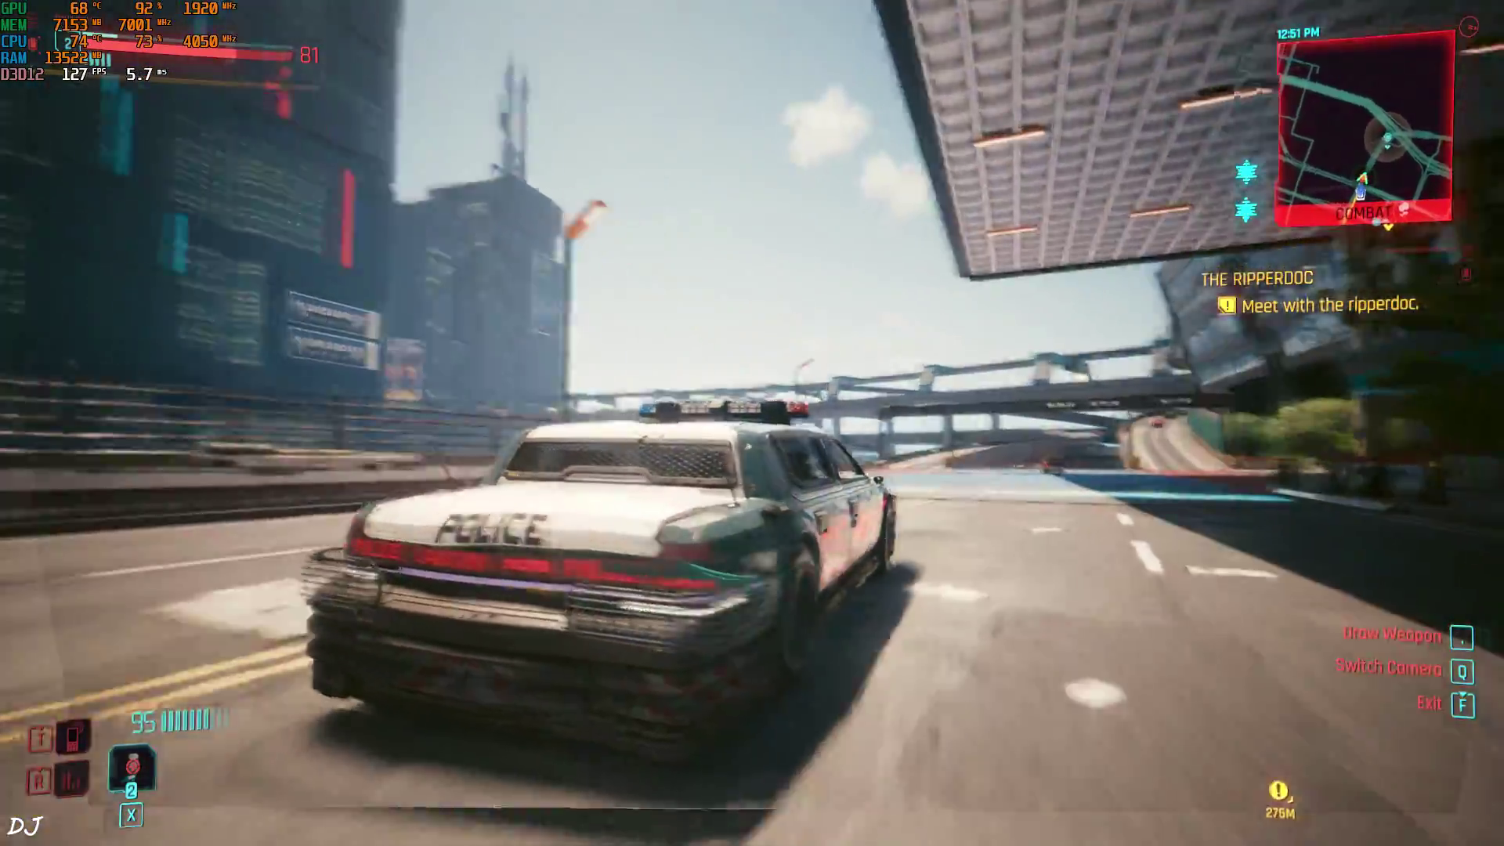